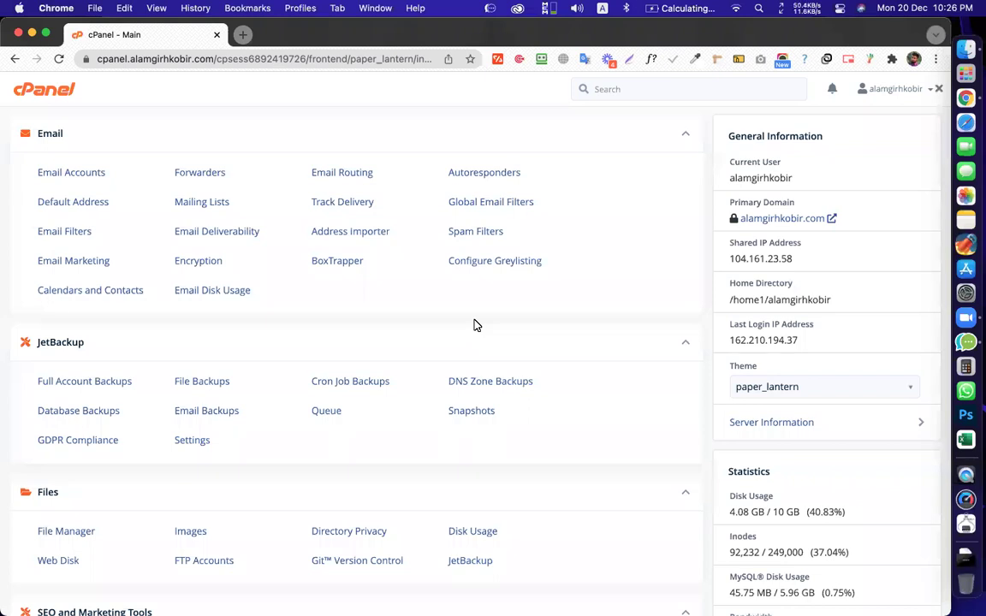
# Go to Password & Security from the cPanel account username menu
pyautogui.click(885, 89)
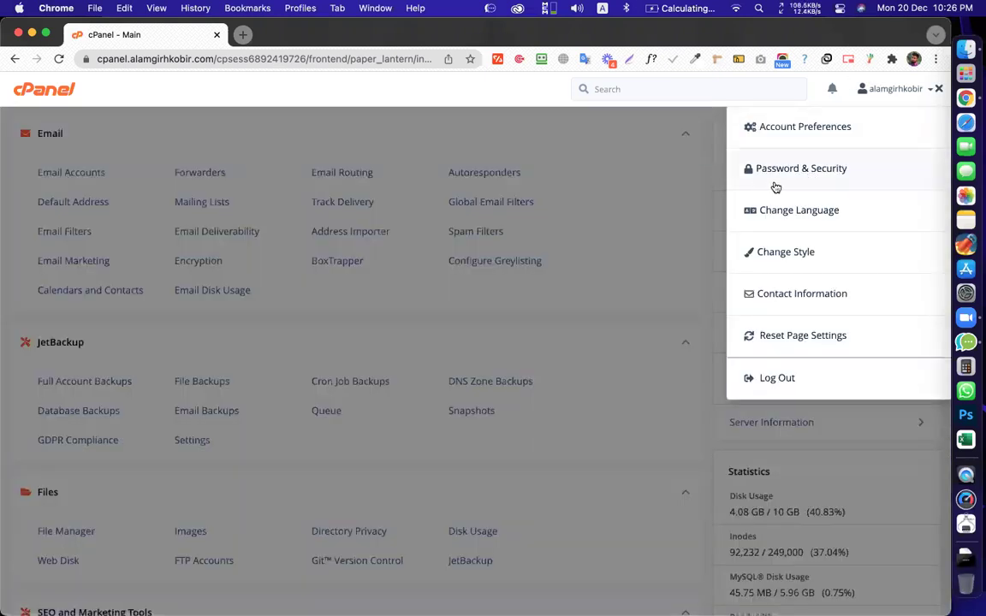
pyautogui.click(777, 183)
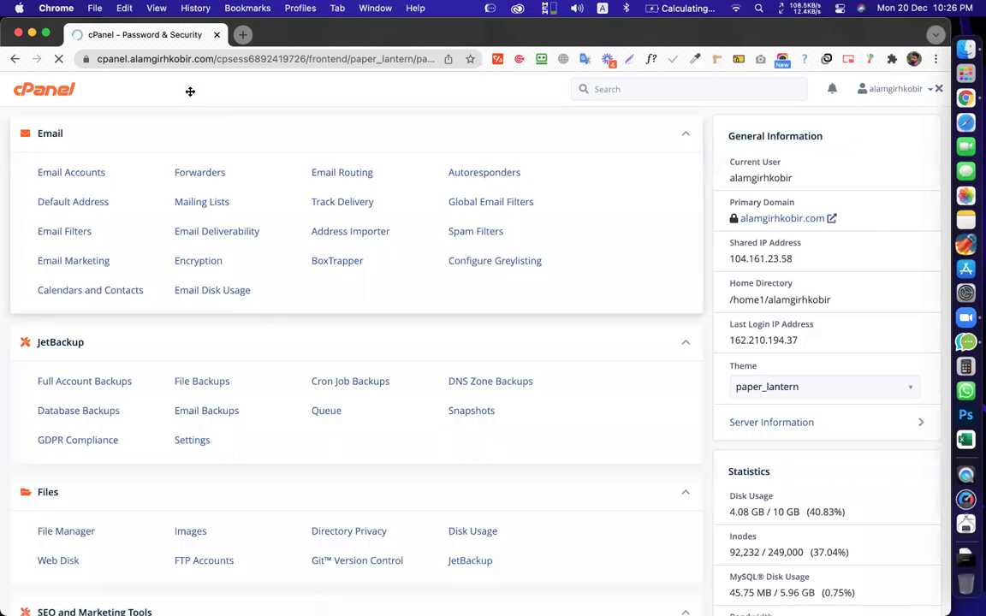
# Enter a trial new password and check it against the required strength of 90
pyautogui.click(27, 313)
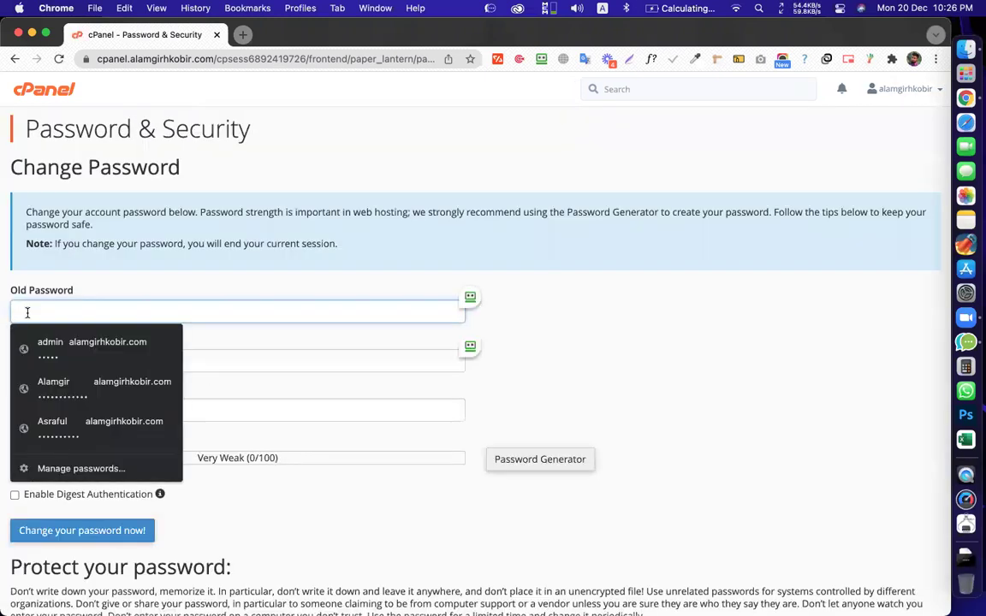
pyautogui.click(274, 359)
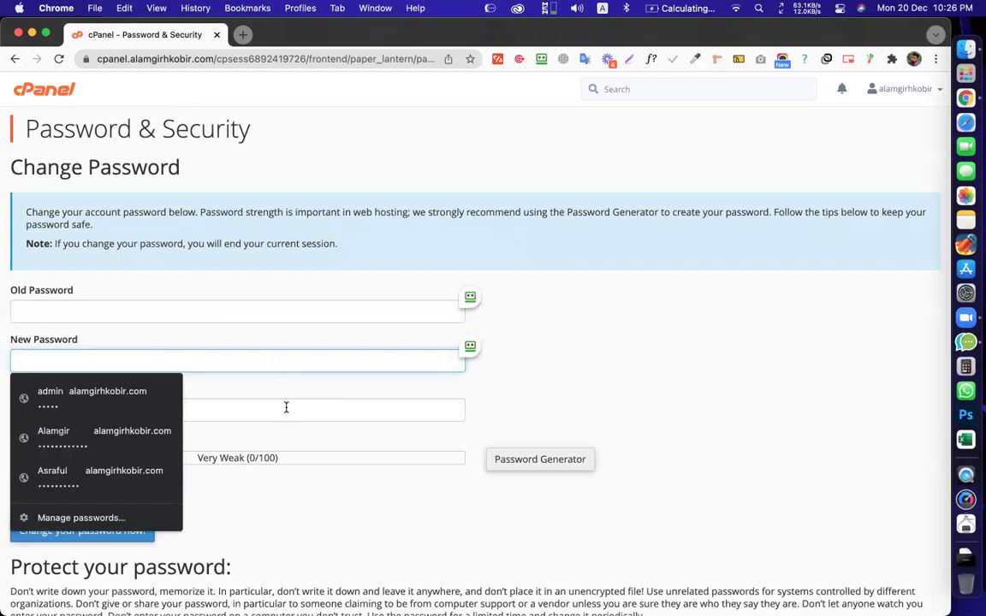
pyautogui.click(286, 407)
pyautogui.click(287, 509)
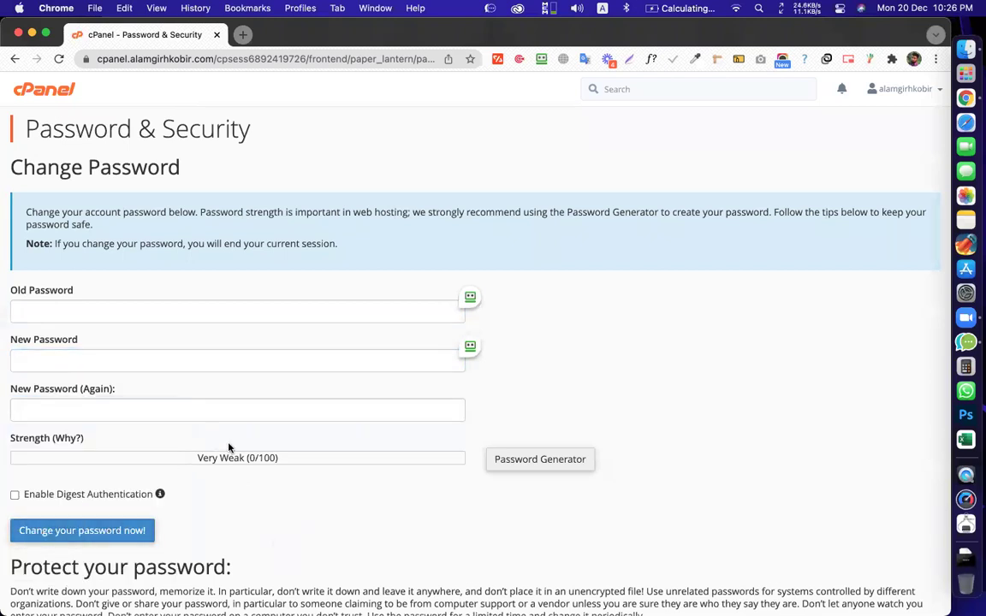
pyautogui.click(170, 361)
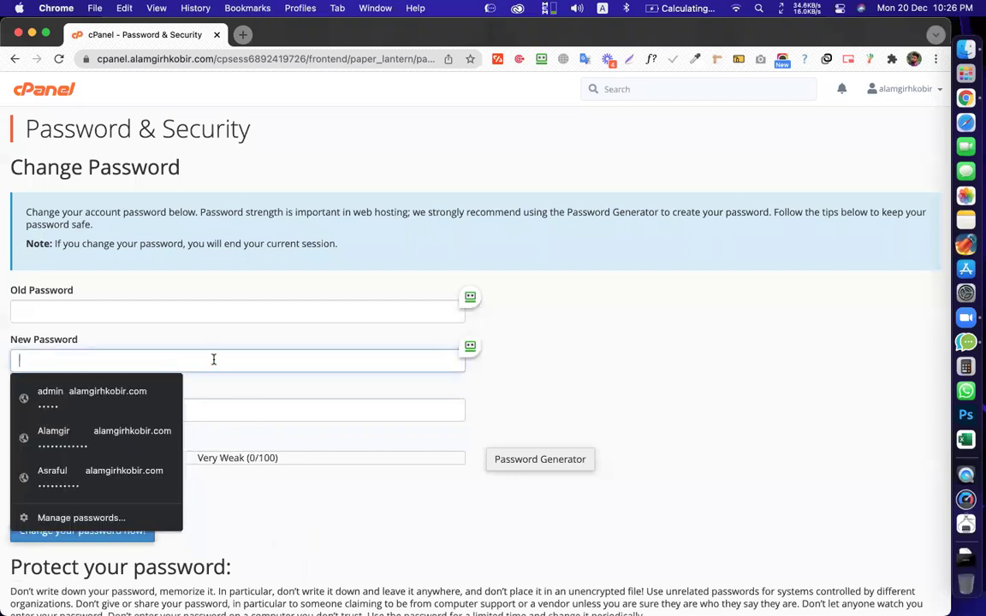
pyautogui.click(248, 473)
pyautogui.write('*******')
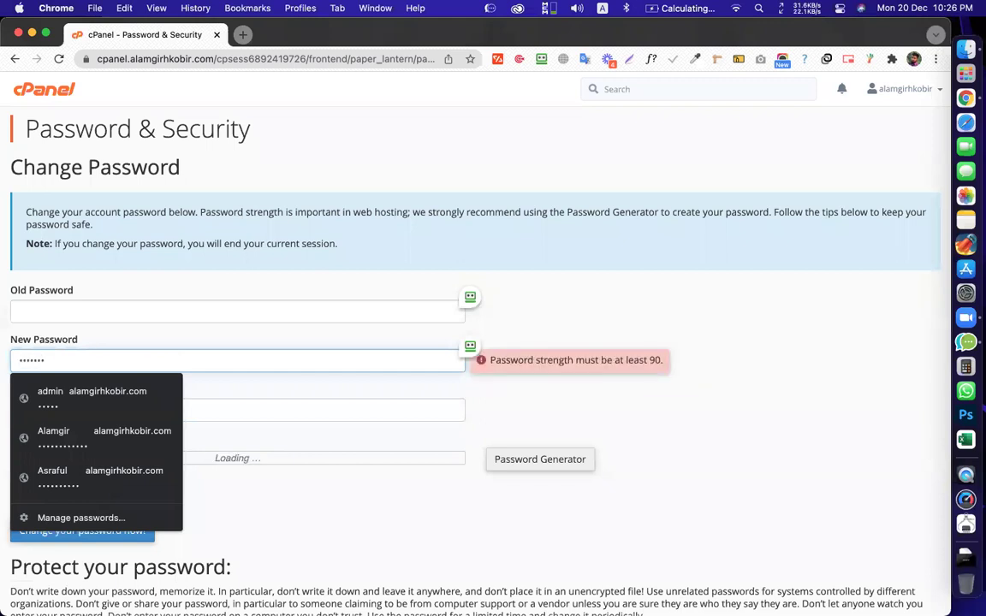
pyautogui.moveTo(651, 361); pyautogui.dragTo(658, 362)
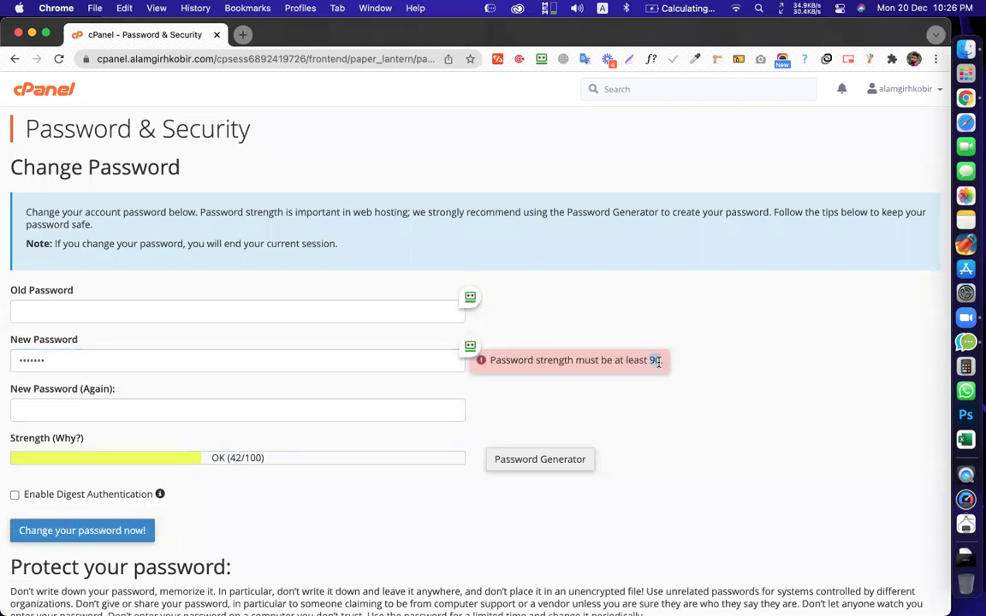
pyautogui.click(142, 358)
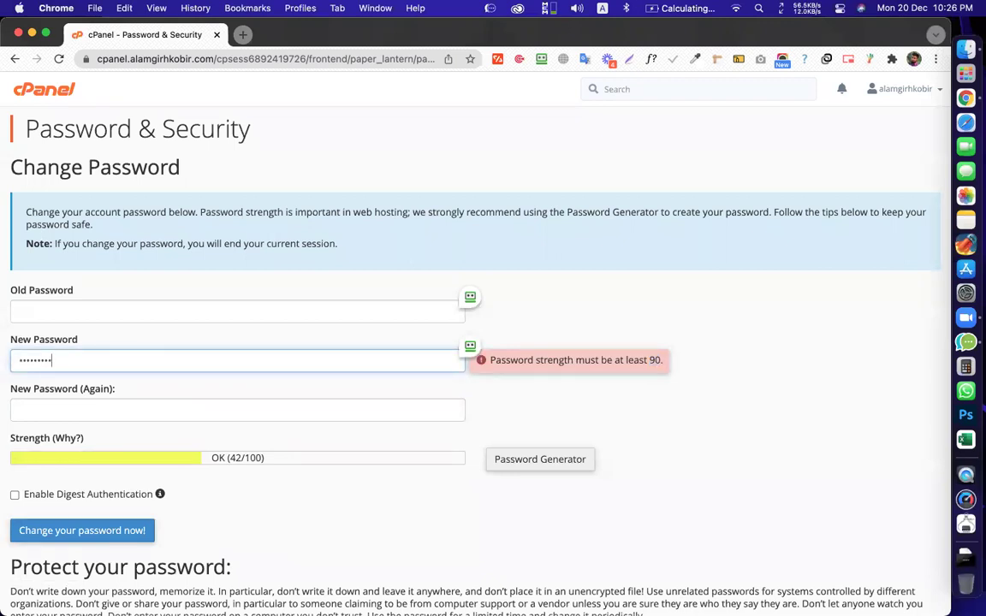
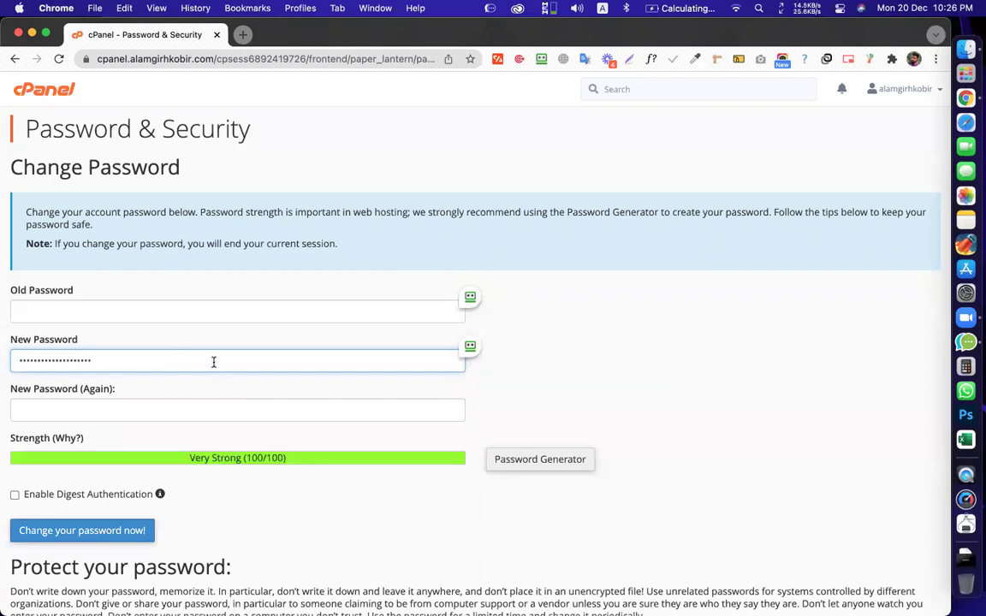
# Clear the New Password field and return to the cPanel main dashboard
pyautogui.doubleClick(144, 357)
pyautogui.press('BackSpace')
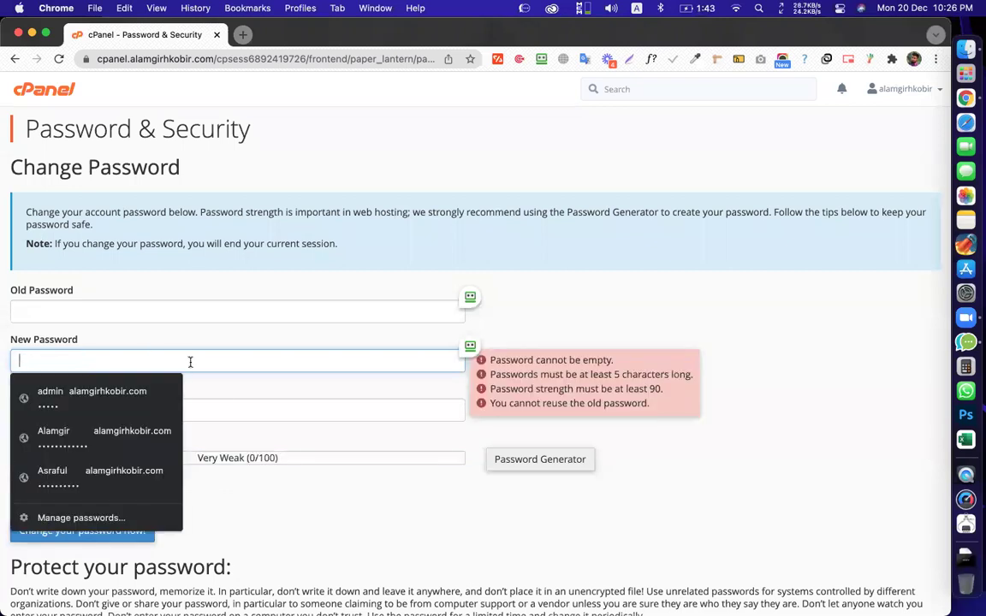
pyautogui.click(269, 382)
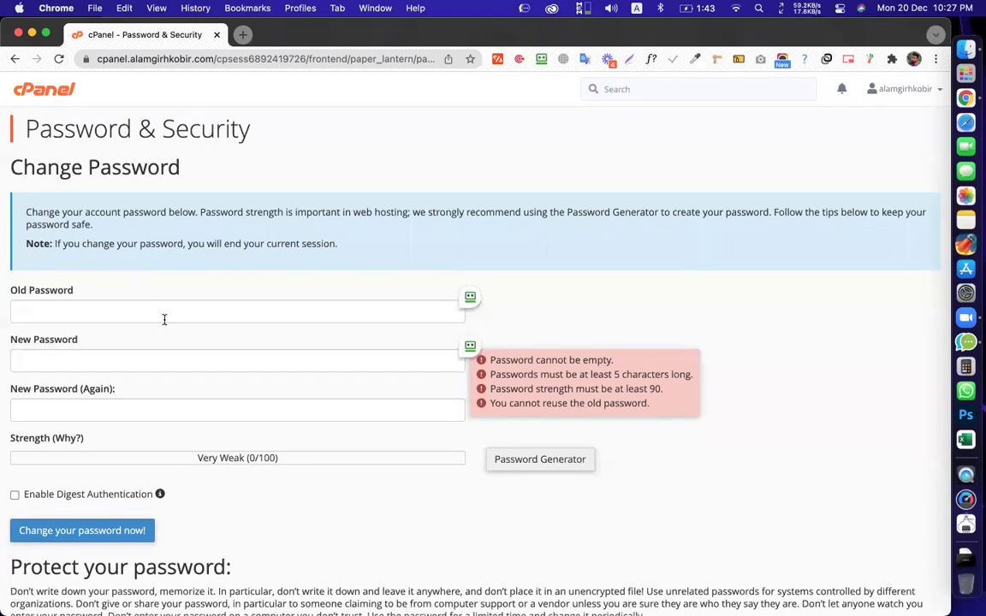
pyautogui.scroll(-3, 310, 449)
pyautogui.scroll(4, 310, 448)
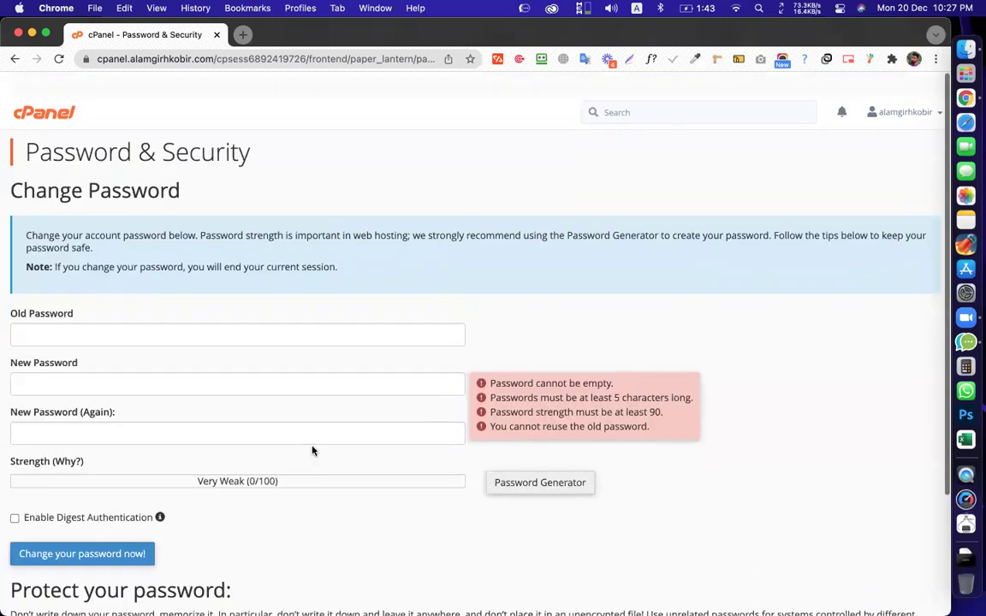
pyautogui.click(66, 86)
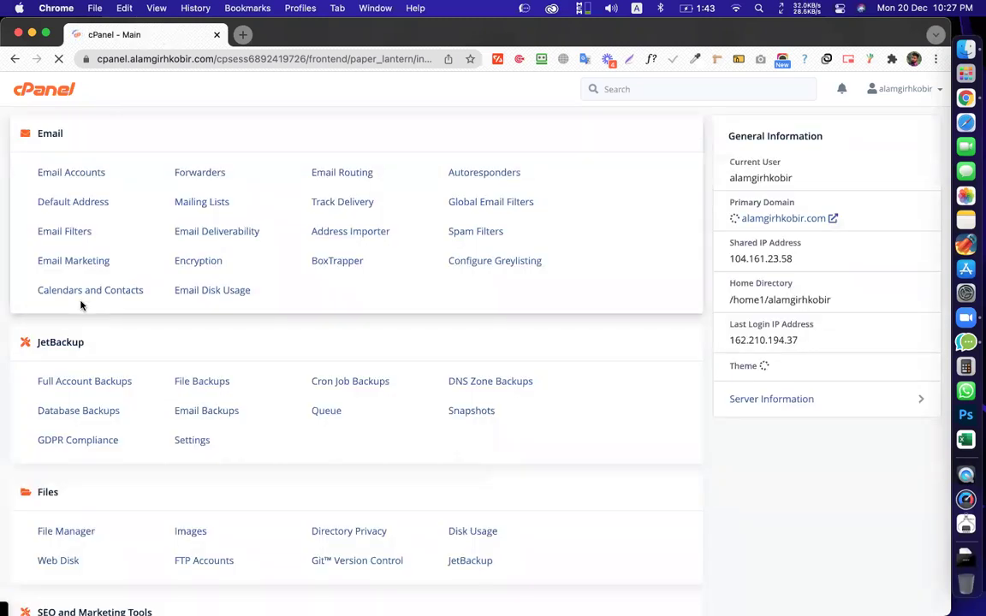
pyautogui.click(911, 90)
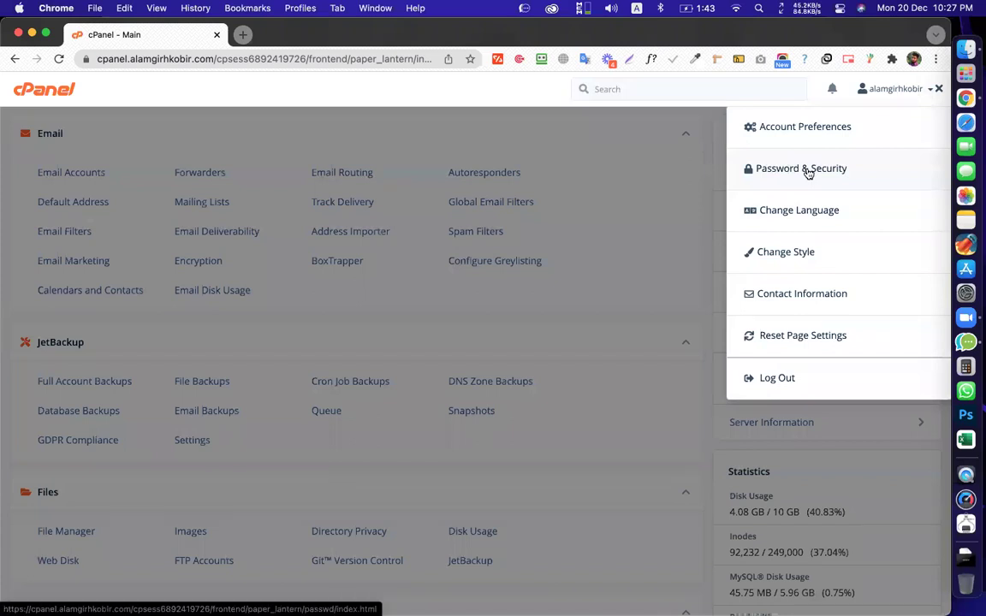
pyautogui.press('super+space')
pyautogui.write('pin')
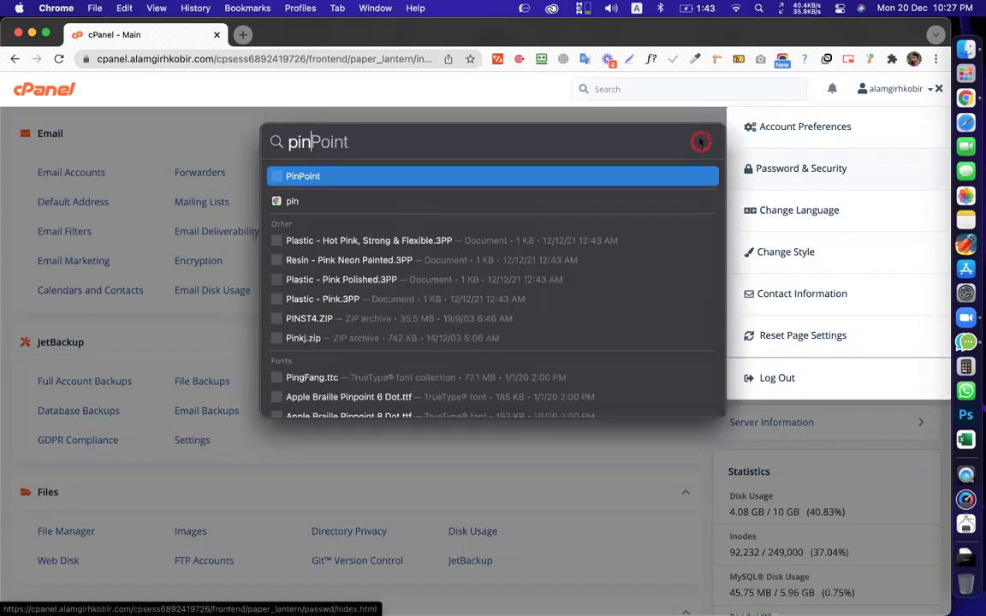
pyautogui.click(700, 142)
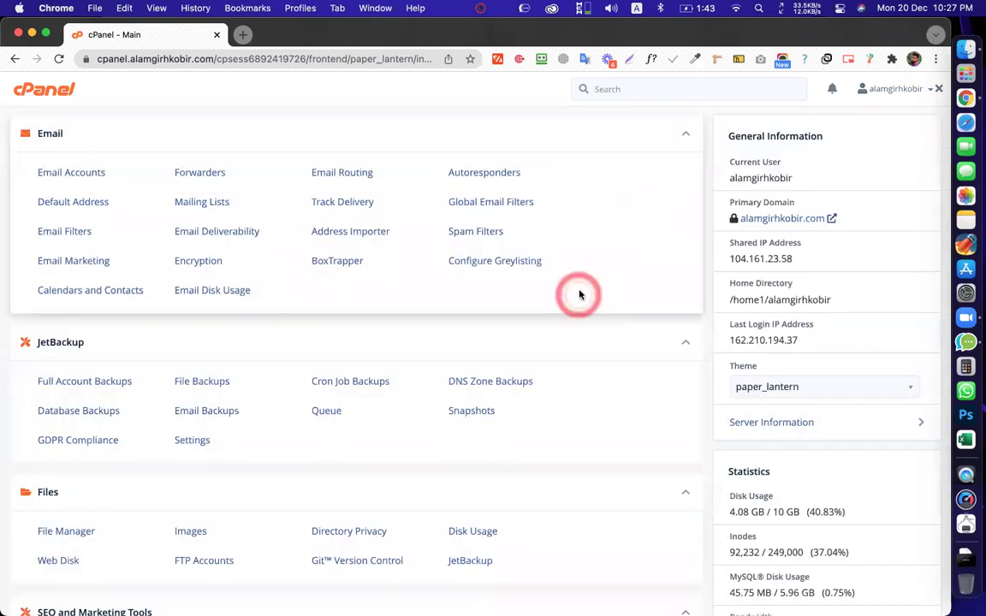
pyautogui.click(642, 213)
pyautogui.click(579, 294)
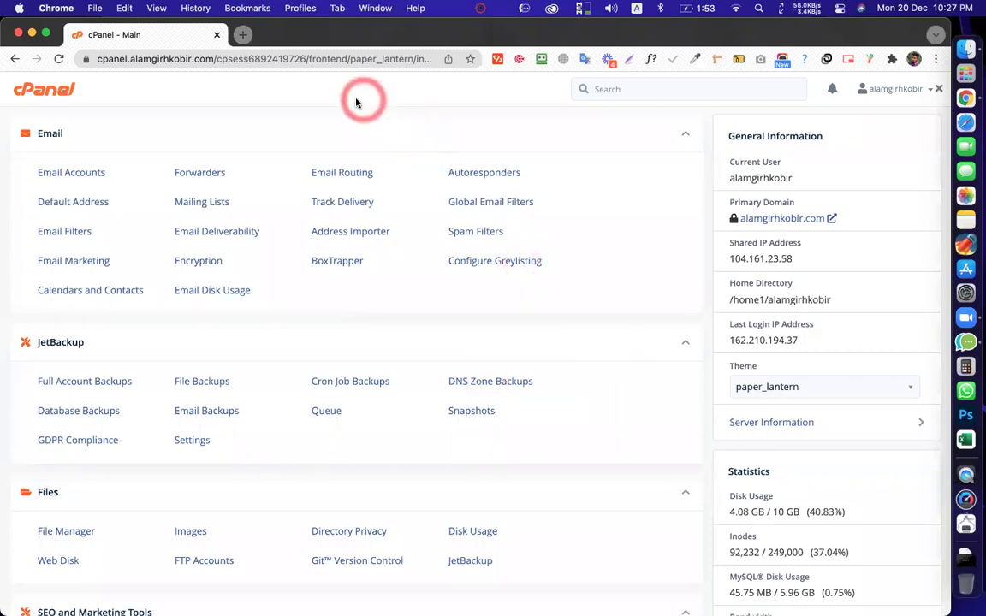
pyautogui.scroll(1, 497, 296)
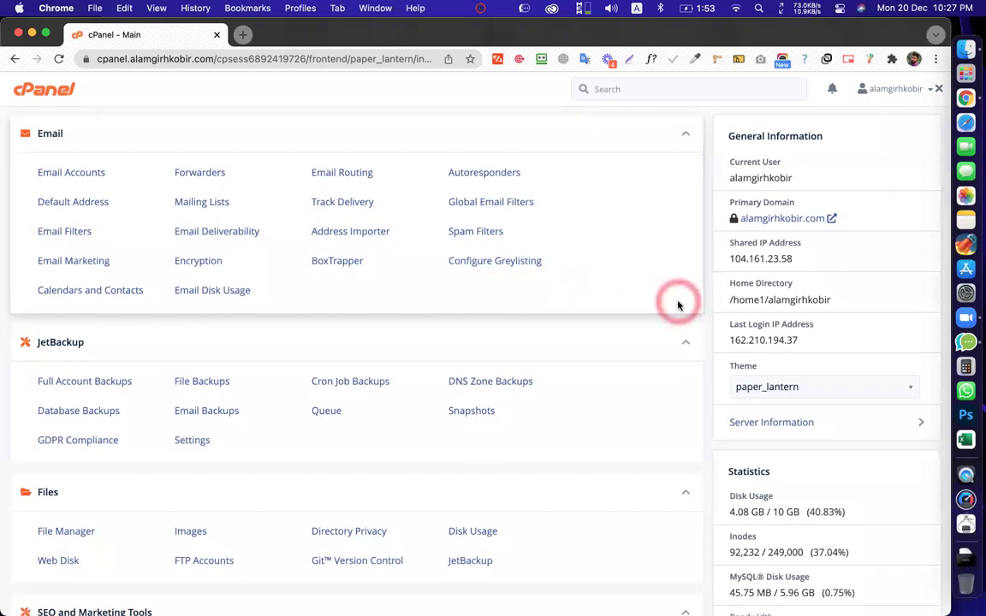
pyautogui.click(213, 59)
pyautogui.click(224, 59)
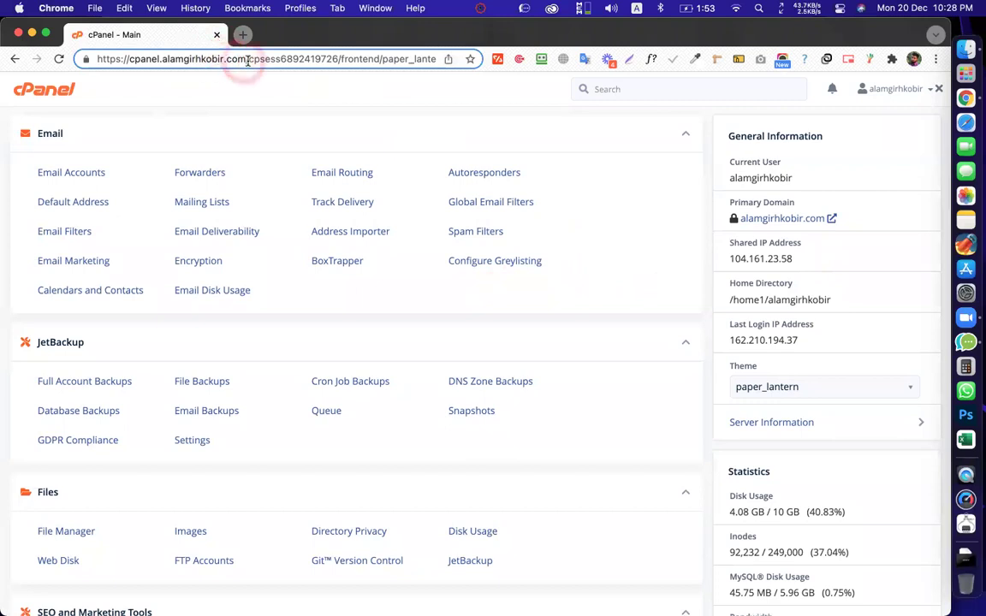
pyautogui.moveTo(248, 59); pyautogui.dragTo(520, 67)
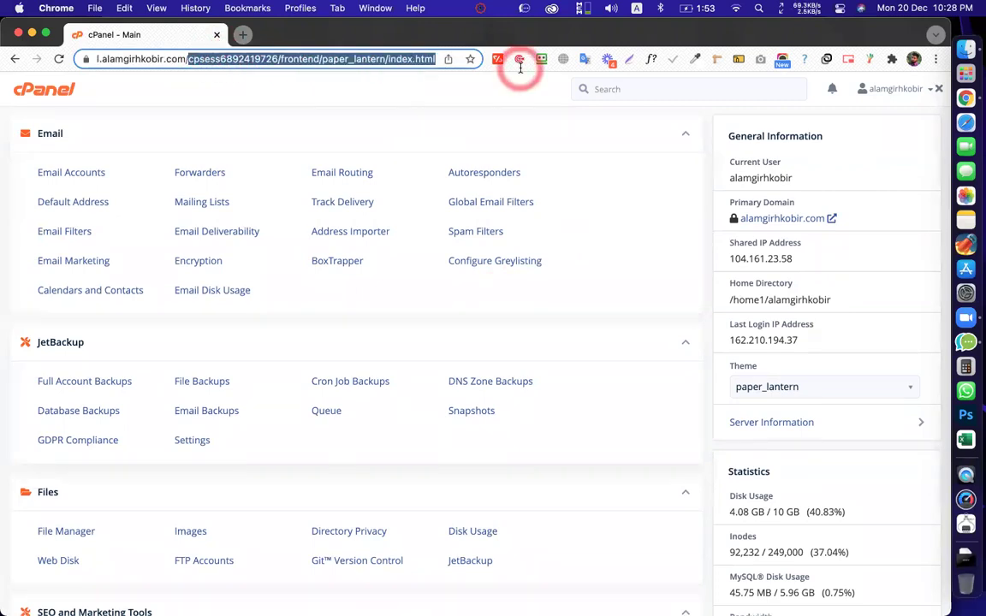
pyautogui.click(493, 113)
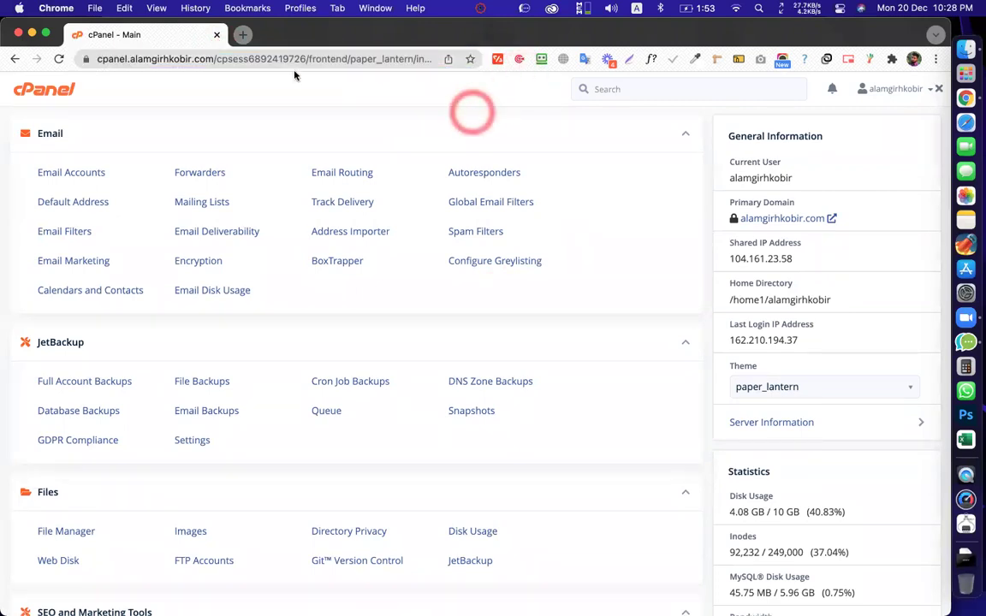
pyautogui.moveTo(210, 59); pyautogui.dragTo(99, 60)
pyautogui.click(349, 96)
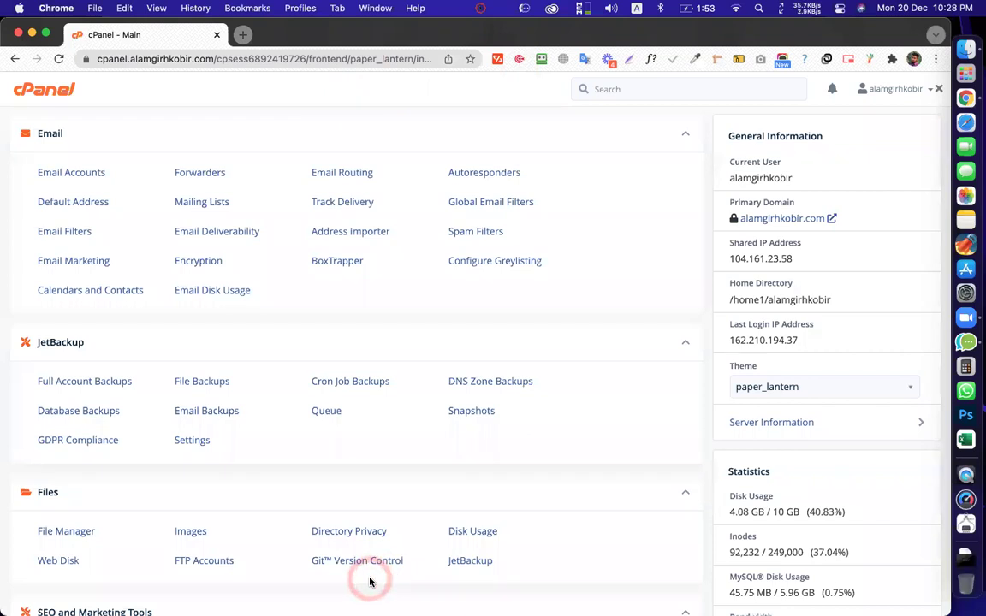
pyautogui.click(443, 295)
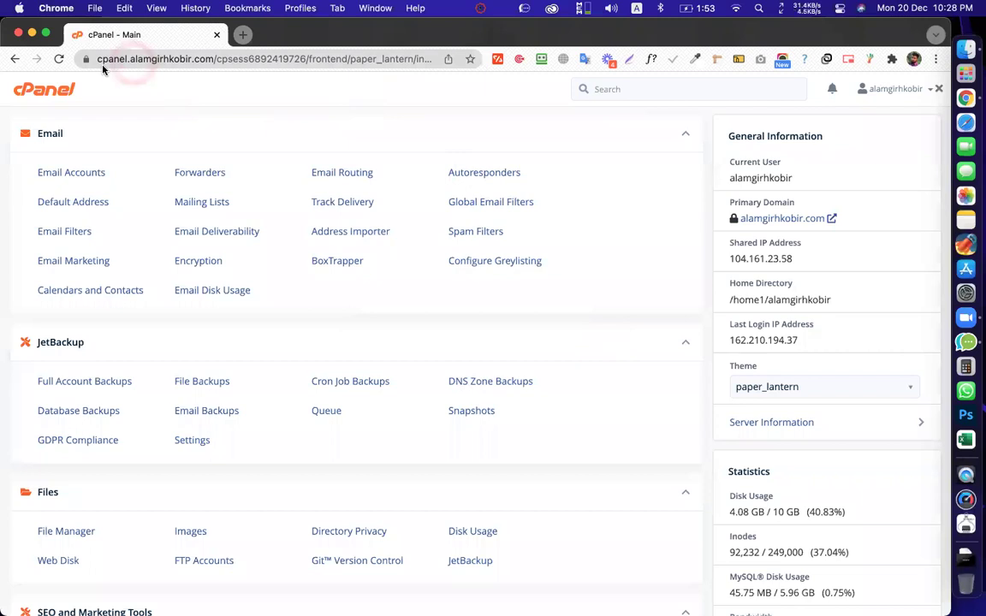
# Open Subdomains in the Domains section to get the Create a Subdomain form for alamgirhkobir.com
pyautogui.scroll(-2, 220, 237)
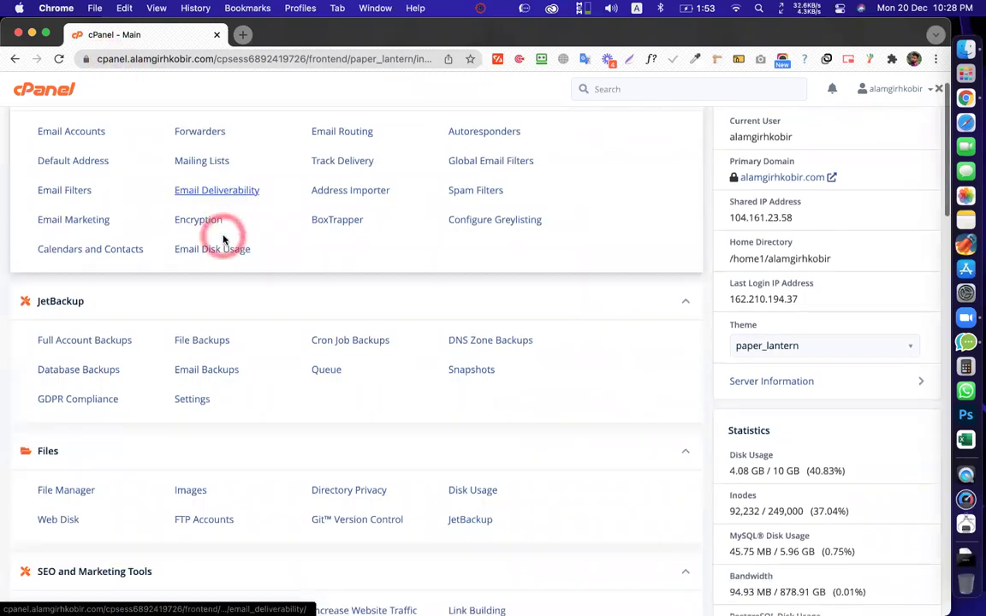
pyautogui.scroll(2, 314, 266)
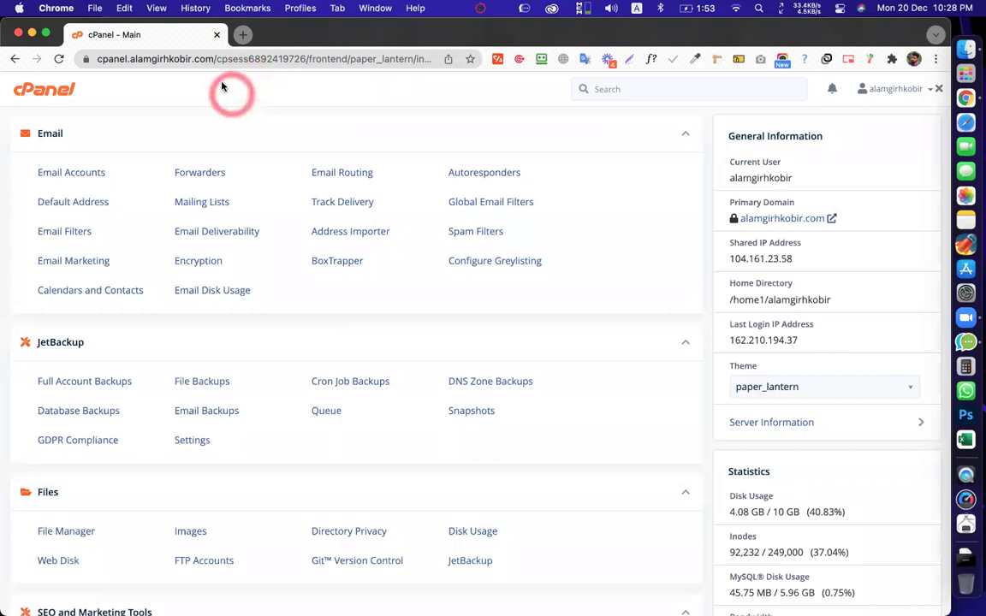
pyautogui.scroll(-7, 253, 145)
pyautogui.scroll(-7, 253, 146)
pyautogui.scroll(4, 262, 189)
pyautogui.scroll(-7, 293, 214)
pyautogui.scroll(-5, 293, 297)
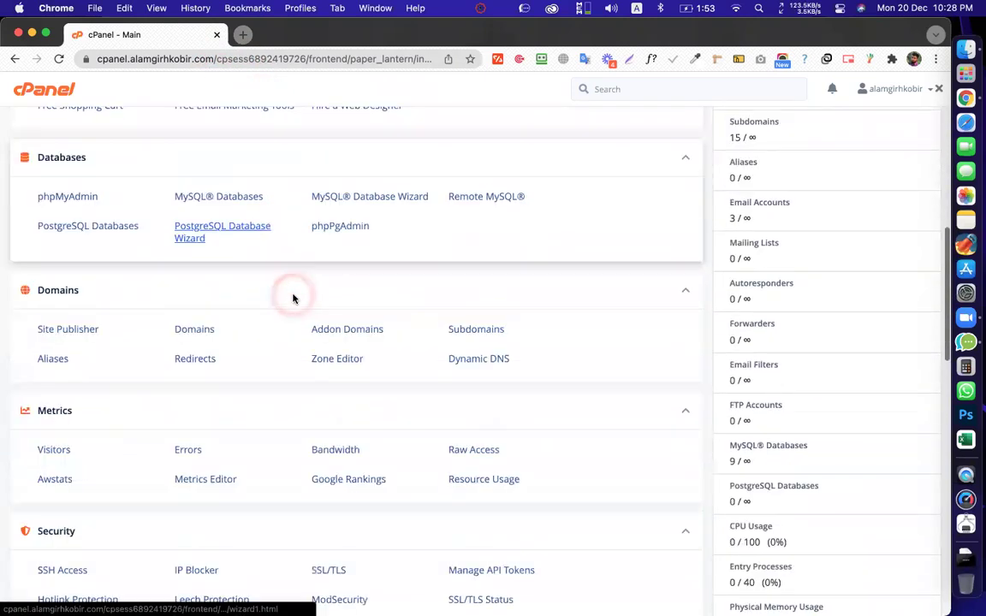
pyautogui.click(472, 236)
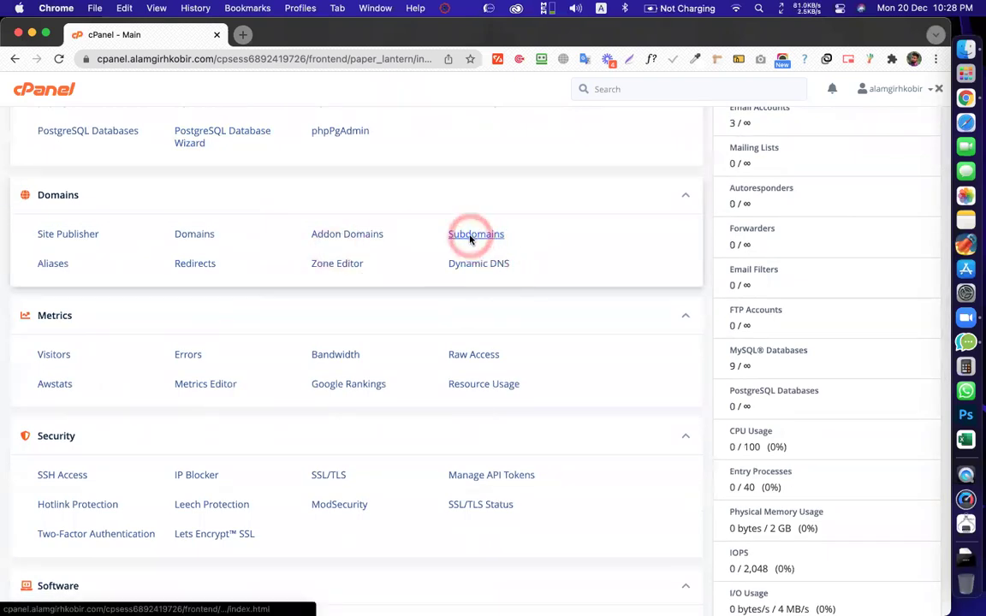
pyautogui.click(402, 187)
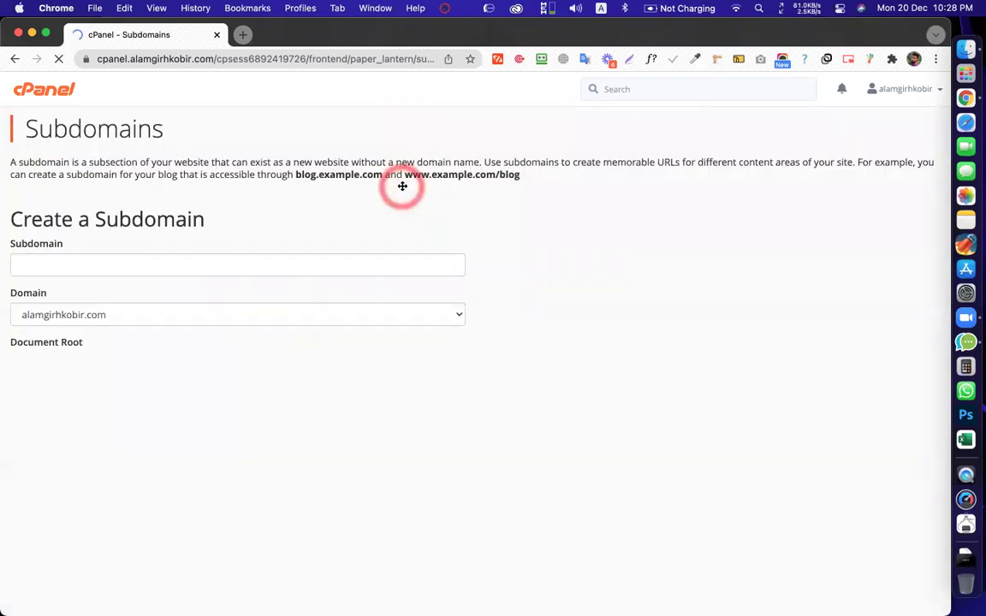
# Create the subdomain cmbd113 on alamgirhkobir.com with its auto-filled document root
pyautogui.click(99, 266)
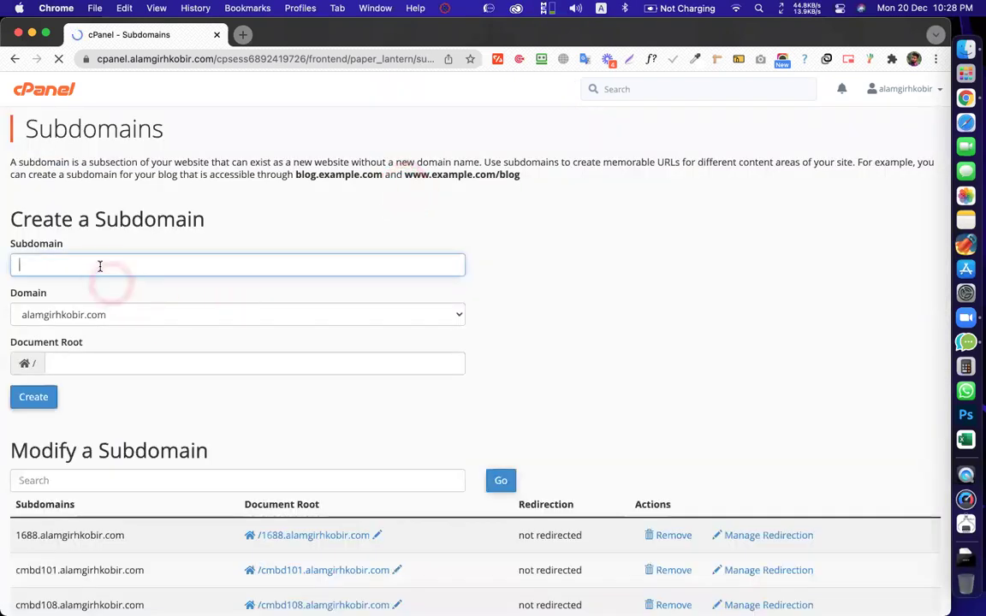
pyautogui.click(39, 265)
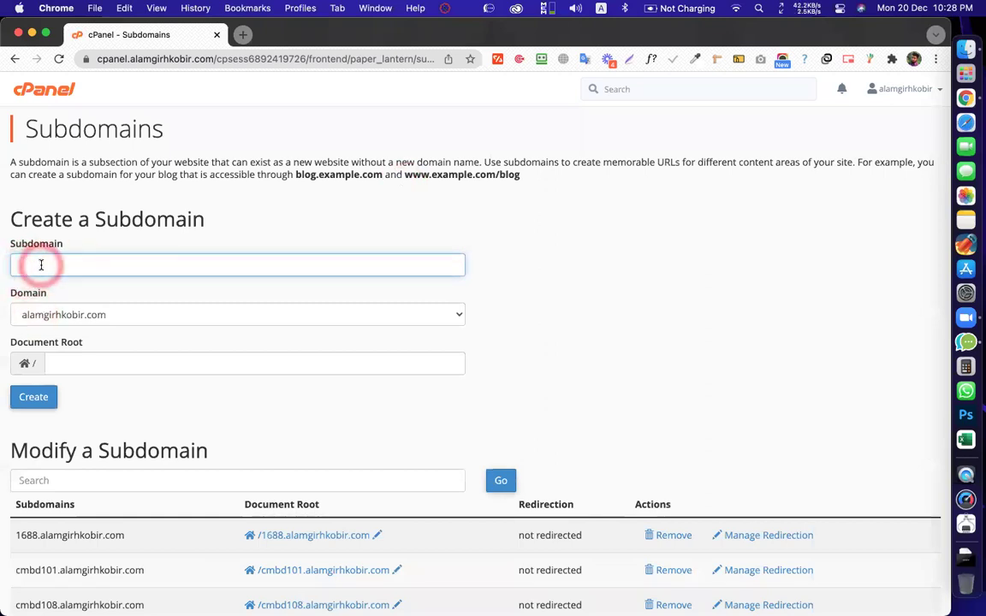
pyautogui.write('cmbd113')
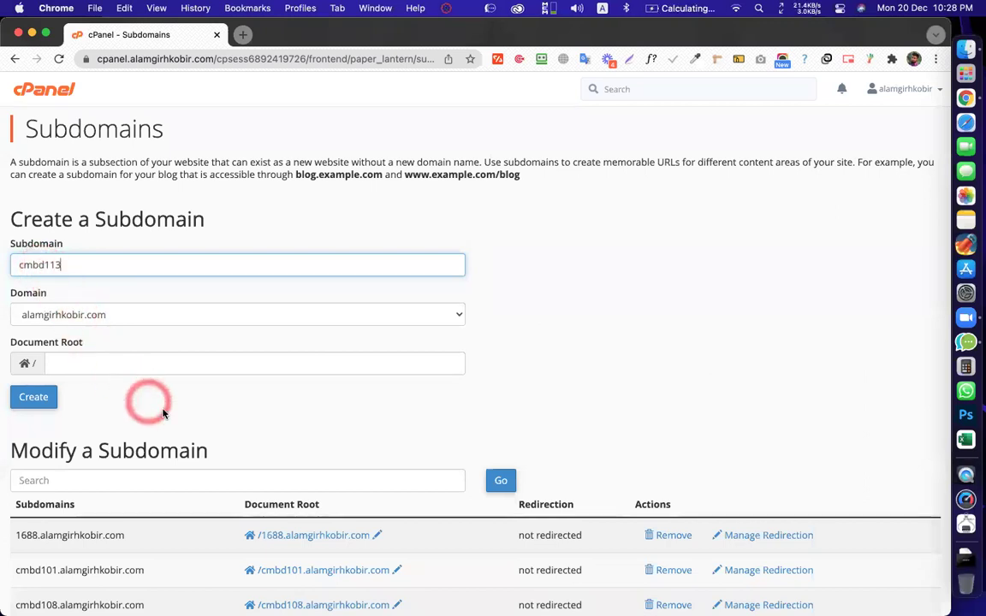
pyautogui.click(652, 320)
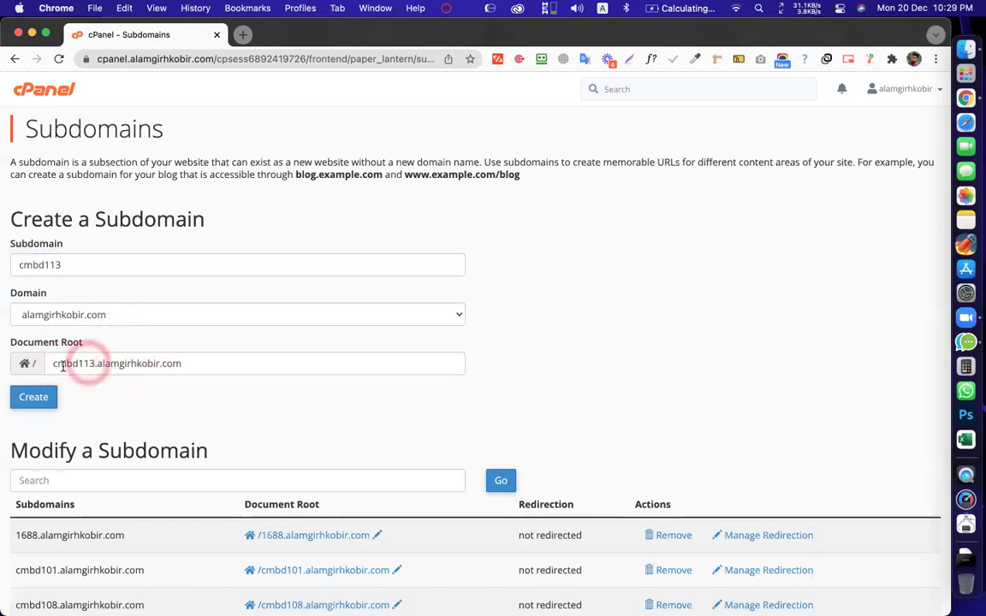
pyautogui.click(34, 399)
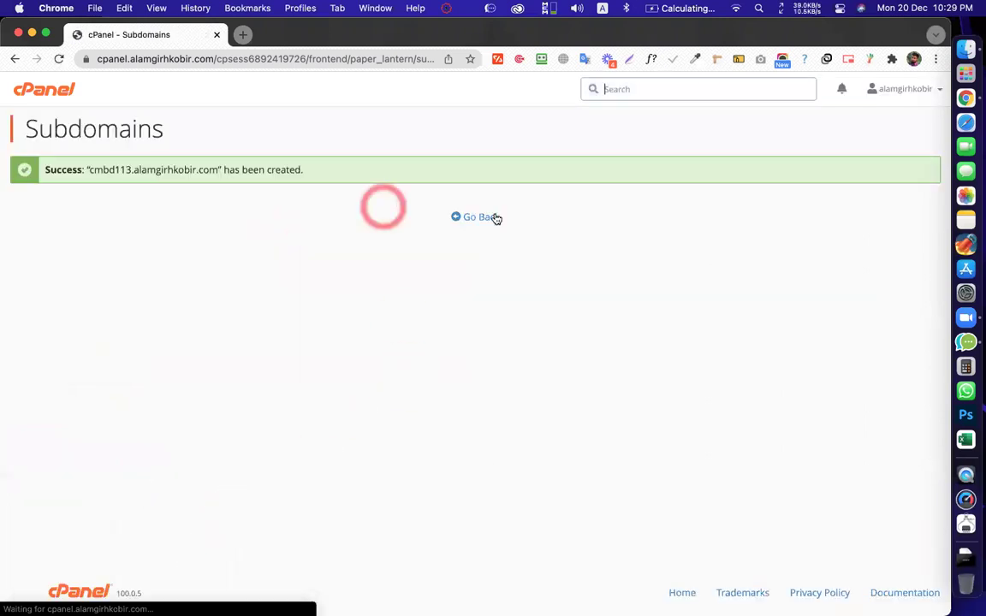
# Confirm cmbd113.alamgirhkobir.com in the subdomain list and return to the cPanel dashboard
pyautogui.click(481, 217)
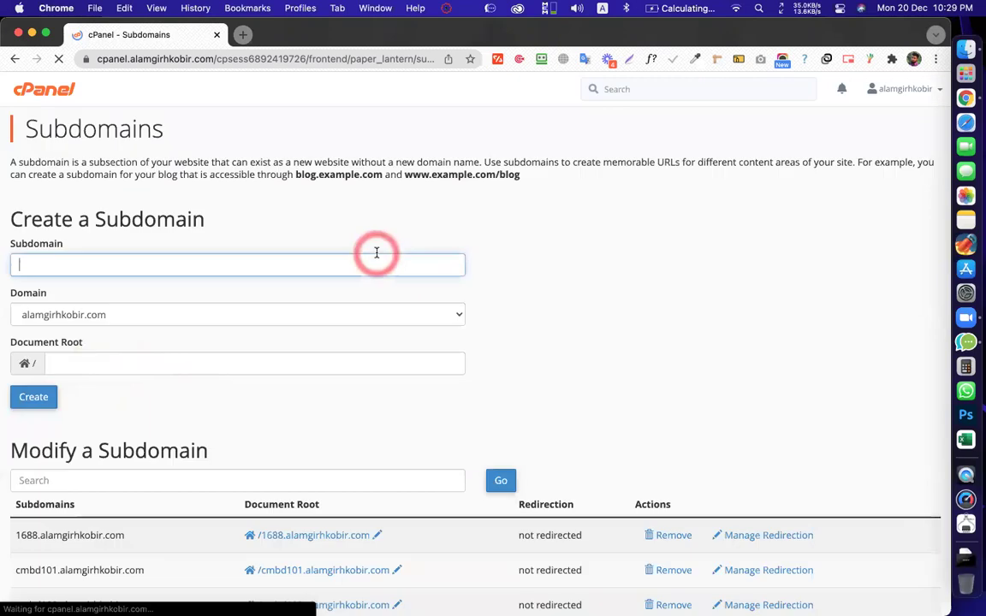
pyautogui.scroll(-6, 381, 257)
pyautogui.scroll(-1, 381, 274)
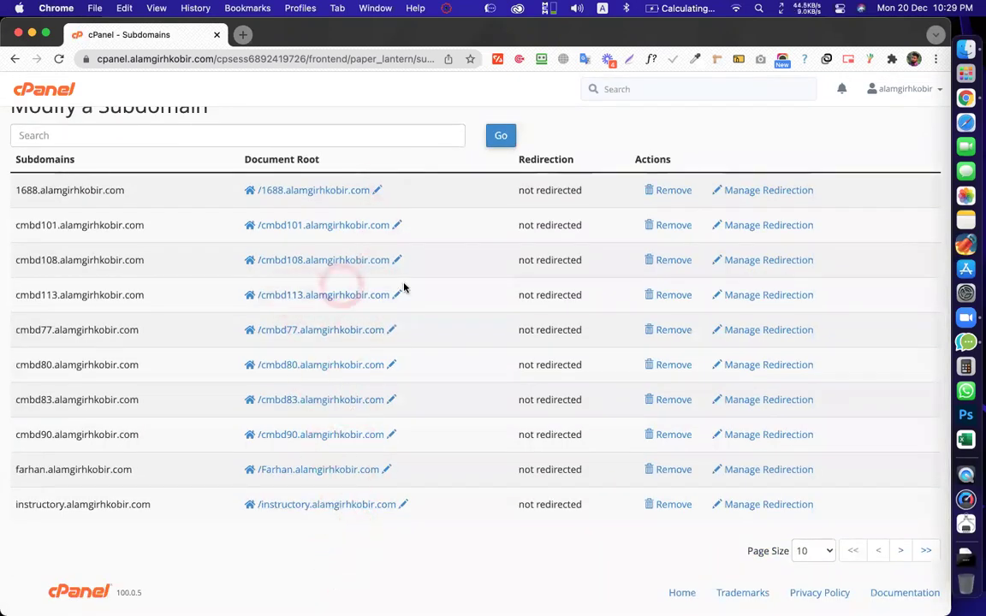
pyautogui.moveTo(311, 308); pyautogui.dragTo(489, 188)
pyautogui.scroll(5, 530, 214)
pyautogui.click(577, 242)
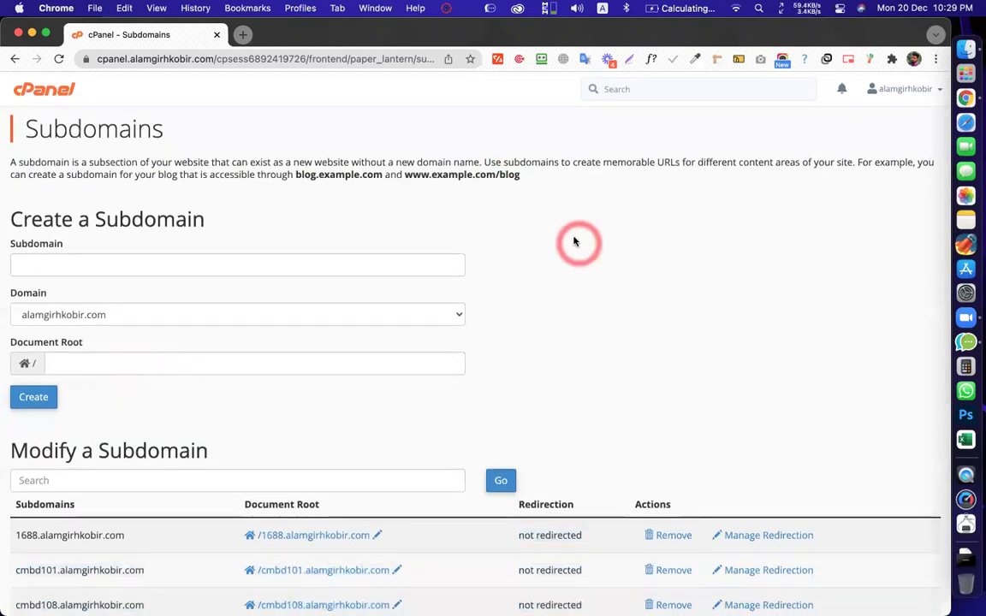
pyautogui.click(55, 102)
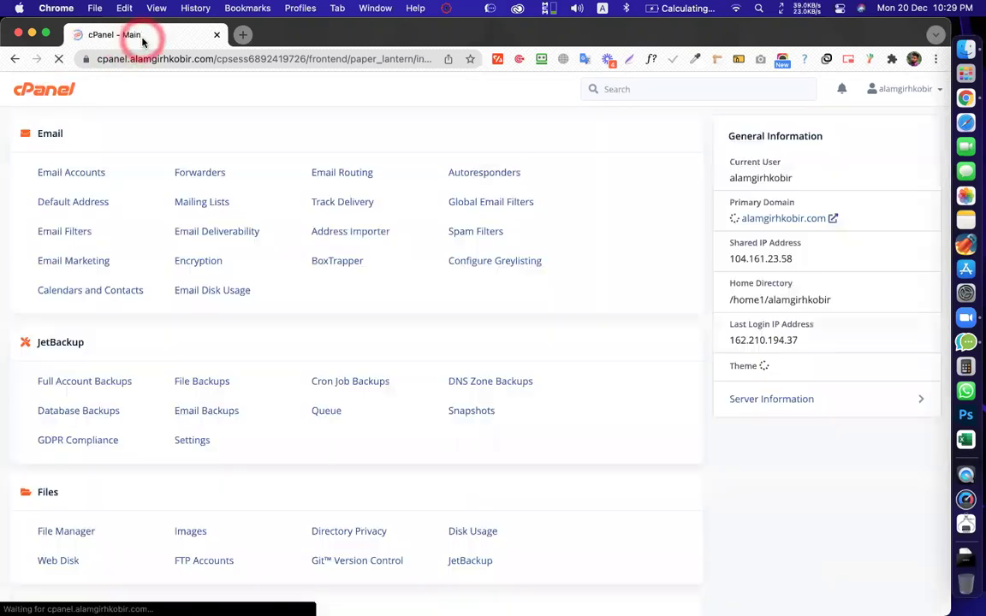
# Scroll Softaculous's WordPress page down to the Current Installations table of seven sites
pyautogui.scroll(-3, 288, 224)
pyautogui.scroll(-15, 288, 224)
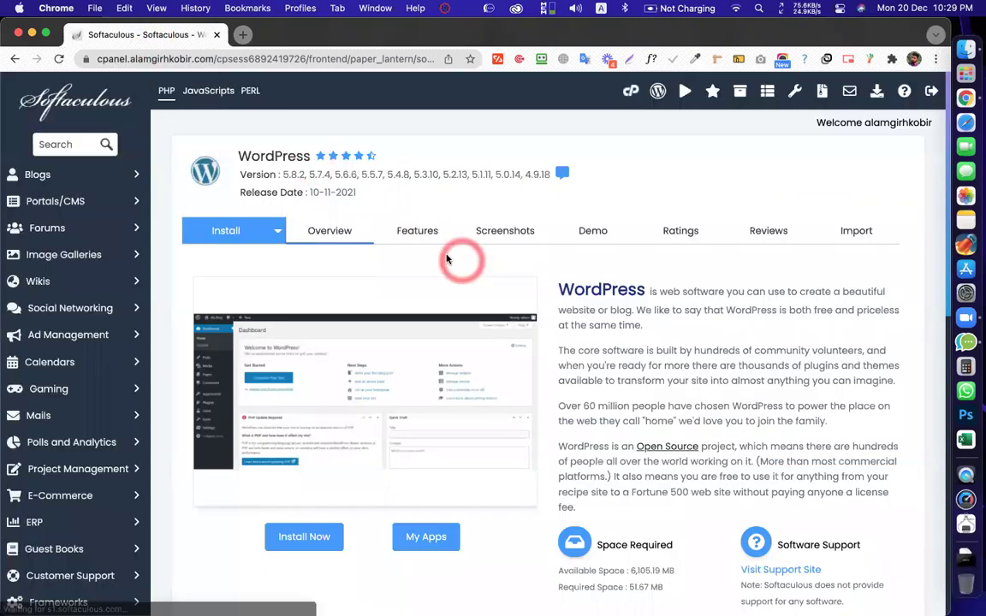
pyautogui.scroll(-1, 326, 487)
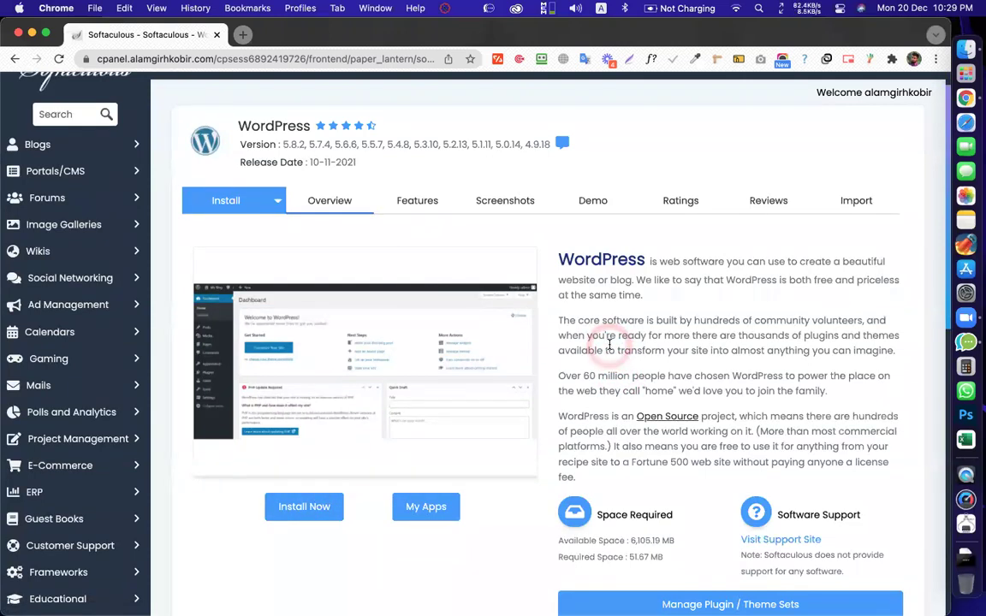
pyautogui.scroll(-3, 610, 343)
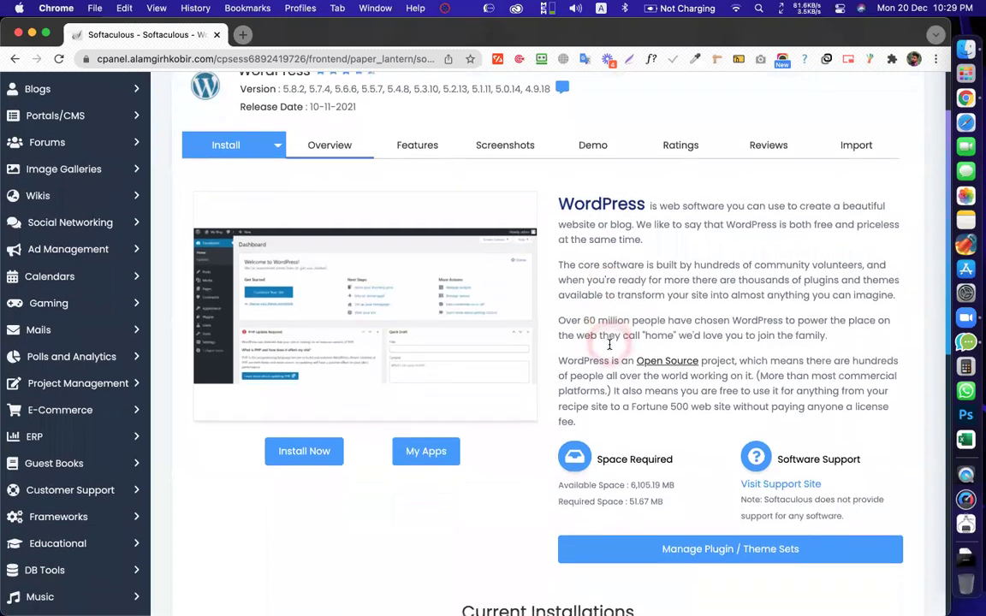
pyautogui.scroll(-1, 609, 343)
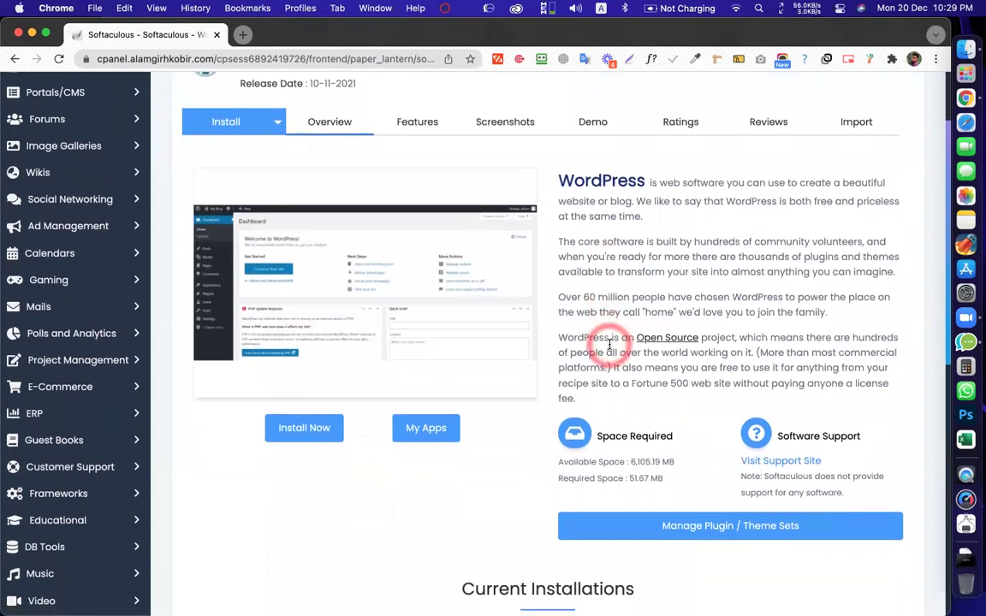
pyautogui.scroll(5, 610, 343)
pyautogui.scroll(-4, 609, 344)
pyautogui.scroll(-10, 609, 343)
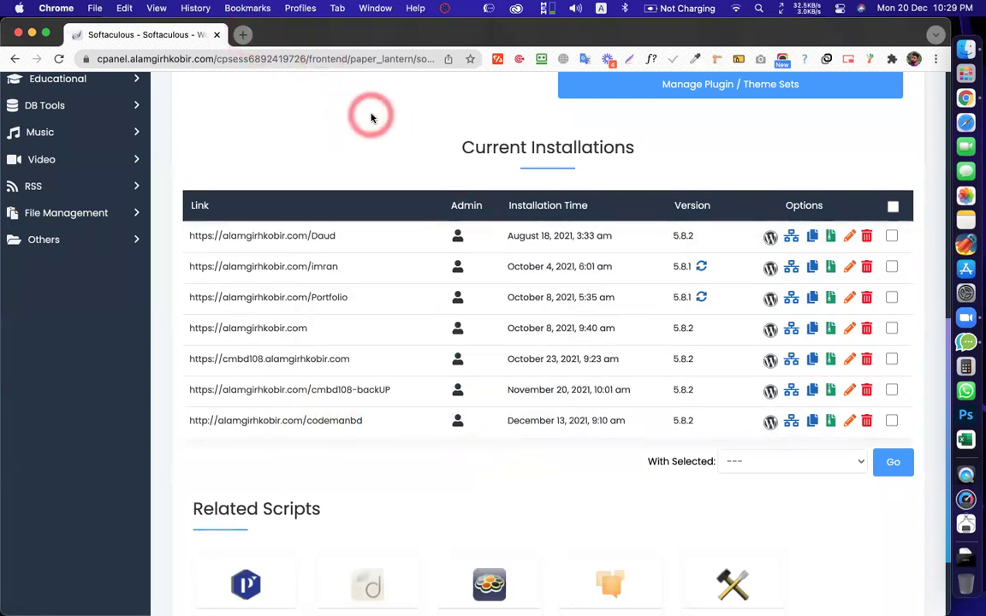
# Open the codemanbd installation's WordPress admin login in a new tab
pyautogui.click(457, 420)
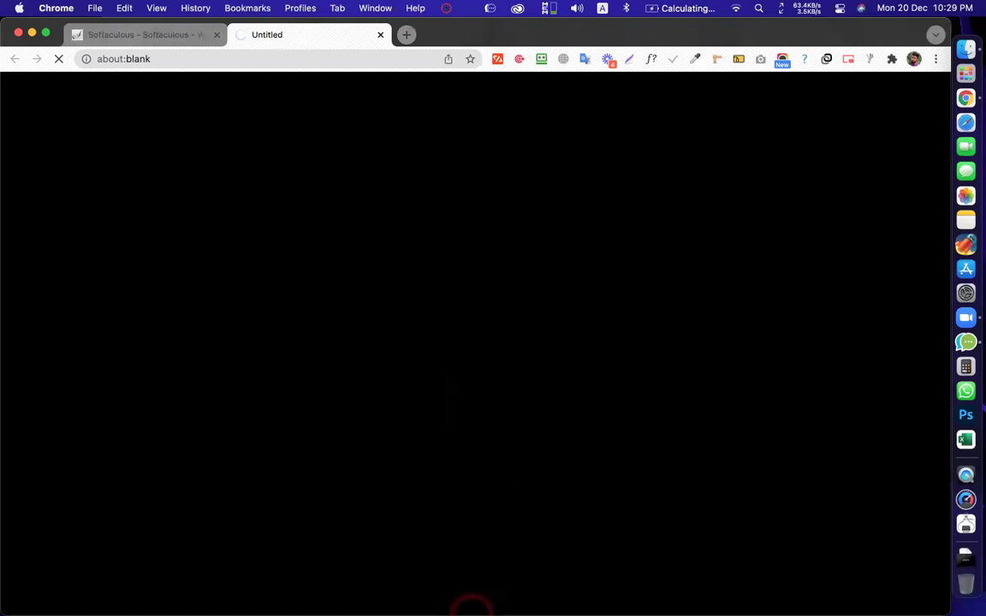
pyautogui.click(296, 38)
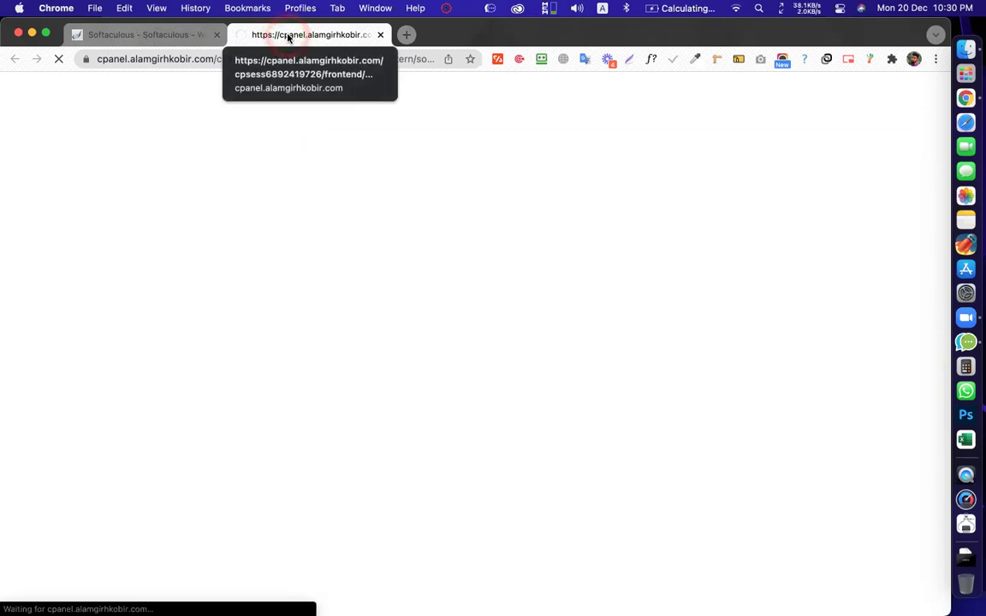
pyautogui.click(417, 597)
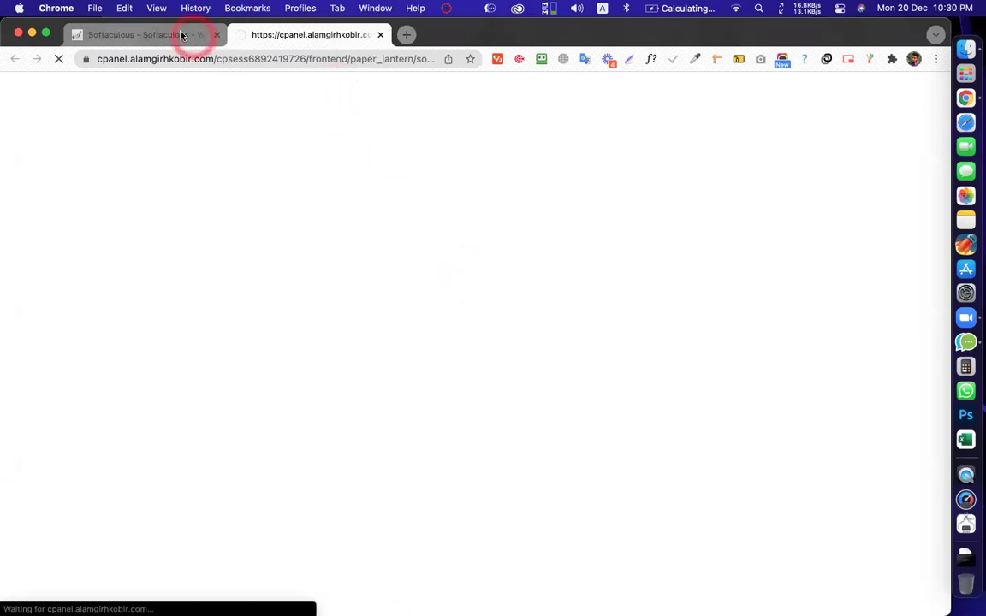
# Switch back to the Softaculous WordPress tab, scroll to the top and call up the cPanel icon's link options
pyautogui.click(133, 38)
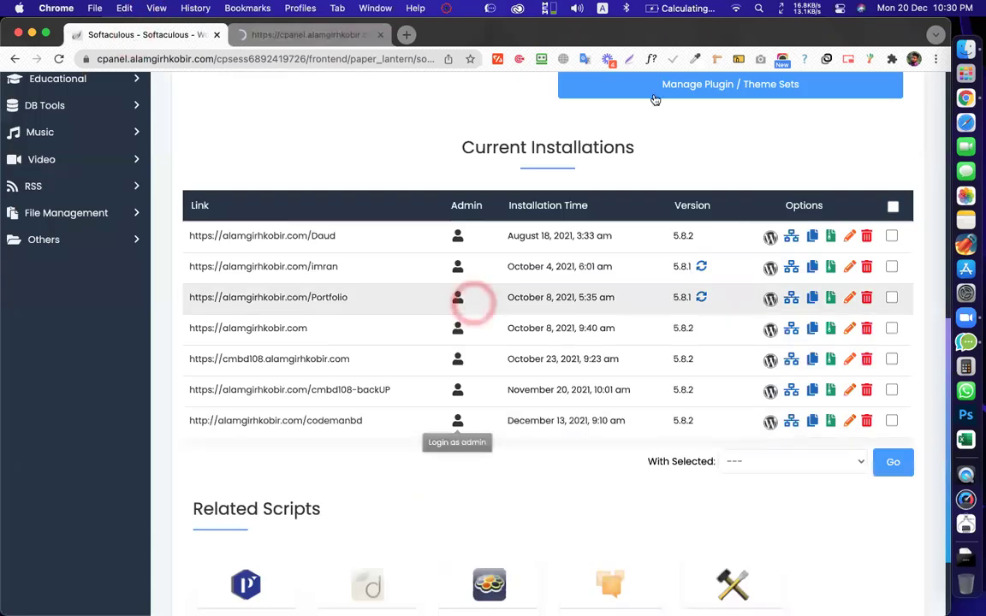
pyautogui.scroll(3, 650, 98)
pyautogui.scroll(5, 635, 92)
pyautogui.rightClick(631, 91)
# Open the cPanel home in a new tab and switch to it
pyautogui.click(681, 95)
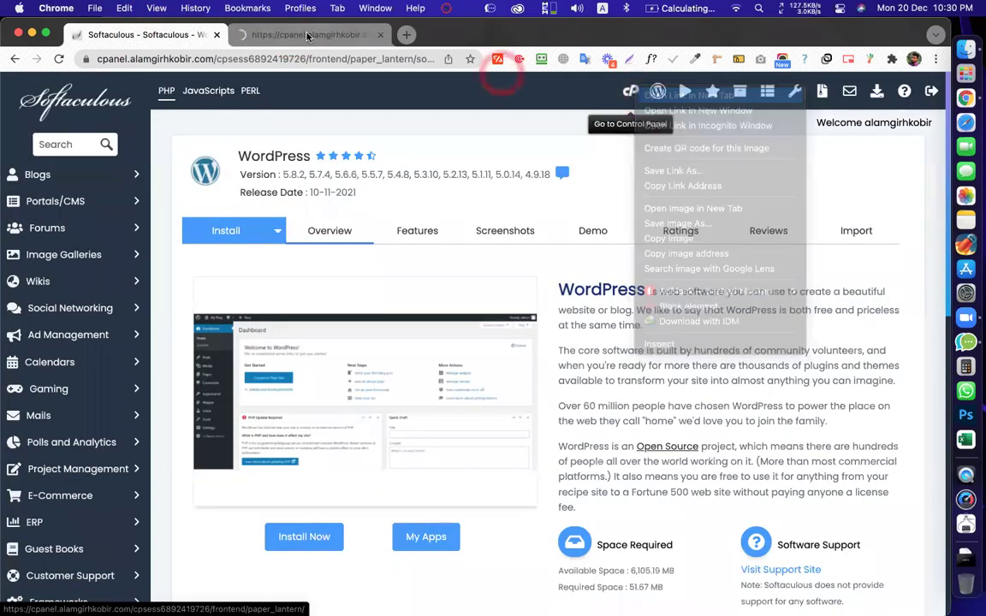
pyautogui.click(261, 36)
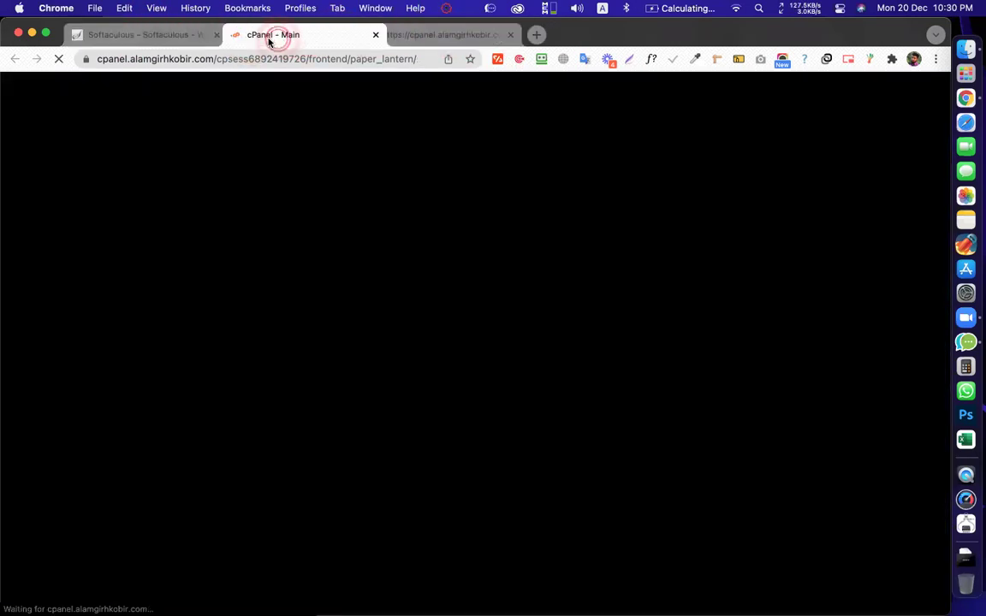
pyautogui.scroll(-10, 293, 238)
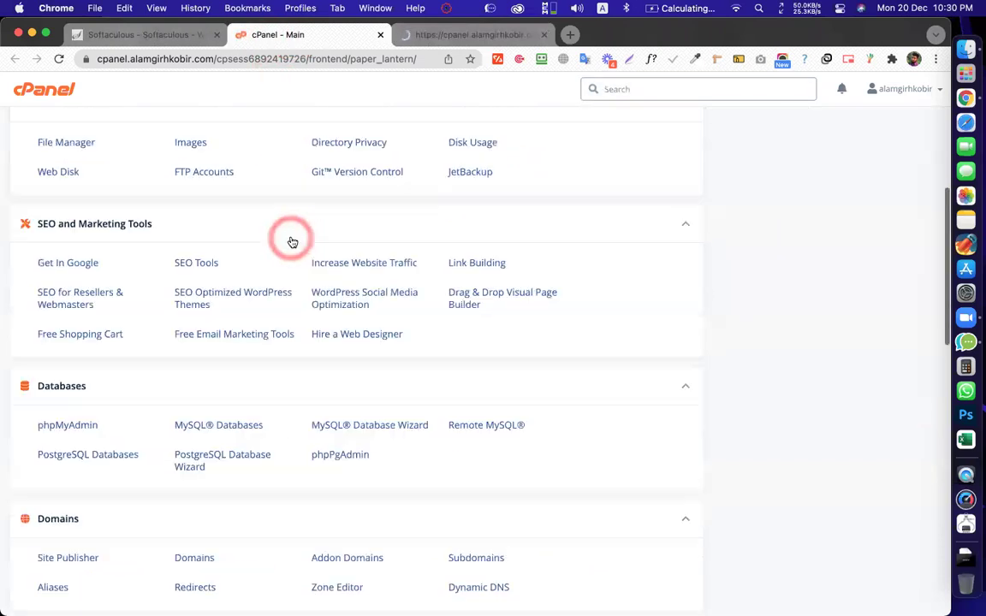
pyautogui.scroll(-5, 291, 211)
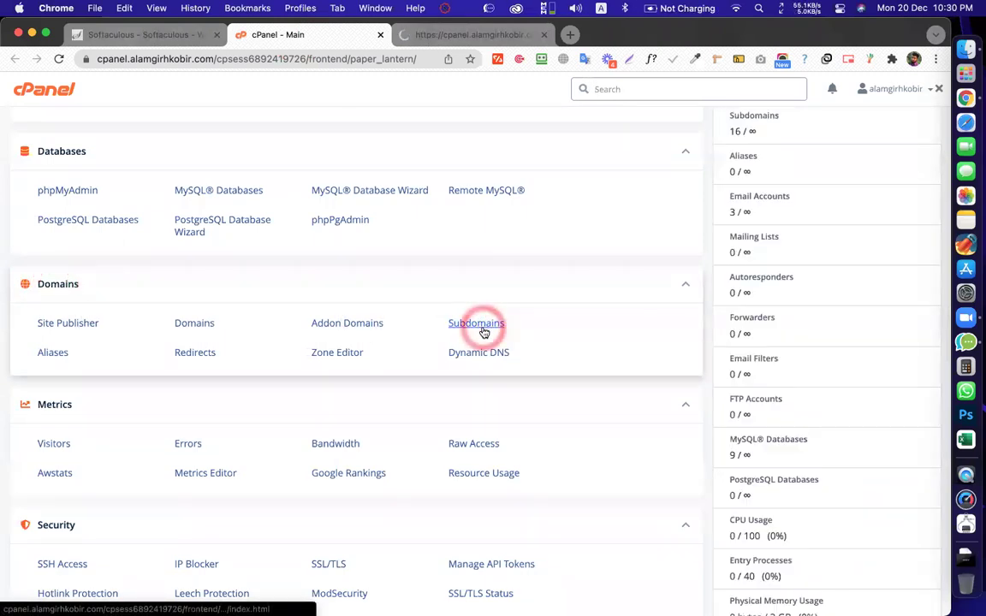
pyautogui.scroll(10, 484, 332)
# Search cPanel features for subdomains, browse down to Domains, and close the stalled login tab
pyautogui.click(638, 89)
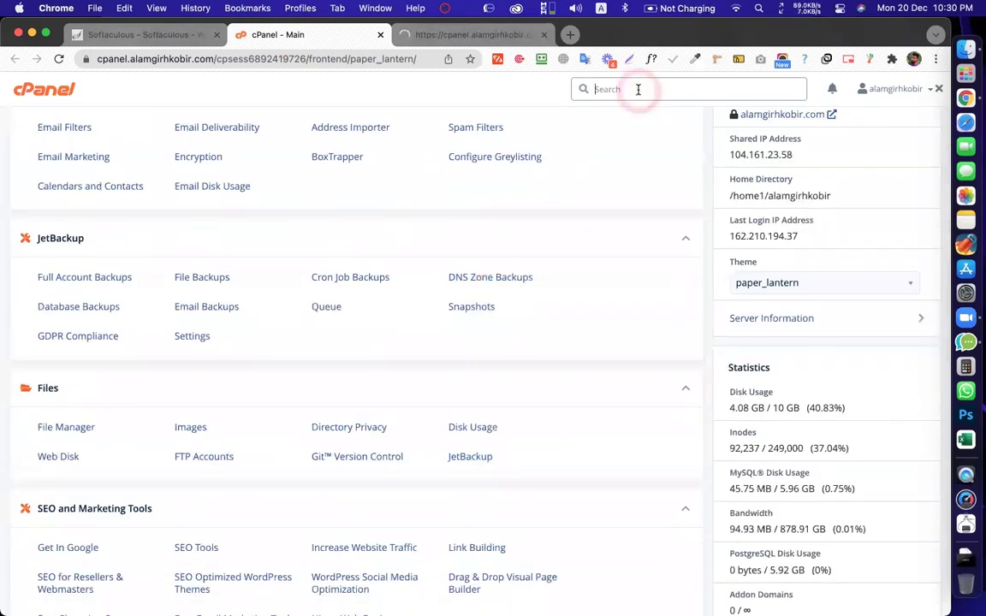
pyautogui.write('subdomian')
pyautogui.press('BackSpace')
pyautogui.press('BackSpace')
pyautogui.press('BackSpace')
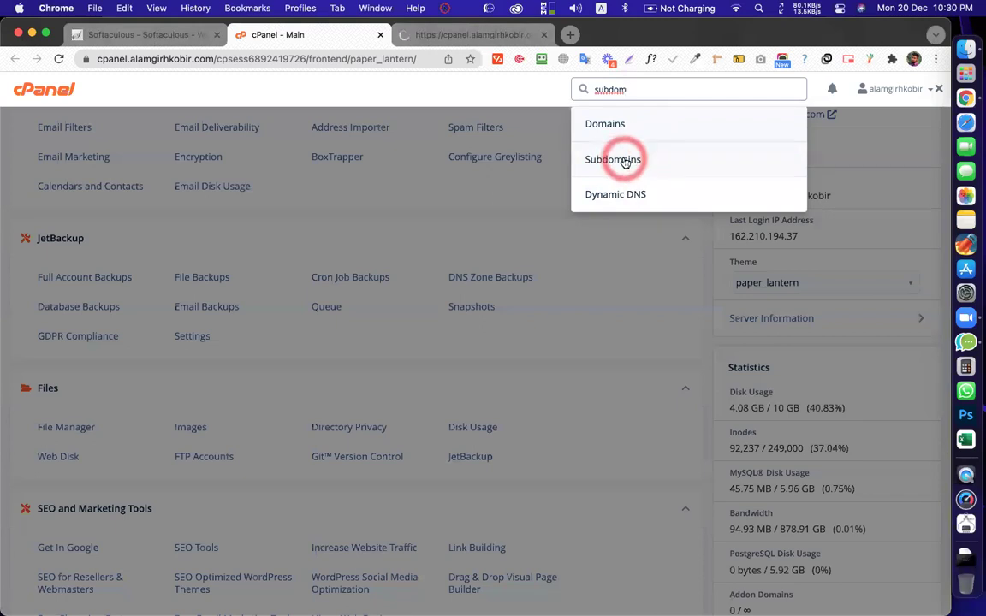
pyautogui.click(508, 220)
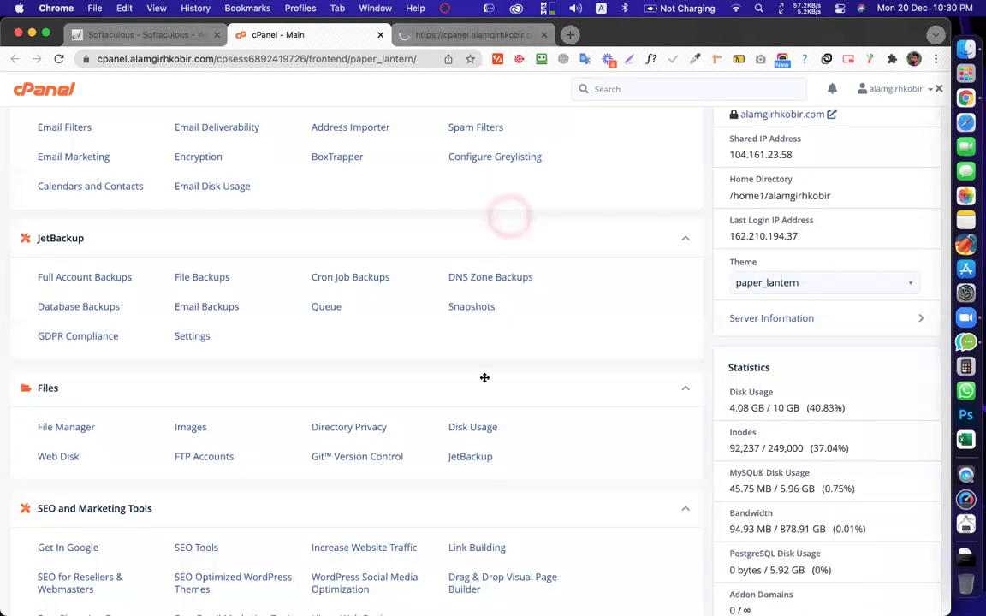
pyautogui.scroll(-3, 485, 379)
pyautogui.scroll(-3, 484, 384)
pyautogui.scroll(4, 485, 378)
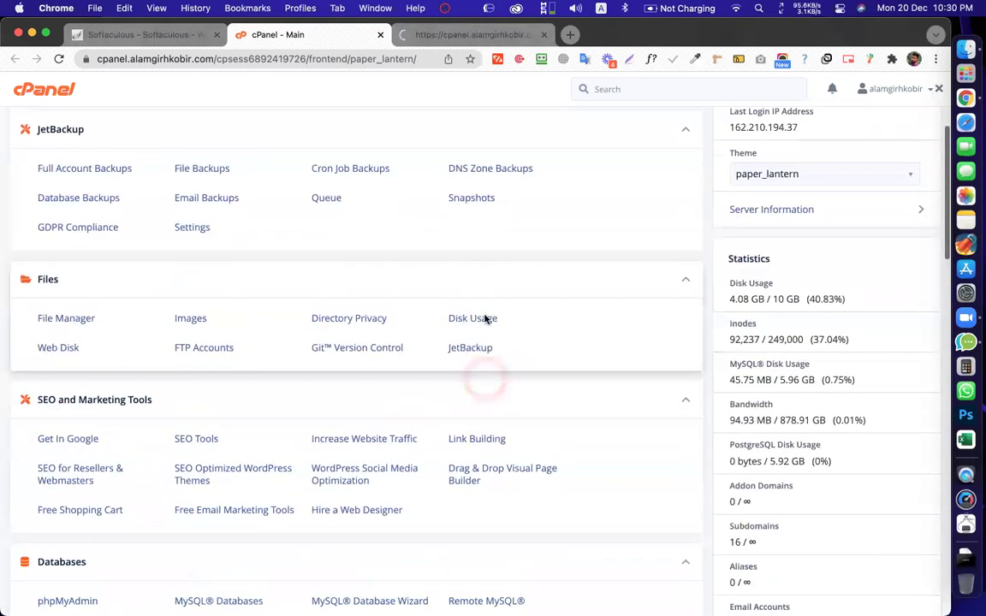
pyautogui.scroll(-5, 470, 338)
pyautogui.scroll(-2, 462, 358)
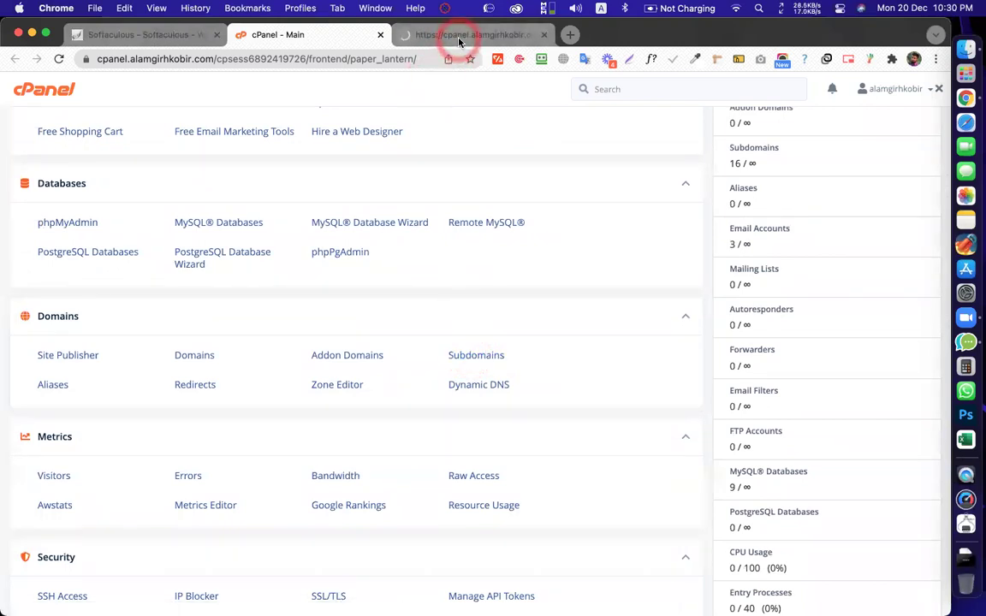
pyautogui.click(543, 35)
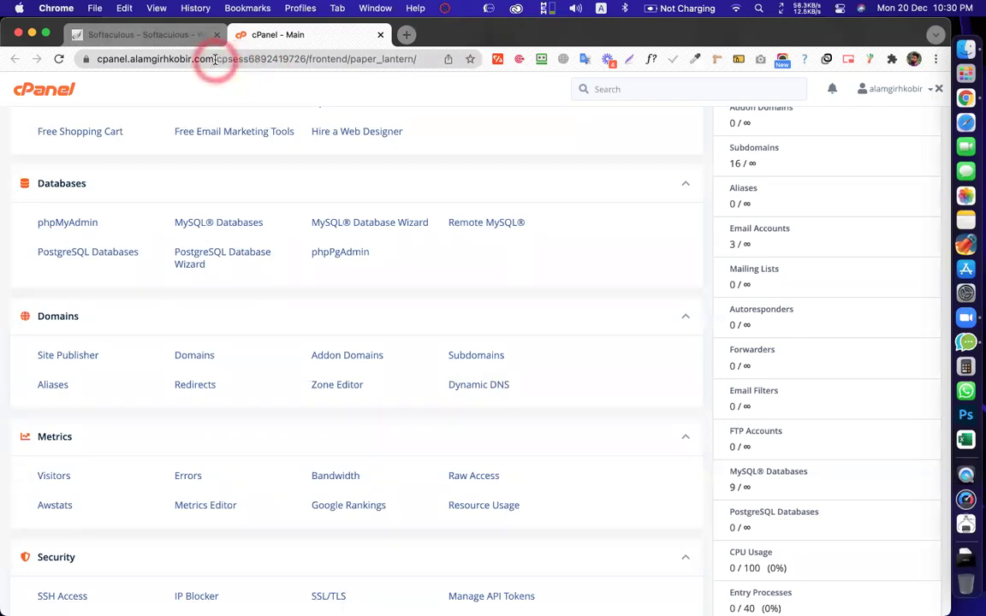
pyautogui.moveTo(210, 58); pyautogui.dragTo(100, 59)
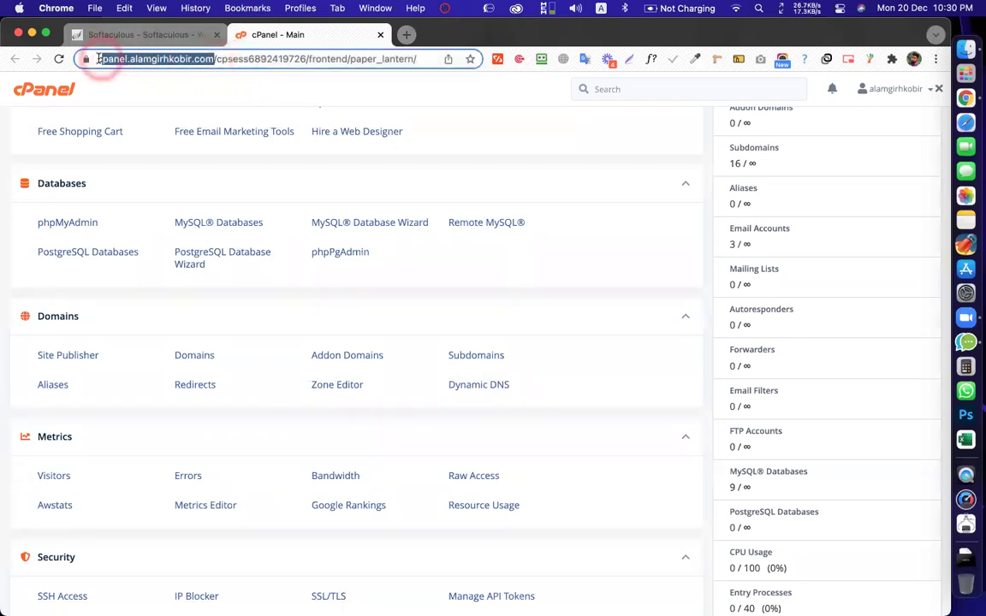
pyautogui.click(110, 60)
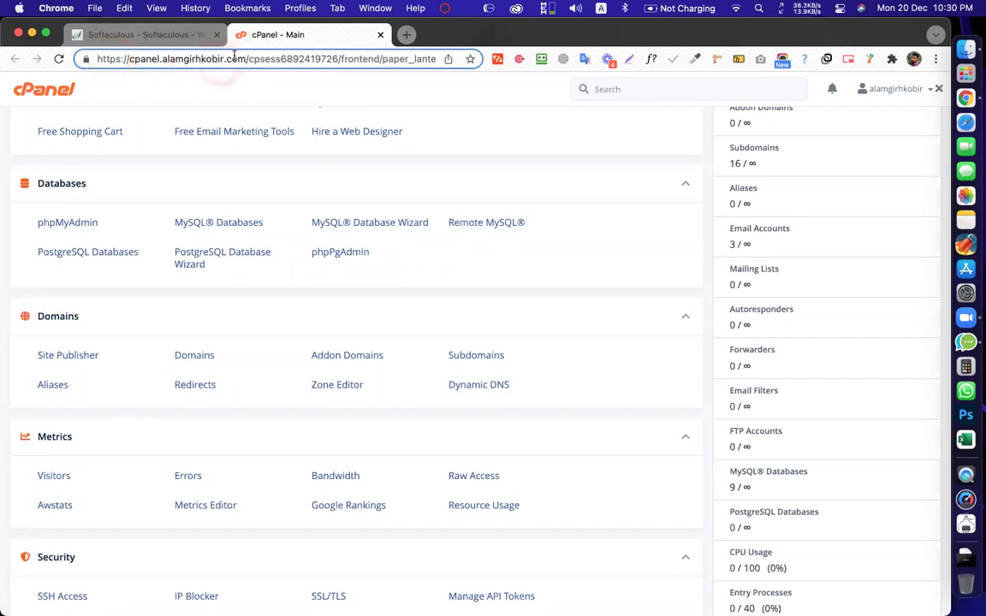
pyautogui.moveTo(217, 57); pyautogui.dragTo(135, 47)
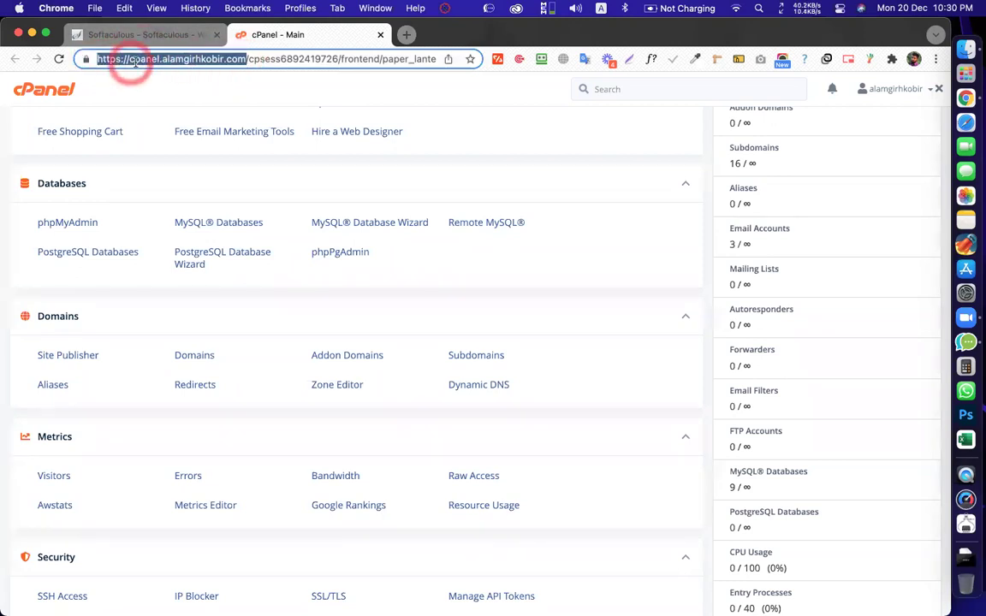
pyautogui.click(135, 62)
pyautogui.moveTo(130, 60); pyautogui.dragTo(181, 59)
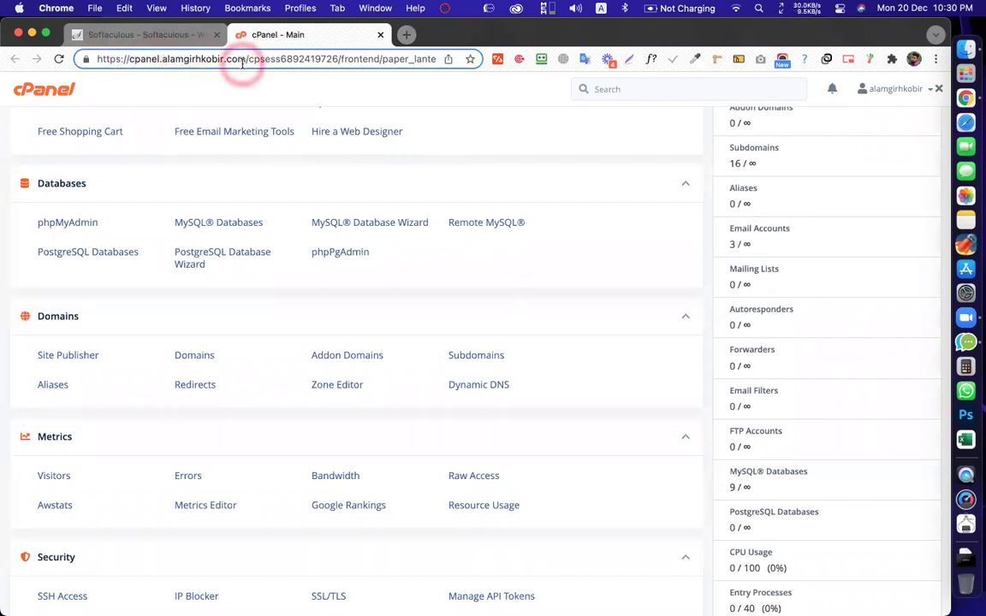
pyautogui.moveTo(249, 58); pyautogui.dragTo(381, 61)
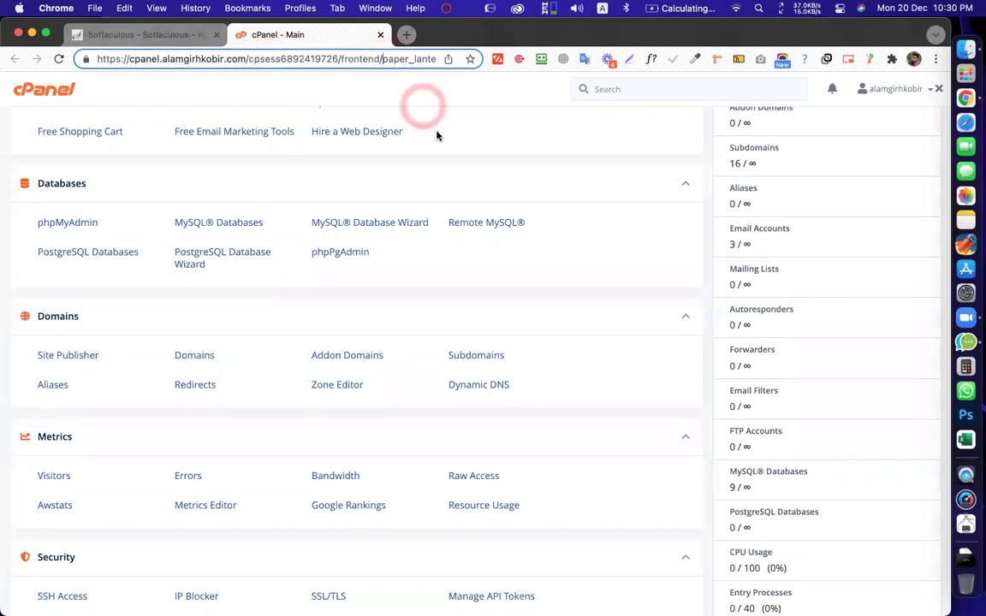
pyautogui.click(413, 160)
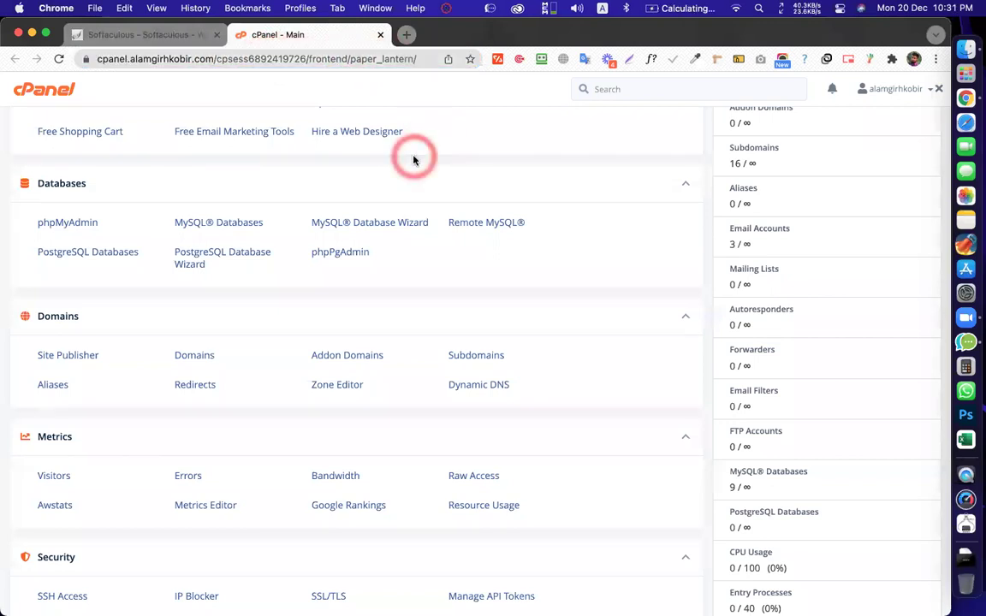
pyautogui.scroll(-1, 443, 269)
pyautogui.click(430, 267)
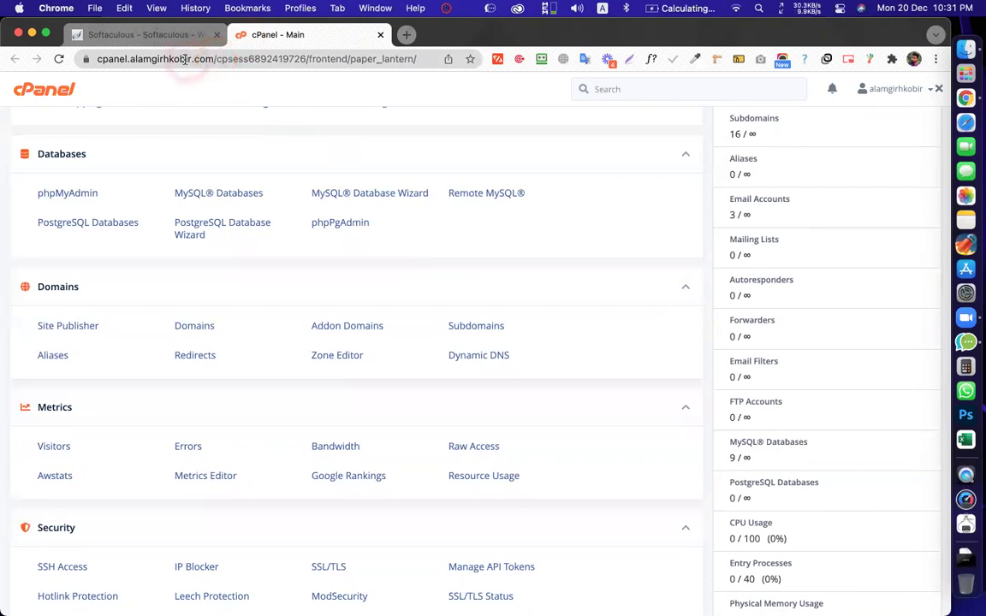
pyautogui.moveTo(215, 59); pyautogui.dragTo(91, 56)
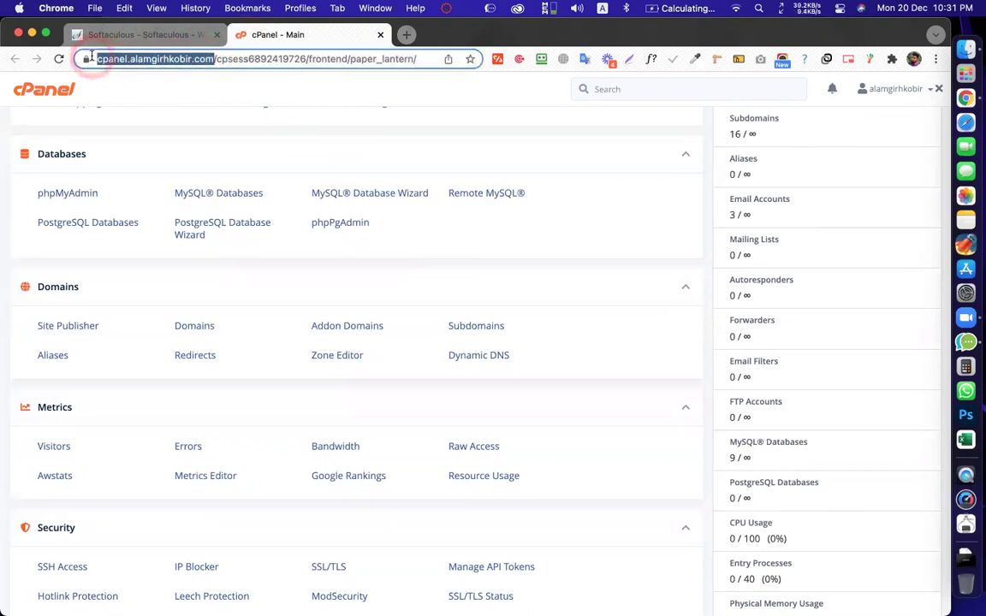
pyautogui.click(205, 55)
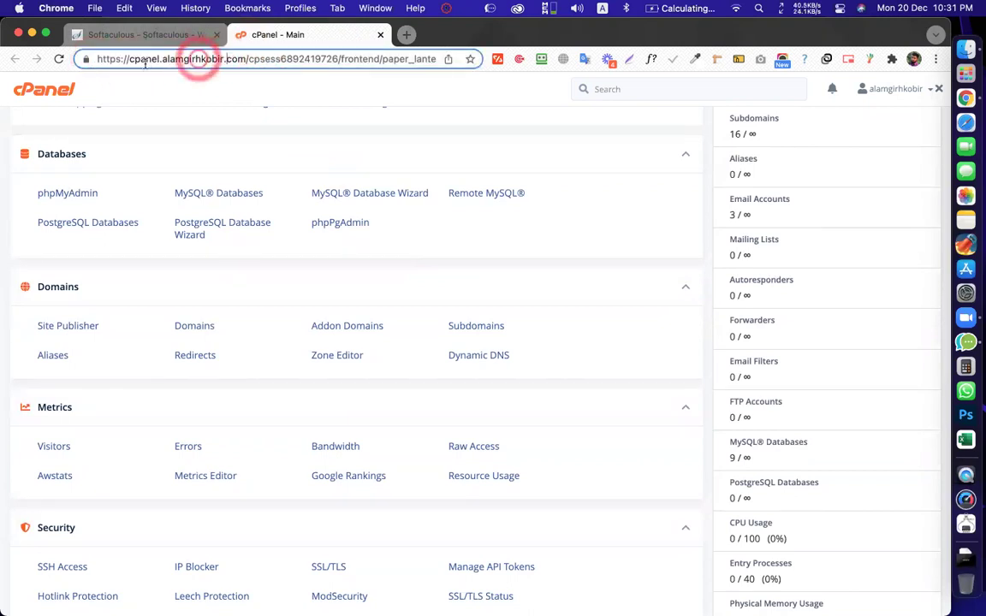
pyautogui.moveTo(249, 58); pyautogui.dragTo(277, 59)
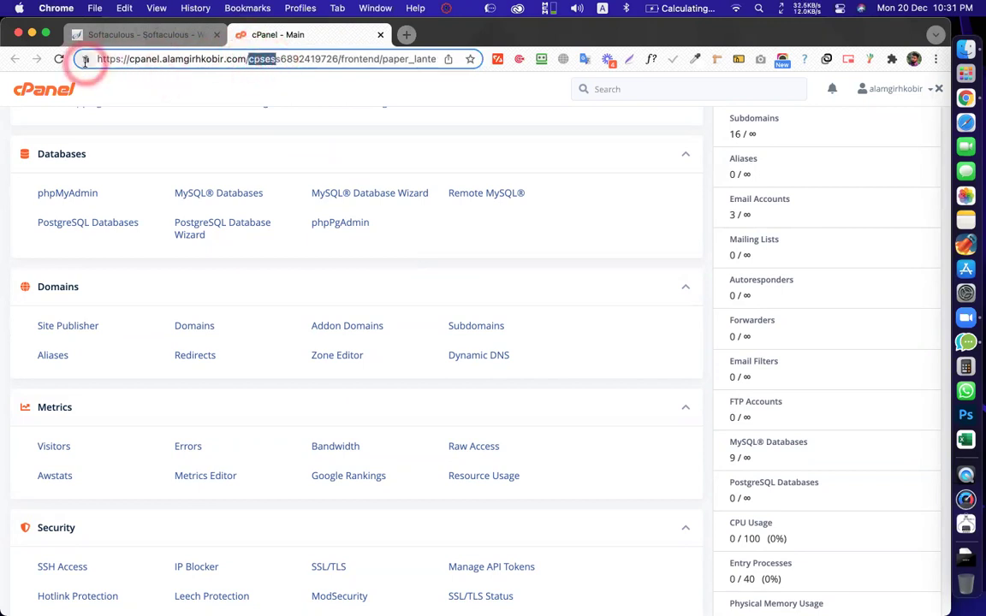
pyautogui.click(392, 267)
pyautogui.scroll(-15, 392, 268)
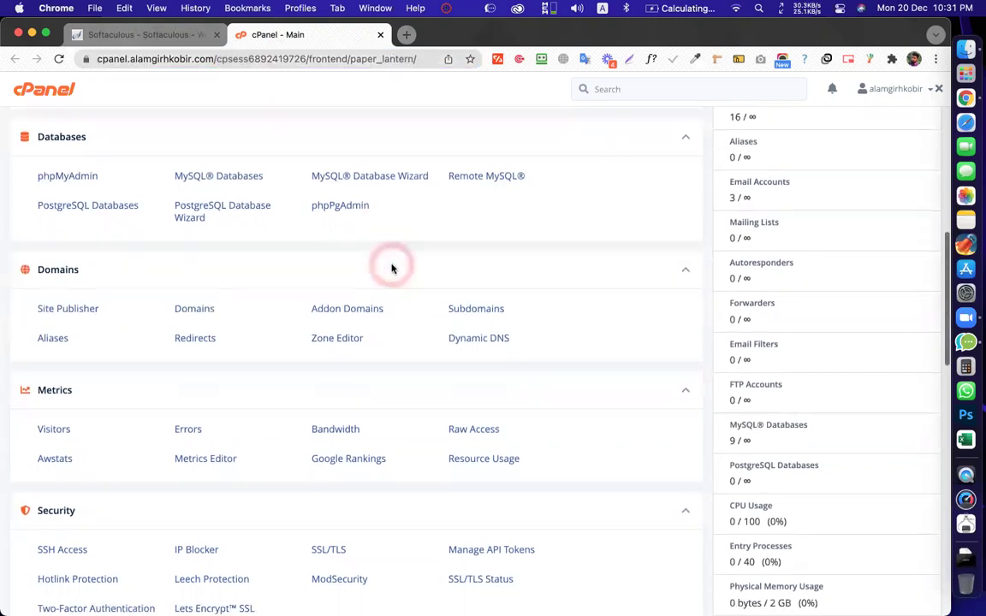
# Open the WordPress installer under Softaculous Apps Installer and return to the earlier Softaculous tab
pyautogui.scroll(-3, 393, 268)
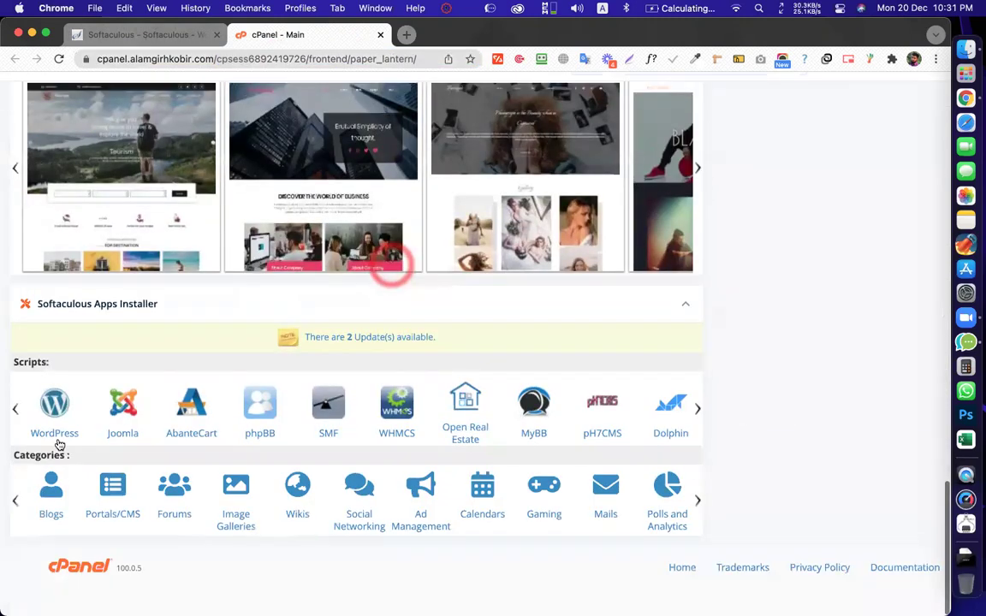
pyautogui.click(55, 428)
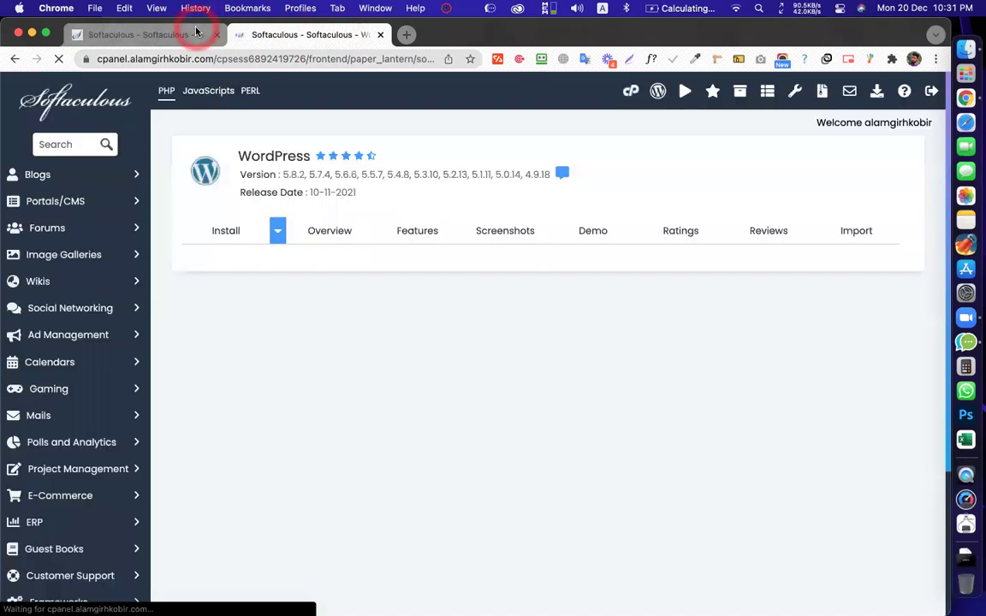
pyautogui.click(195, 32)
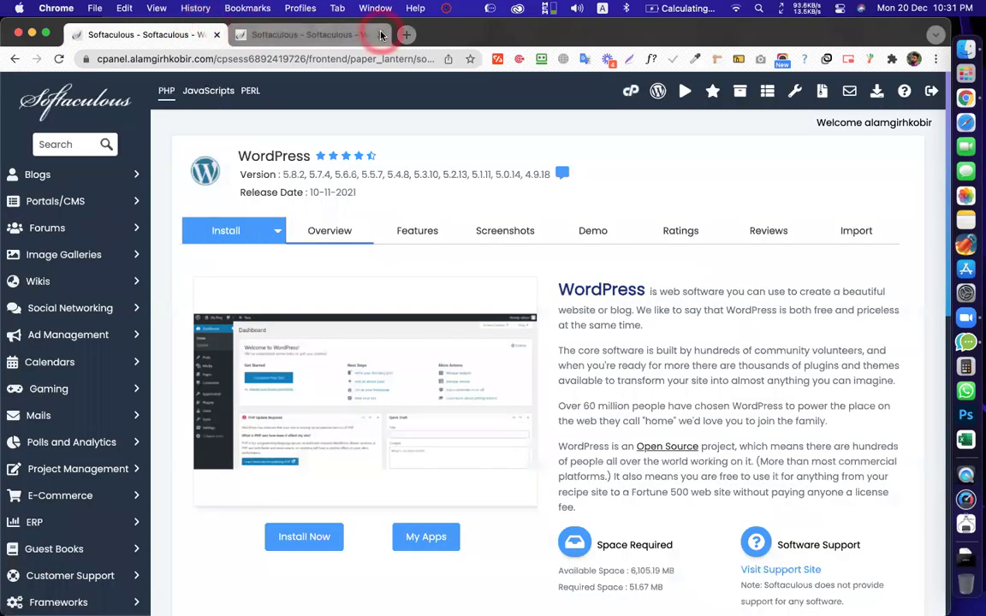
pyautogui.scroll(-15, 463, 275)
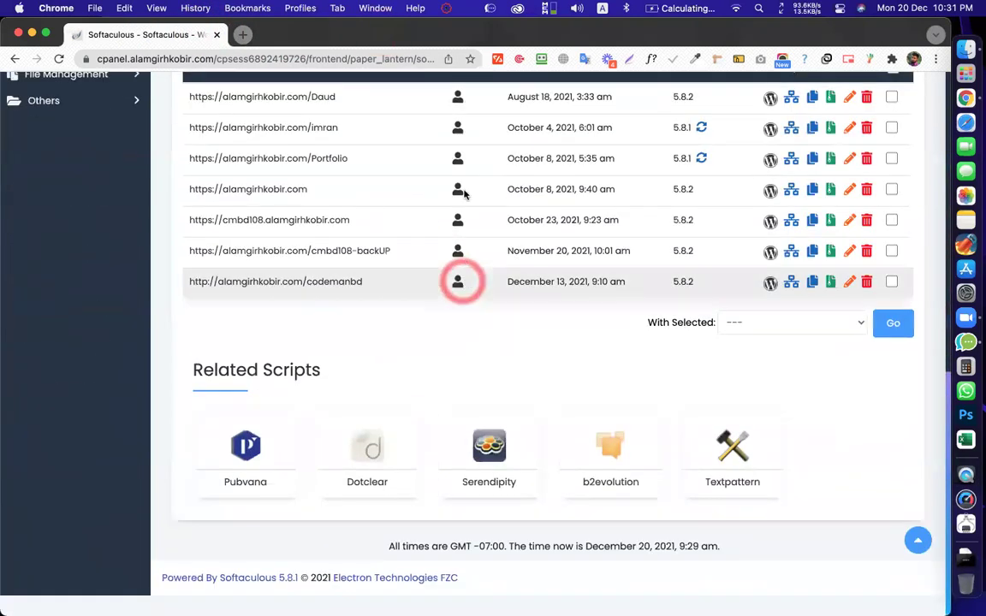
pyautogui.scroll(5, 462, 257)
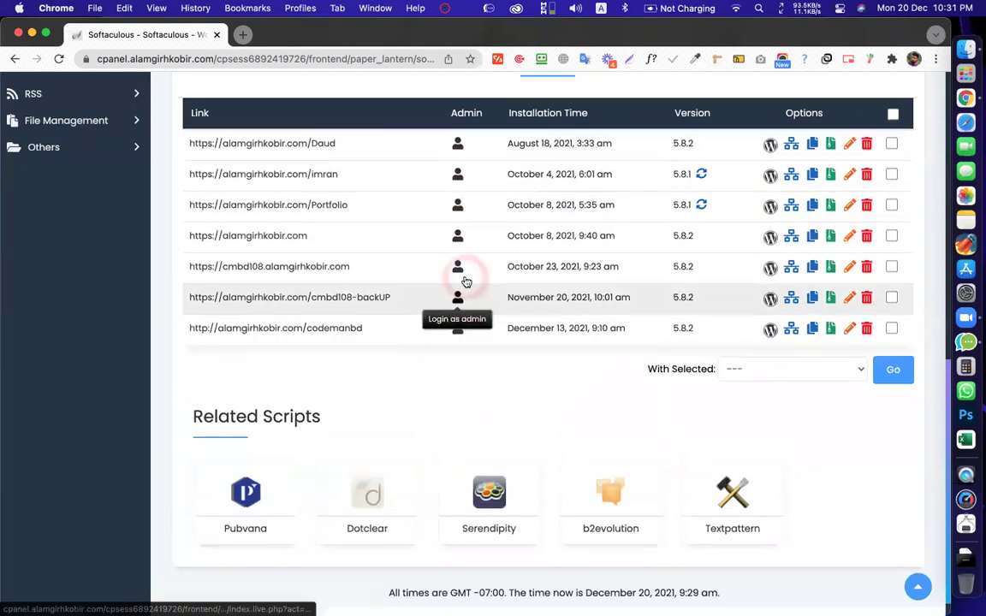
pyautogui.scroll(4, 462, 275)
pyautogui.scroll(-3, 521, 370)
# Start a new WordPress install on cmbd113.alamgirhkobir.com, leaving the install directory empty
pyautogui.click(308, 424)
pyautogui.click(398, 271)
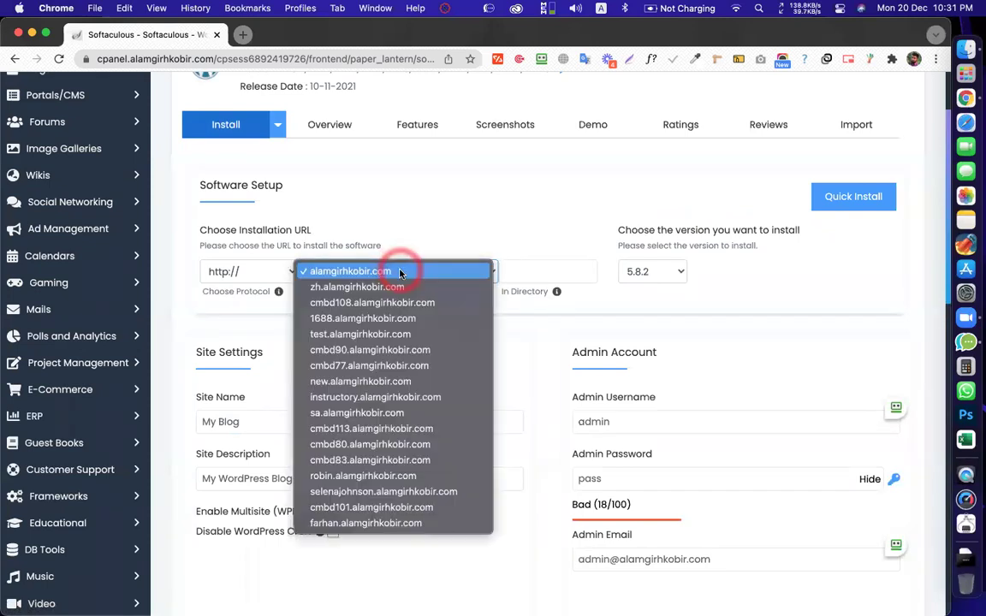
pyautogui.click(345, 429)
pyautogui.click(580, 271)
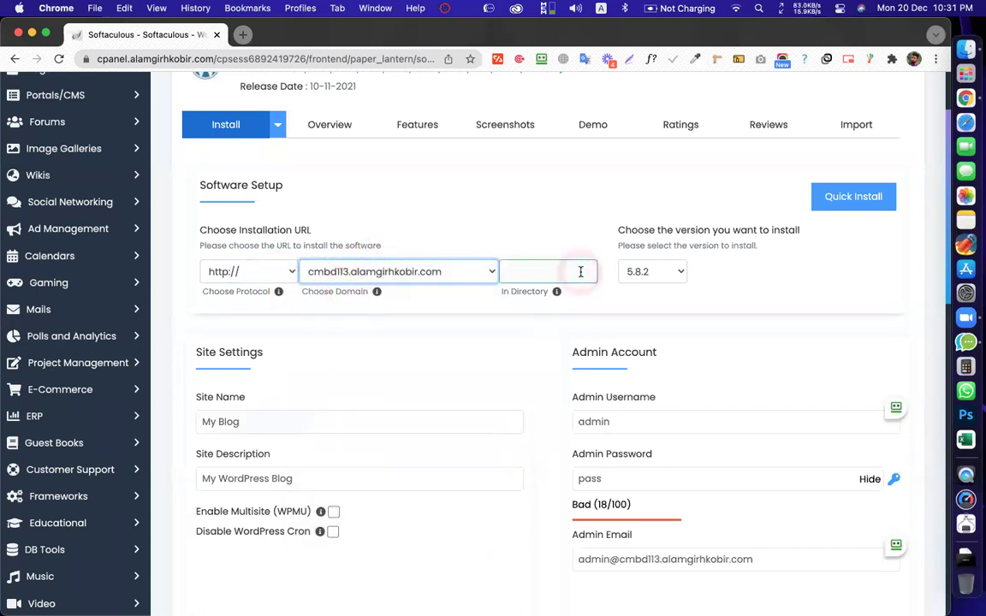
pyautogui.scroll(-1, 576, 278)
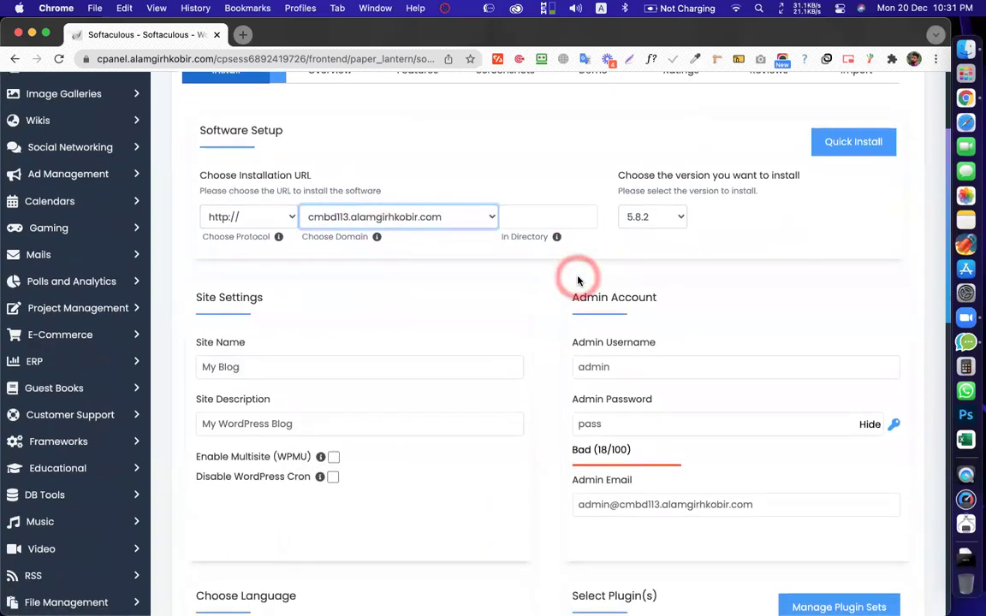
pyautogui.click(359, 229)
pyautogui.scroll(2, 363, 209)
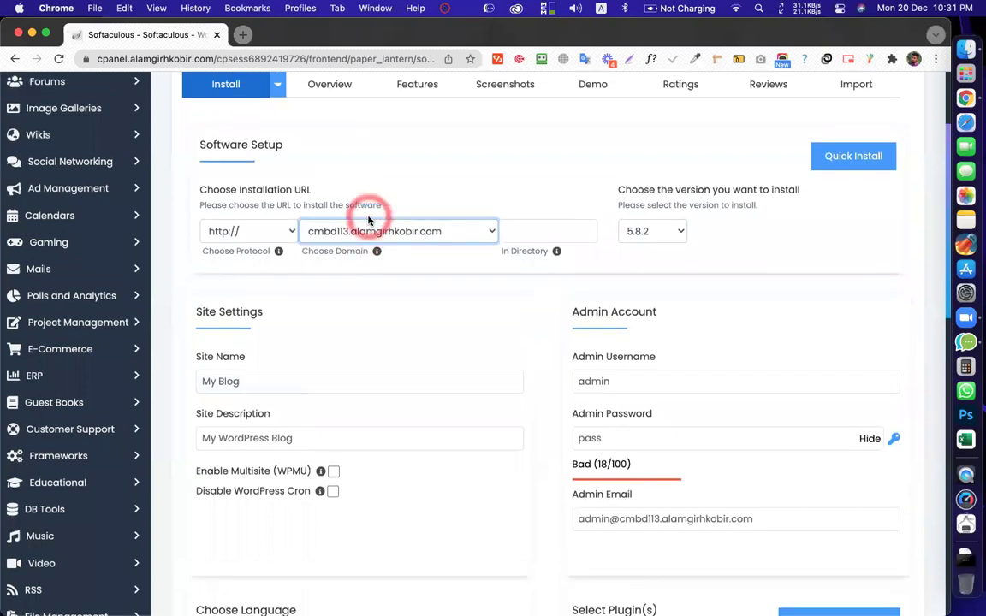
pyautogui.scroll(1, 428, 197)
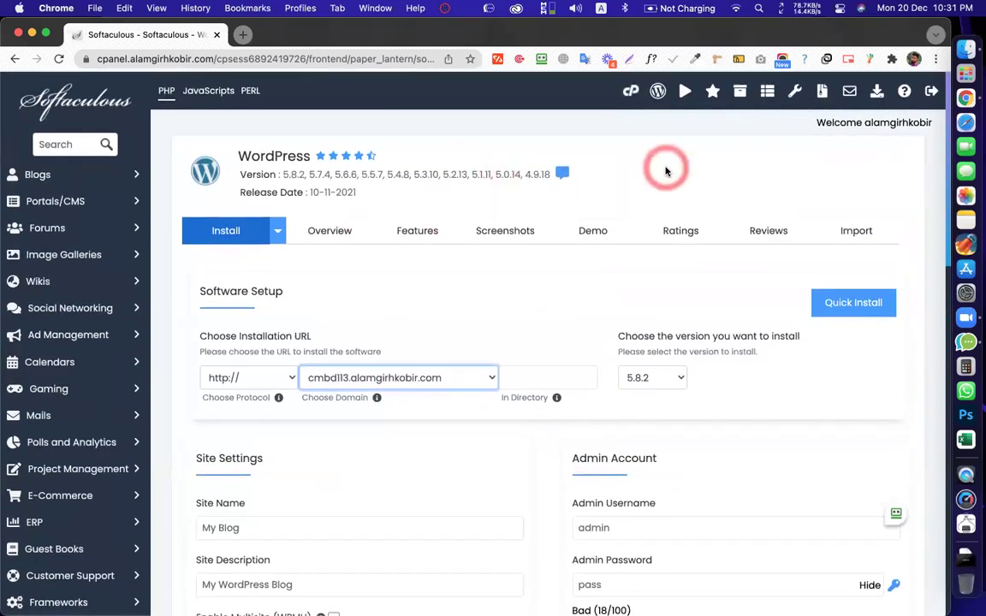
pyautogui.rightClick(633, 98)
pyautogui.click(257, 36)
pyautogui.click(273, 36)
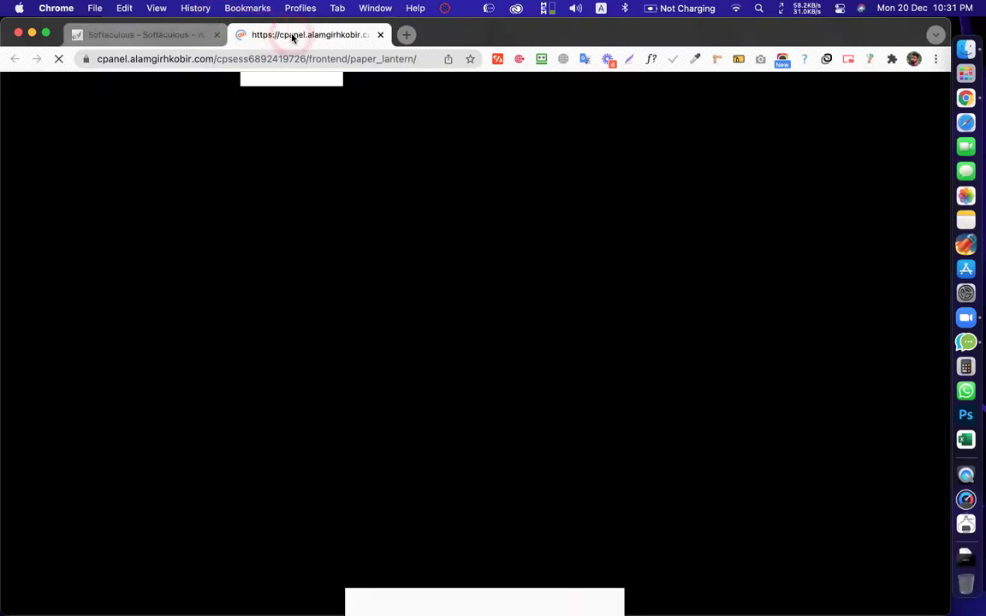
pyautogui.scroll(-10, 343, 324)
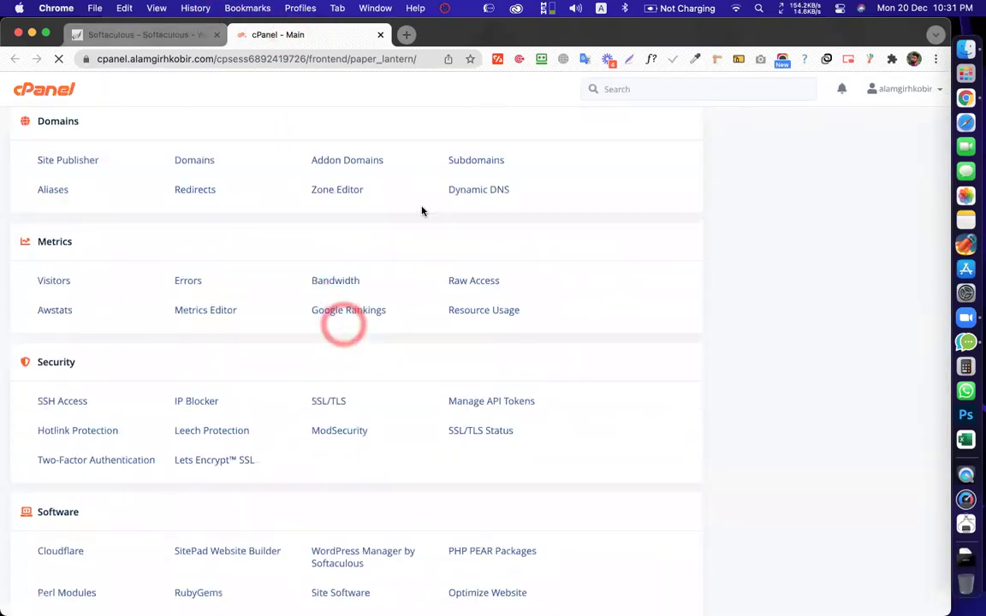
pyautogui.click(490, 158)
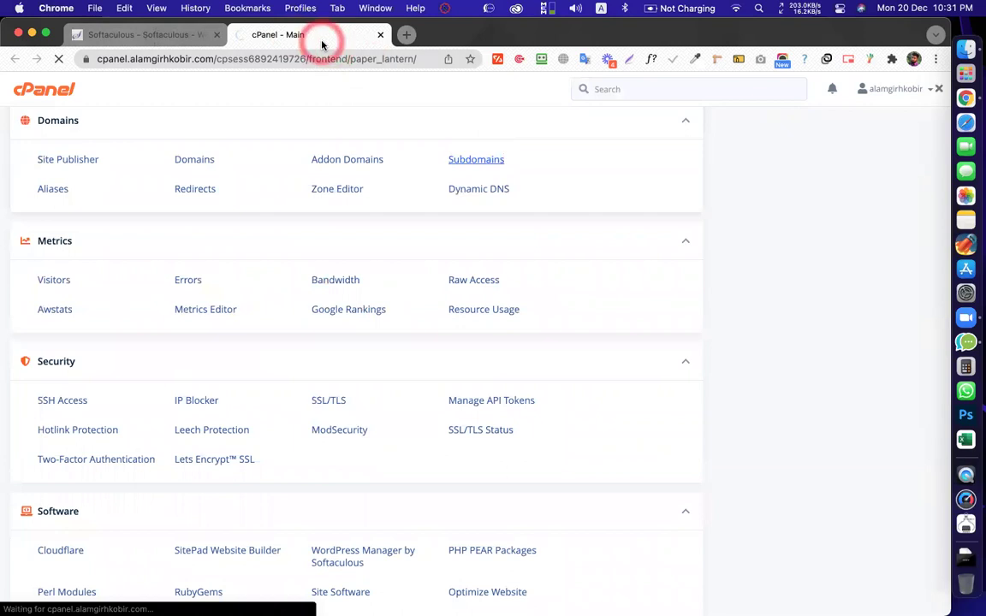
pyautogui.scroll(-5, 339, 170)
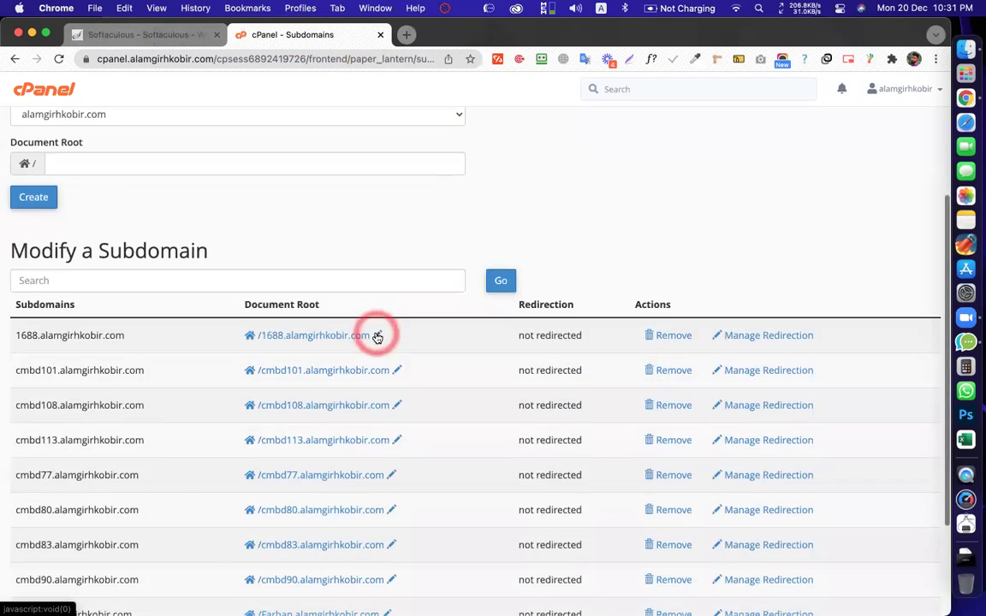
pyautogui.click(377, 335)
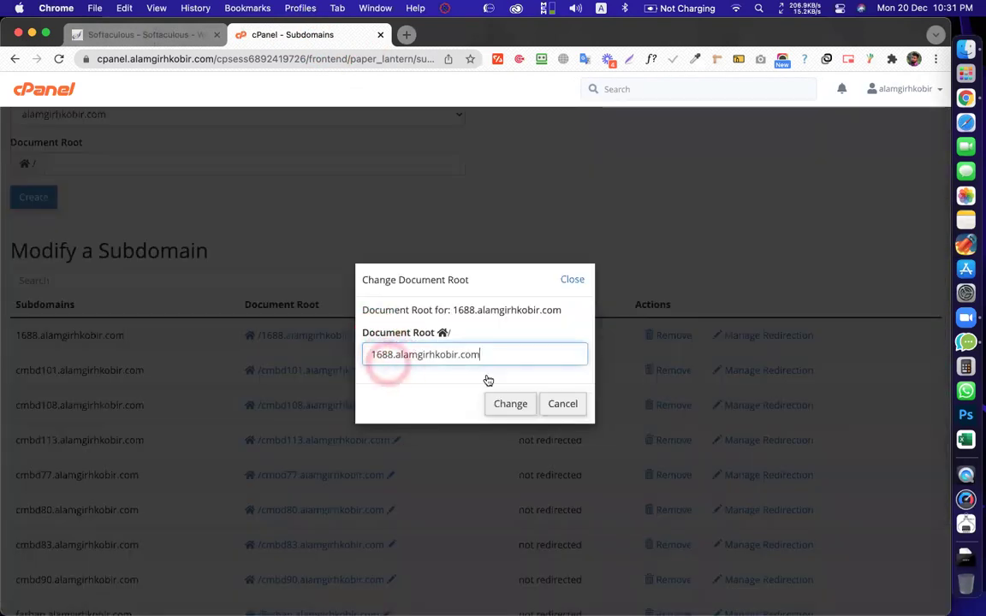
pyautogui.click(565, 410)
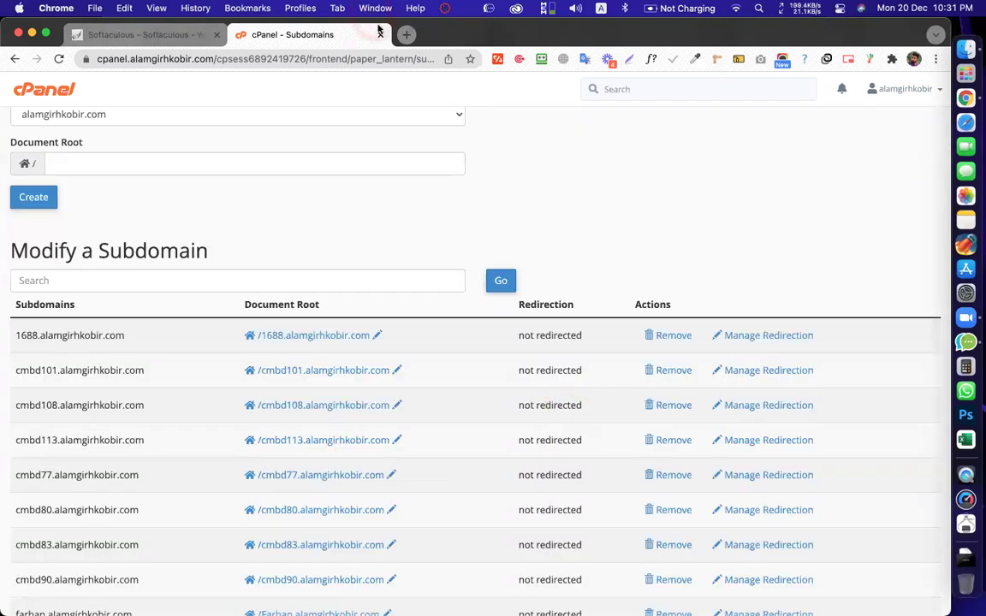
pyautogui.click(431, 347)
pyautogui.scroll(-2, 420, 323)
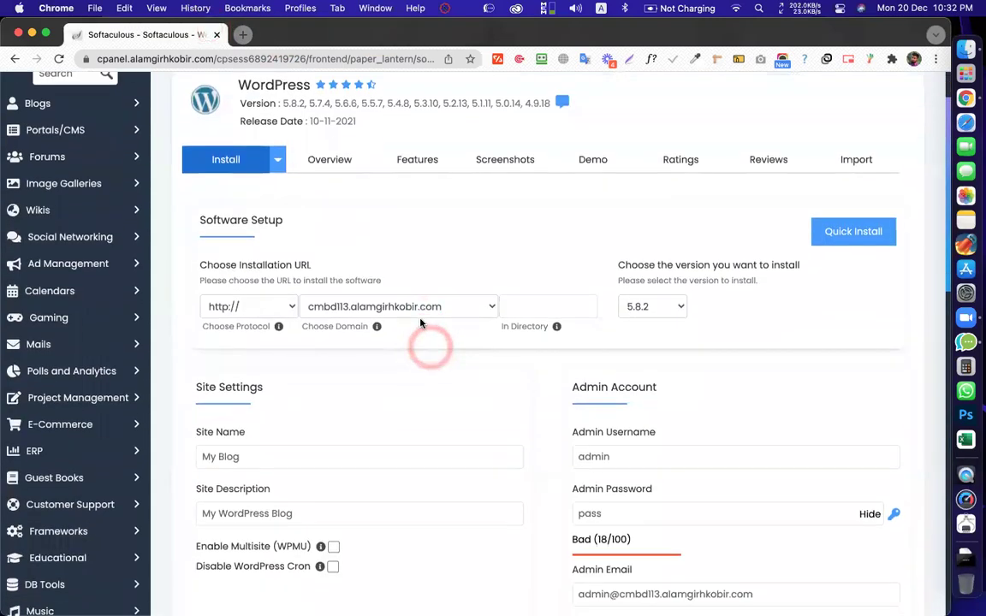
pyautogui.scroll(-2, 433, 244)
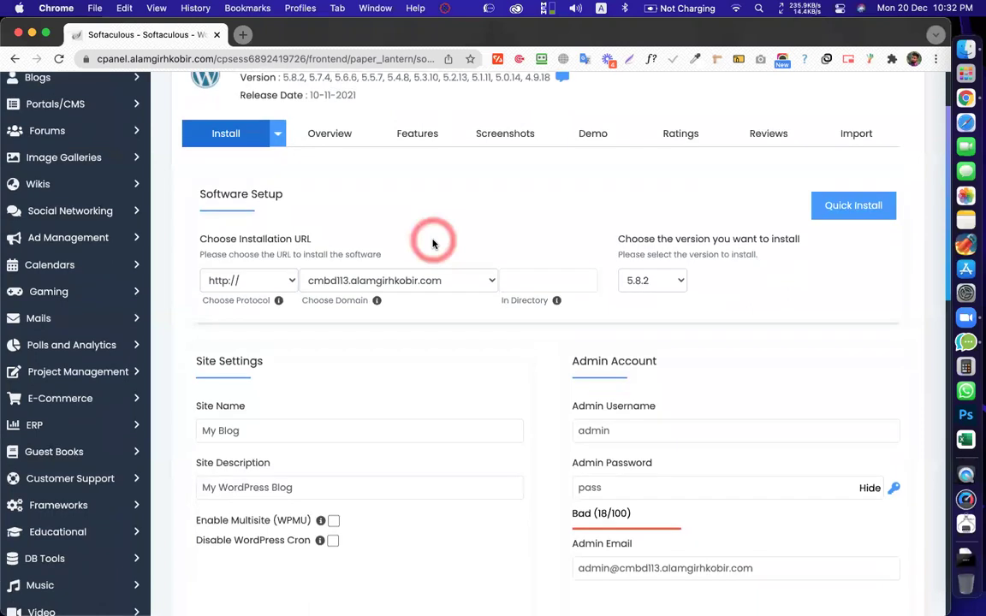
pyautogui.scroll(-2, 471, 321)
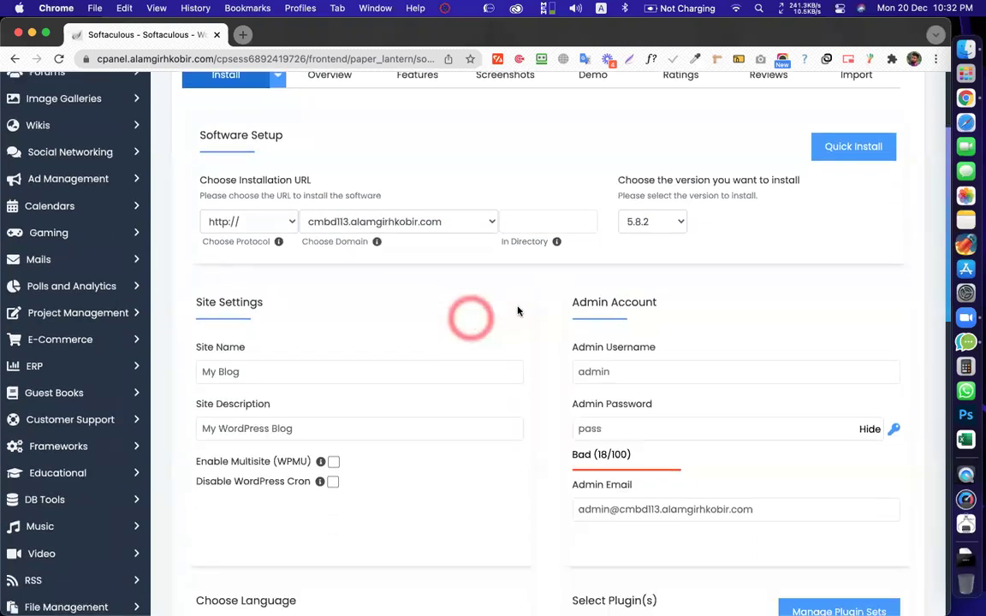
pyautogui.scroll(7, 546, 352)
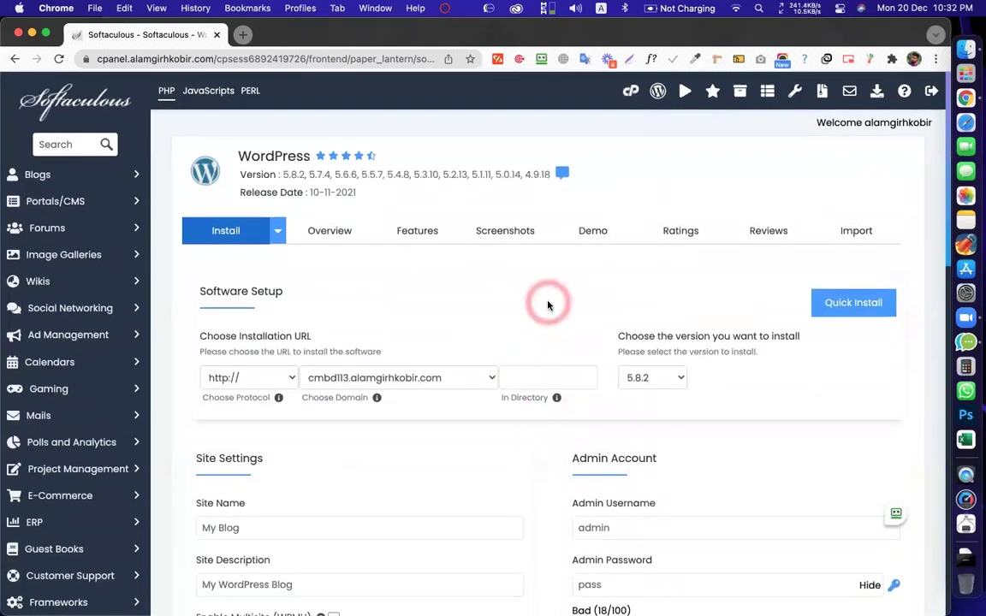
# Review the default site and admin settings for cmbd113.alamgirhkobir.com and launch the install
pyautogui.scroll(-5, 549, 302)
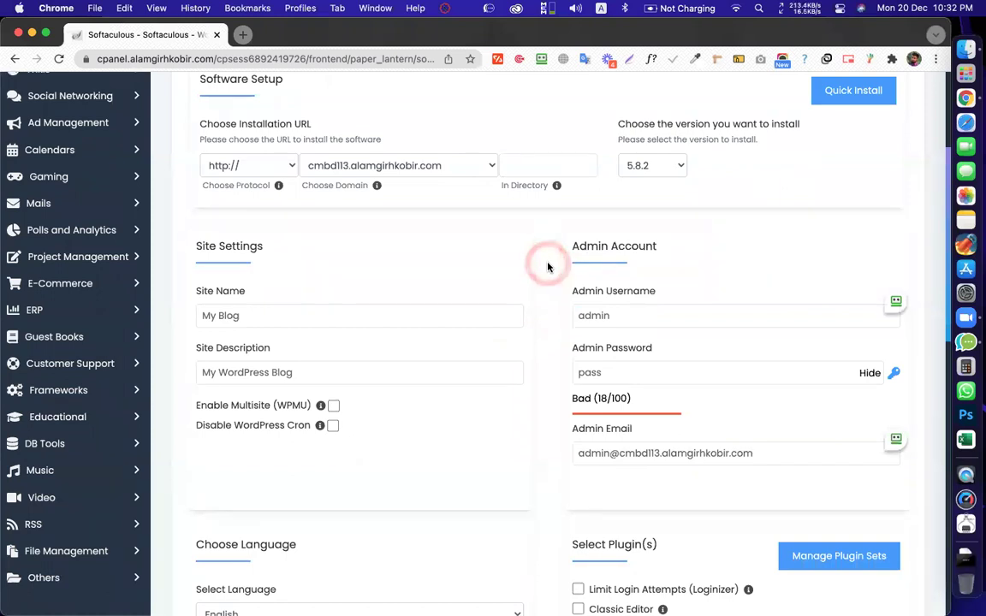
pyautogui.scroll(-4, 578, 348)
pyautogui.scroll(3, 563, 315)
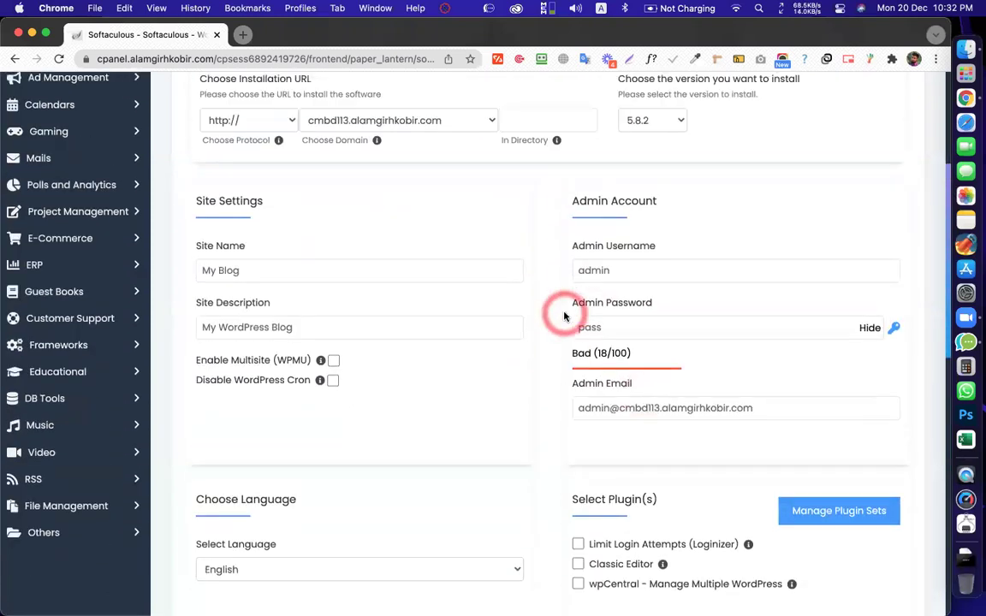
pyautogui.click(597, 320)
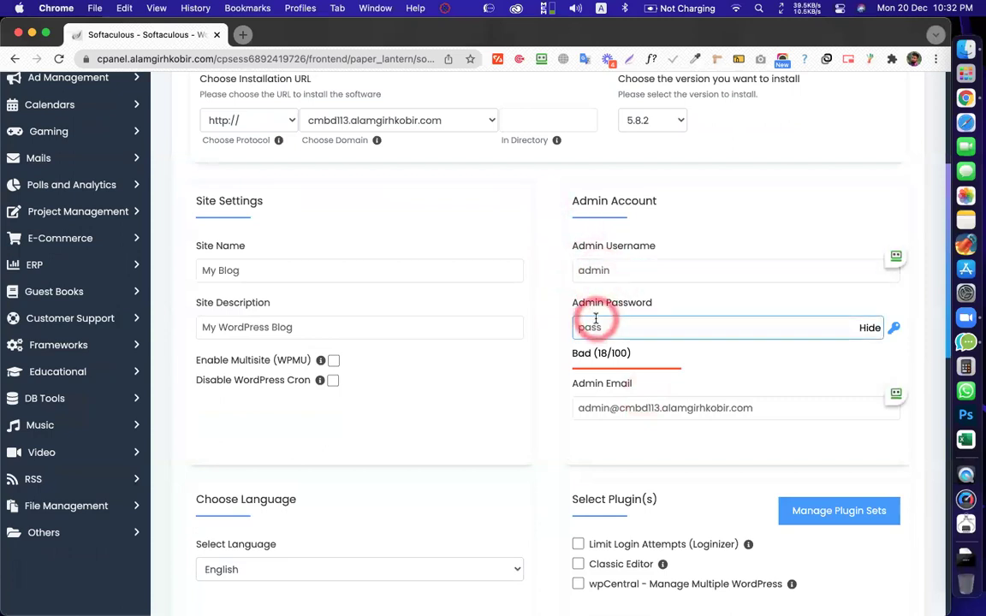
pyautogui.click(358, 129)
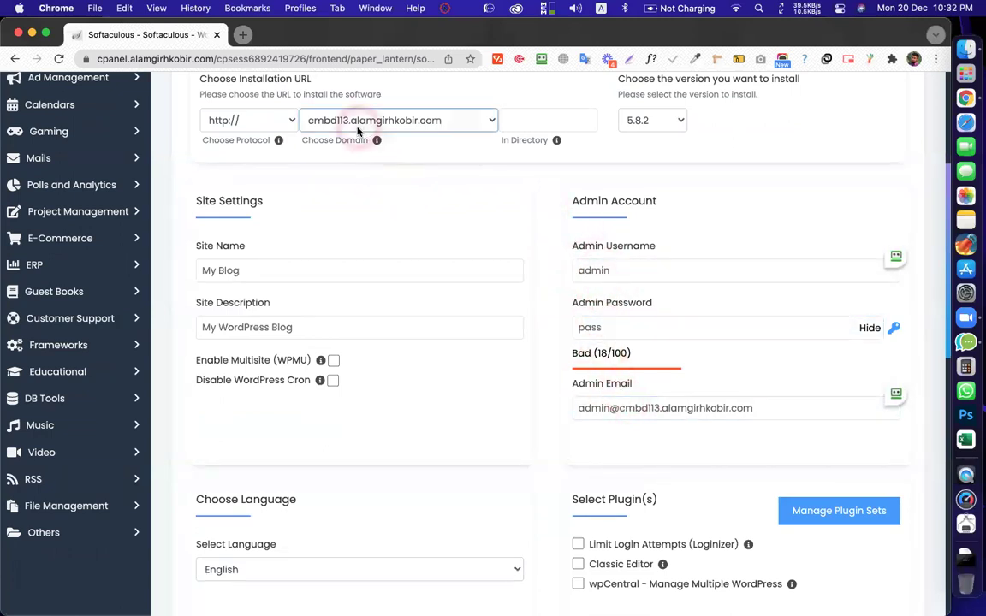
pyautogui.click(542, 226)
pyautogui.scroll(-5, 545, 228)
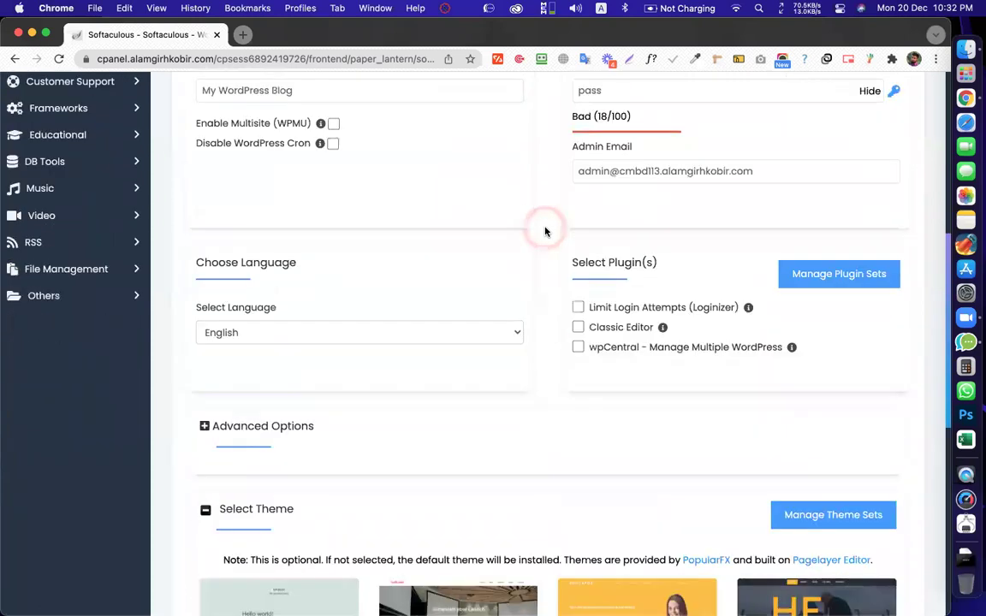
pyautogui.scroll(-10, 545, 230)
pyautogui.click(551, 427)
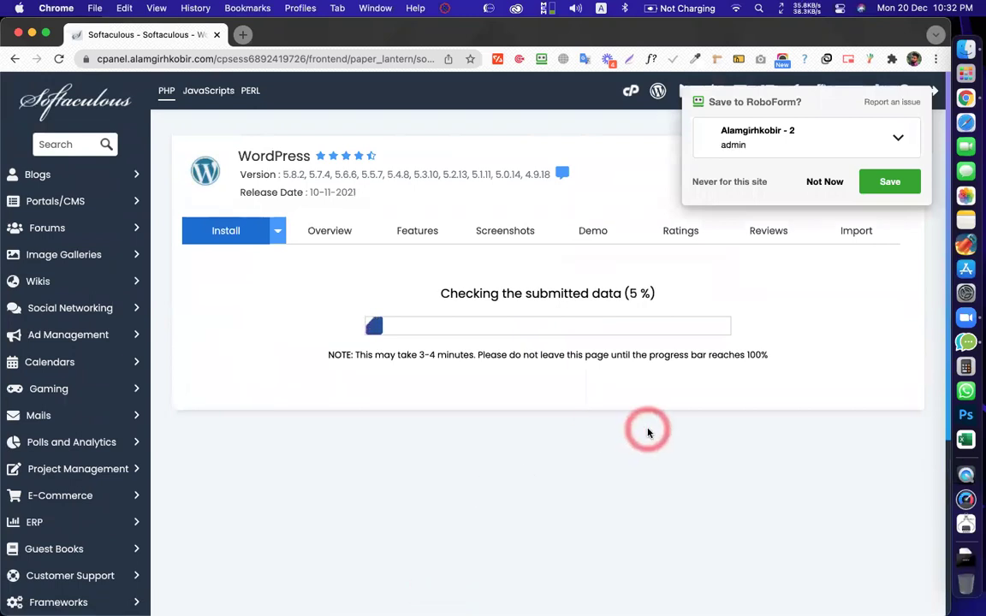
# Dismiss the RoboForm prompt, open the new site's Administrative URL, and open a blank tab
pyautogui.click(822, 183)
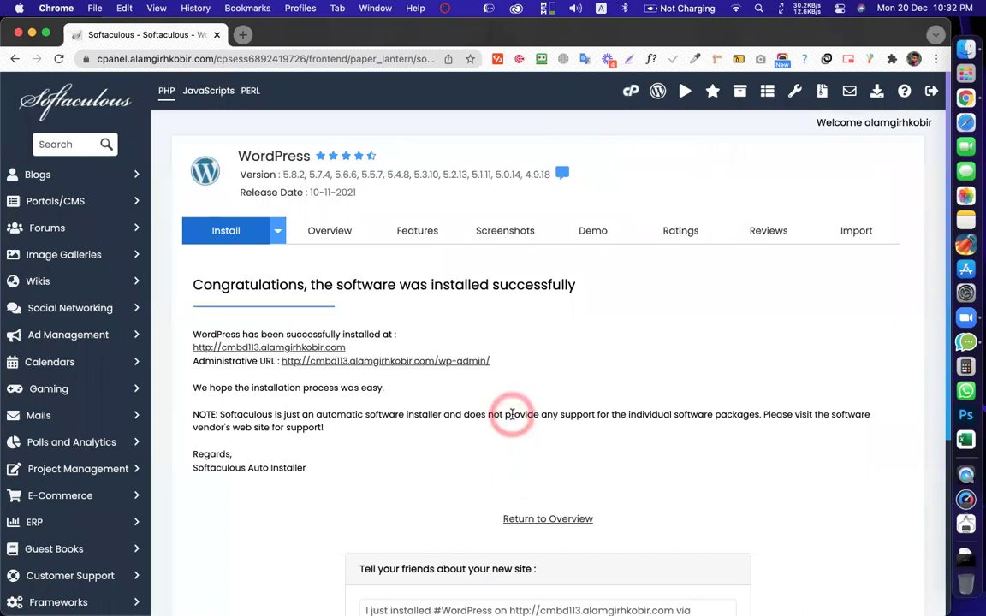
pyautogui.click(372, 362)
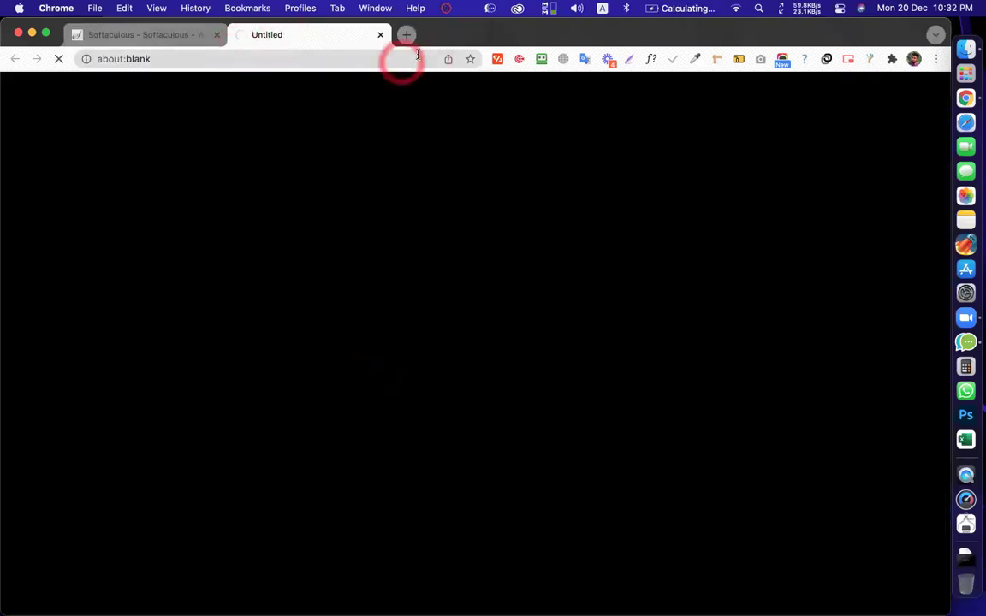
pyautogui.click(407, 36)
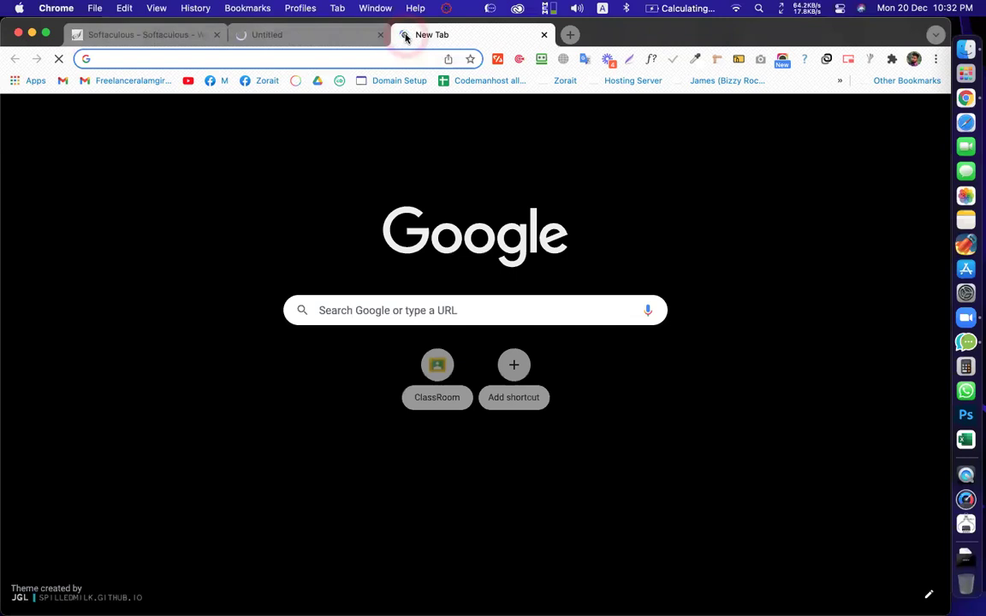
# Edit the address to cmbd113.alamgirhkobir.com/ to reach the new site's dashboard, closing the blank tab
pyautogui.write('ala')
pyautogui.press('Right')
pyautogui.write('/cm')
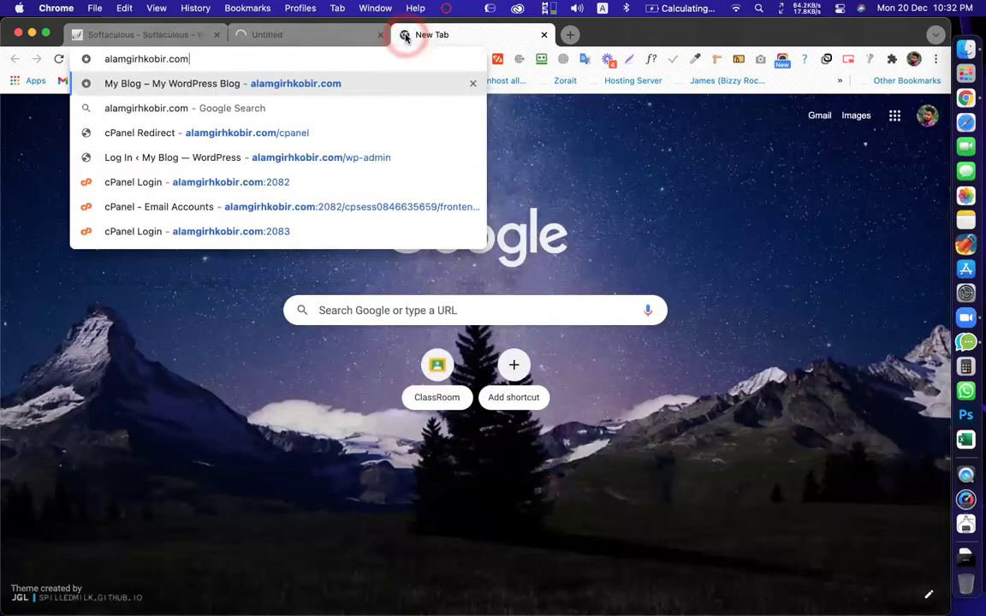
pyautogui.write('bd')
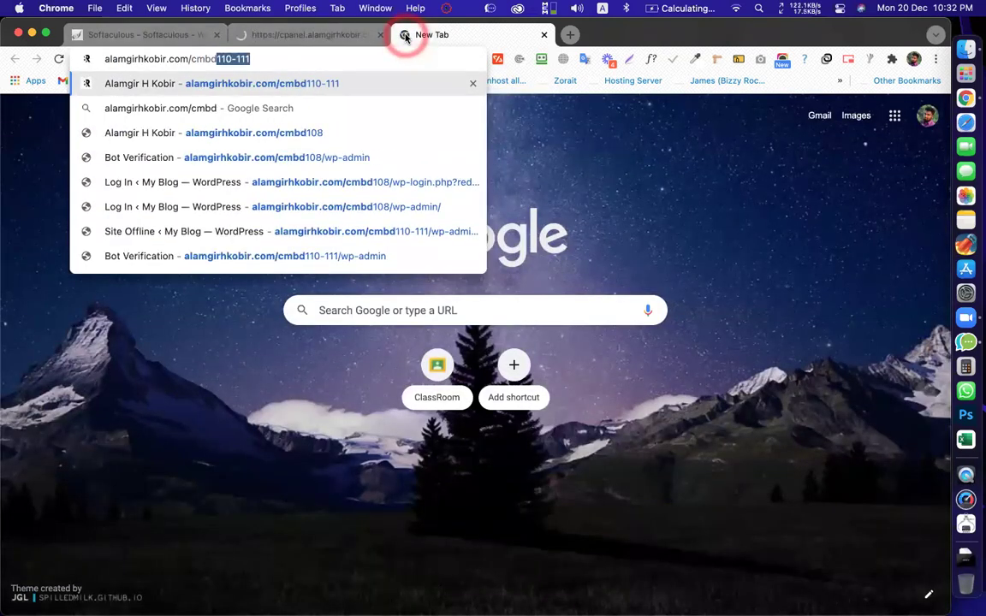
pyautogui.write('113')
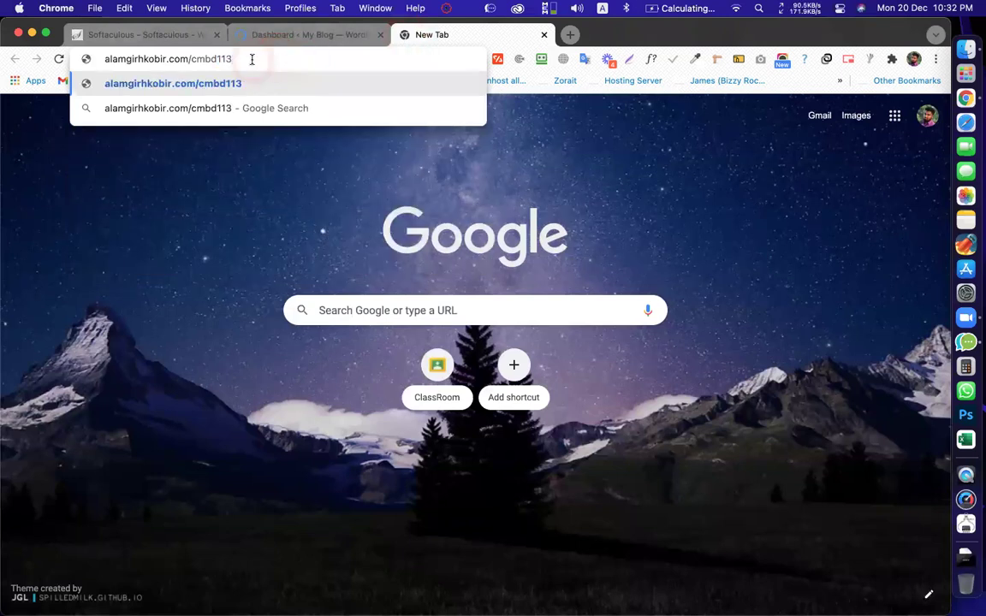
pyautogui.moveTo(252, 59); pyautogui.dragTo(91, 67)
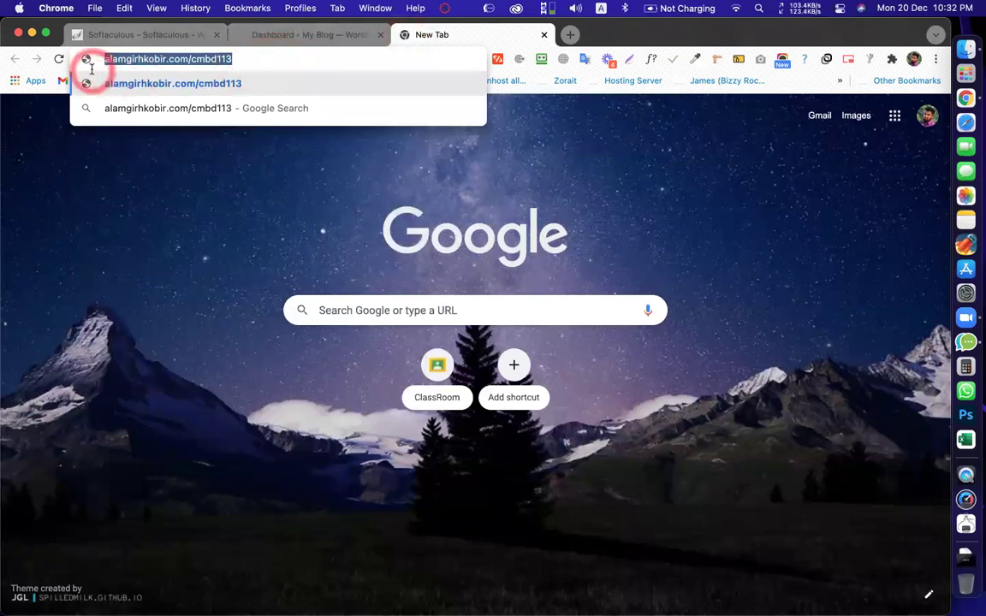
pyautogui.click(212, 58)
pyautogui.click(192, 56)
pyautogui.keyDown('shift'); pyautogui.click(248, 57); pyautogui.keyUp('shift')
pyautogui.press('BackSpace')
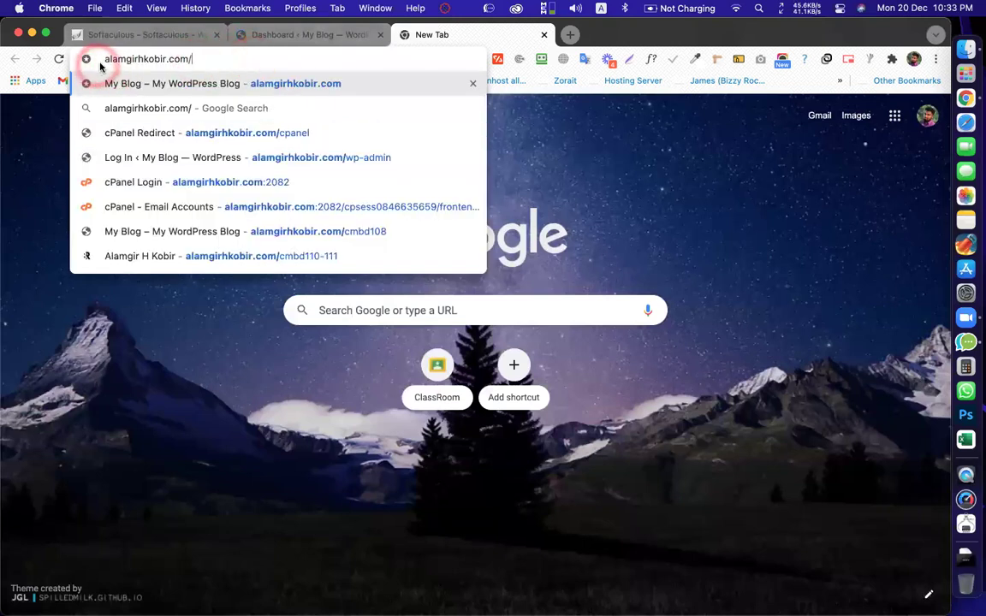
pyautogui.click(104, 59)
pyautogui.write('cmbd113.')
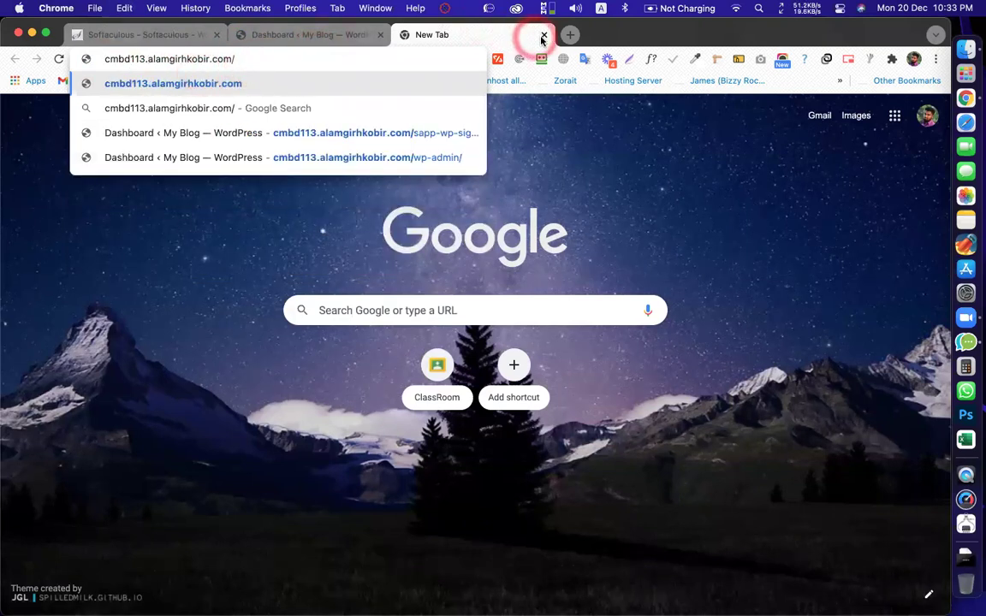
pyautogui.click(544, 34)
# Check the new dashboard's connection details, which report the site as Not Secure
pyautogui.scroll(-2, 368, 294)
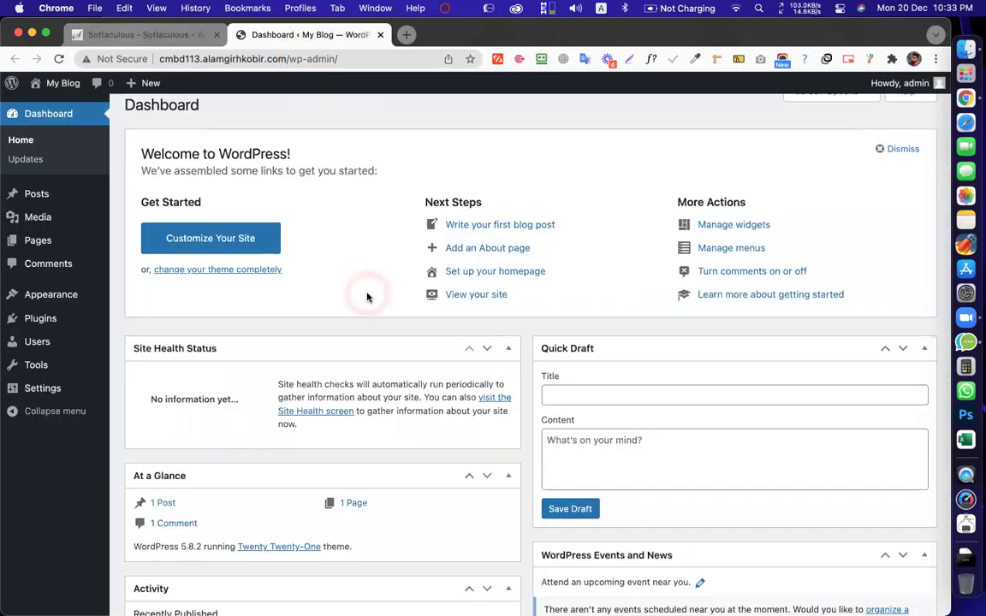
pyautogui.scroll(3, 387, 251)
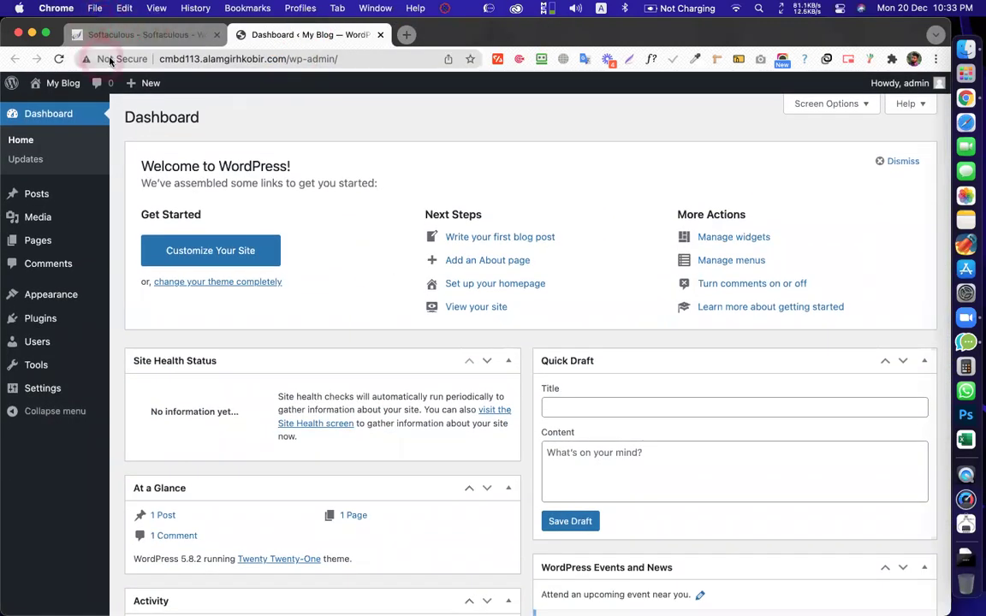
pyautogui.click(111, 60)
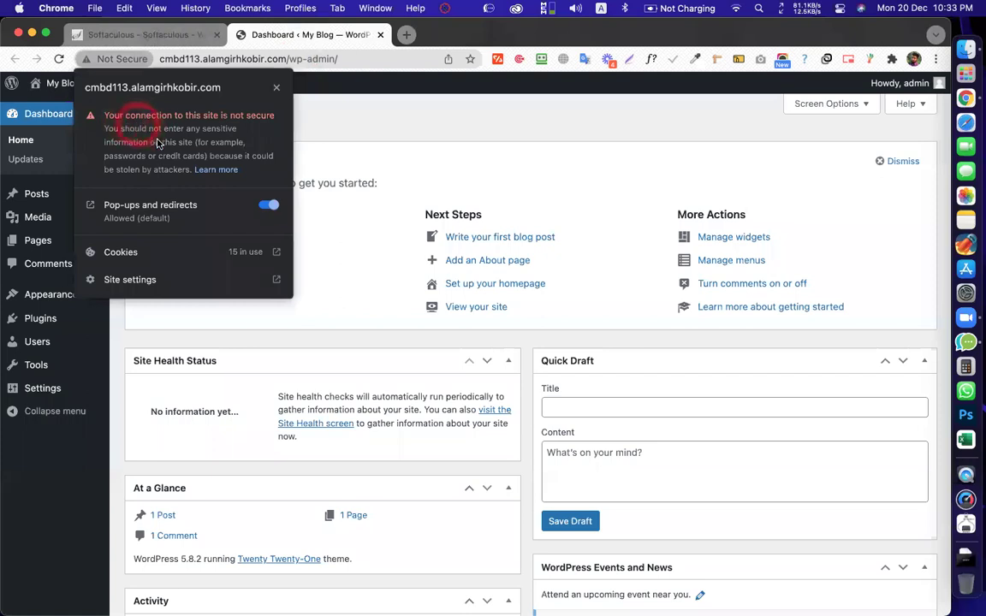
pyautogui.click(273, 36)
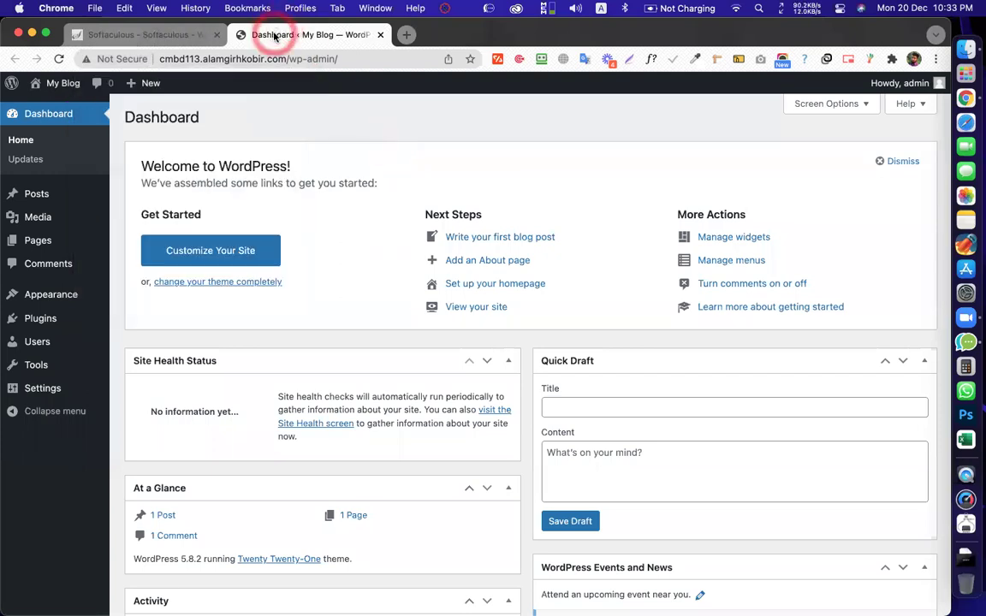
# In cPanel's SSL/TLS Status, confirm cmbd113.alamgirhkobir.com is AutoSSL validated until March 20, 2022
pyautogui.click(183, 35)
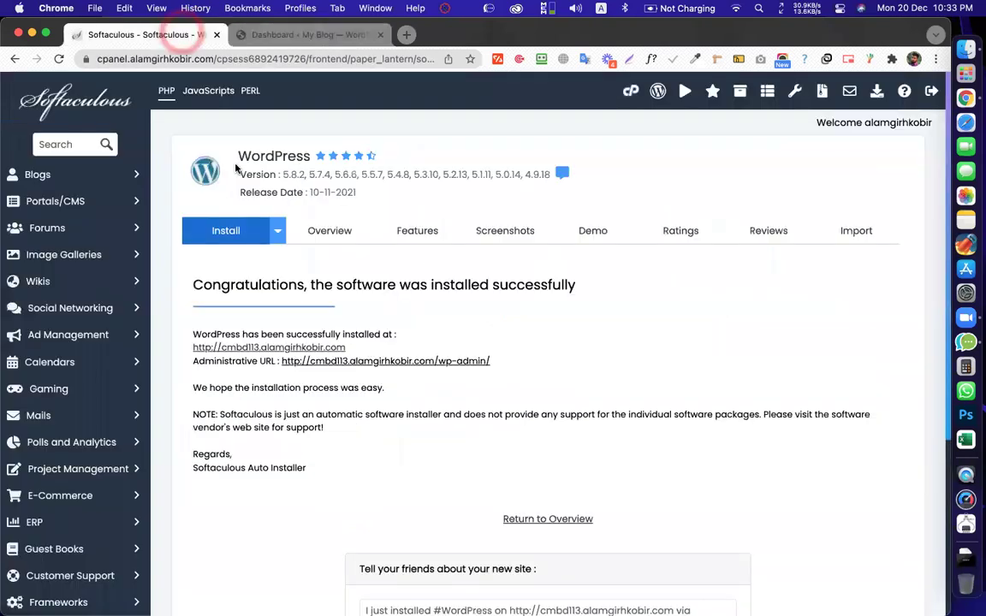
pyautogui.click(630, 91)
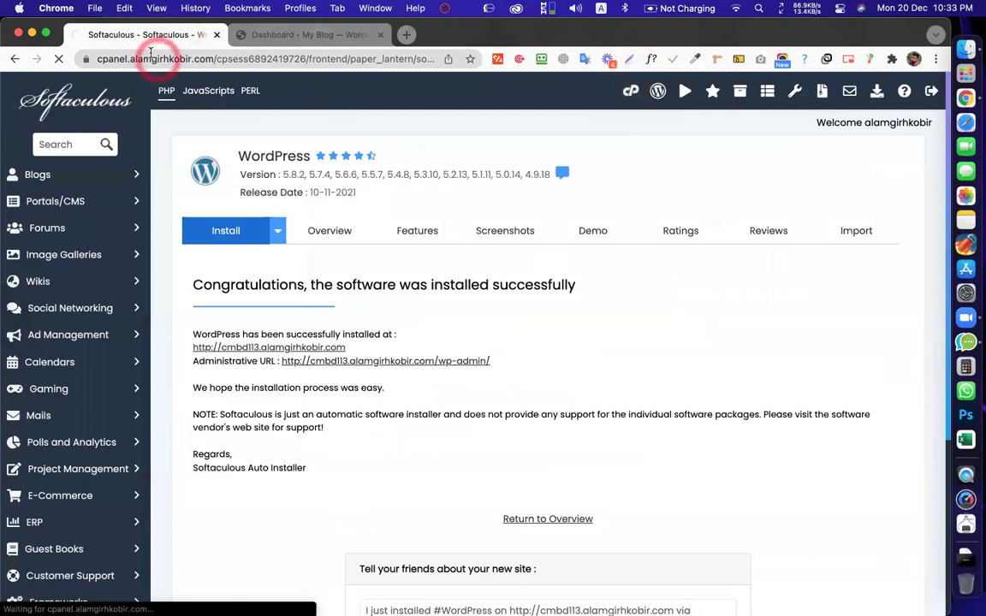
pyautogui.scroll(-10, 271, 292)
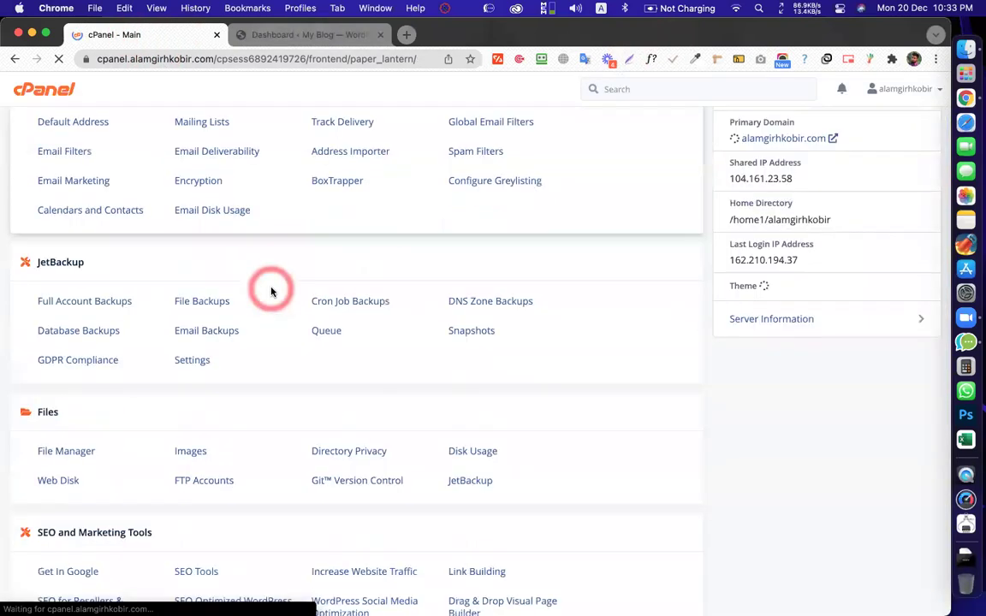
pyautogui.scroll(-2, 271, 292)
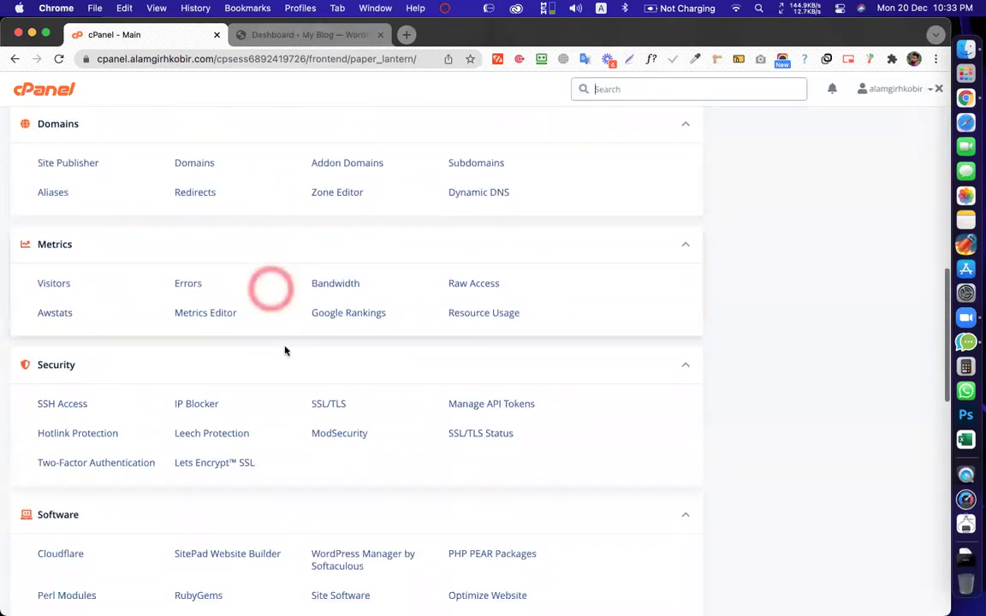
pyautogui.click(490, 437)
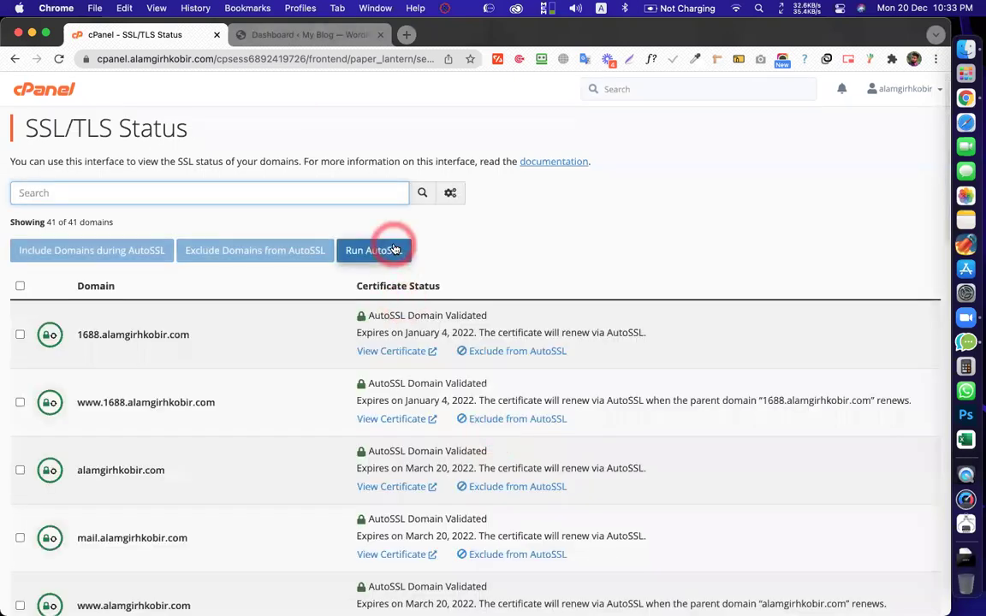
pyautogui.scroll(-2, 397, 259)
pyautogui.scroll(-12, 277, 381)
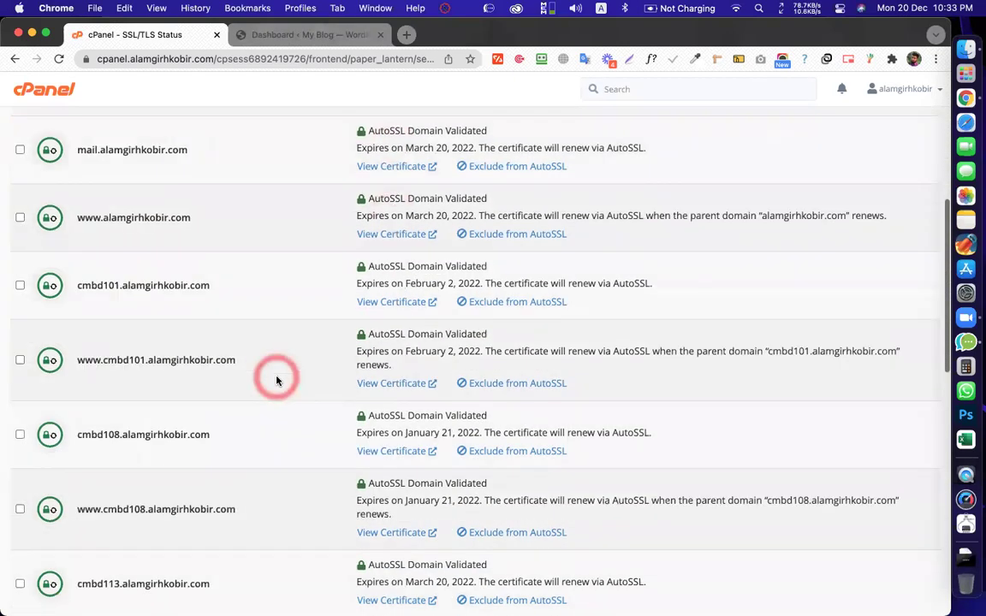
pyautogui.scroll(-1, 276, 380)
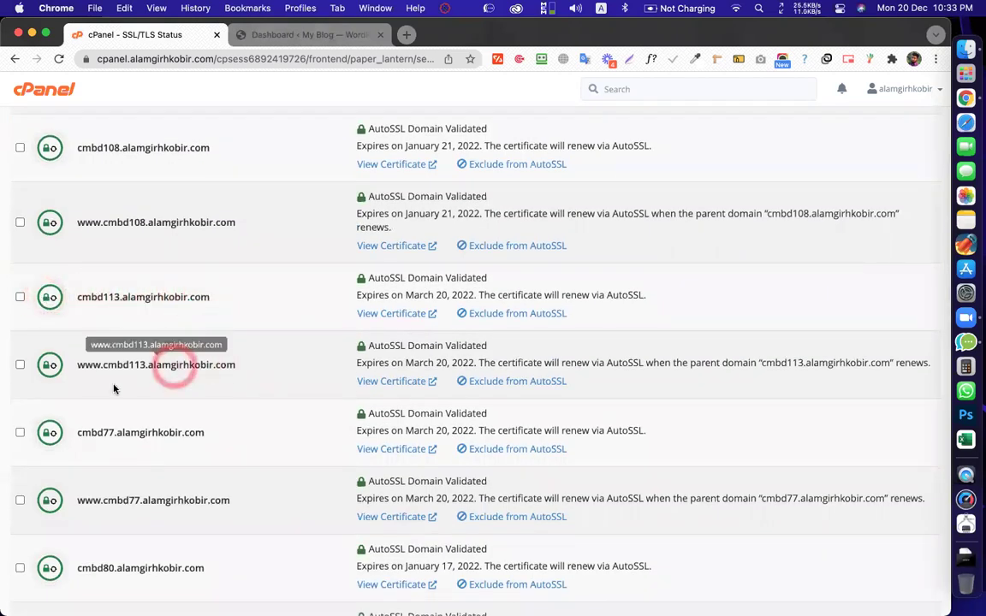
pyautogui.click(309, 38)
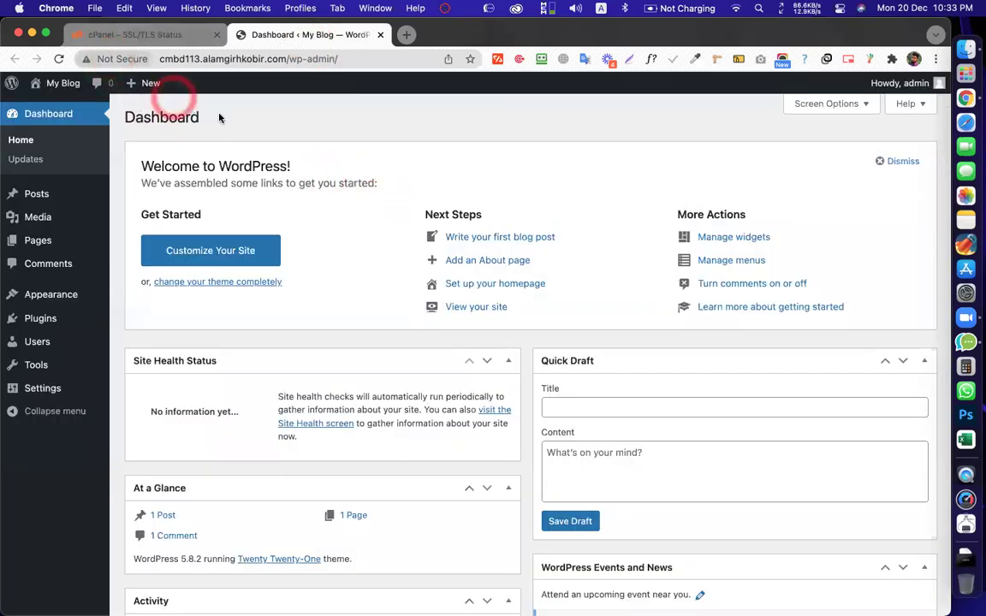
pyautogui.click(210, 59)
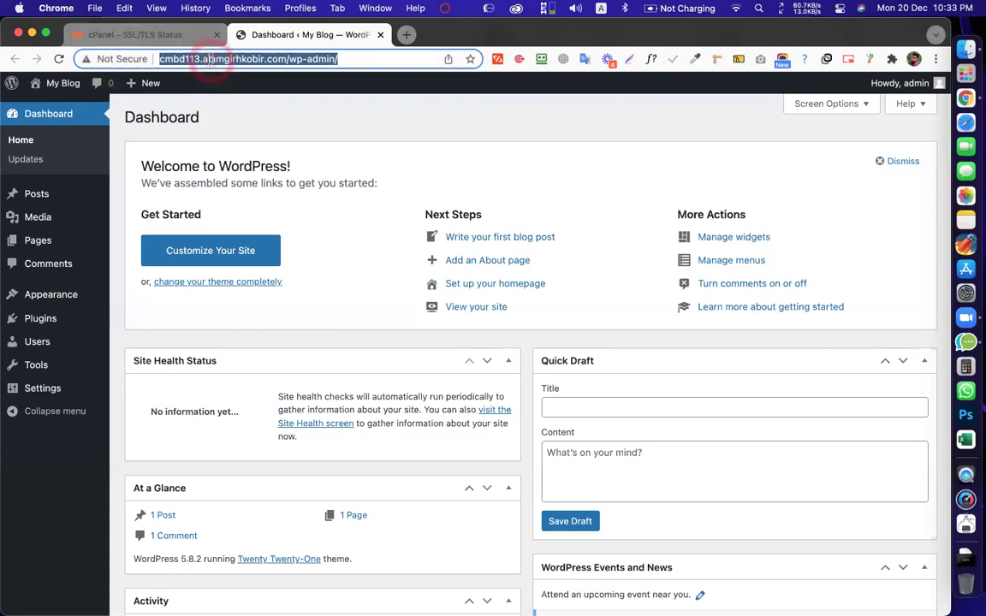
pyautogui.click(221, 59)
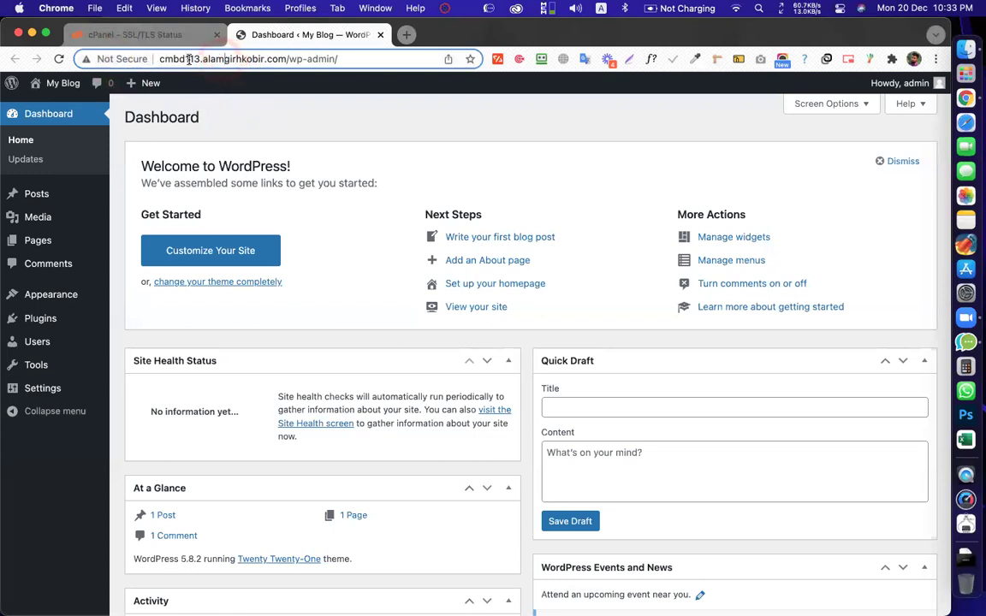
pyautogui.click(159, 59)
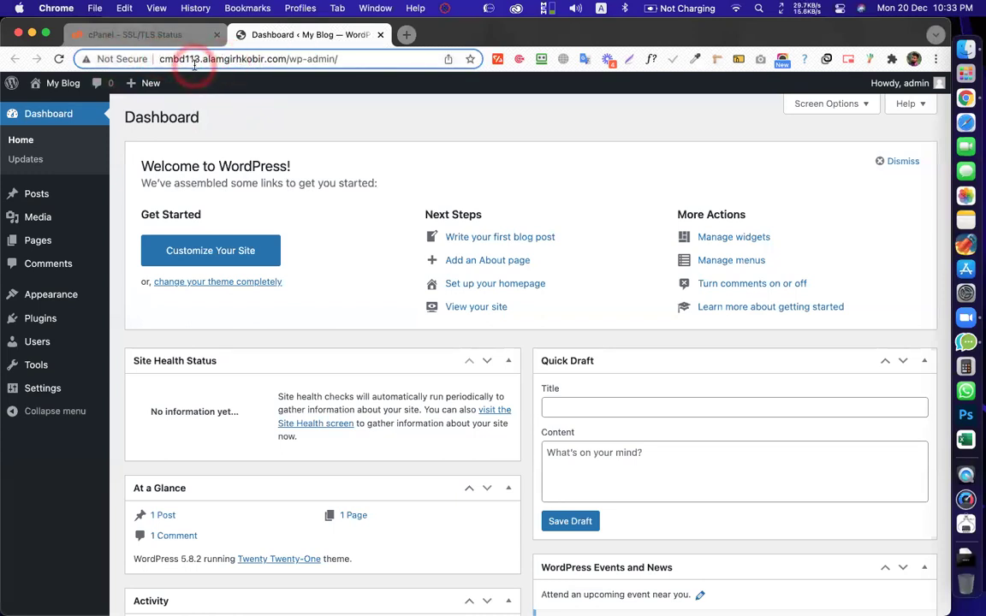
pyautogui.write('http')
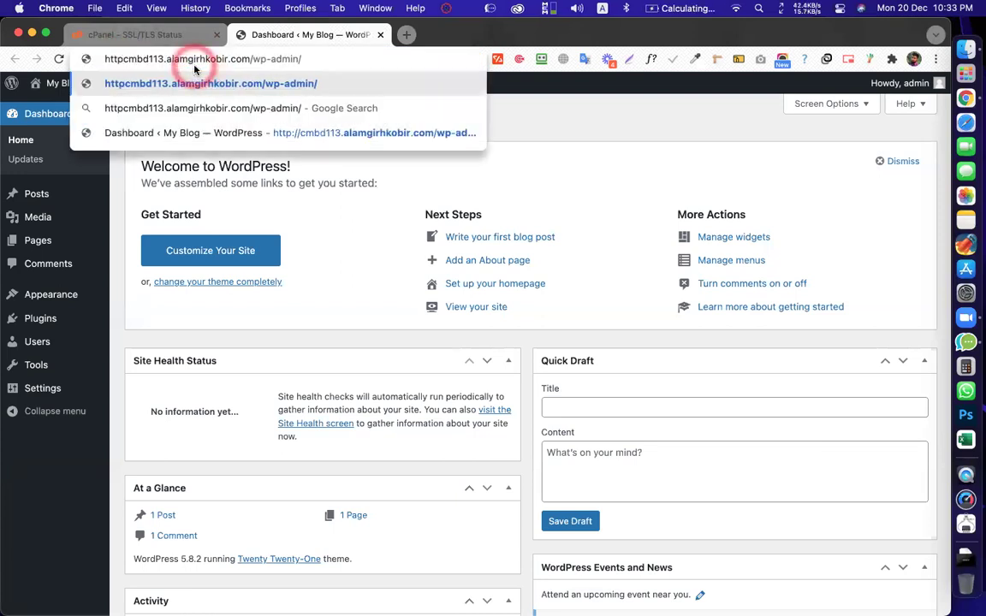
pyautogui.write('://')
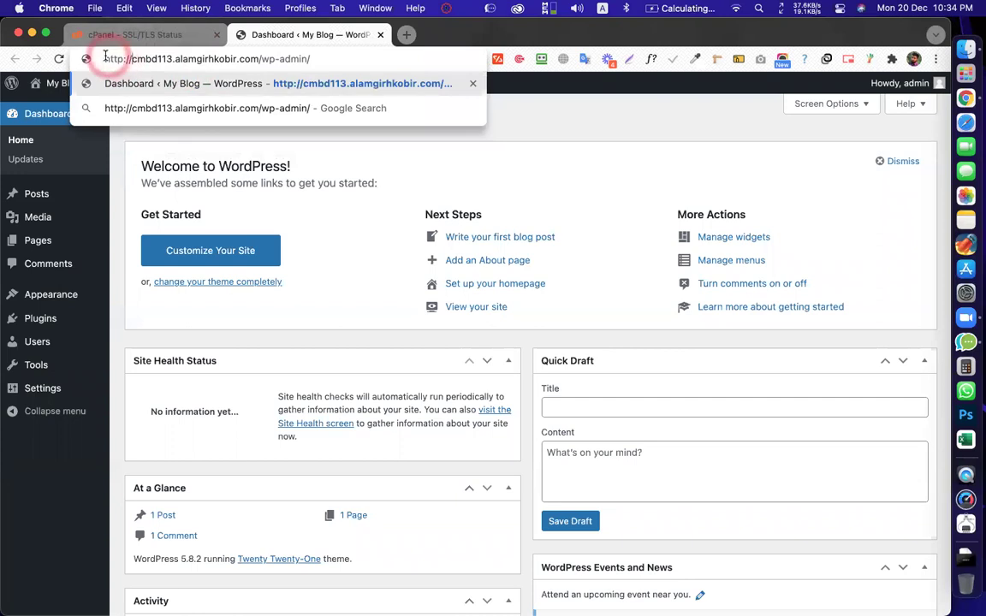
pyautogui.moveTo(104, 58); pyautogui.dragTo(135, 59)
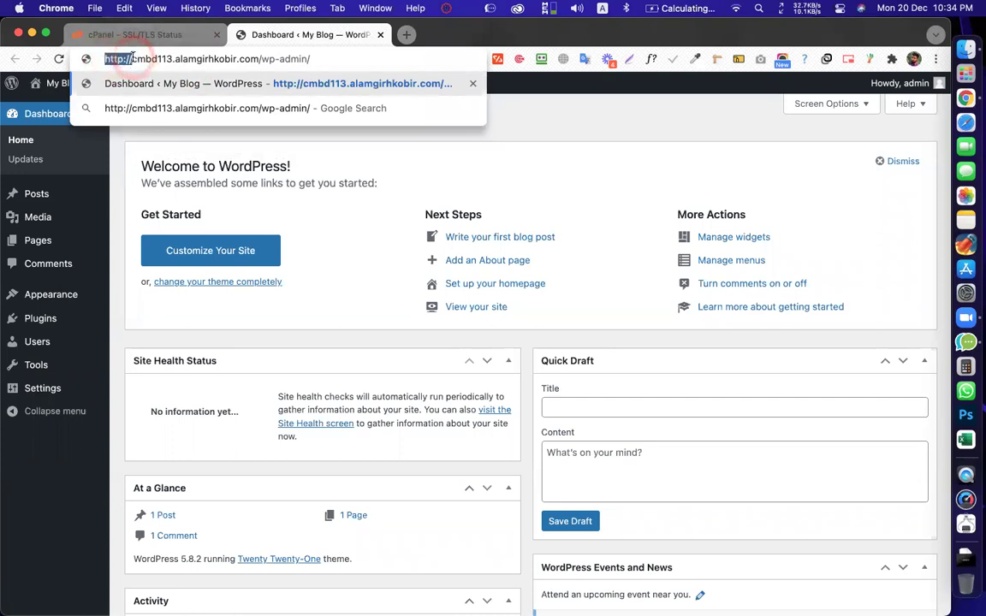
pyautogui.press('Return')
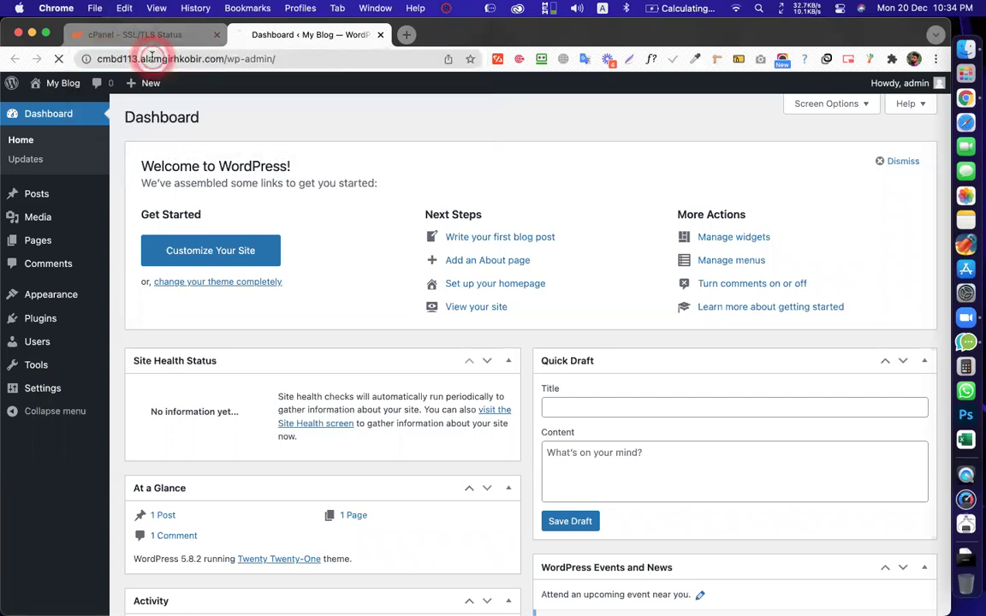
pyautogui.click(279, 38)
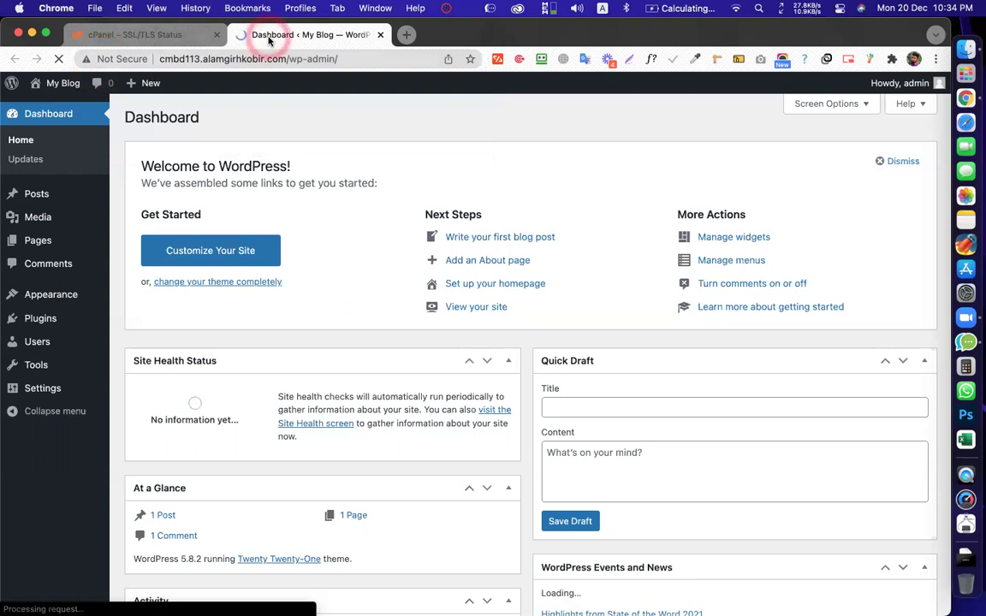
# Change the address prefix from http to https and reload the dashboard
pyautogui.click(360, 60)
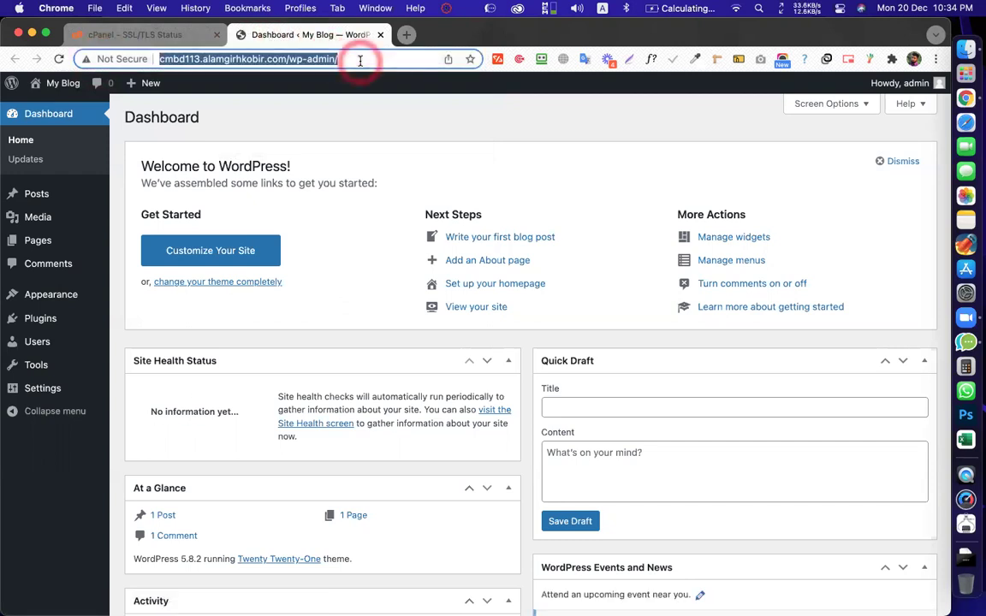
pyautogui.click(325, 60)
pyautogui.click(163, 59)
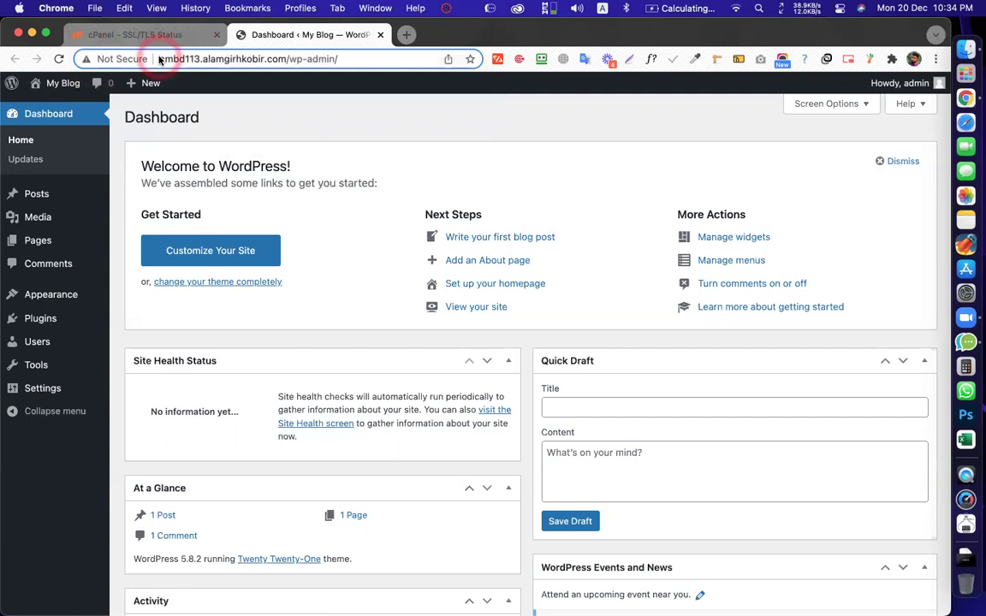
pyautogui.click(160, 59)
pyautogui.click(120, 58)
pyautogui.click(119, 57)
pyautogui.write('s://')
pyautogui.press('Return')
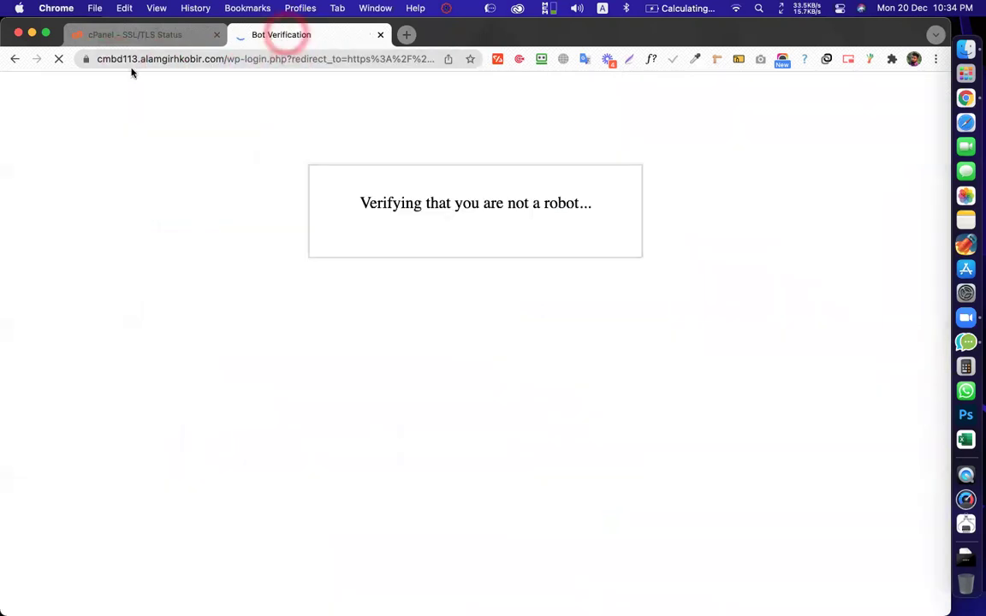
# Pass the reCAPTCHA check by selecting the four traffic-light tiles and verifying
pyautogui.click(86, 59)
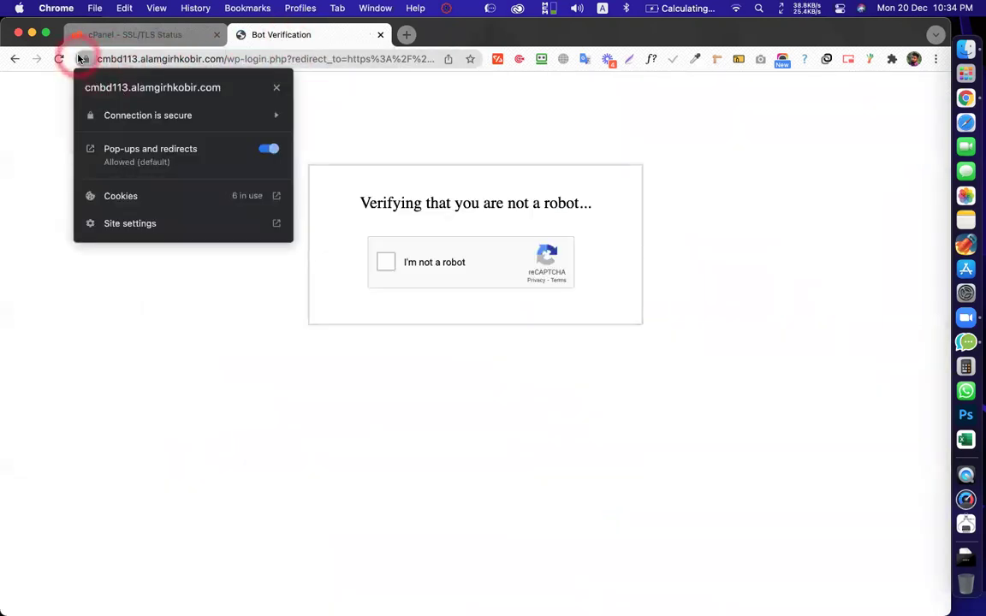
pyautogui.click(78, 58)
pyautogui.click(378, 267)
pyautogui.click(582, 221)
pyautogui.click(639, 207)
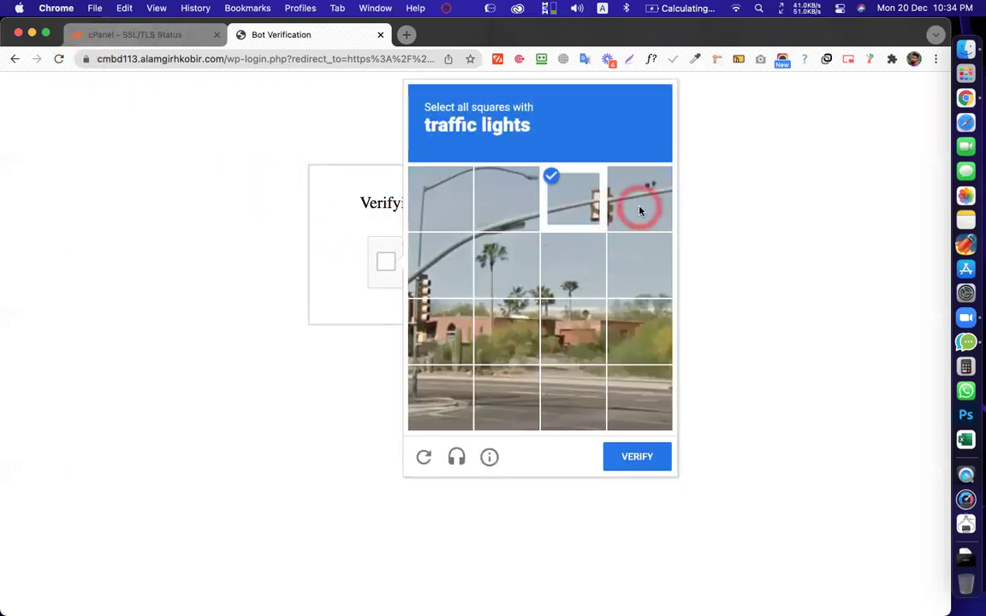
pyautogui.click(448, 276)
pyautogui.click(441, 330)
pyautogui.click(632, 452)
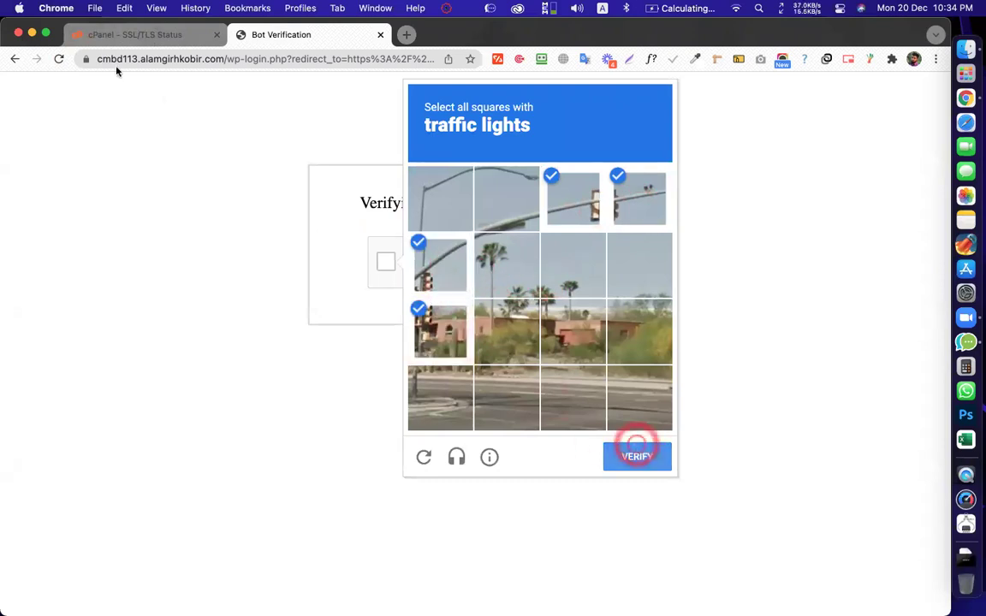
# Enter the account password on the https login page and log in
pyautogui.click(85, 60)
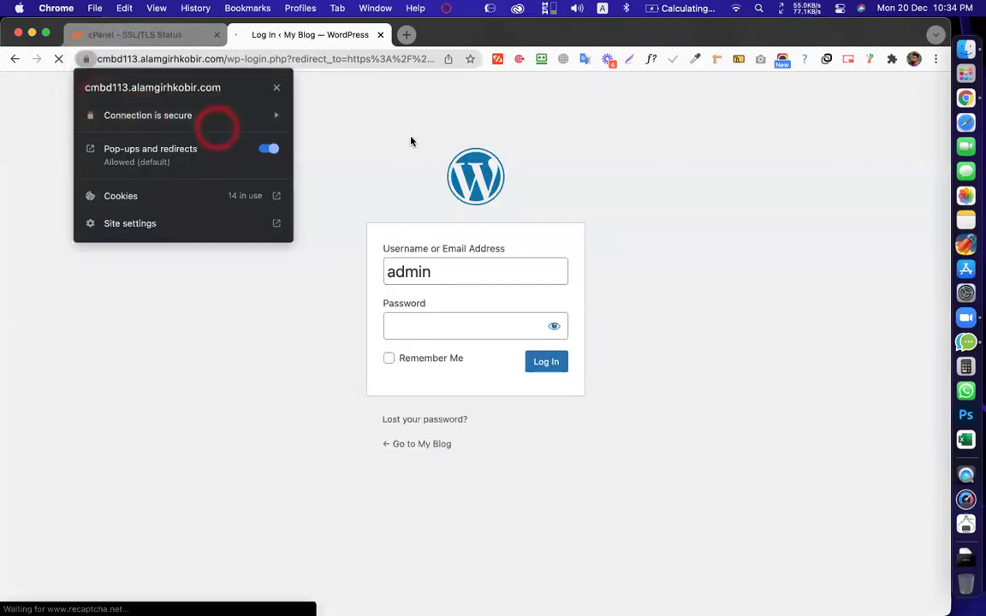
pyautogui.click(456, 216)
pyautogui.click(473, 328)
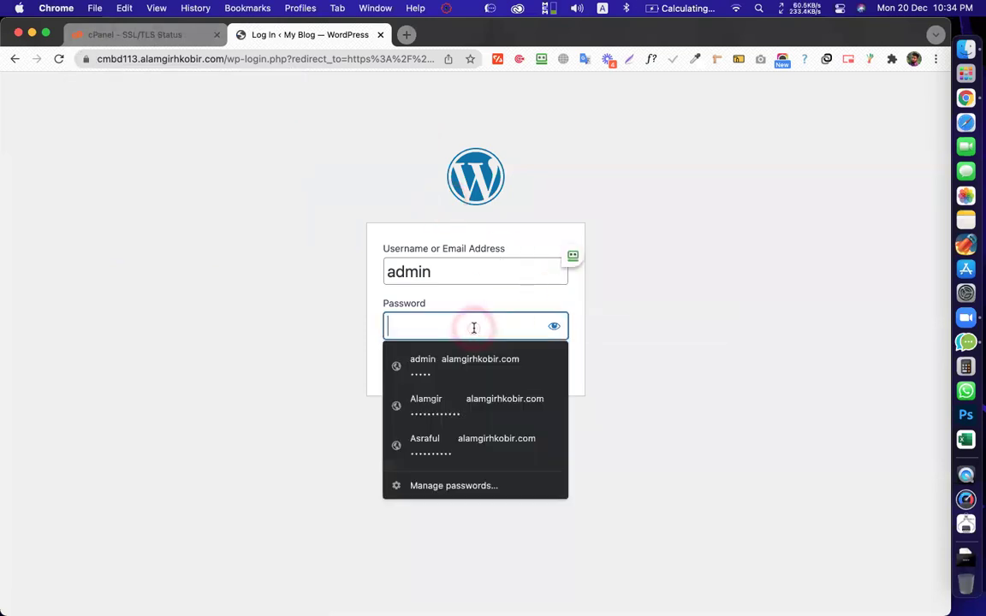
pyautogui.write('**')
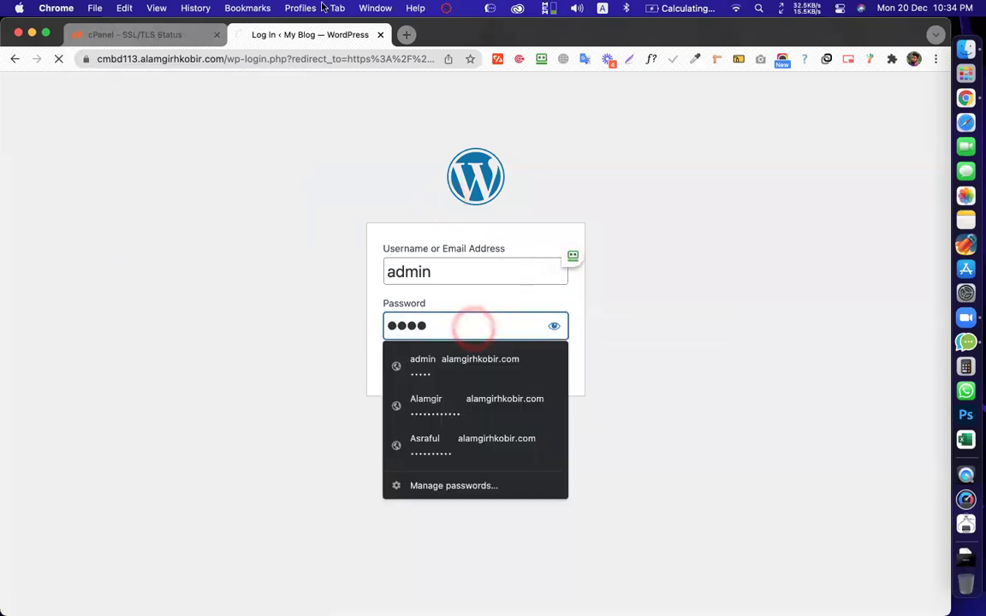
pyautogui.press('Return')
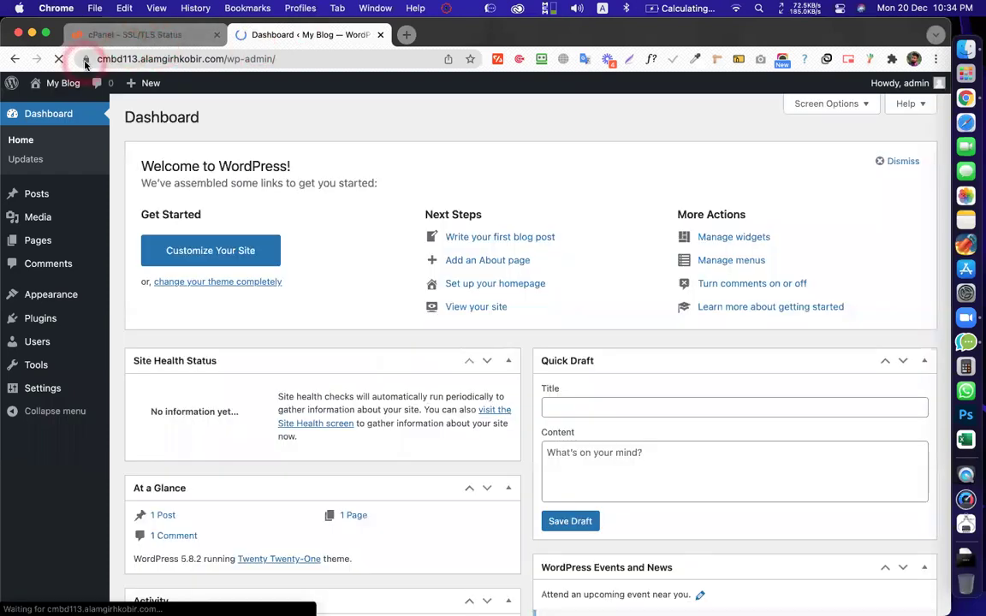
# Go to Plugins > Add New and search for 'really simple'
pyautogui.click(86, 59)
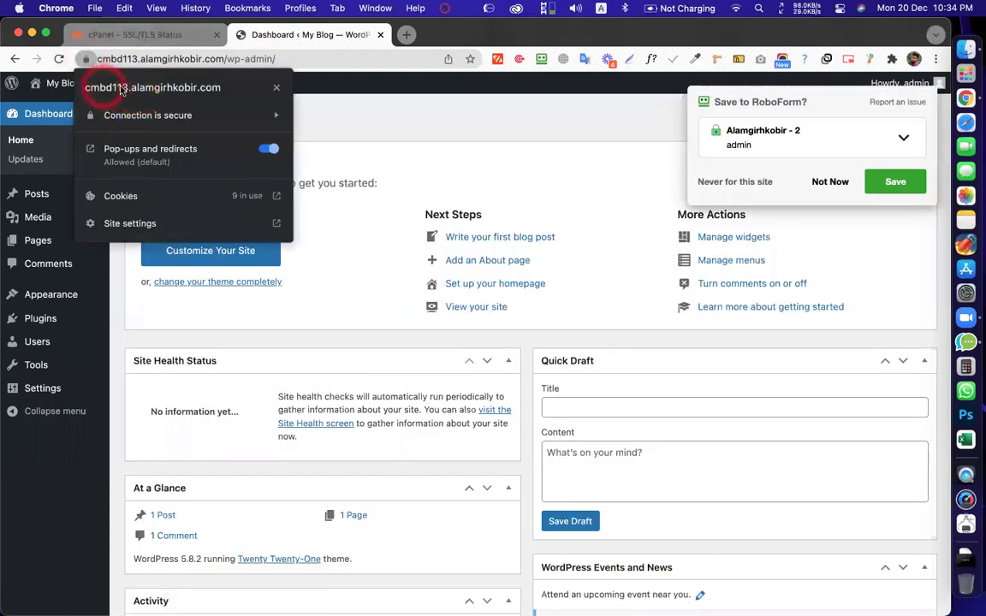
pyautogui.click(390, 124)
pyautogui.scroll(-1, 334, 208)
pyautogui.scroll(1, 334, 208)
pyautogui.moveTo(40, 319)
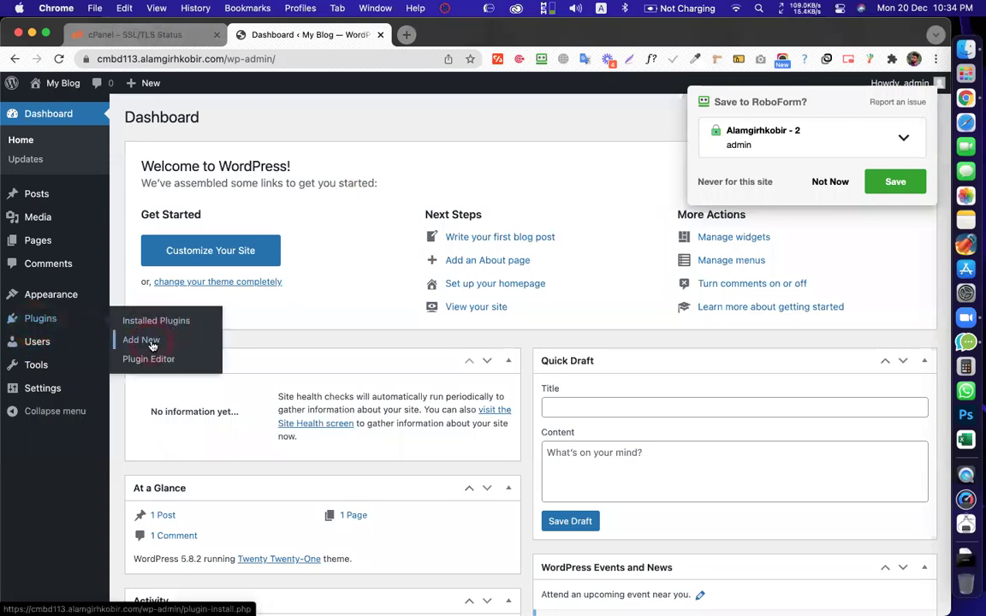
pyautogui.click(152, 345)
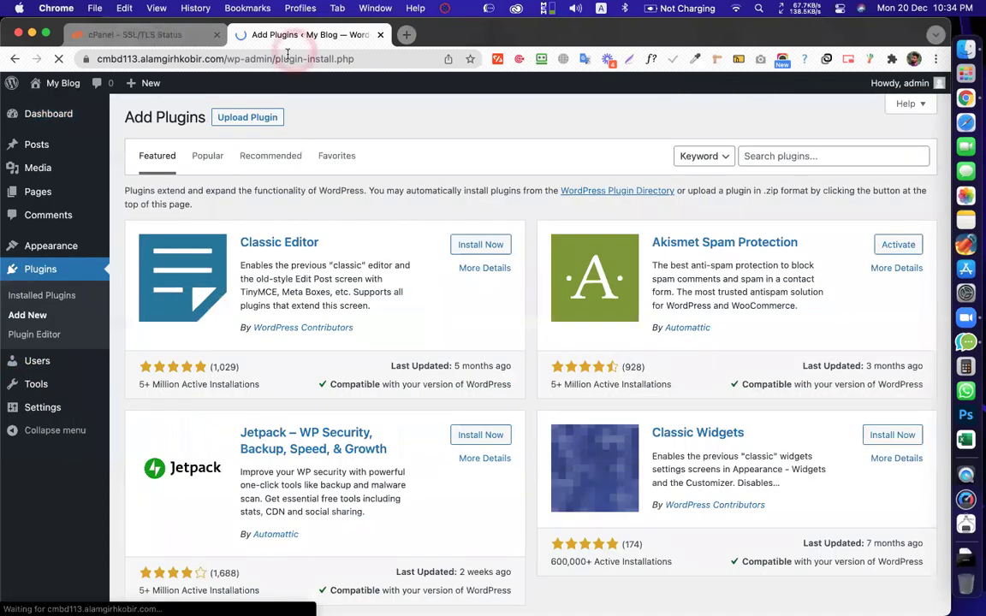
pyautogui.click(282, 36)
pyautogui.click(830, 182)
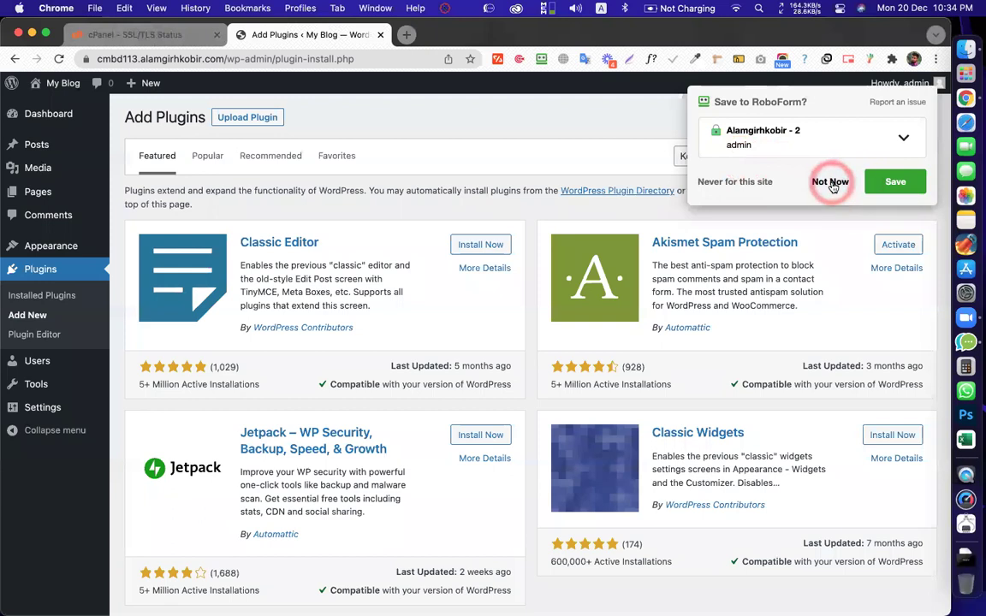
pyautogui.click(782, 163)
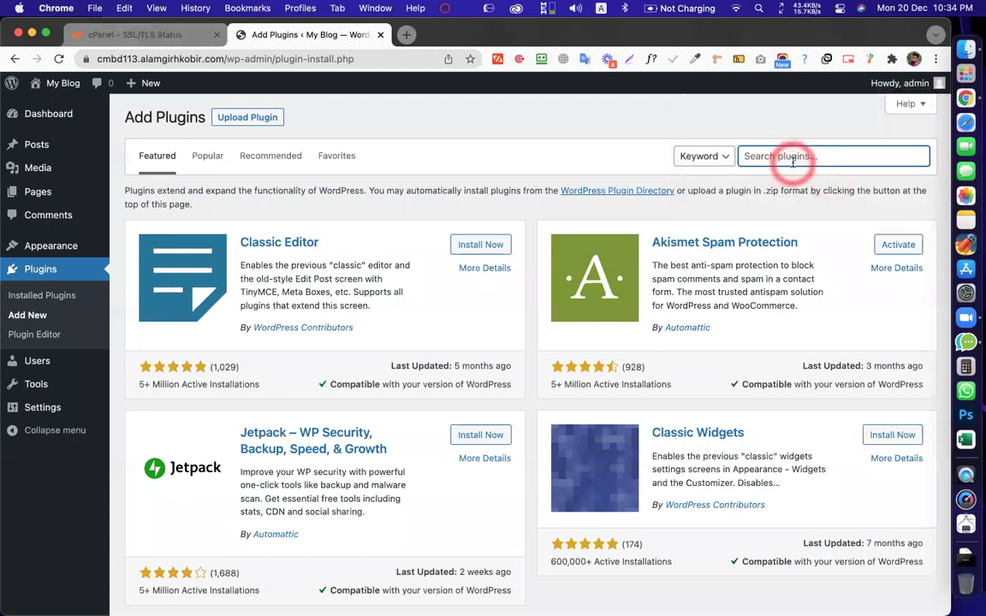
pyautogui.click(790, 156)
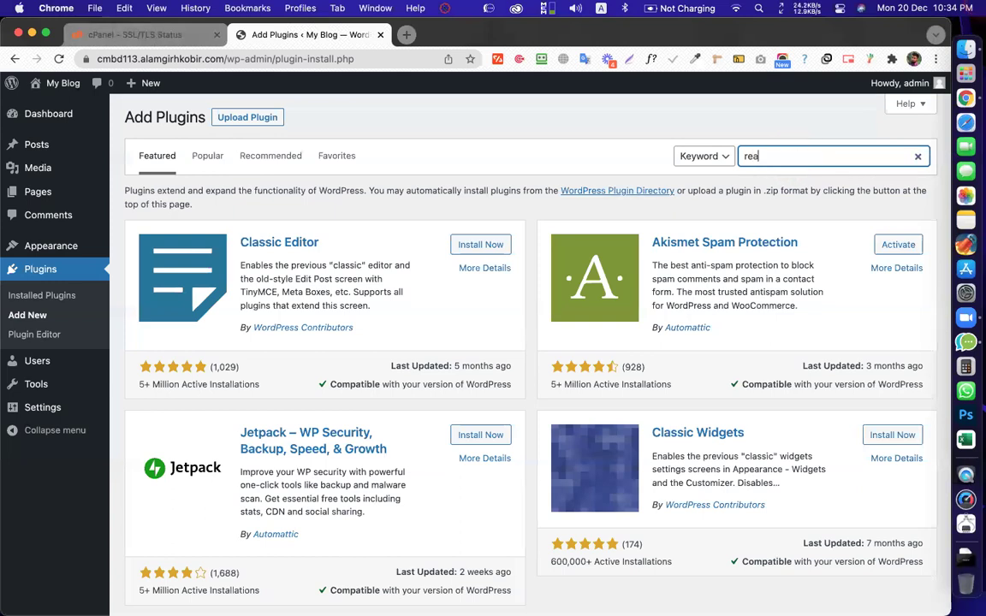
pyautogui.write('real')
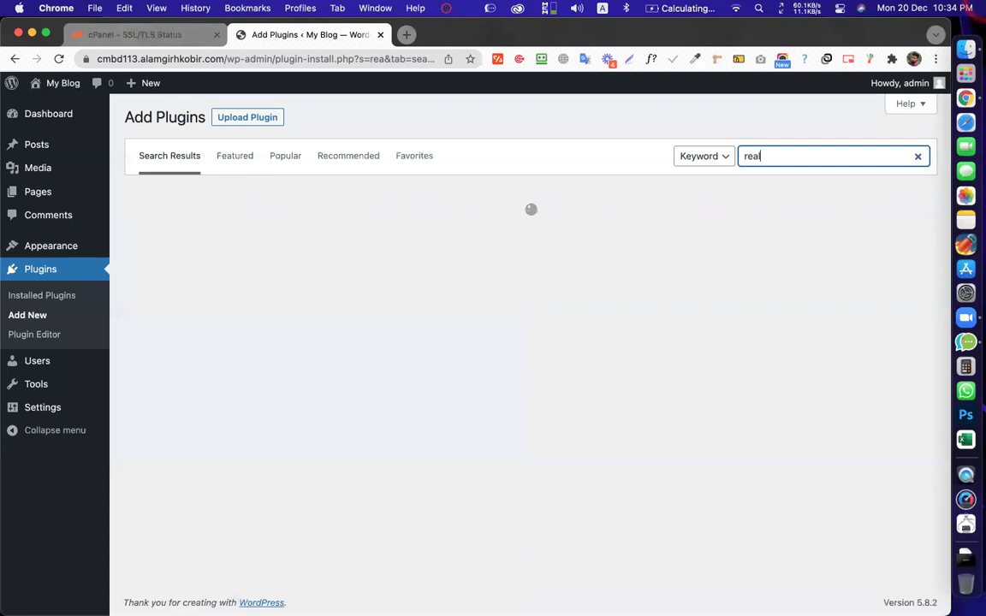
pyautogui.write('ly simple ssl')
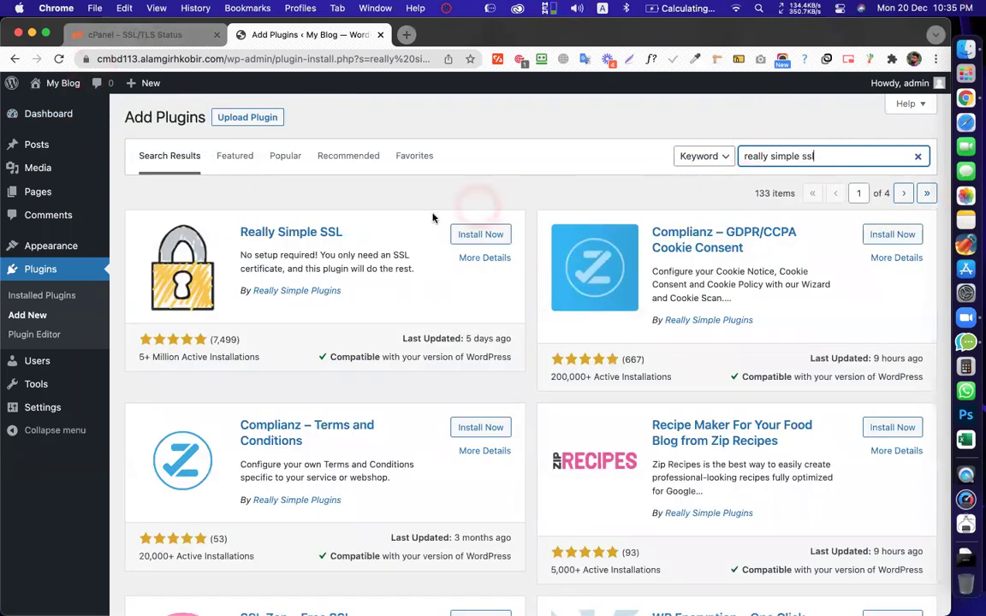
# Install Really Simple SSL from the search results and activate it
pyautogui.click(499, 244)
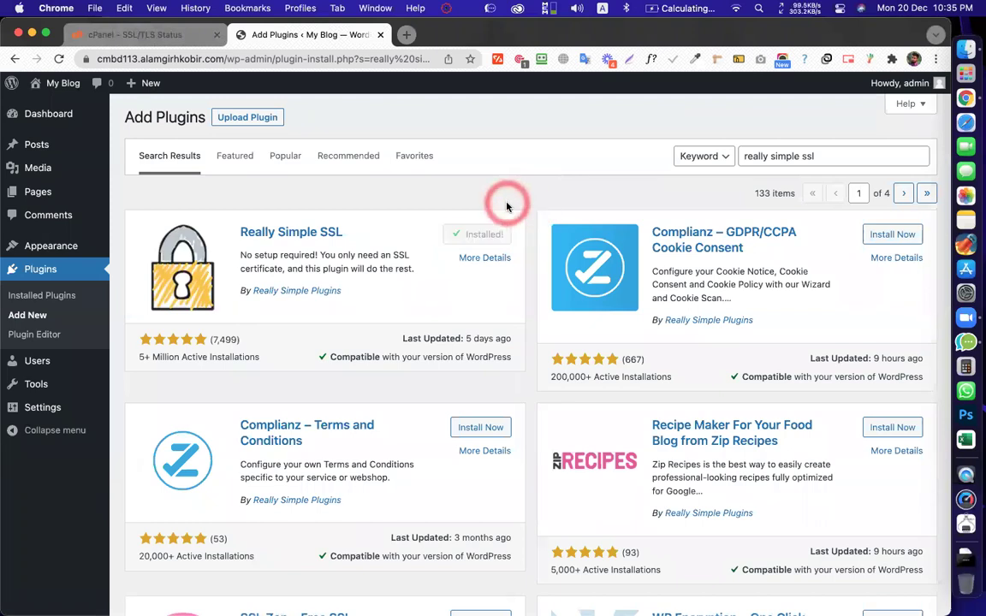
pyautogui.click(492, 231)
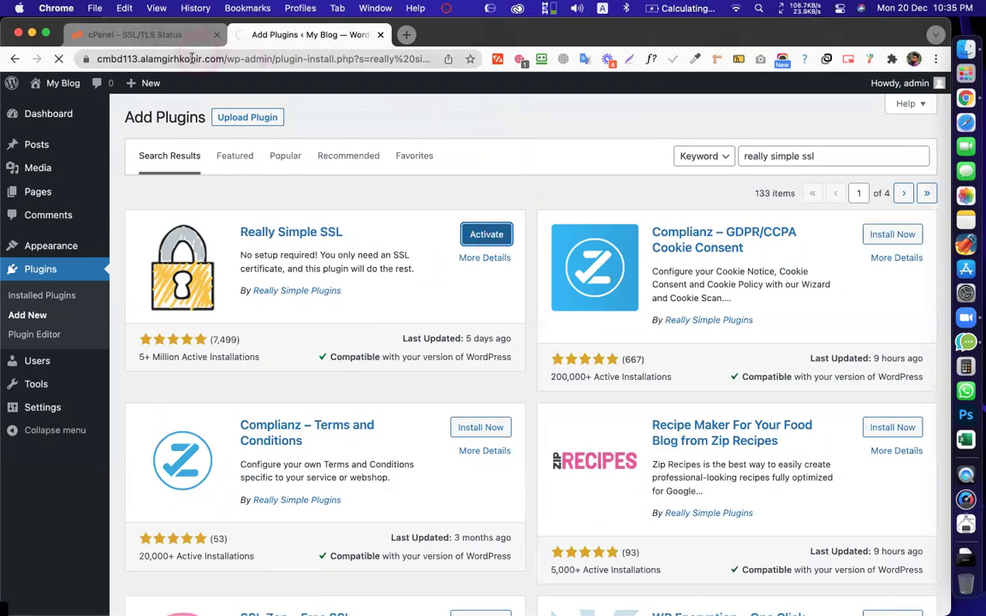
pyautogui.click(99, 58)
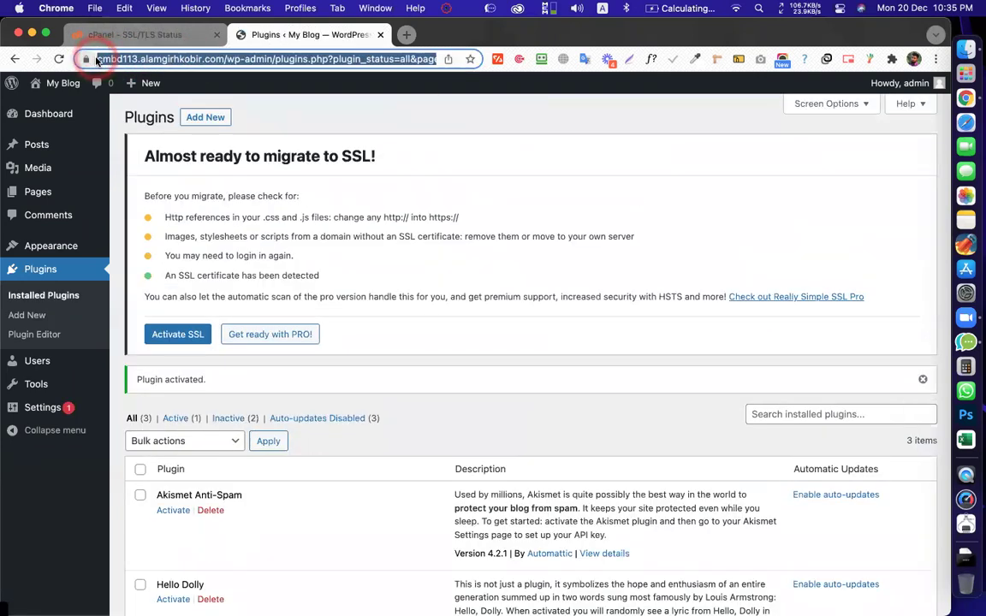
# Check the connection details and rework the address's http/https prefix, ending on cPanel's SSL/TLS Status
pyautogui.click(85, 58)
pyautogui.click(85, 58)
pyautogui.click(115, 58)
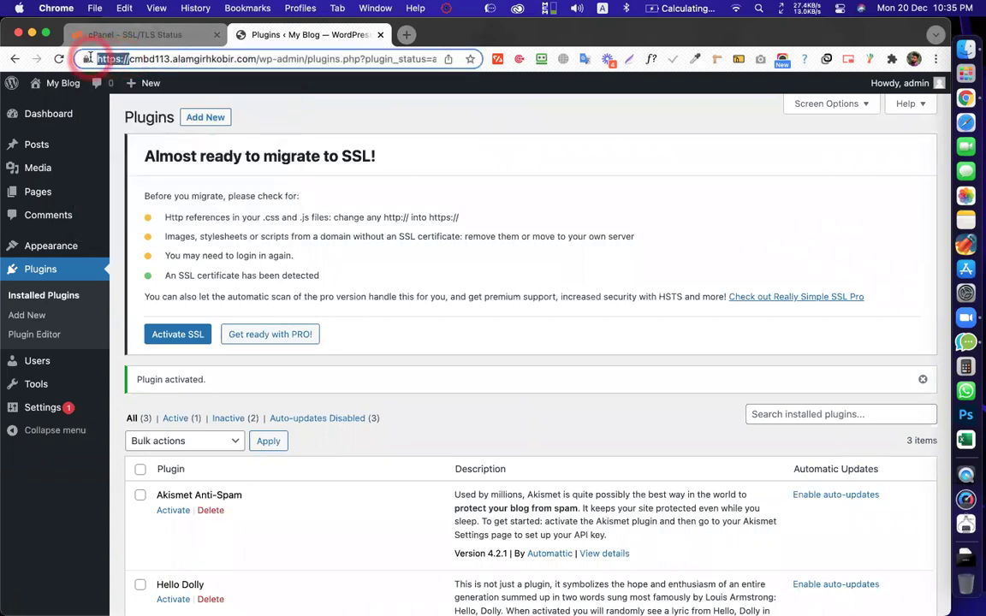
pyautogui.write('http://')
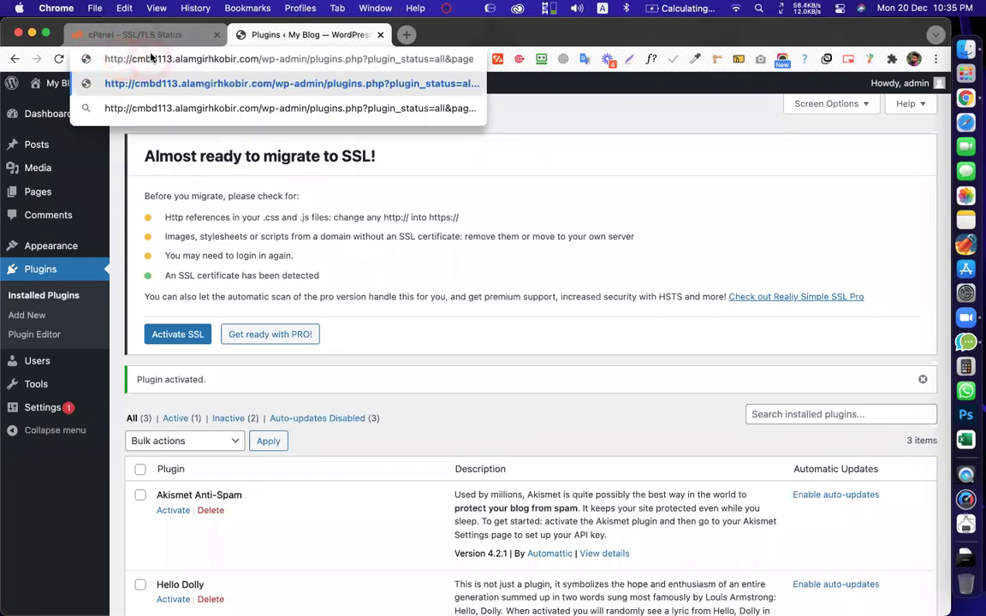
pyautogui.write('s')
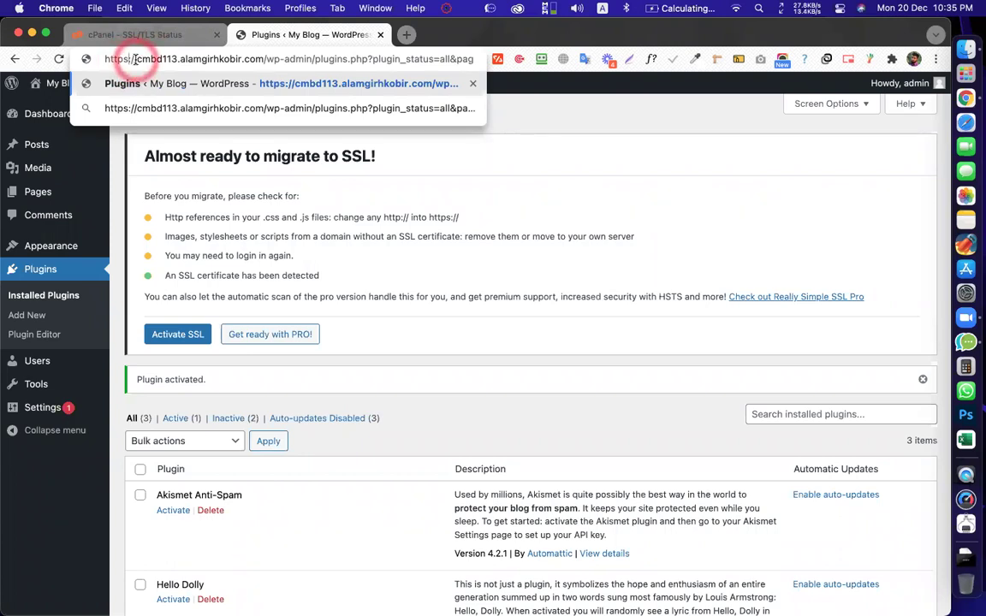
pyautogui.moveTo(135, 59); pyautogui.dragTo(104, 57)
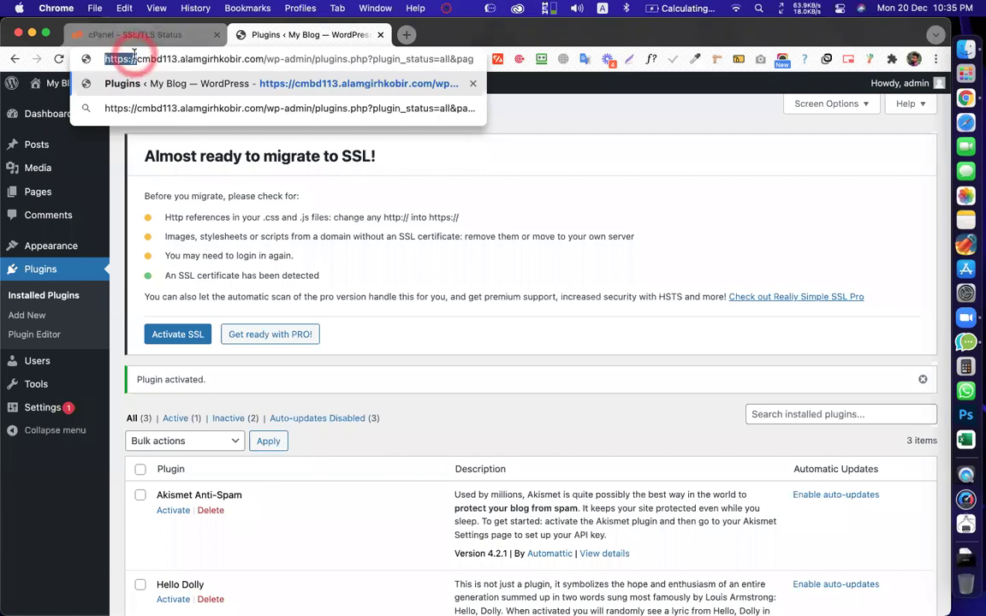
pyautogui.click(129, 59)
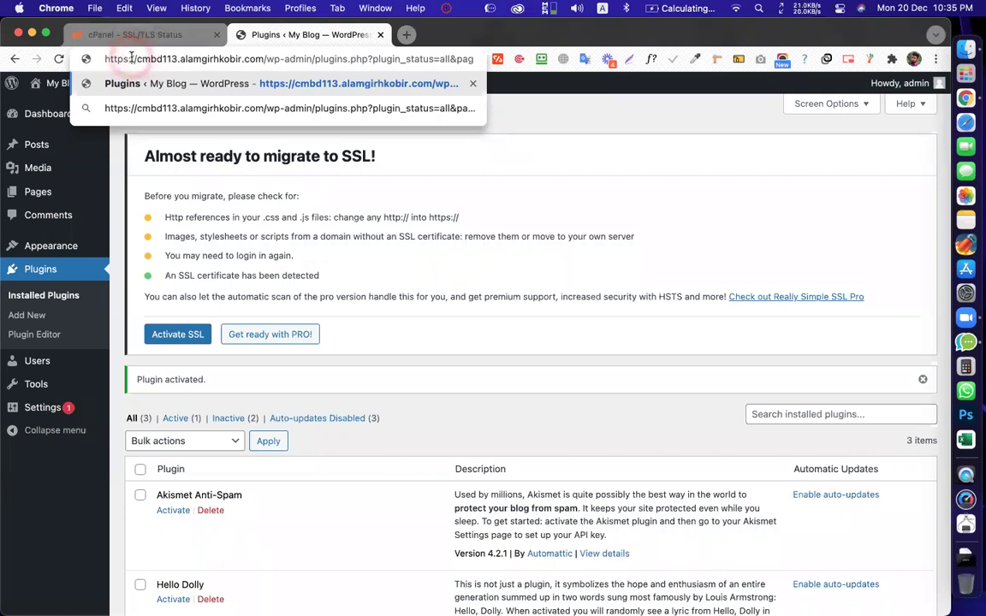
pyautogui.moveTo(135, 60); pyautogui.dragTo(93, 60)
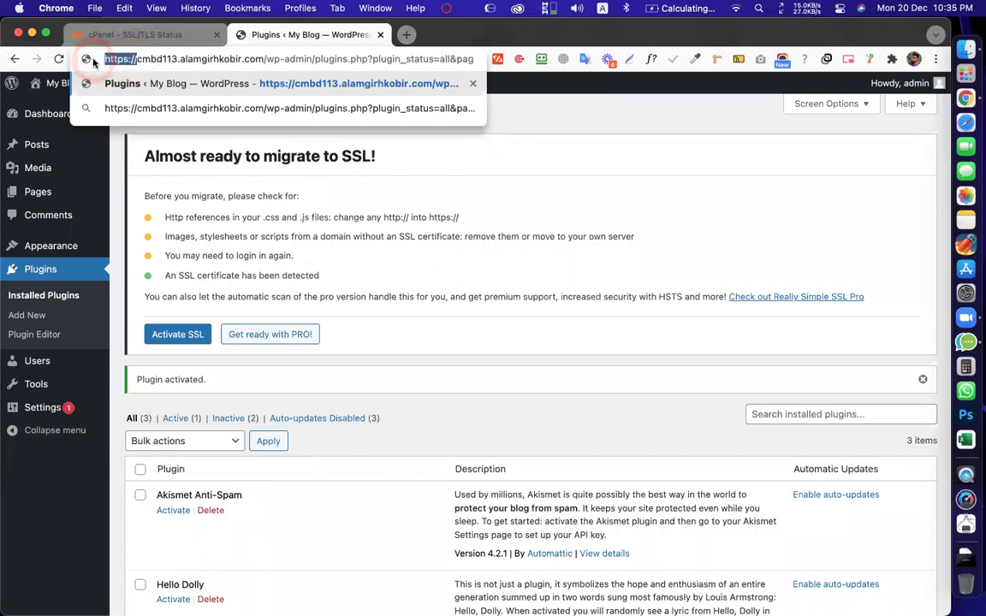
pyautogui.press('BackSpace')
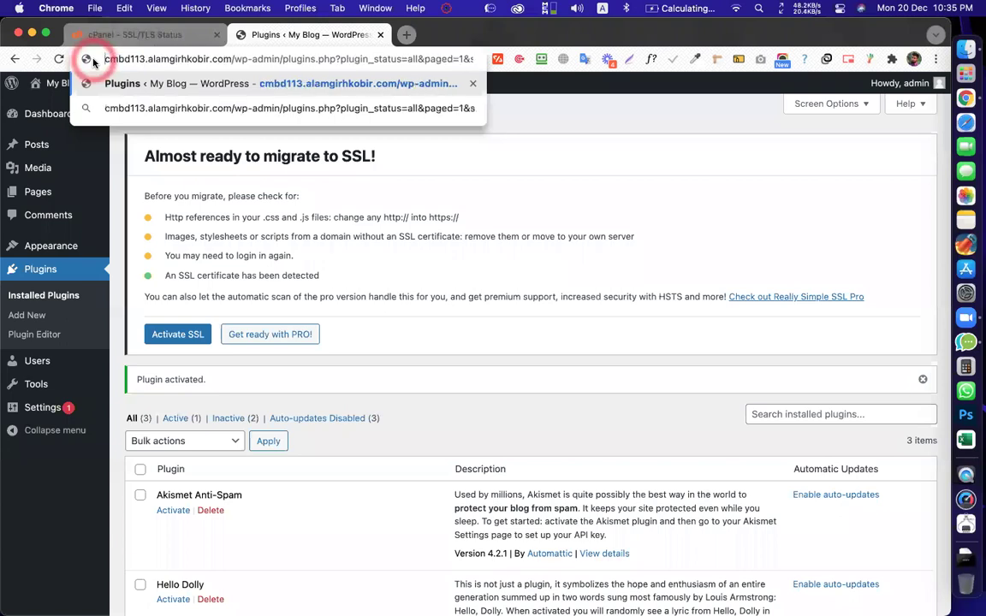
pyautogui.click(467, 182)
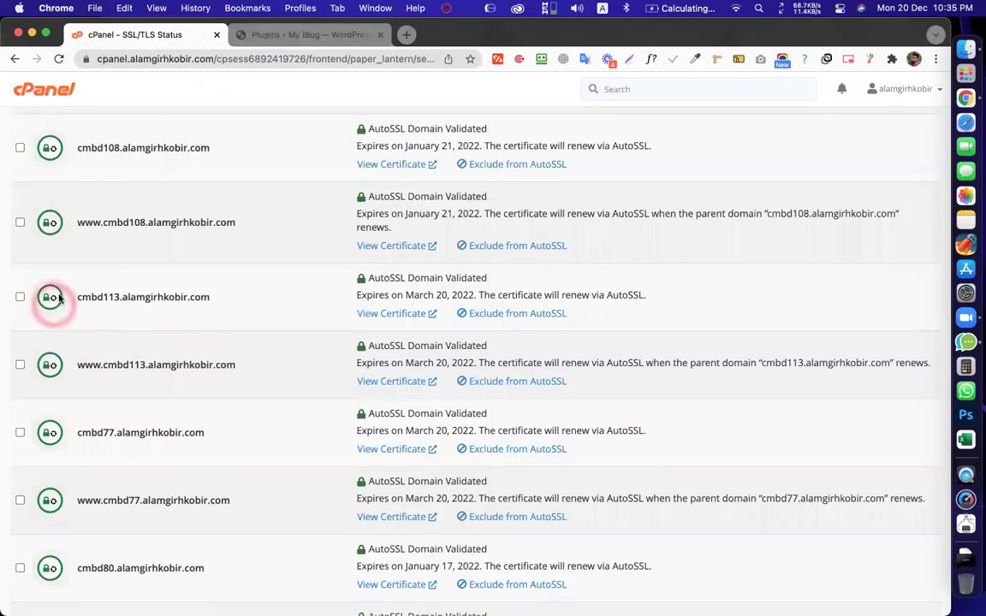
# Return cPanel from the SSL/TLS Status page to its main page
pyautogui.click(305, 40)
pyautogui.scroll(-3, 297, 226)
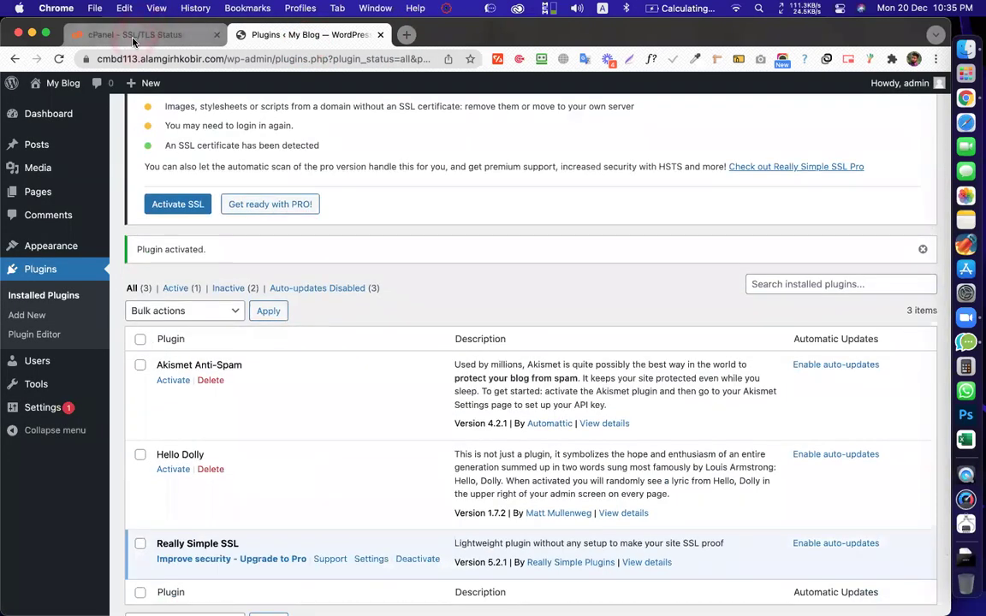
pyautogui.click(132, 38)
pyautogui.scroll(10, 288, 244)
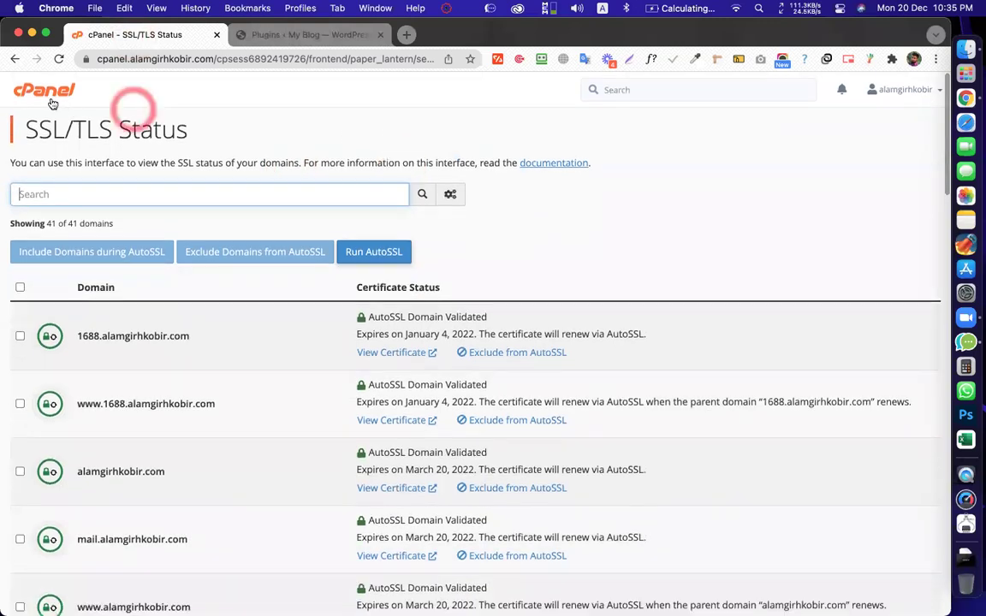
pyautogui.click(45, 93)
# Activate SSL from the Really Simple SSL notice on the WordPress Plugins page
pyautogui.click(157, 39)
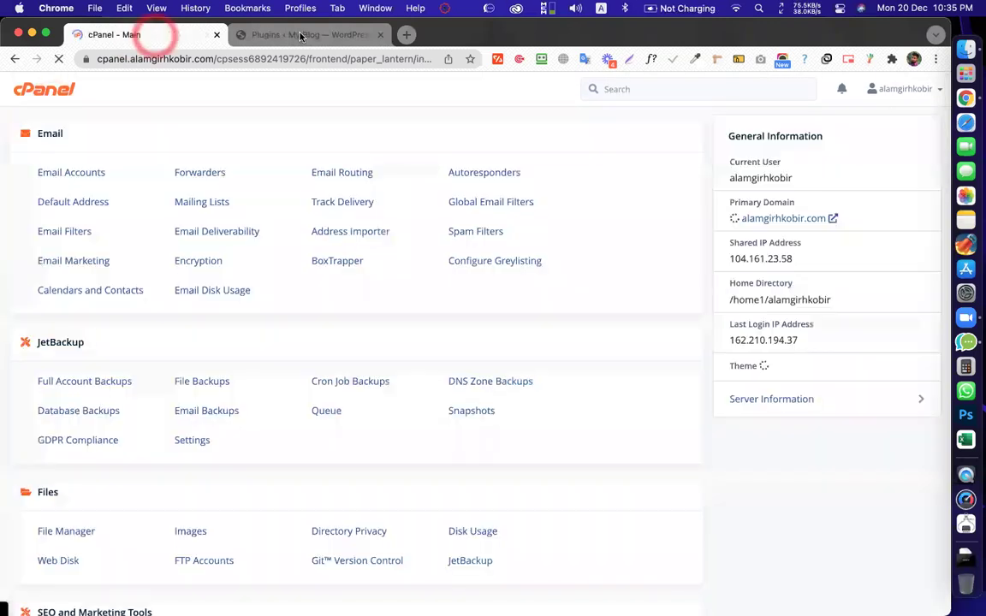
pyautogui.click(299, 34)
pyautogui.click(177, 203)
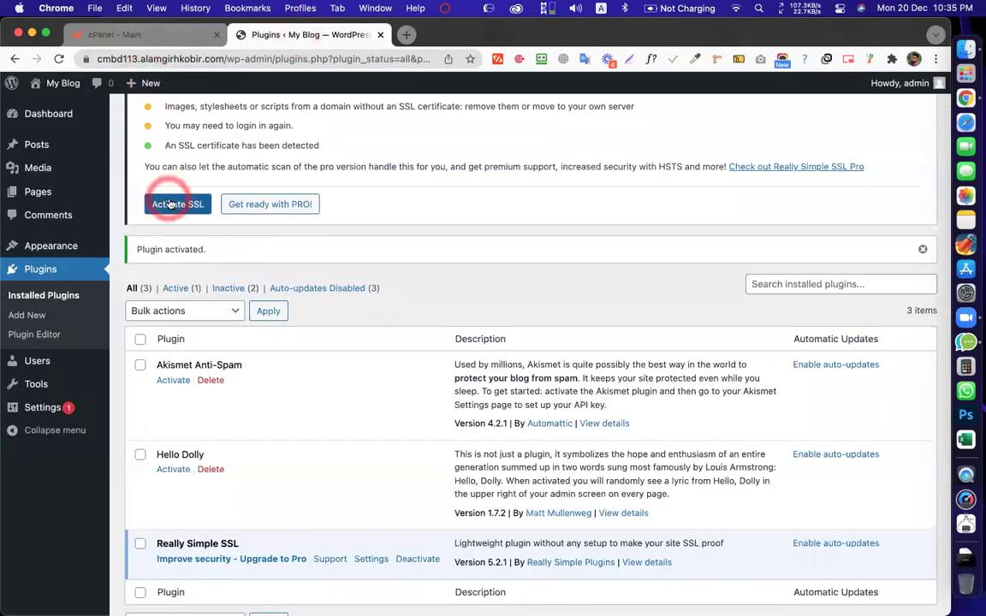
pyautogui.scroll(3, 197, 257)
pyautogui.click(177, 332)
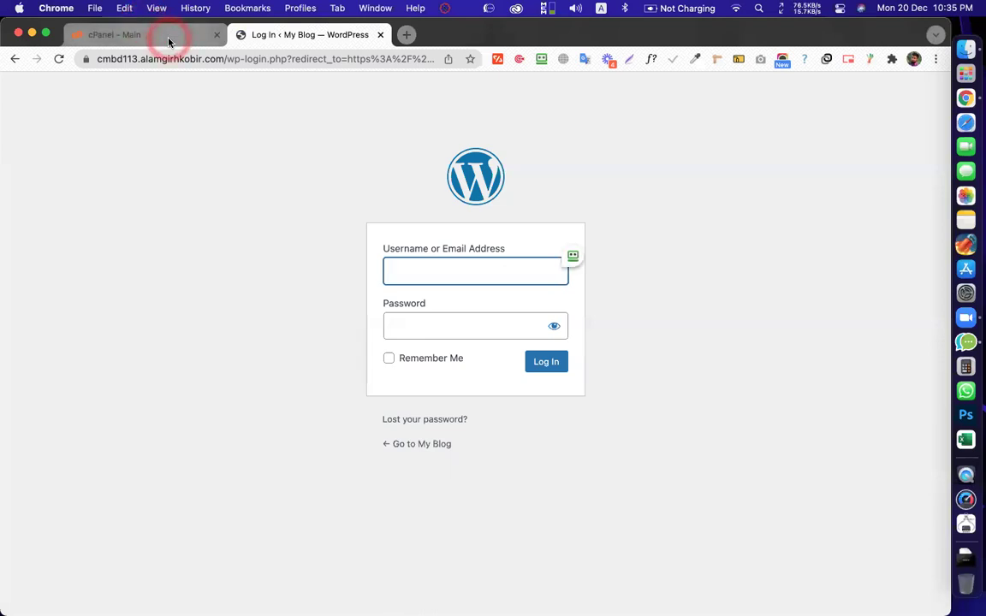
# Open Softaculous's WordPress install form from the cPanel home page
pyautogui.click(169, 41)
pyautogui.scroll(-5, 325, 324)
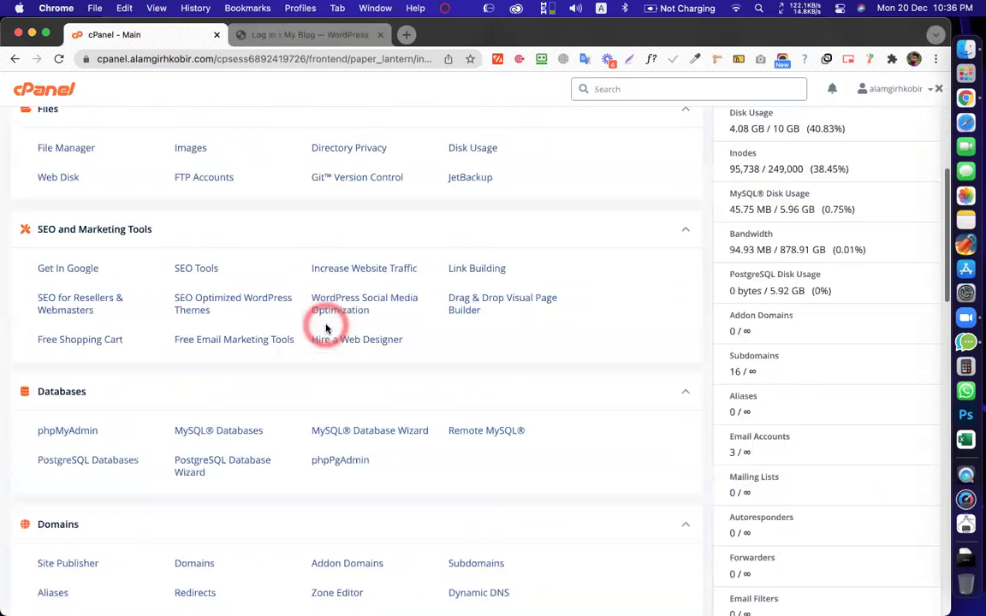
pyautogui.scroll(-15, 326, 328)
pyautogui.click(55, 428)
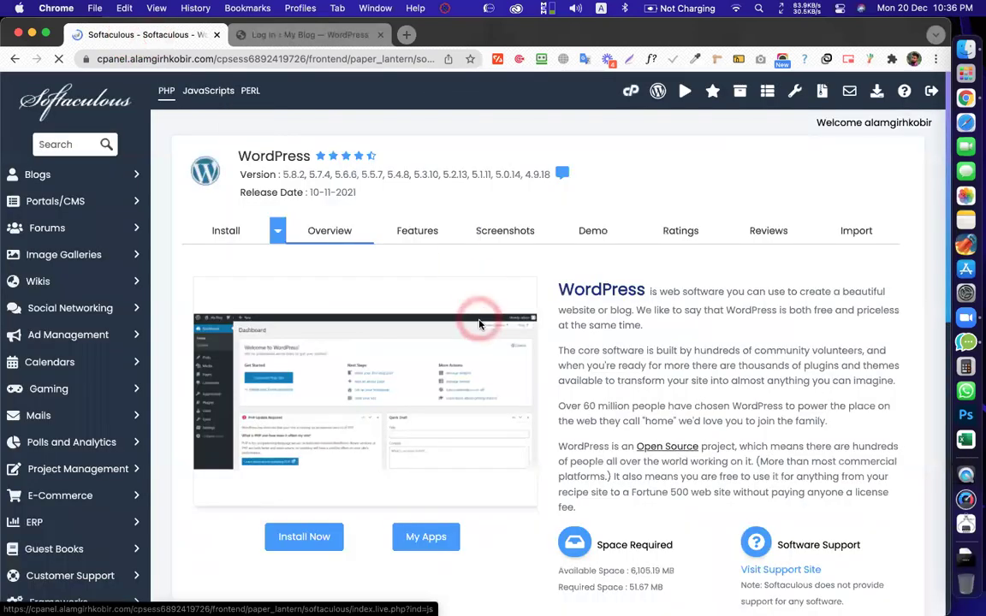
pyautogui.scroll(-3, 473, 321)
pyautogui.click(302, 415)
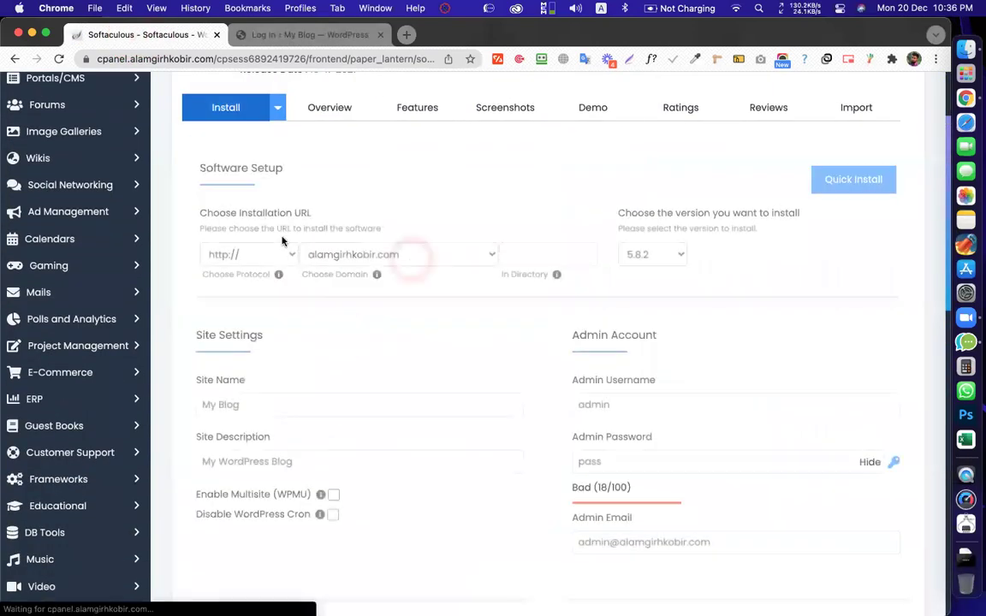
pyautogui.click(255, 254)
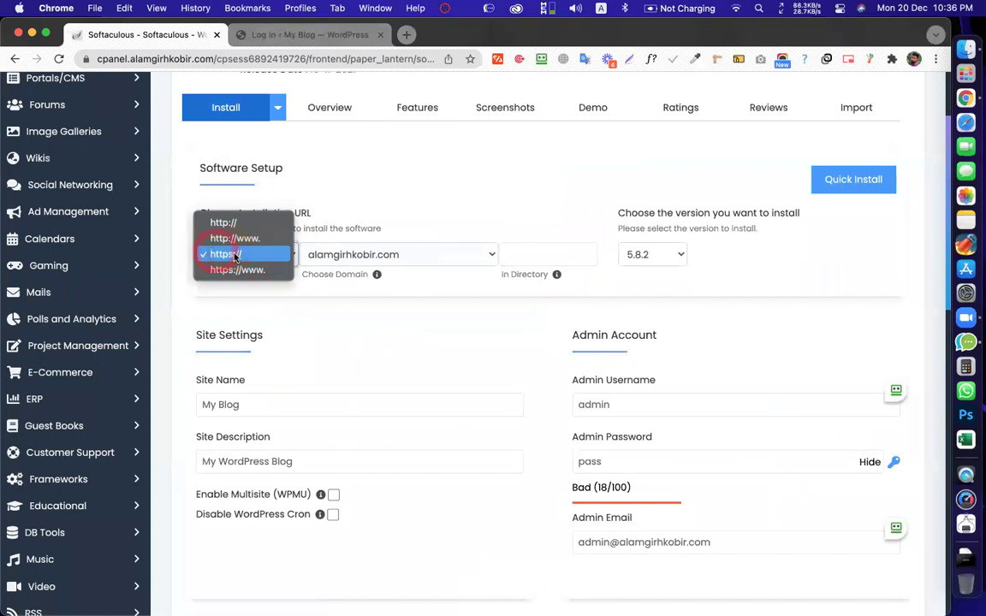
pyautogui.click(223, 223)
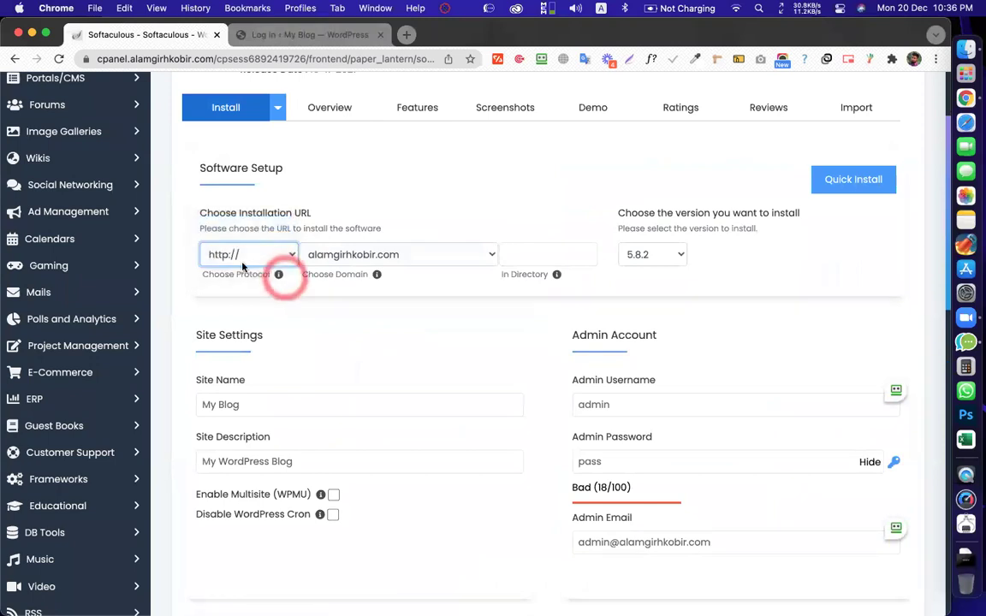
pyautogui.click(245, 263)
pyautogui.click(247, 285)
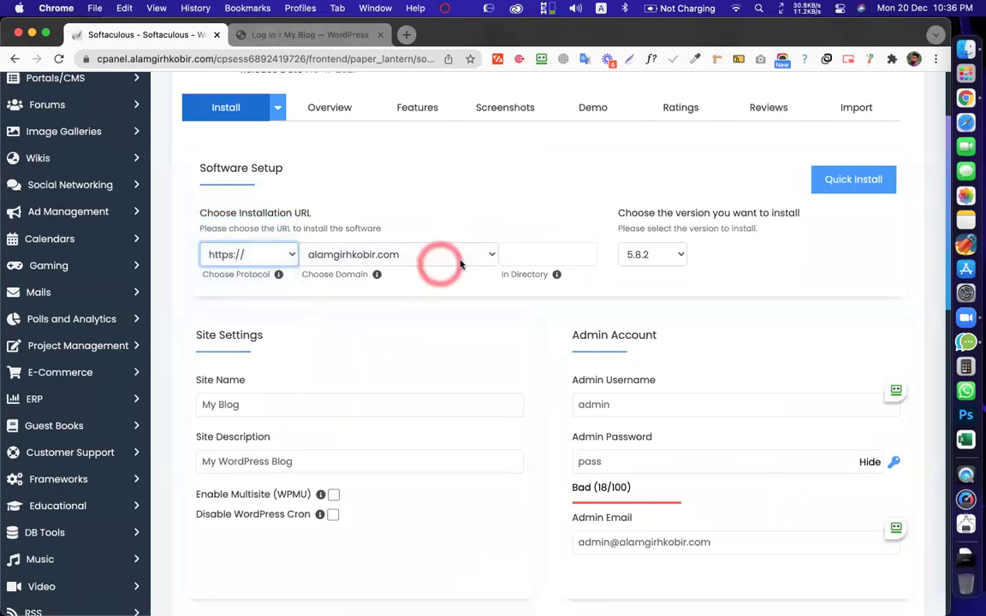
pyautogui.scroll(2, 458, 204)
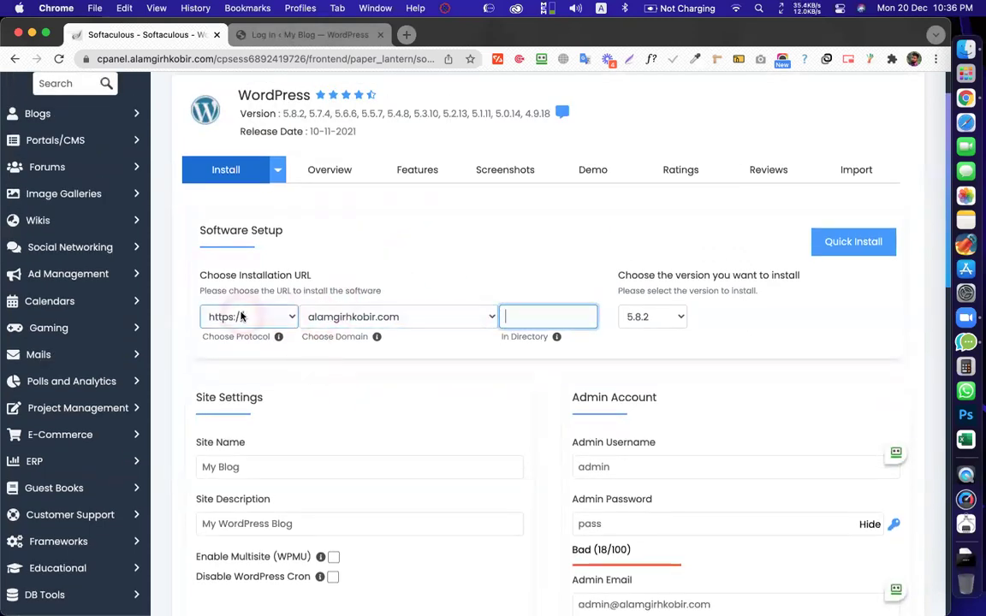
pyautogui.scroll(2, 69, 109)
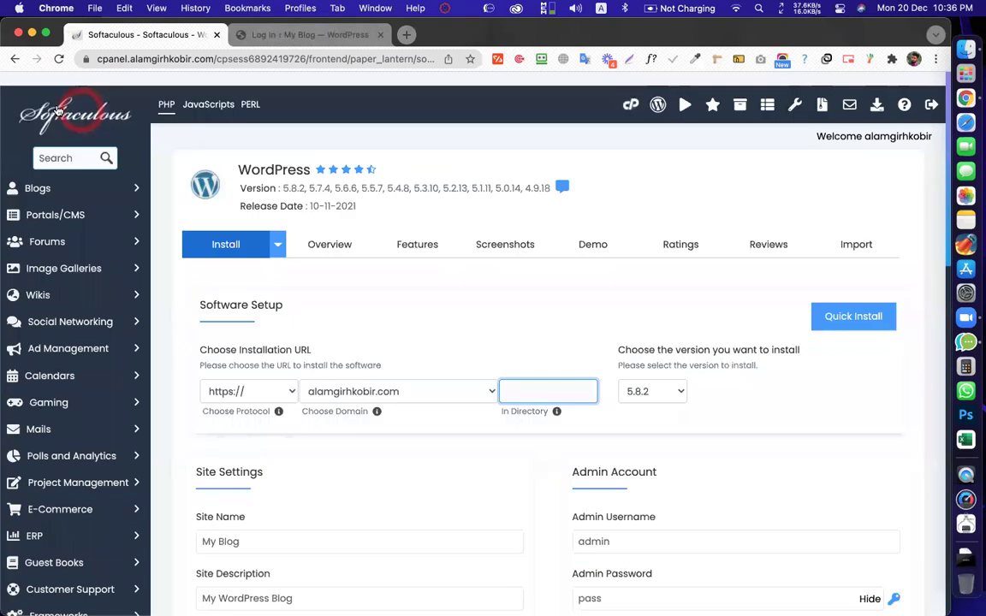
pyautogui.click(631, 90)
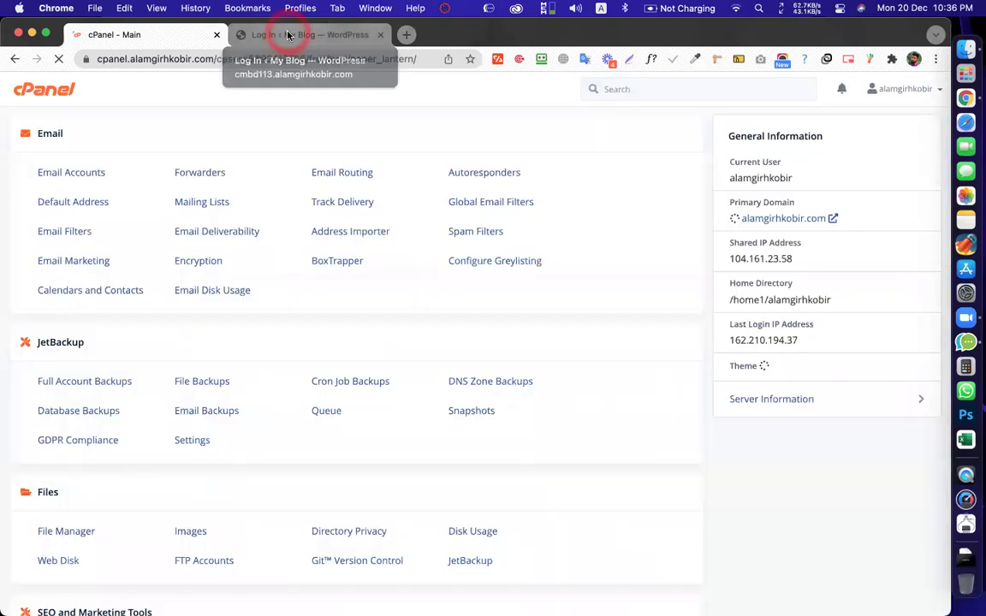
# Dismiss the password-saving prompt and bring the WordPress login page back up
pyautogui.click(283, 34)
pyautogui.click(107, 34)
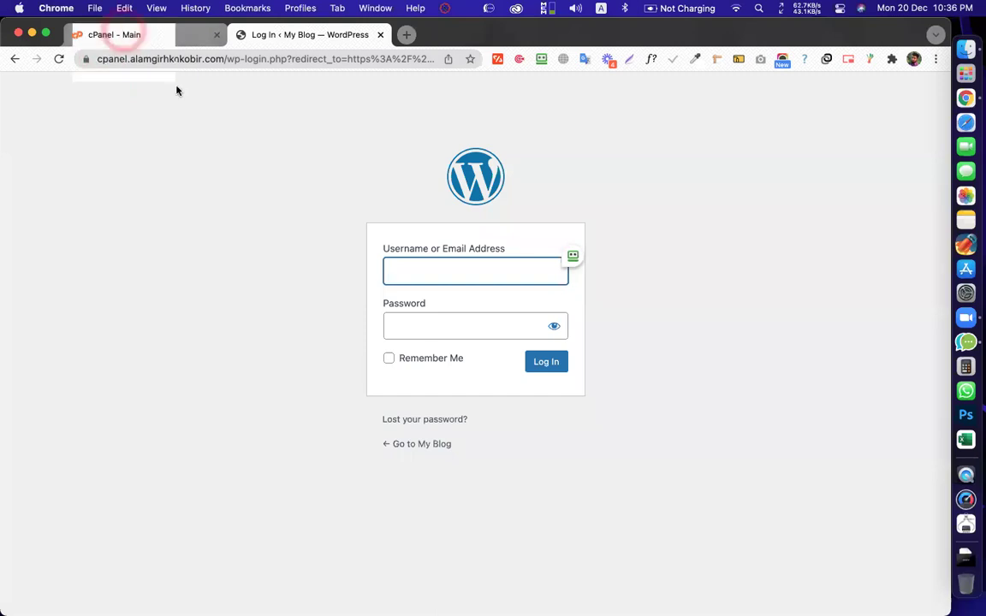
pyautogui.scroll(-10, 251, 170)
pyautogui.scroll(10, 251, 170)
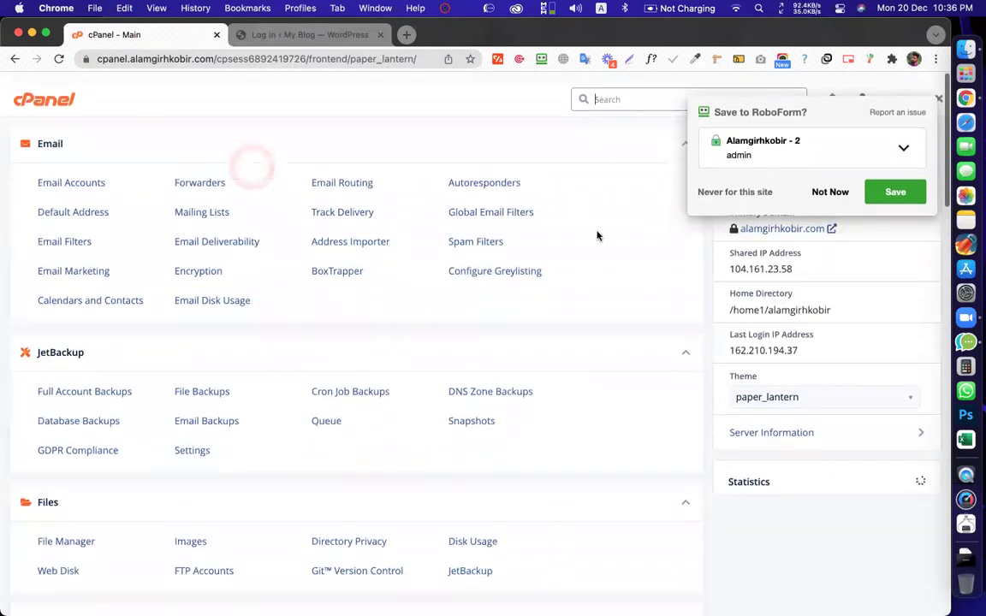
pyautogui.click(830, 183)
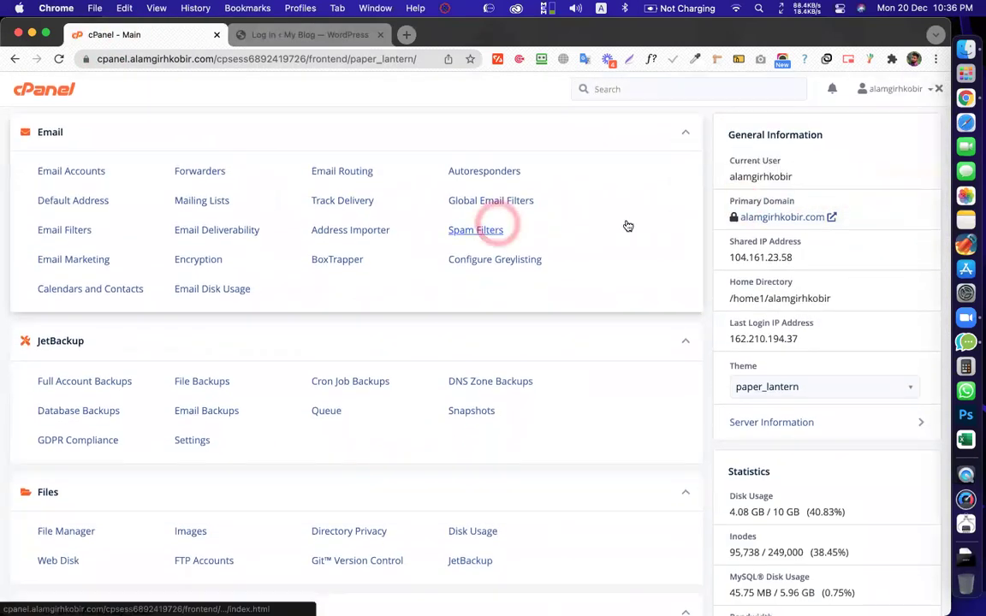
pyautogui.scroll(-10, 488, 227)
pyautogui.scroll(-10, 495, 219)
pyautogui.scroll(20, 498, 227)
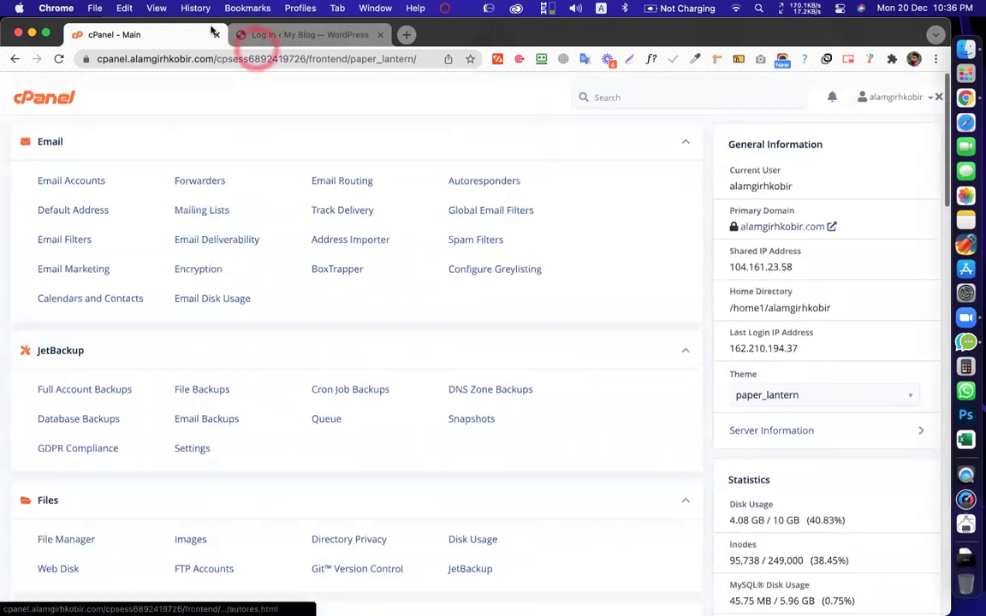
pyautogui.click(266, 38)
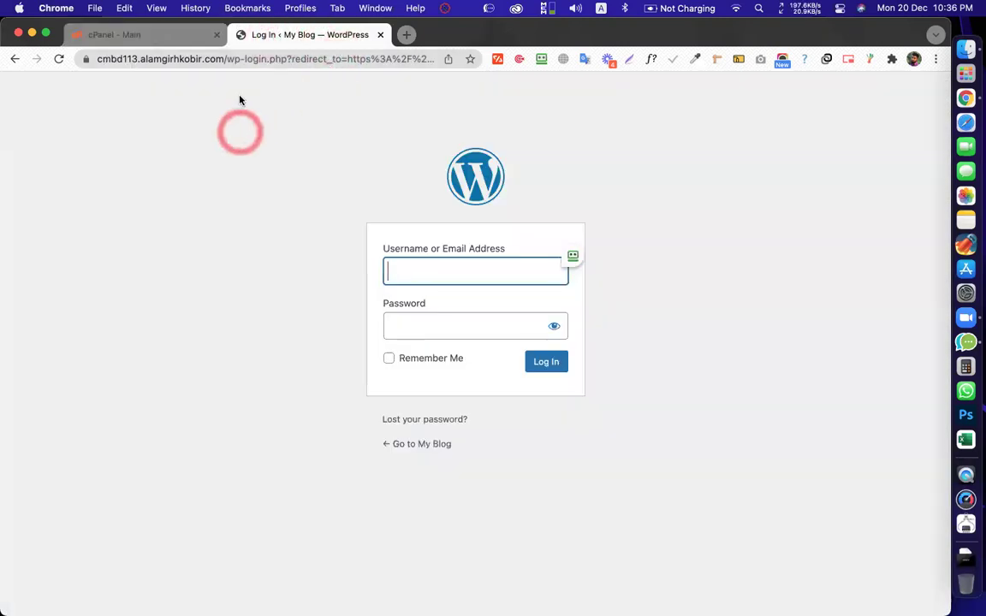
pyautogui.moveTo(223, 58); pyautogui.dragTo(142, 58)
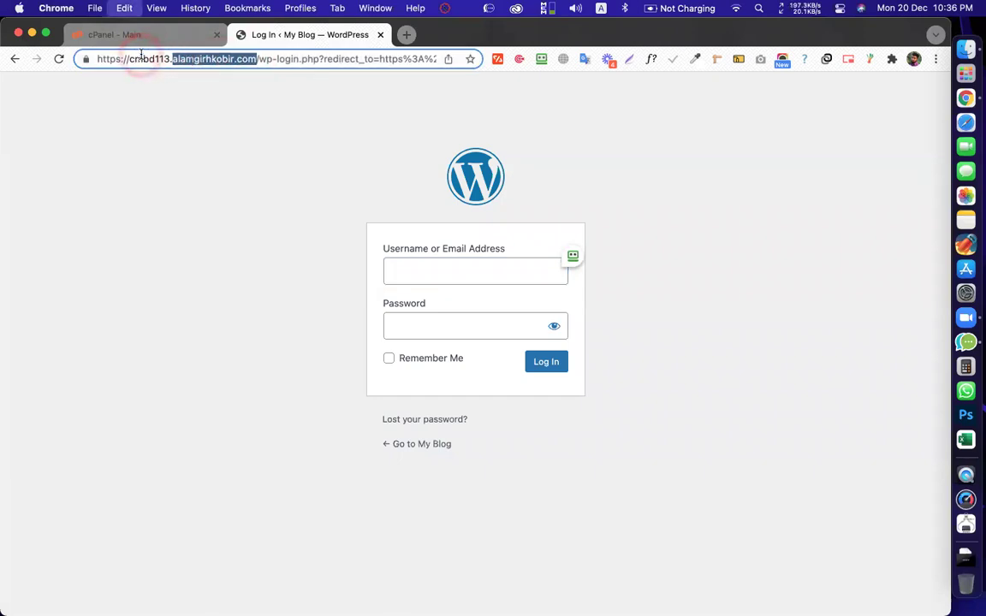
# Fill in the admin username and password on the WordPress login form
pyautogui.click(407, 35)
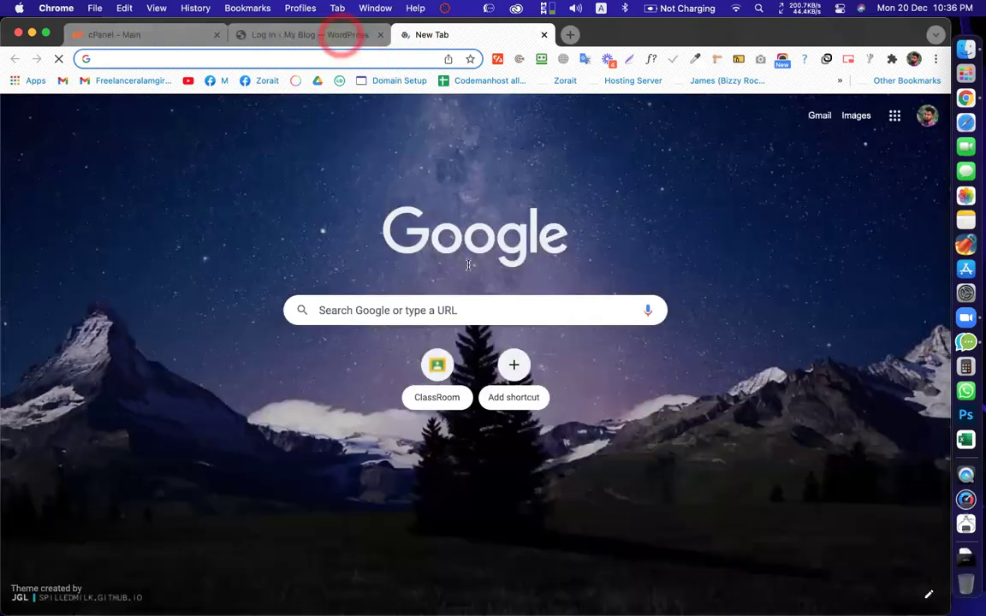
pyautogui.click(342, 34)
pyautogui.click(468, 271)
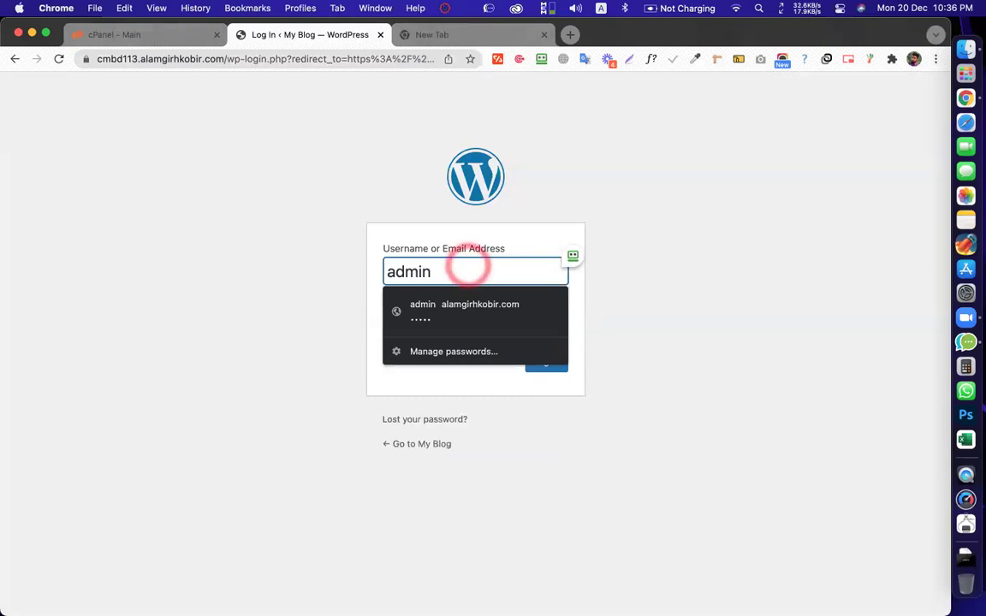
pyautogui.press('Tab')
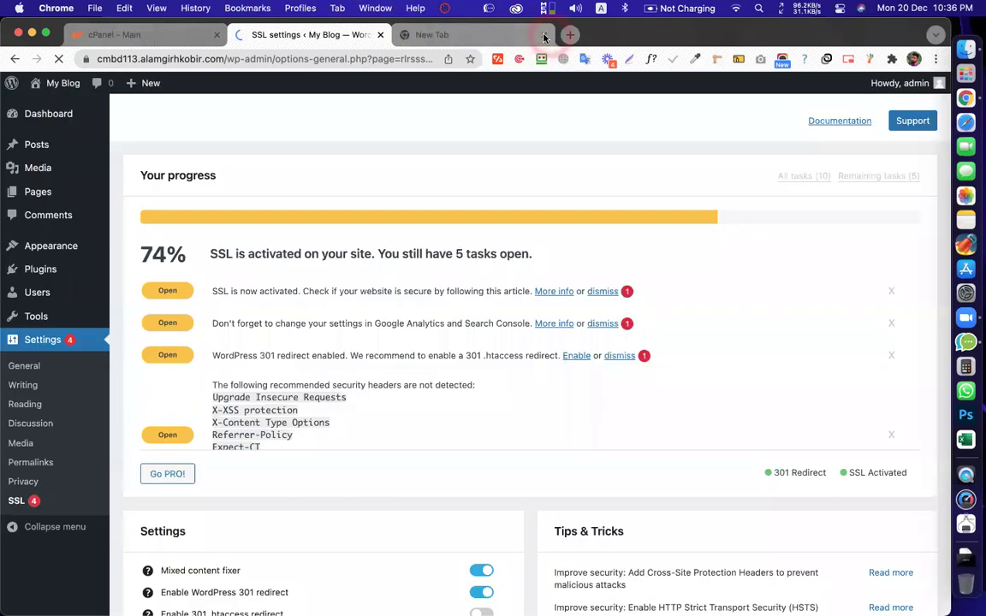
# Close the spare new tab and dismiss the RoboForm password-saving prompt
pyautogui.click(544, 36)
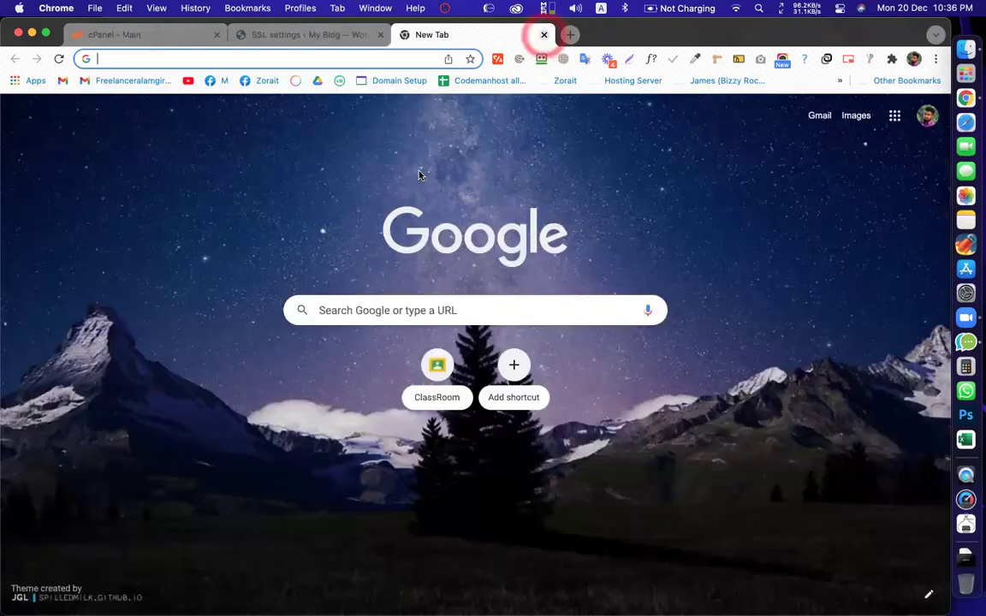
pyautogui.click(543, 35)
pyautogui.click(828, 183)
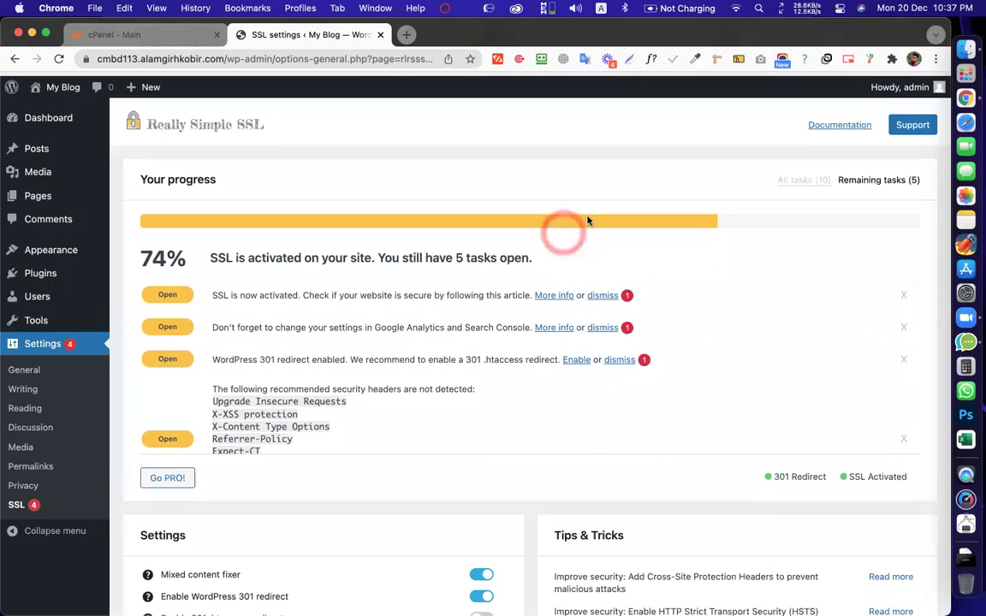
pyautogui.tripleClick(295, 252)
pyautogui.click(328, 260)
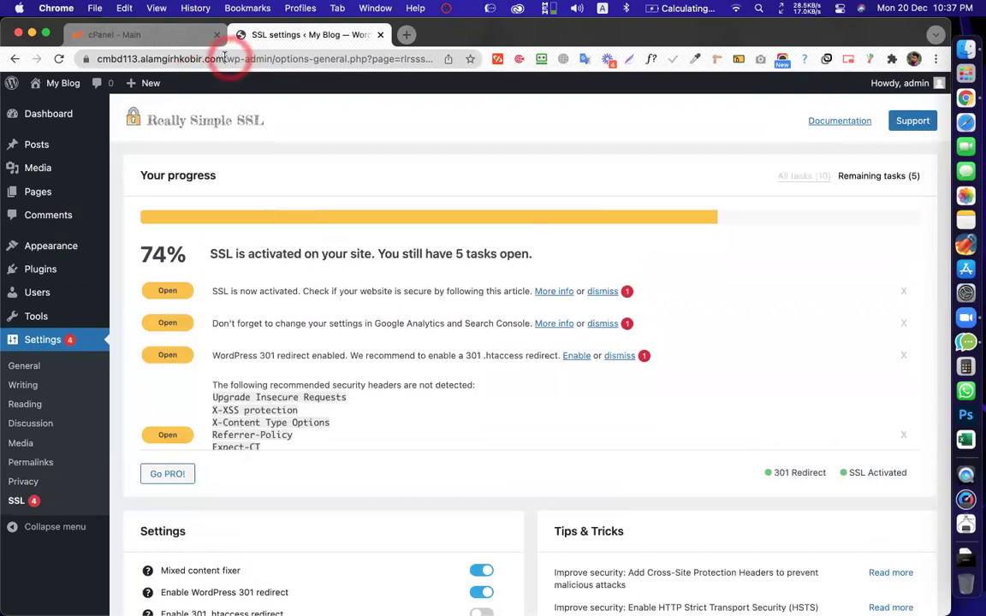
# Copy the site's https address and open a Chrome Guest window
pyautogui.moveTo(222, 60); pyautogui.dragTo(84, 60)
pyautogui.press('super+c')
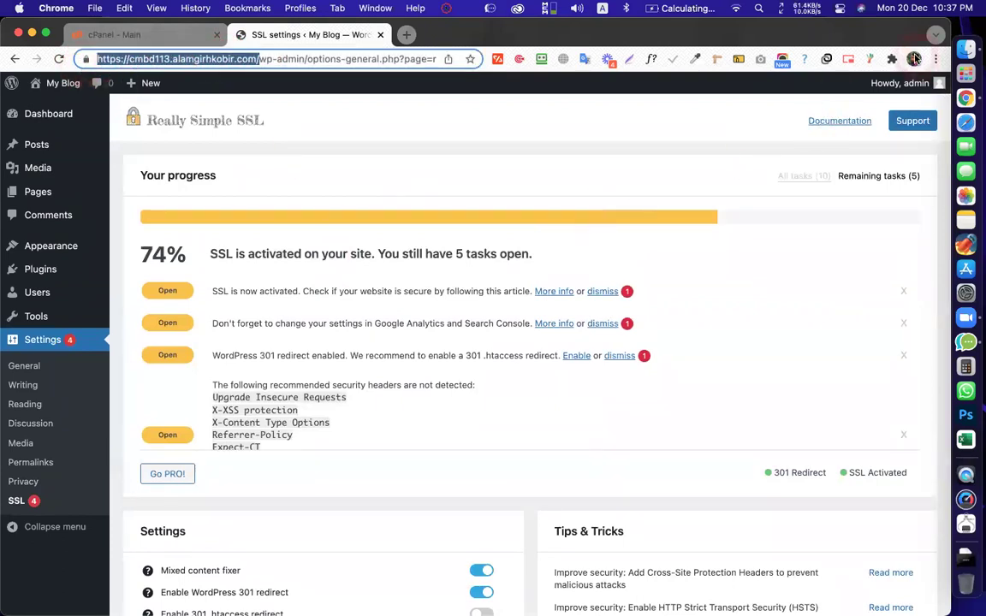
pyautogui.click(914, 58)
pyautogui.click(769, 467)
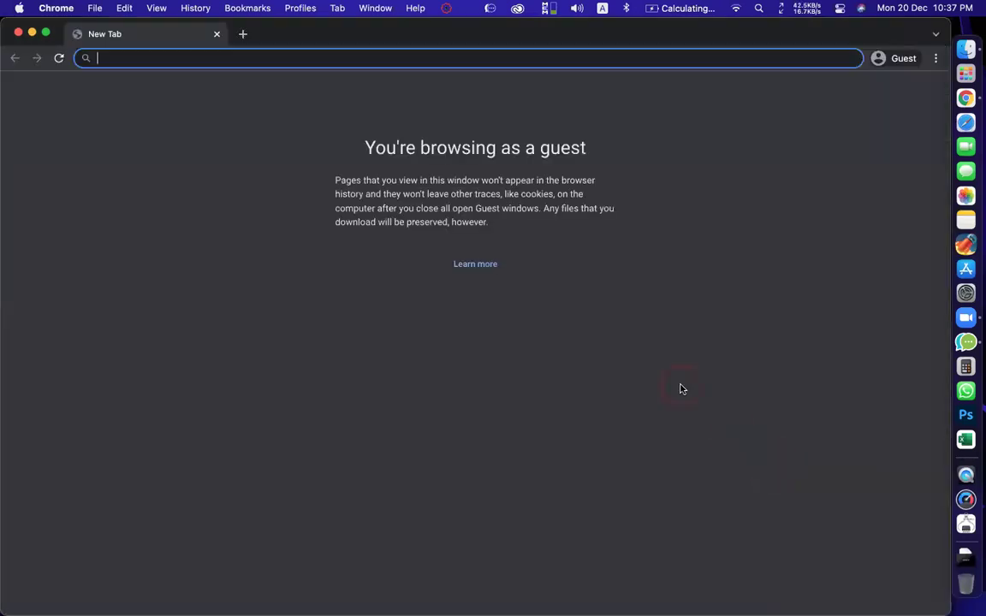
# In the guest window, load the blog over plain http and confirm the connection is secure
pyautogui.press('super+v')
pyautogui.click(137, 56)
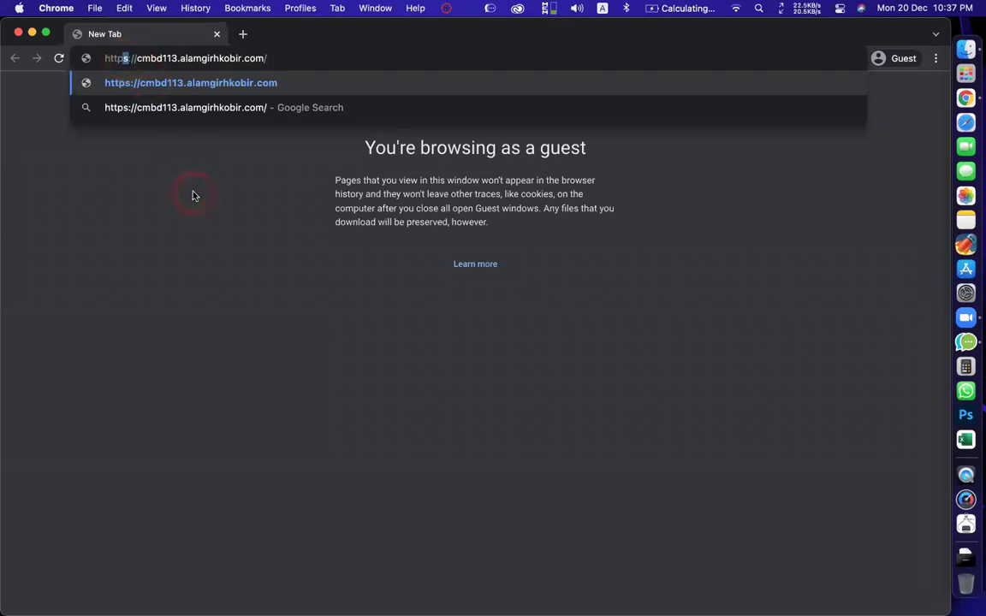
pyautogui.press('BackSpace')
pyautogui.press('Return')
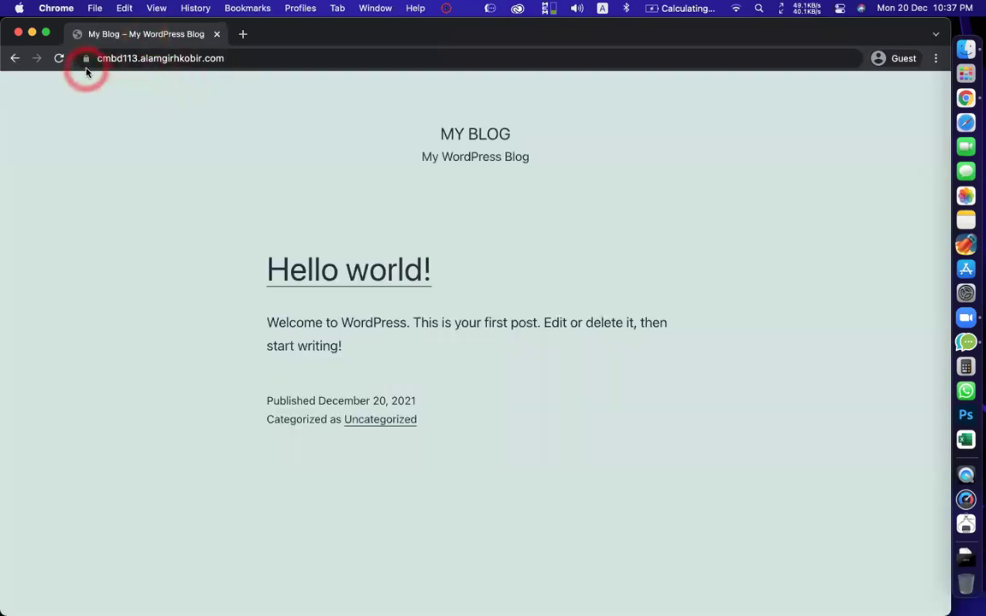
pyautogui.click(86, 59)
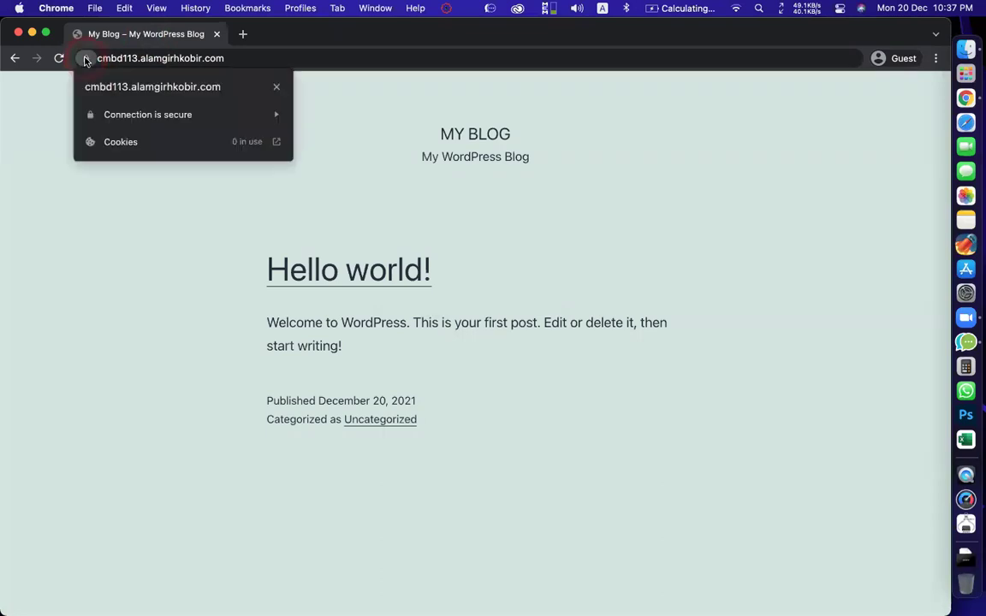
pyautogui.click(132, 226)
# Switch back to the WordPress admin window using the window overview
pyautogui.click(257, 288)
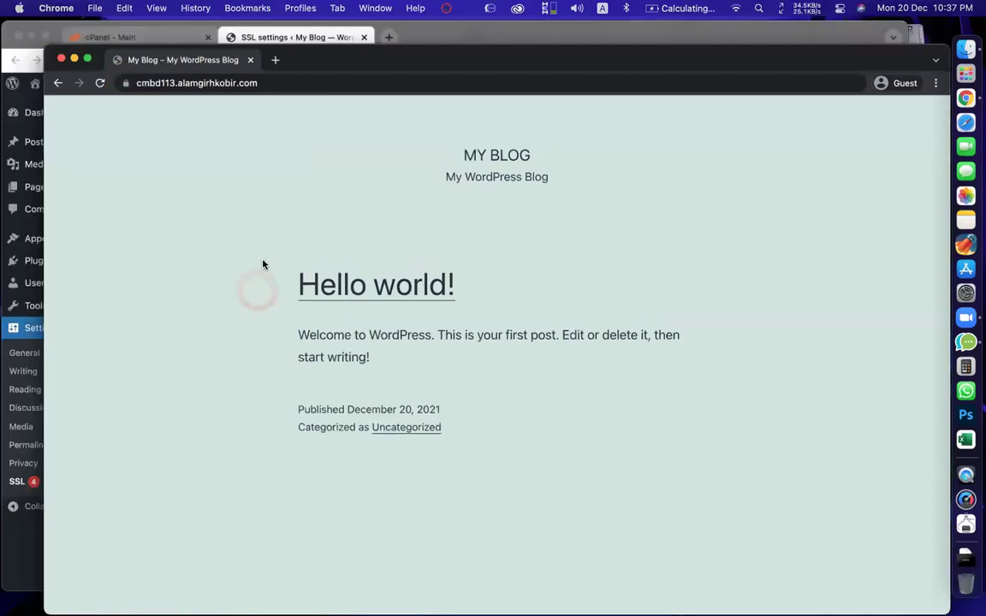
pyautogui.hotkey('ctrl', 'Up')
pyautogui.click(513, 403)
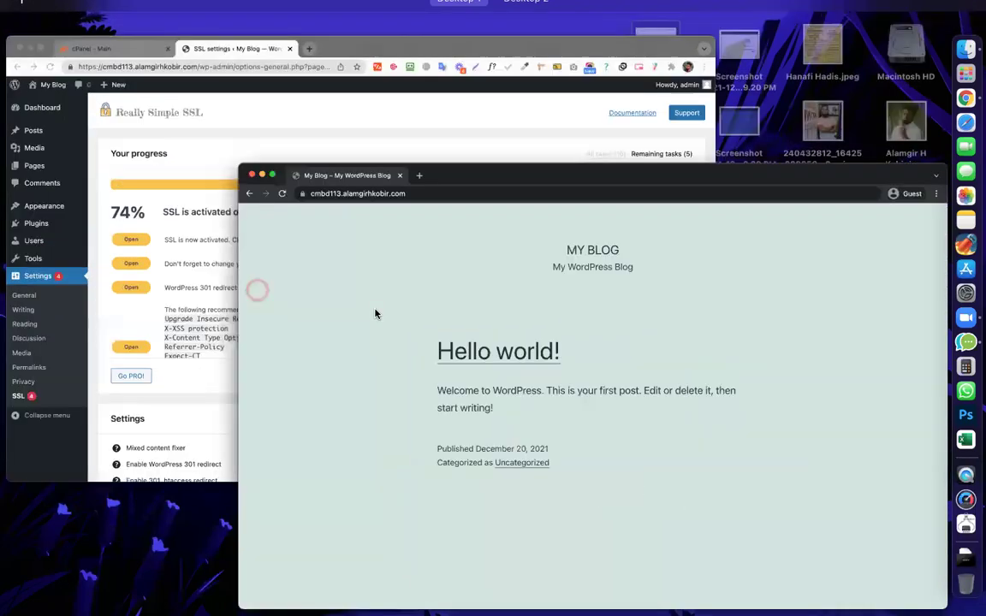
pyautogui.hotkey('ctrl', 'Up')
pyautogui.click(171, 33)
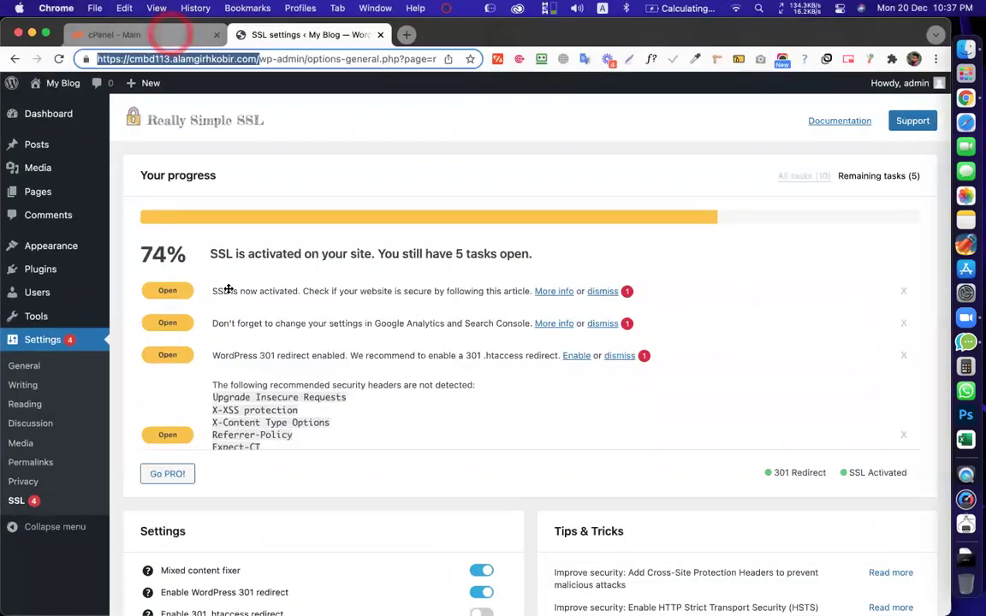
pyautogui.scroll(-15, 231, 352)
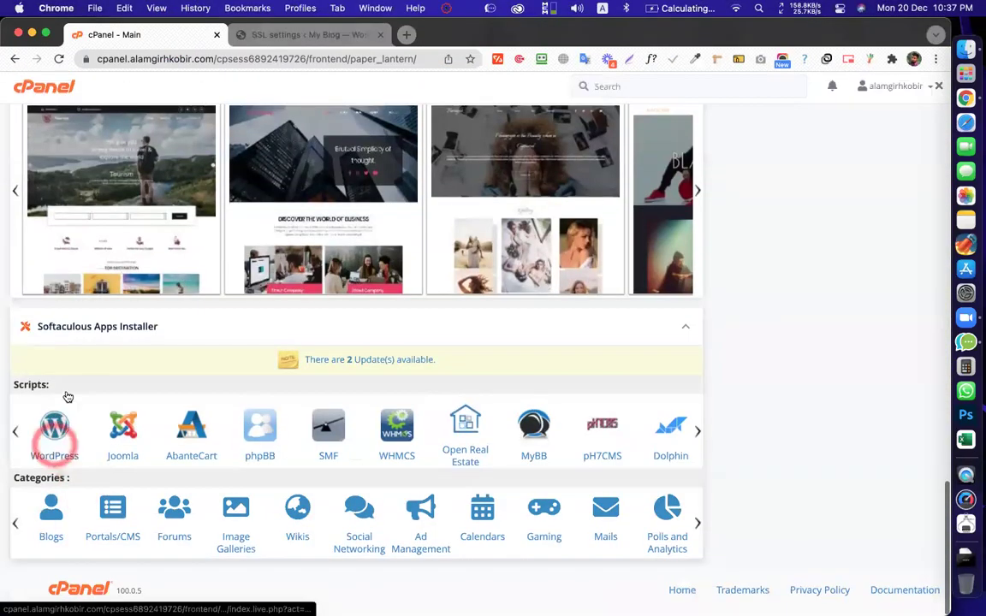
pyautogui.click(130, 39)
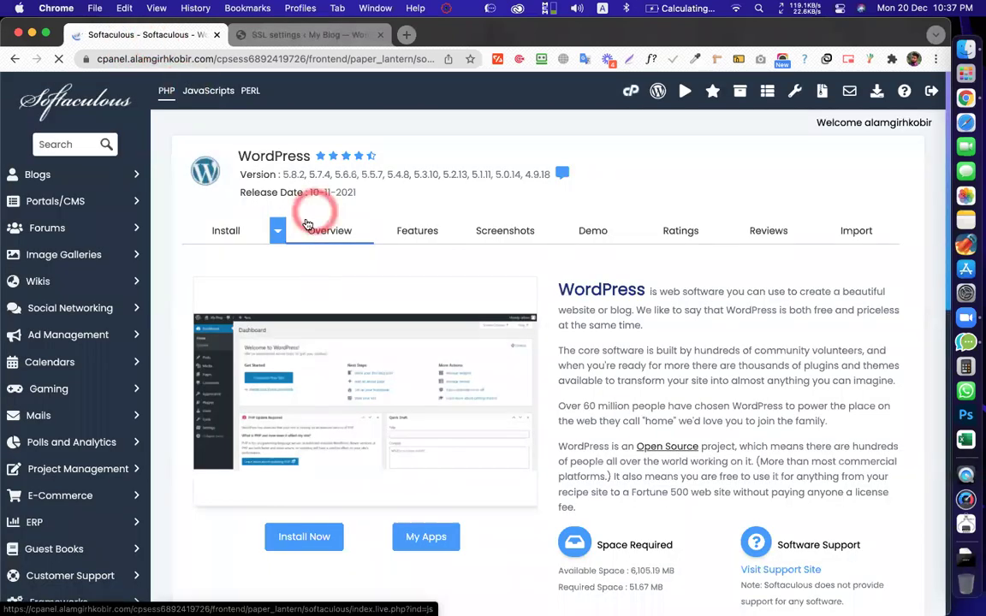
pyautogui.scroll(-5, 317, 214)
pyautogui.click(298, 216)
pyautogui.scroll(3, 274, 263)
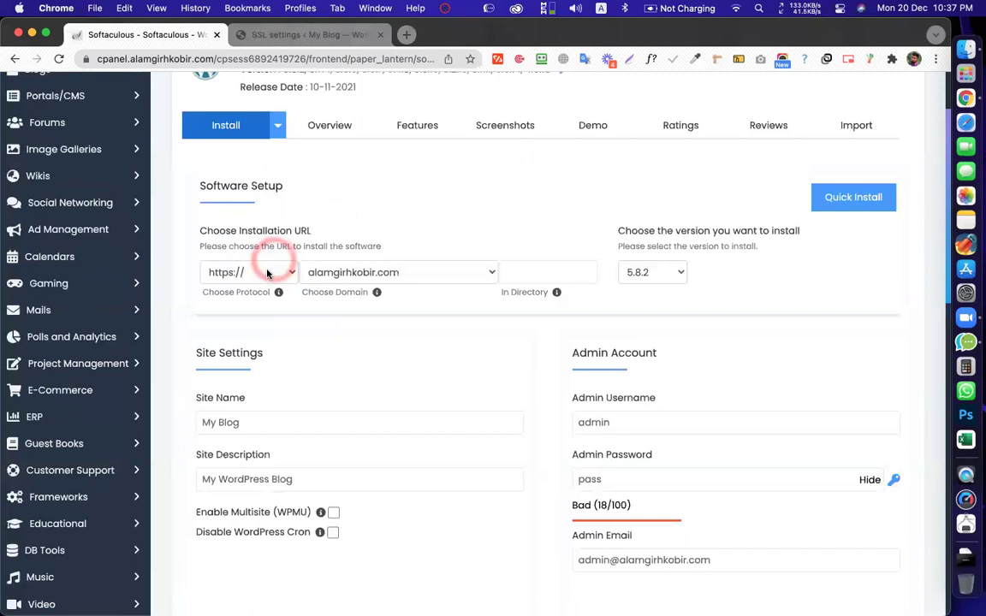
pyautogui.click(266, 272)
pyautogui.click(294, 320)
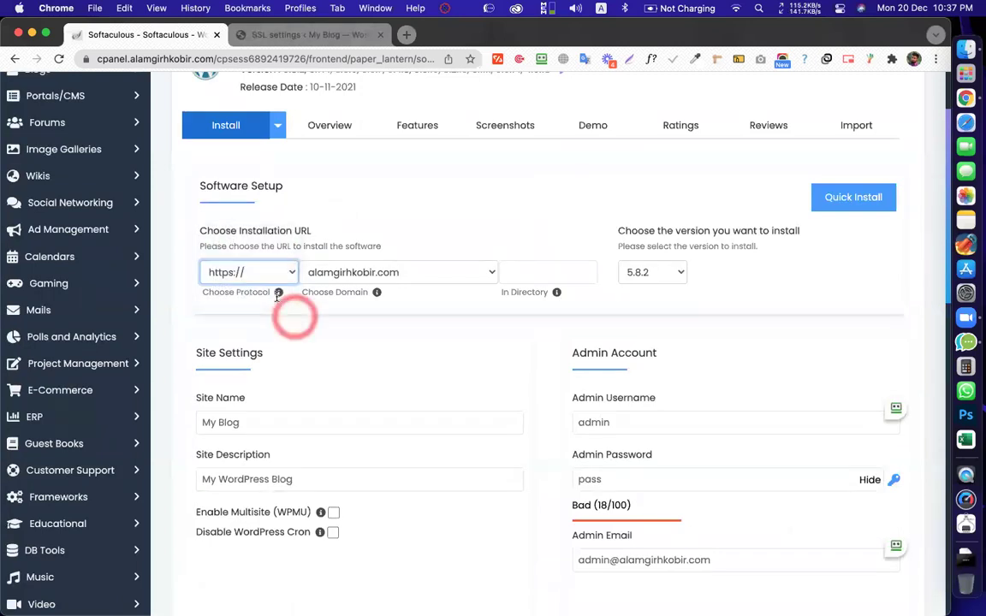
pyautogui.scroll(3, 231, 162)
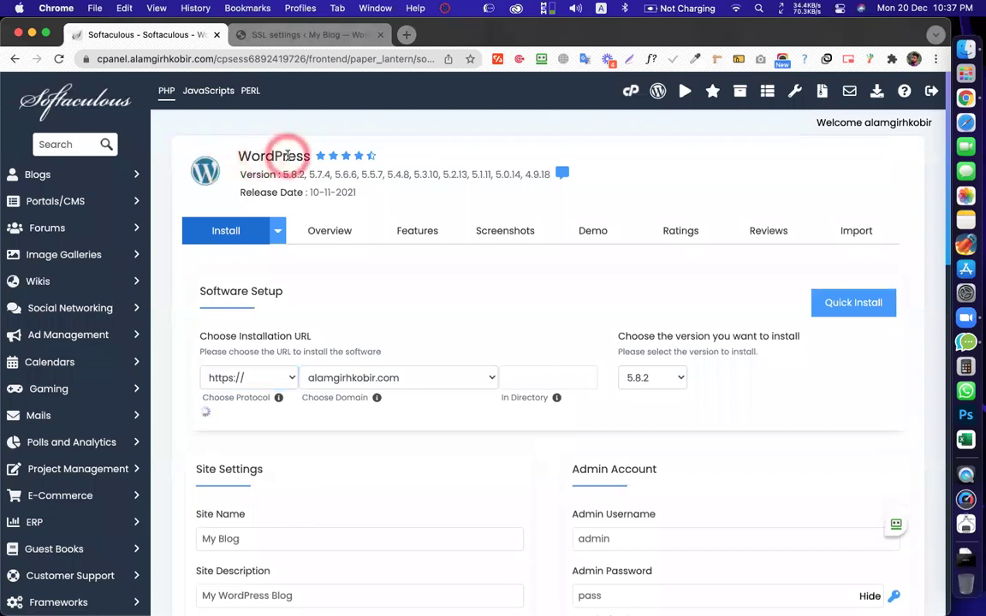
pyautogui.click(246, 387)
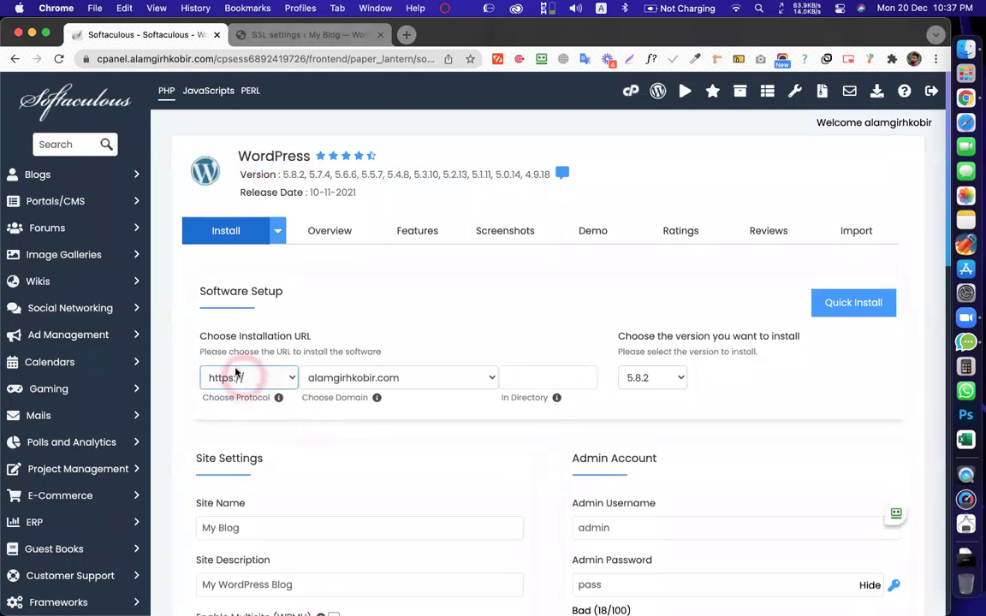
pyautogui.click(384, 245)
# Bring the My Blog guest window forward and place the caret in its address
pyautogui.hotkey('ctrl', 'Up')
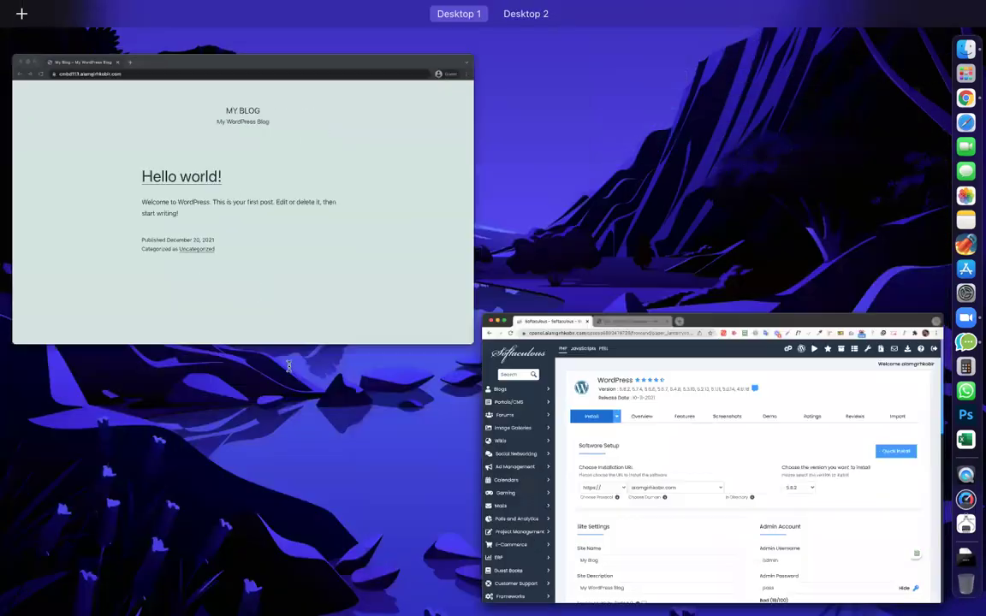
pyautogui.click(285, 355)
pyautogui.hotkey('ctrl', 'Up')
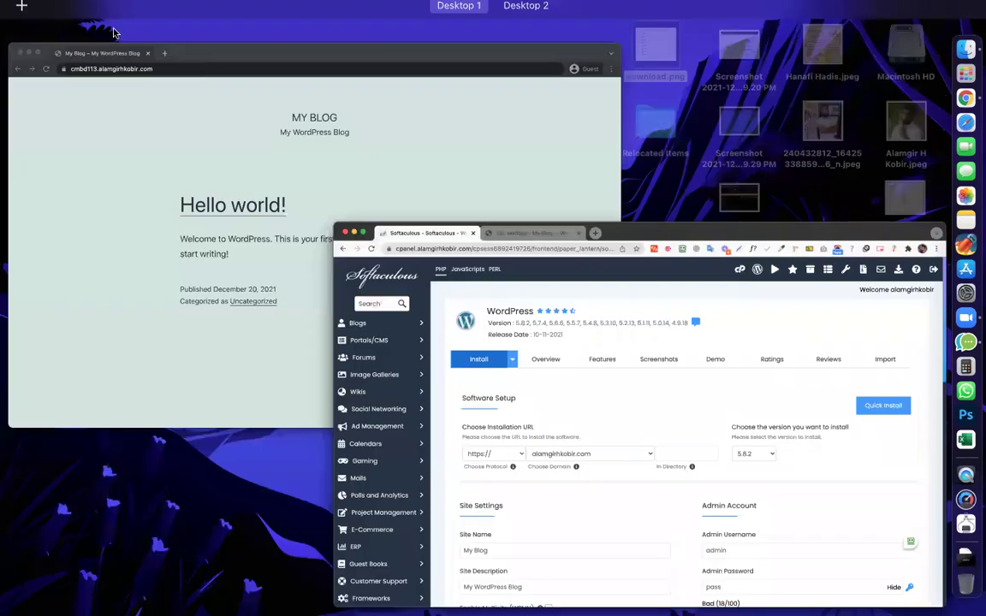
pyautogui.click(292, 193)
pyautogui.click(116, 58)
pyautogui.click(104, 56)
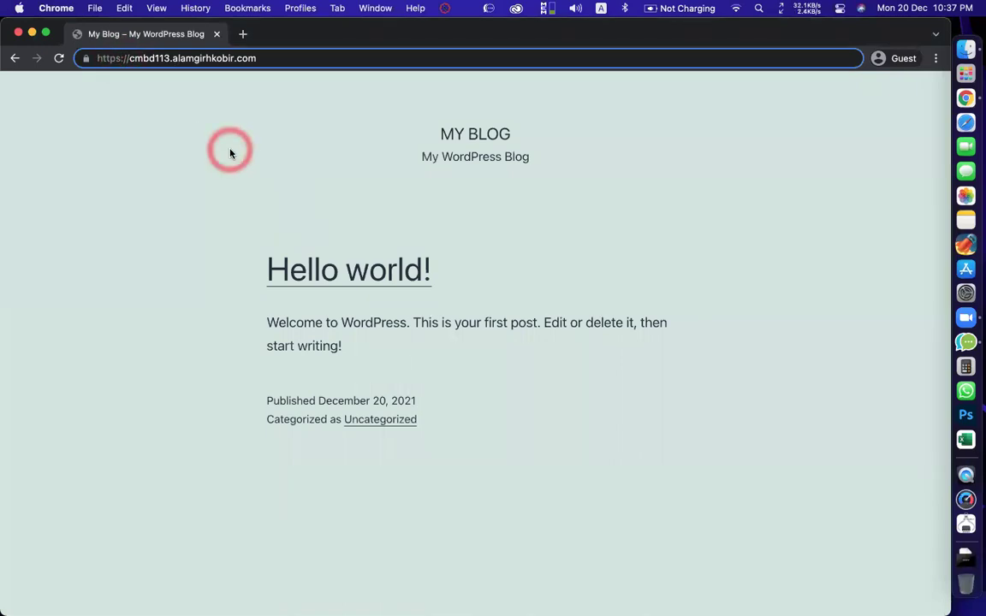
# Reload the blog over plain http, confirm it redirects to secure https, then close the window
pyautogui.press('BackSpace')
pyautogui.press('Return')
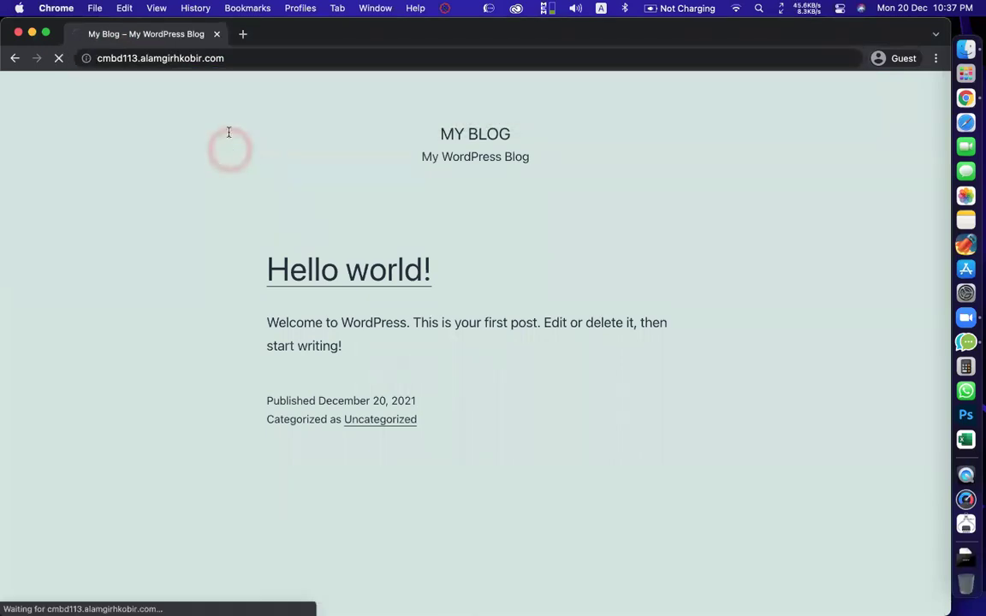
pyautogui.click(91, 60)
pyautogui.click(112, 286)
pyautogui.click(139, 53)
pyautogui.click(126, 57)
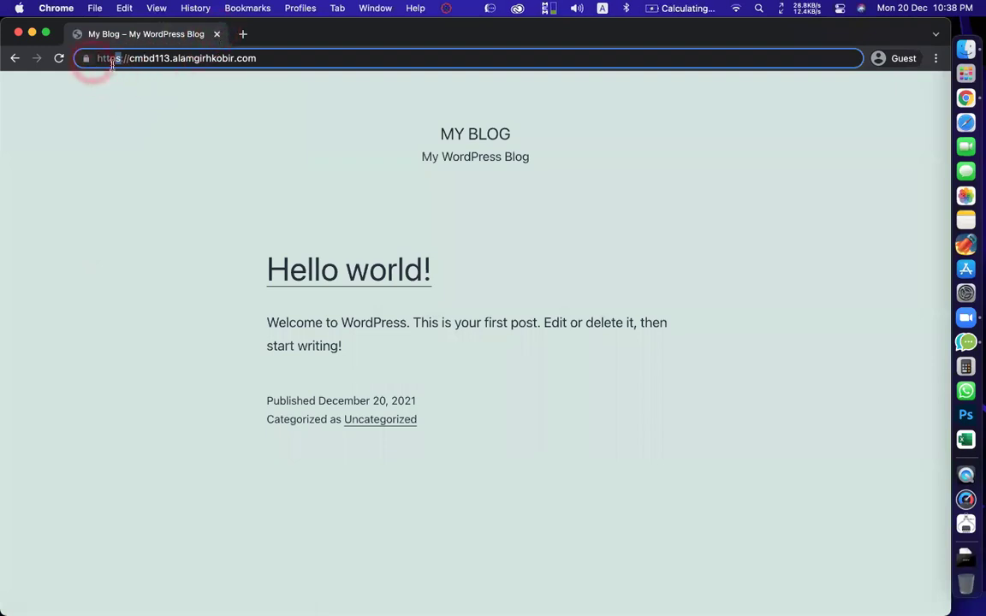
pyautogui.click(218, 34)
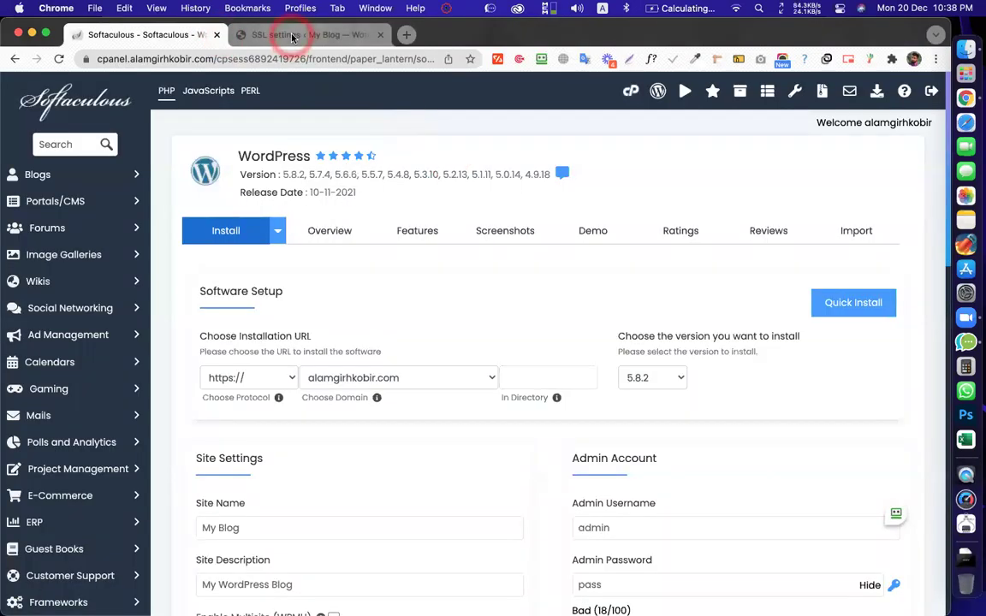
# Dismiss the security headers, SSL-activated, Google Analytics and 301 redirect tasks on the Really Simple SSL page
pyautogui.click(291, 36)
pyautogui.scroll(-3, 502, 337)
pyautogui.scroll(3, 499, 335)
pyautogui.scroll(-3, 280, 307)
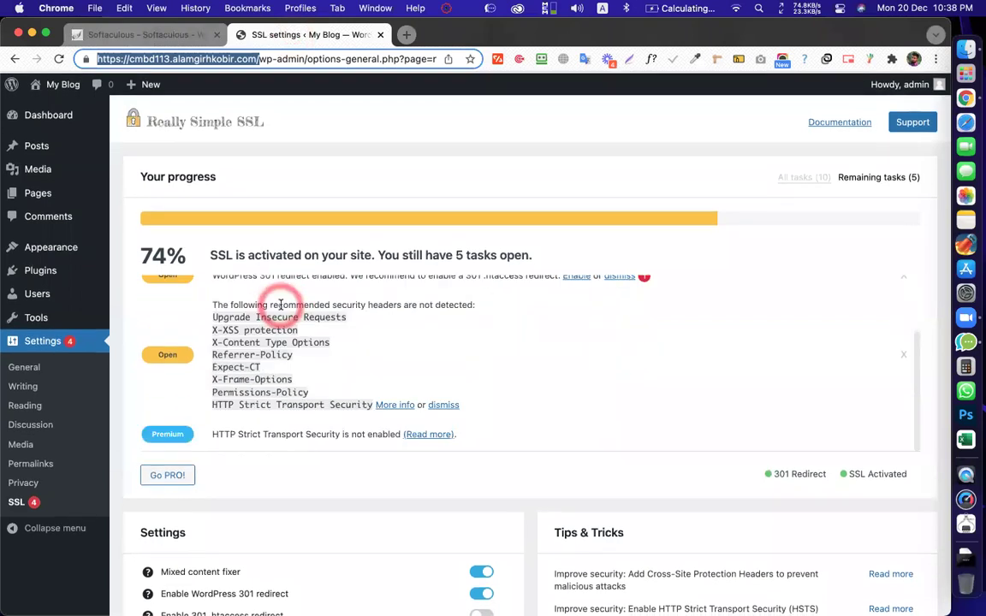
pyautogui.scroll(3, 288, 369)
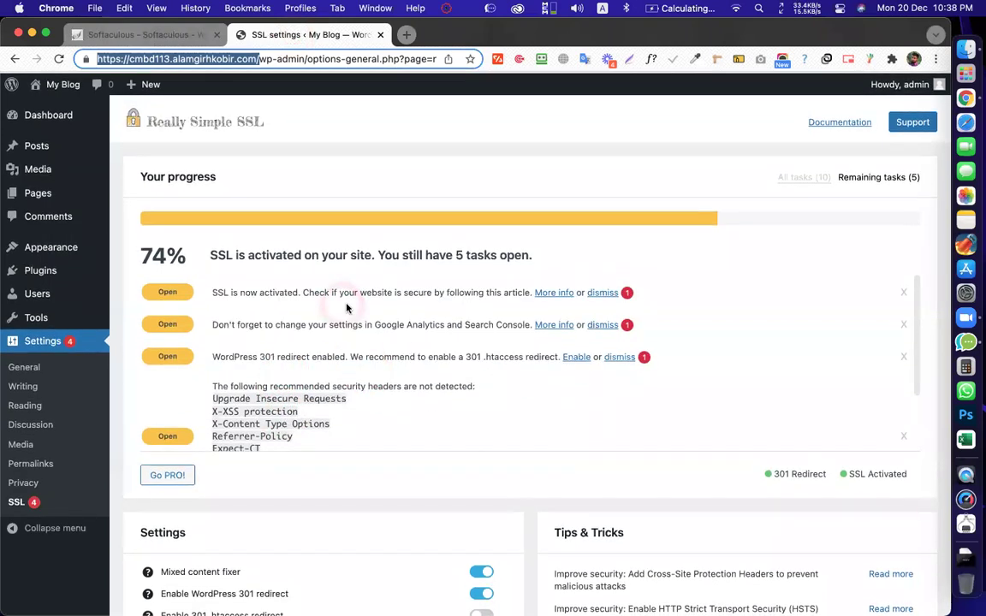
pyautogui.scroll(-3, 727, 282)
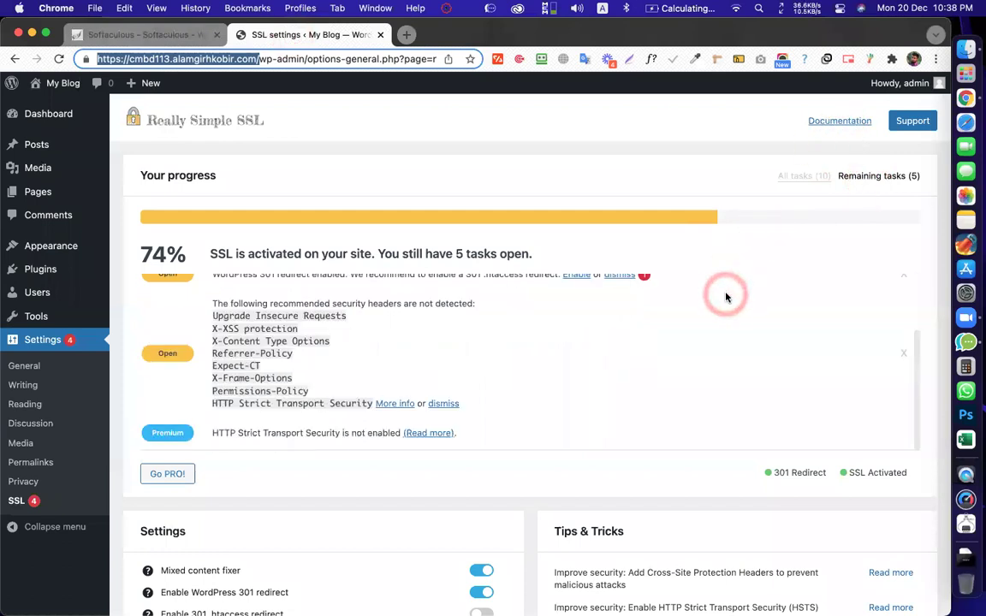
pyautogui.scroll(-5, 514, 348)
pyautogui.scroll(4, 897, 247)
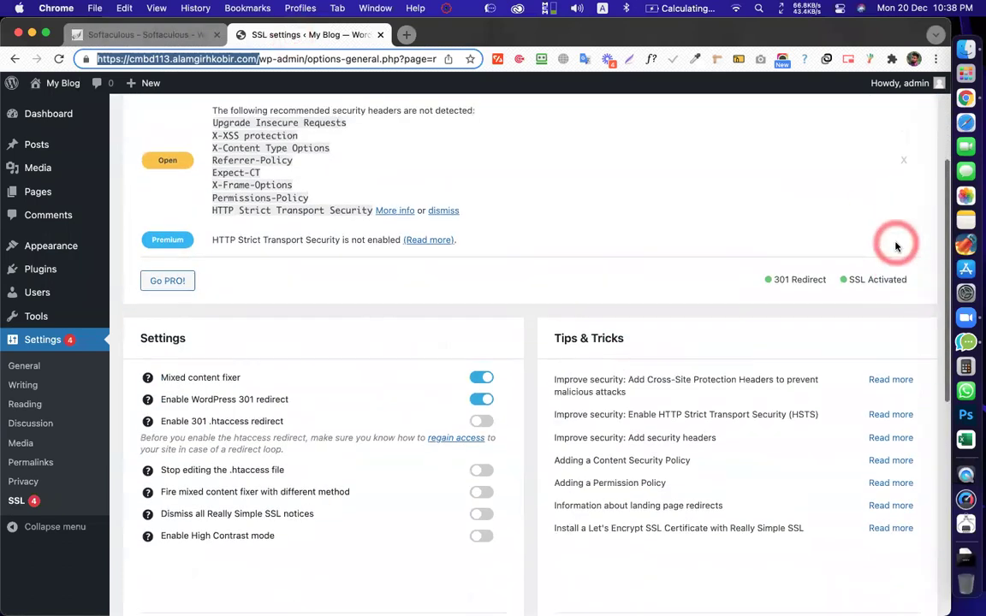
pyautogui.click(907, 315)
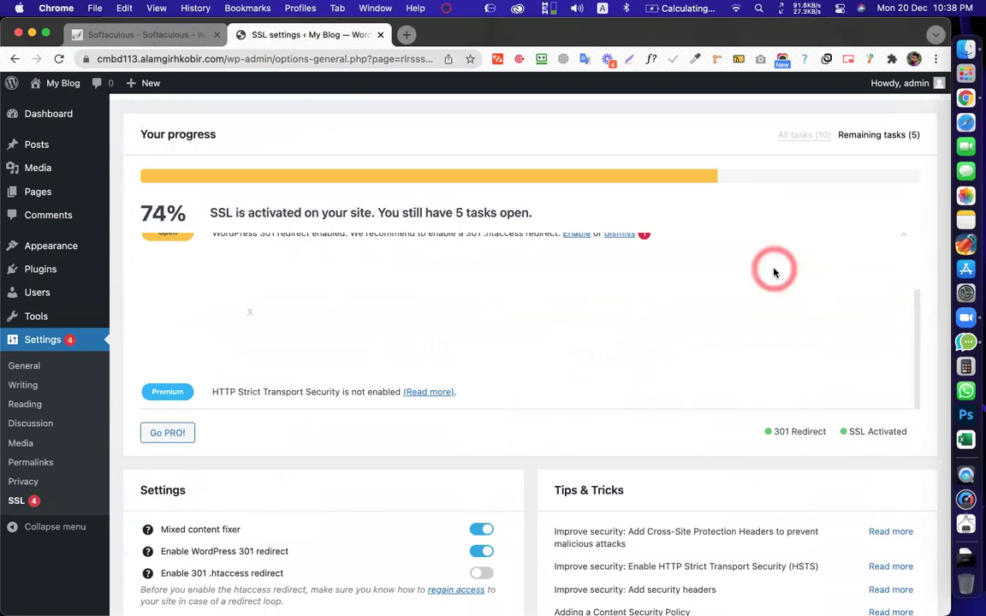
pyautogui.click(907, 293)
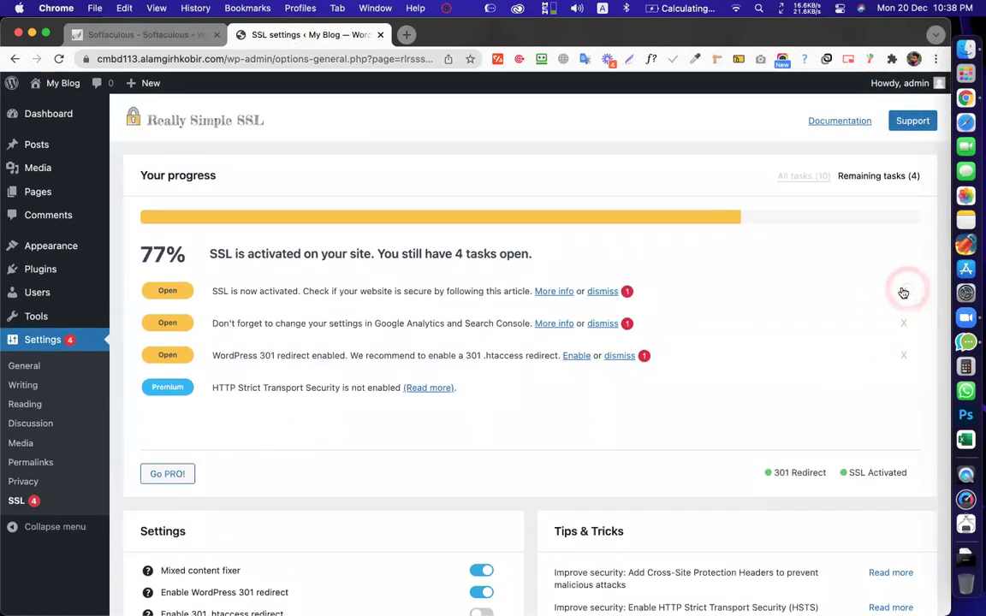
pyautogui.click(904, 295)
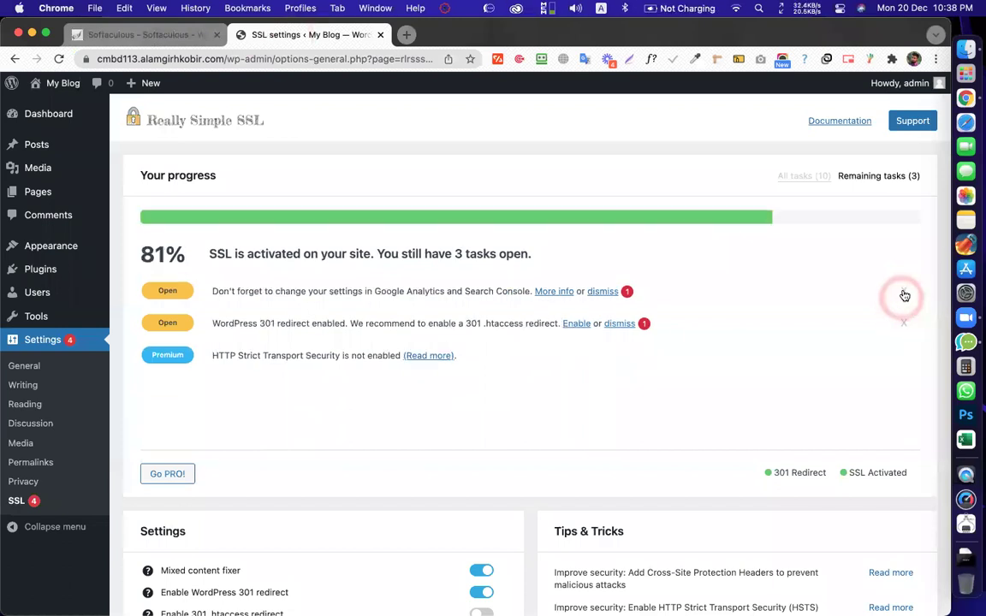
pyautogui.click(904, 295)
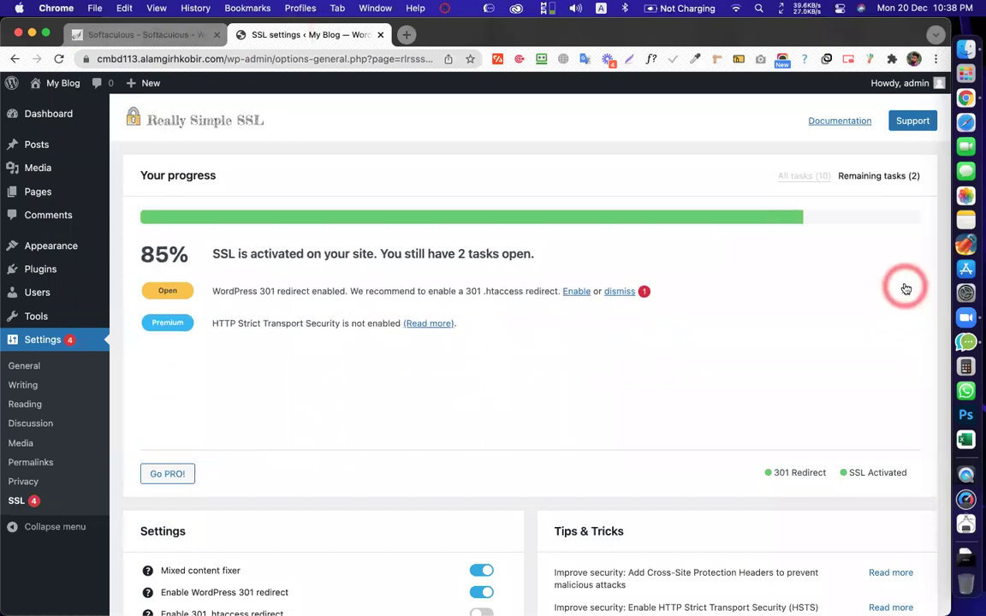
pyautogui.click(905, 290)
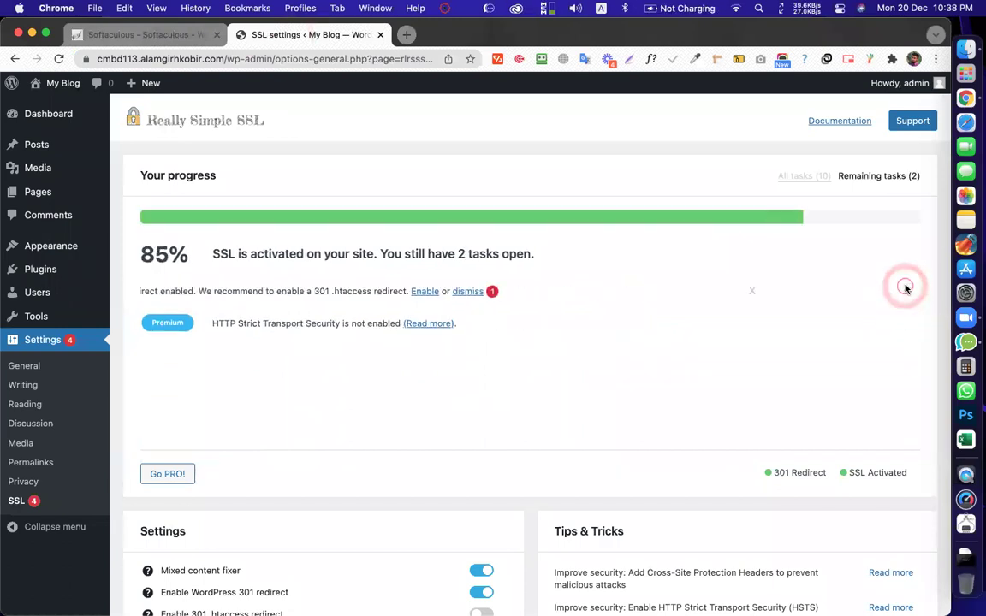
# Review the remaining task count and the page's secure connection details
pyautogui.doubleClick(482, 255)
pyautogui.click(482, 255)
pyautogui.click(519, 258)
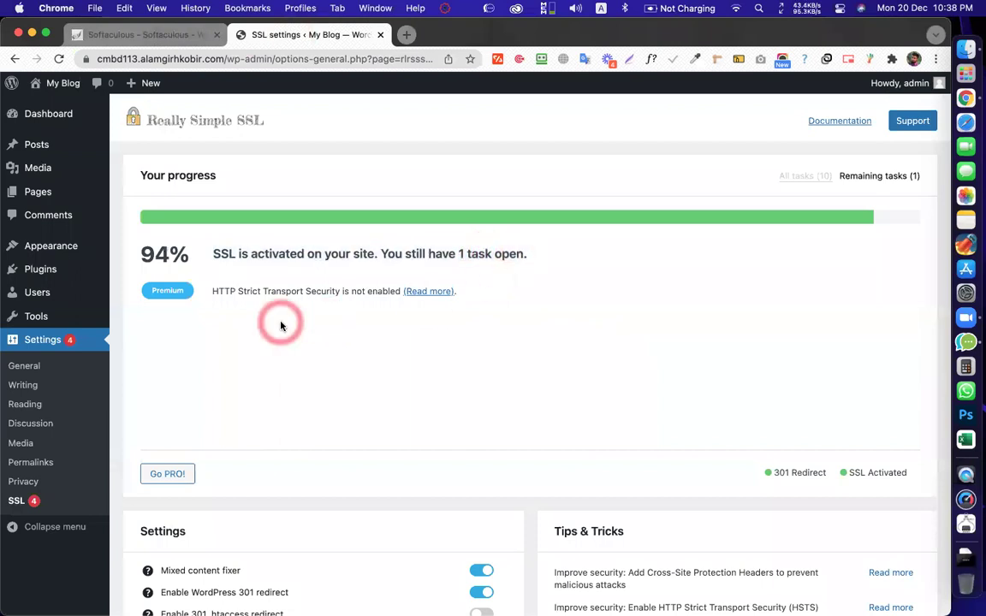
pyautogui.moveTo(196, 466); pyautogui.dragTo(110, 76)
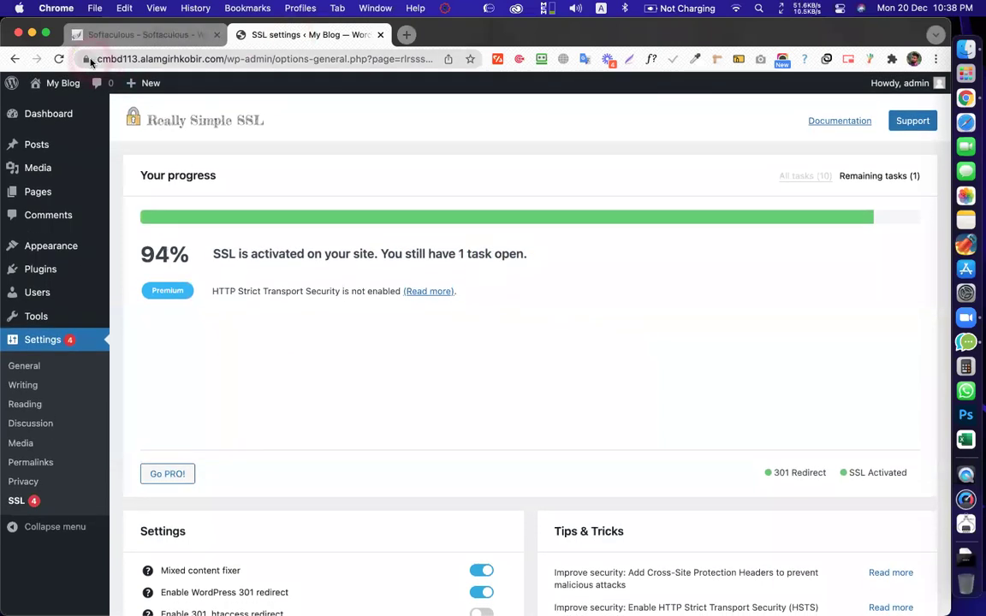
pyautogui.click(87, 60)
pyautogui.click(364, 126)
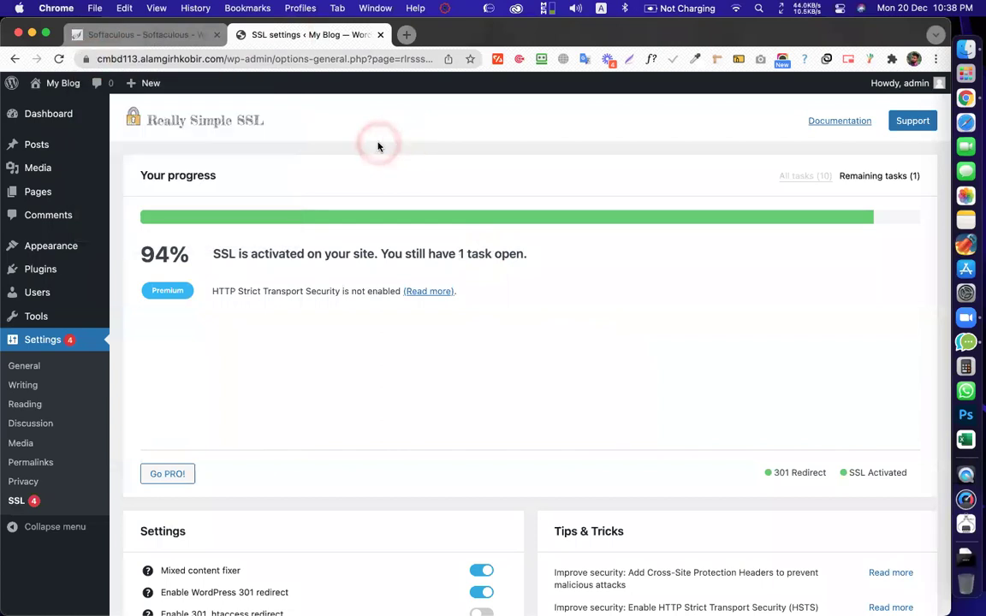
pyautogui.moveTo(206, 176); pyautogui.dragTo(133, 295)
pyautogui.moveTo(24, 563); pyautogui.dragTo(284, 385)
pyautogui.scroll(-1, 284, 385)
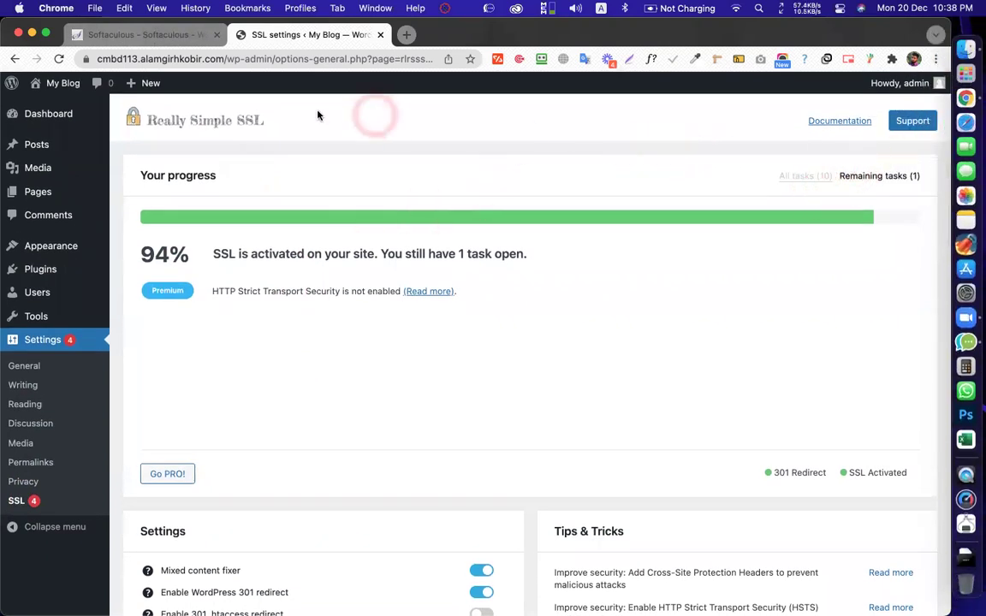
# Open the My Blog Dashboard and inspect its full https admin address
pyautogui.click(51, 114)
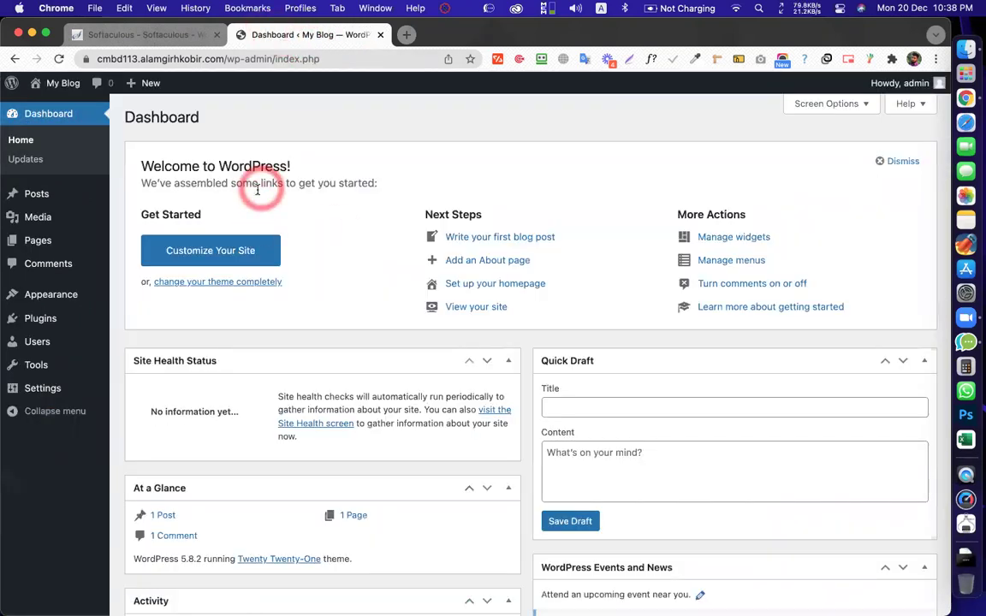
pyautogui.tripleClick(257, 190)
pyautogui.click(295, 186)
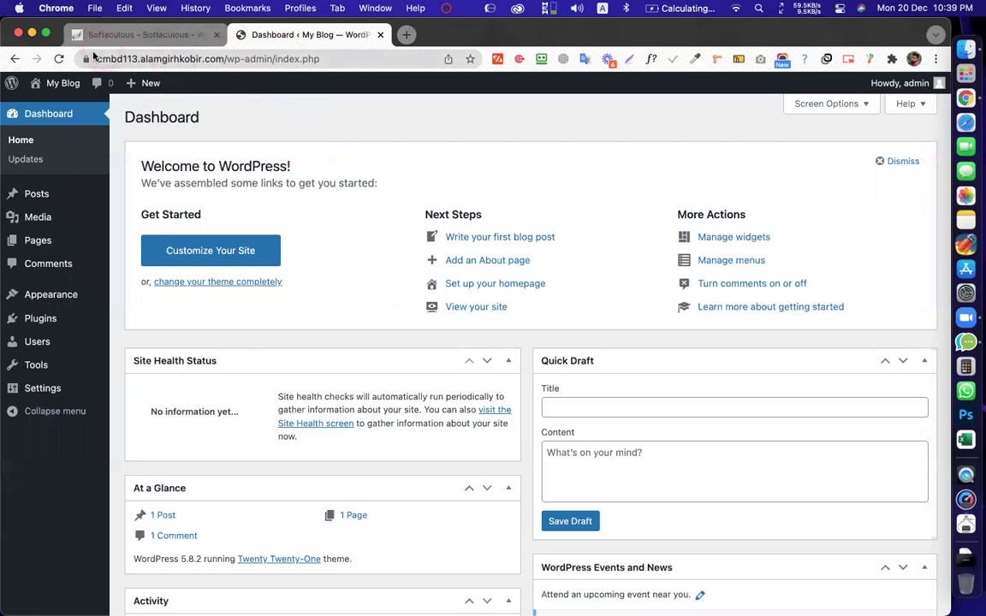
pyautogui.click(103, 57)
pyautogui.click(110, 58)
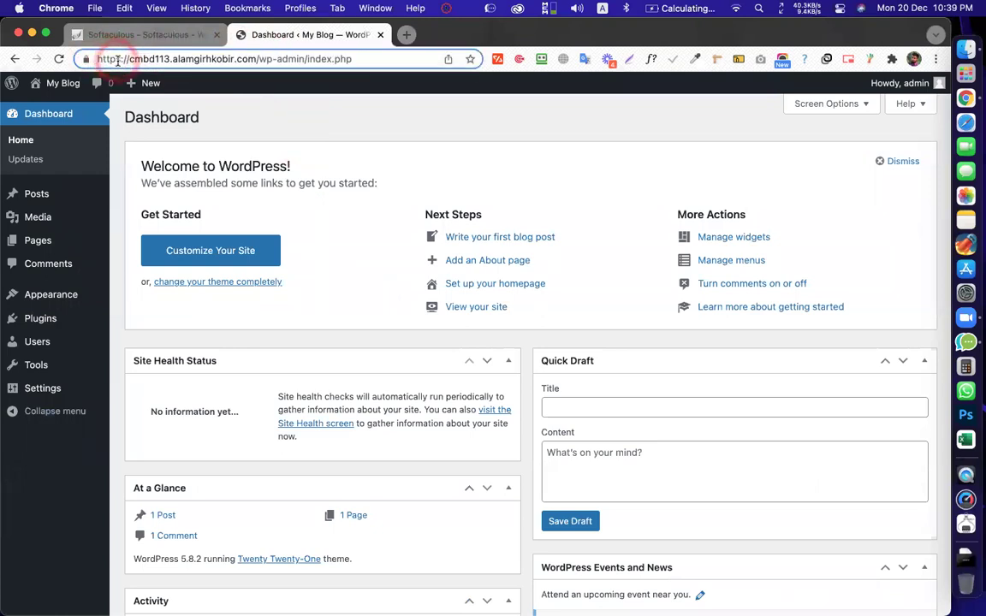
pyautogui.click(118, 60)
pyautogui.click(244, 110)
pyautogui.scroll(-2, 359, 169)
pyautogui.scroll(2, 358, 168)
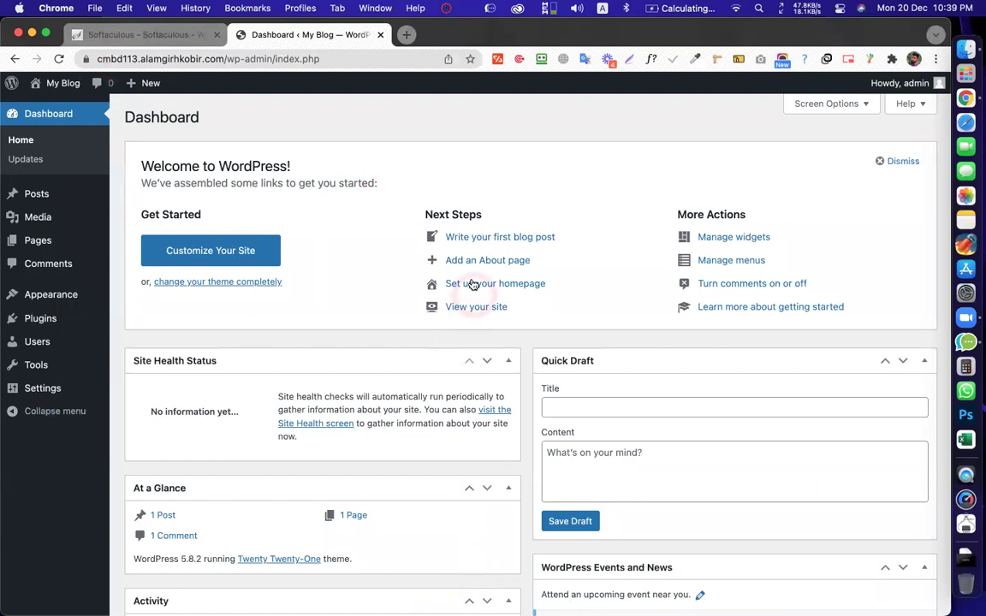
pyautogui.moveTo(442, 135); pyautogui.dragTo(479, 137)
# Open Installed Plugins and review the 3 plugins, with Really Simple SSL 5.2.1 active
pyautogui.click(40, 317)
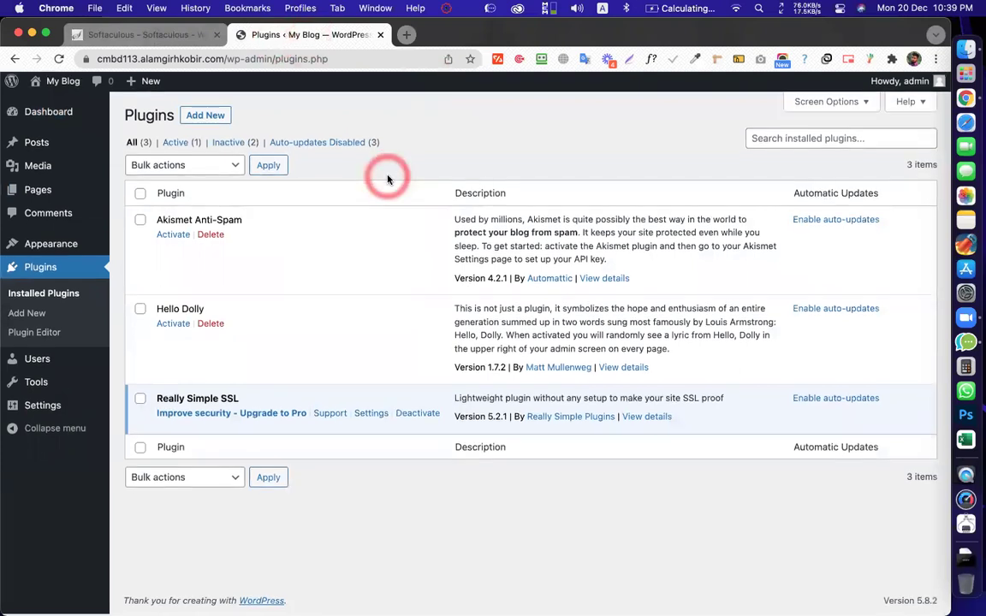
pyautogui.moveTo(387, 178); pyautogui.dragTo(457, 176)
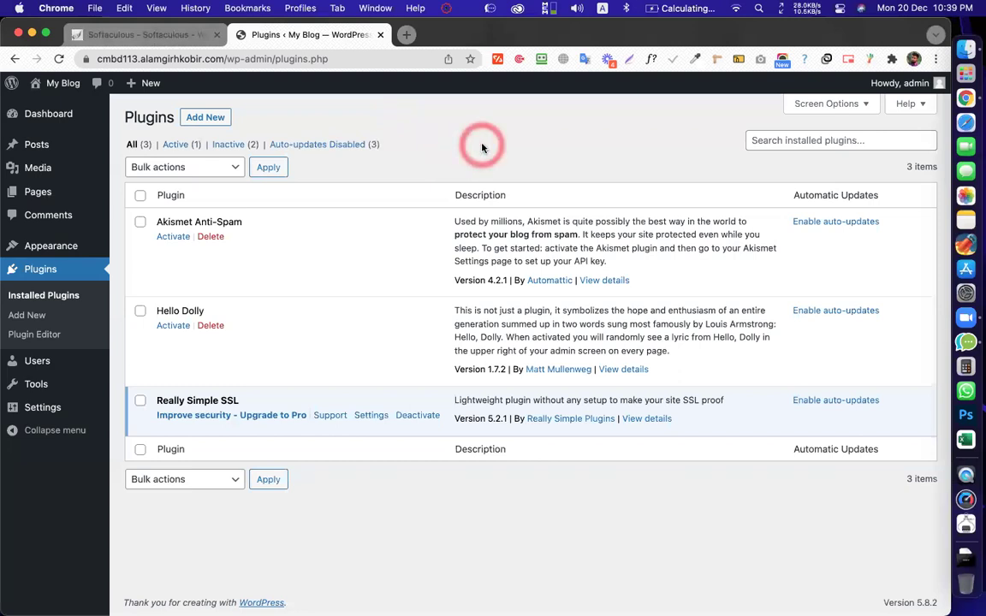
pyautogui.click(482, 148)
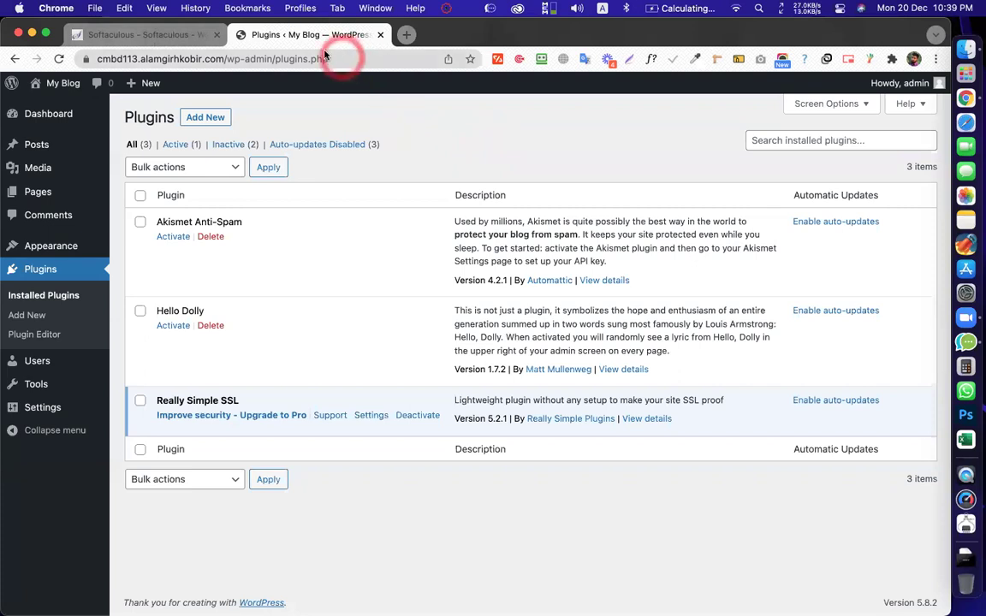
pyautogui.click(386, 143)
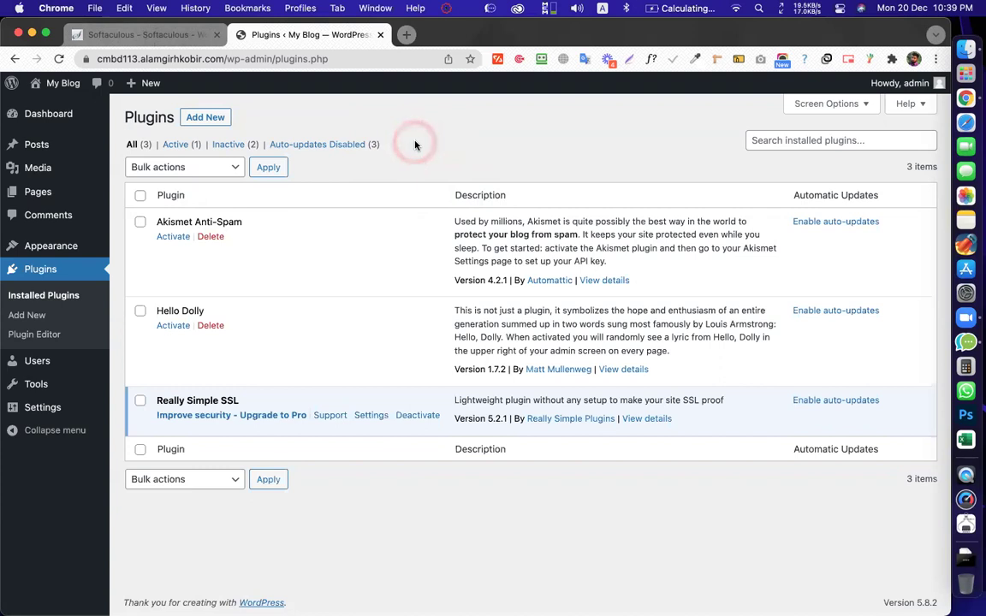
pyautogui.moveTo(410, 146); pyautogui.dragTo(347, 161)
pyautogui.hotkey('ctrl', 'Up')
pyautogui.click(408, 190)
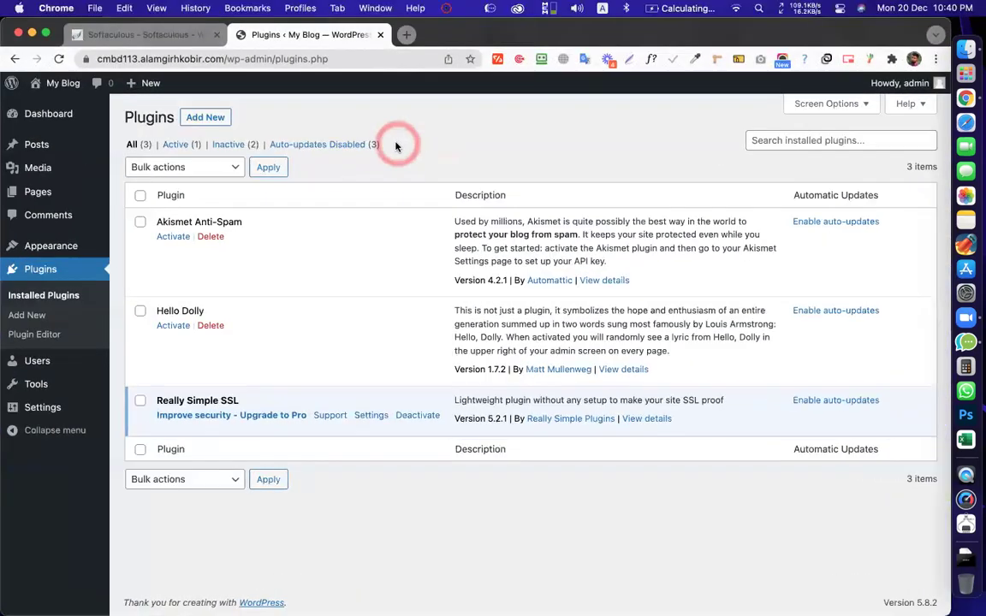
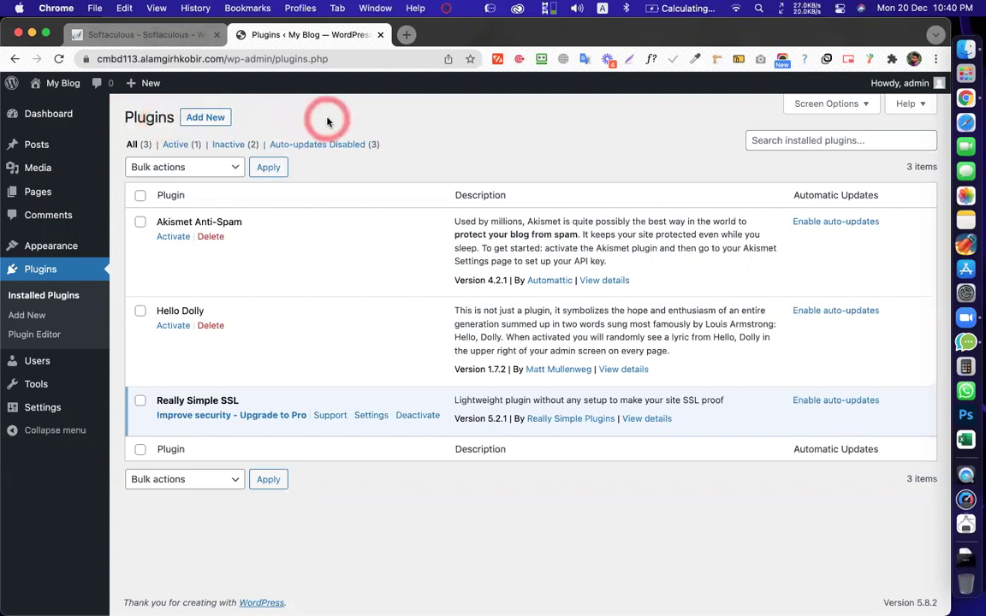
# Scroll the plugins list, then go to the All Users page
pyautogui.scroll(-1, 374, 155)
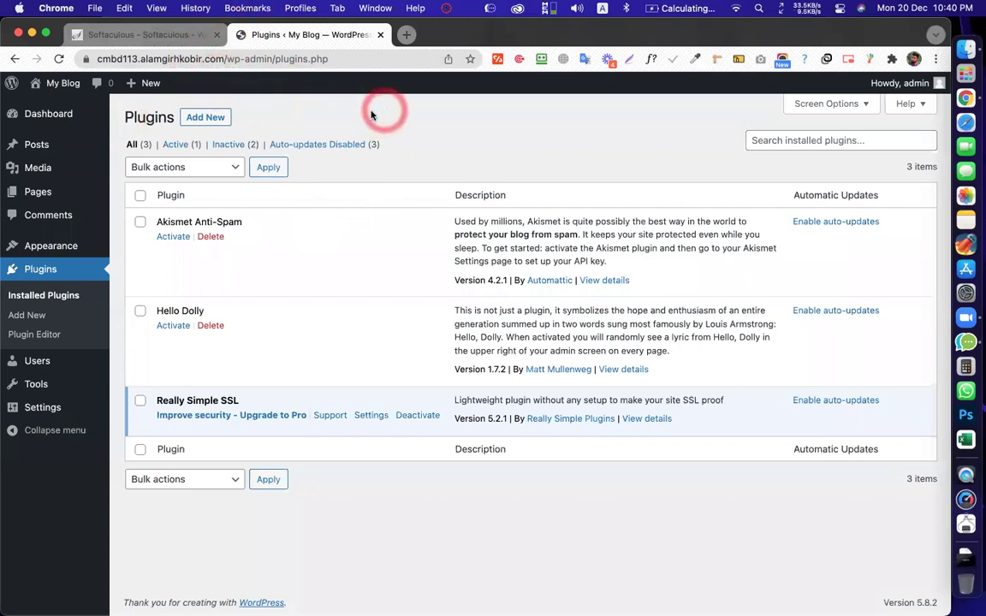
pyautogui.click(35, 358)
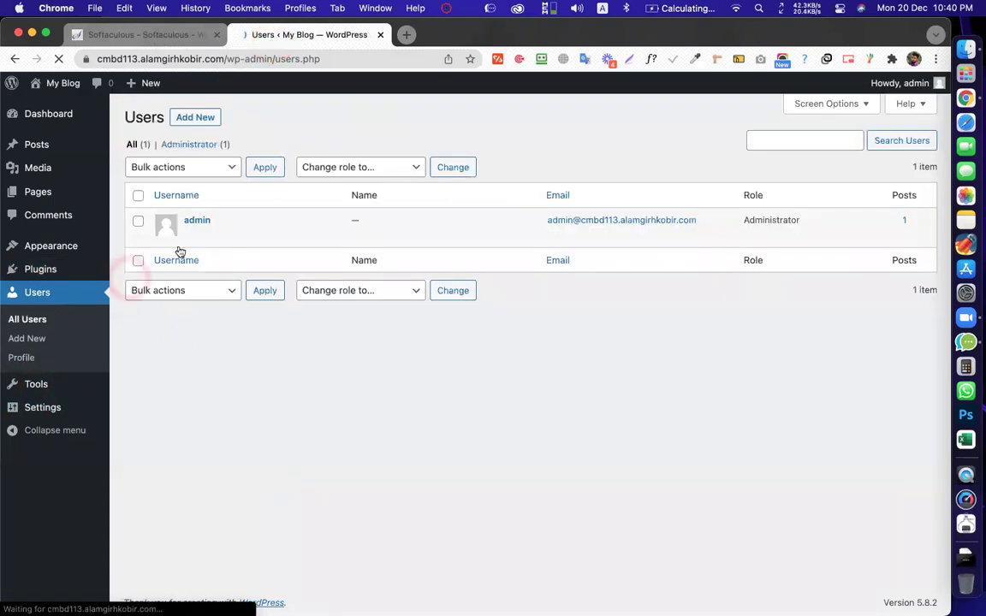
# Edit the admin profile, replacing the suggested password with a short custom one and confirming weak use
pyautogui.click(191, 235)
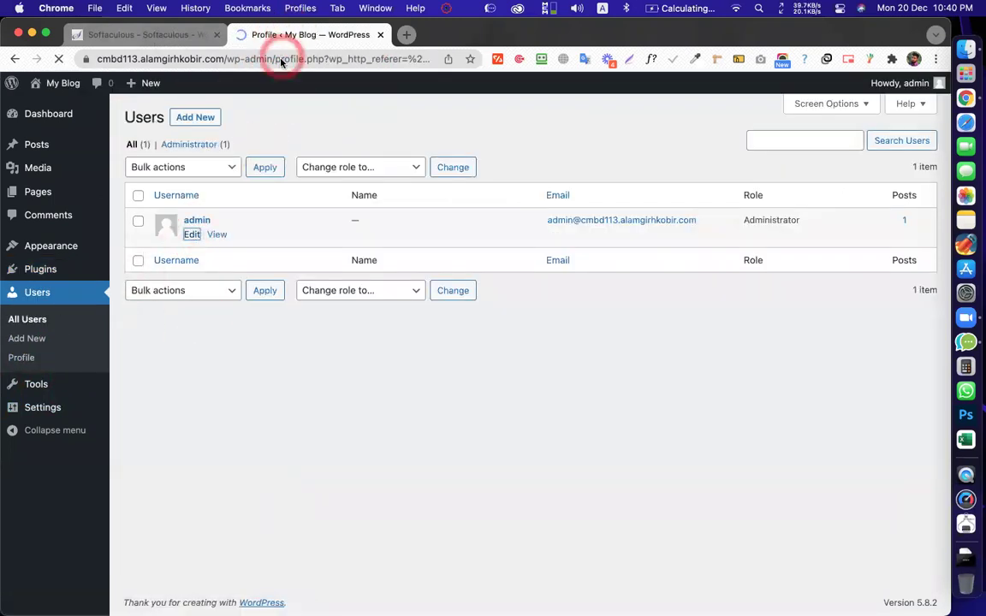
pyautogui.scroll(-15, 282, 225)
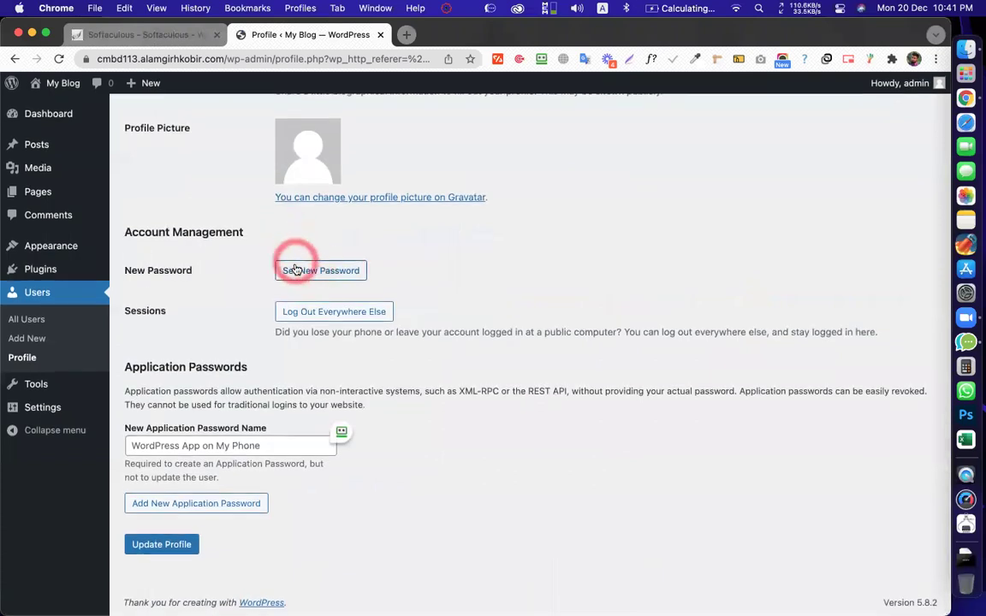
pyautogui.click(294, 270)
pyautogui.tripleClick(359, 293)
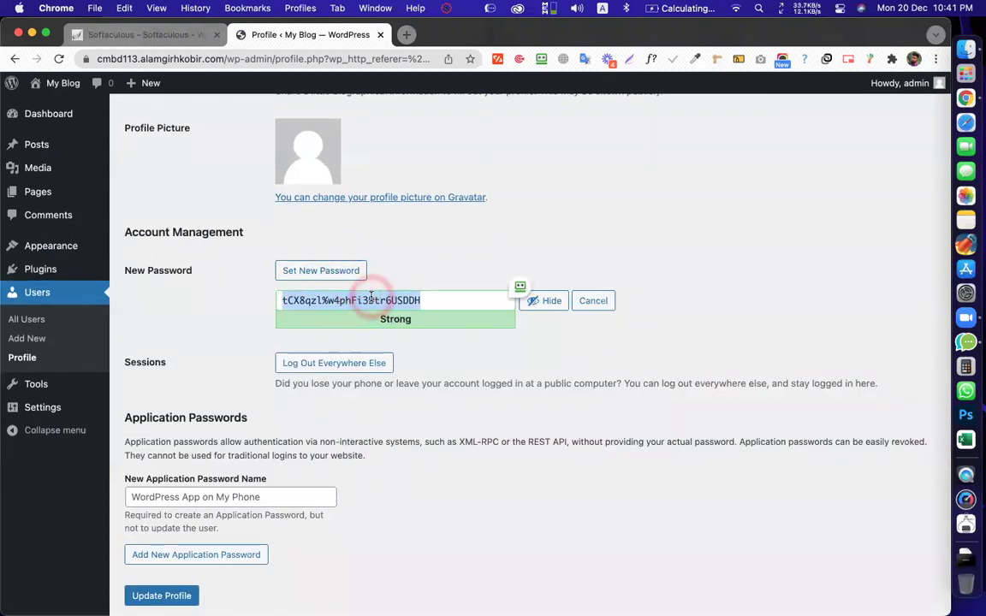
pyautogui.tripleClick(370, 295)
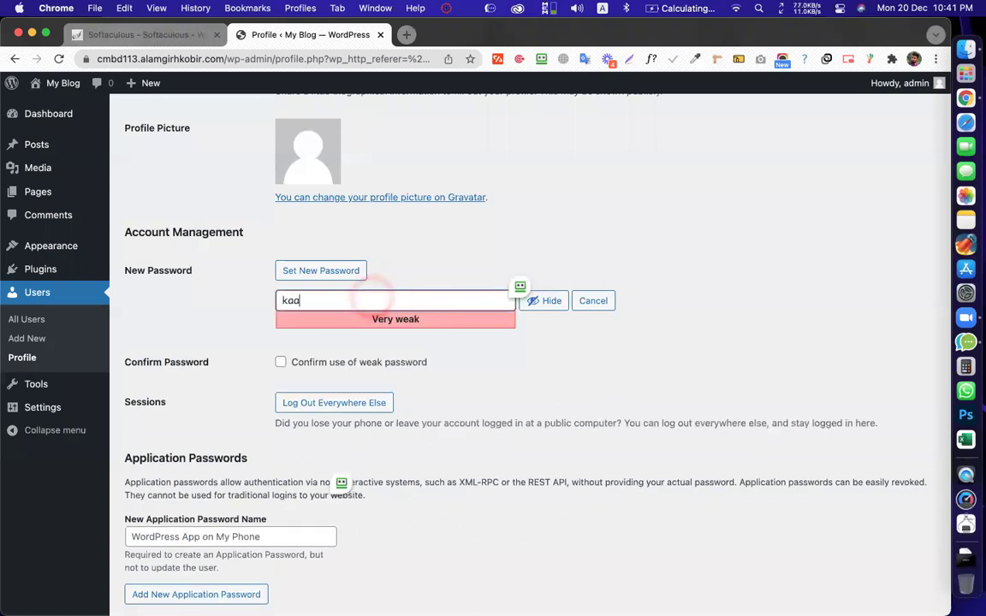
pyautogui.click(280, 363)
# Withdraw the weak-password confirmation and lengthen the custom password until it rates Strong
pyautogui.scroll(-2, 283, 377)
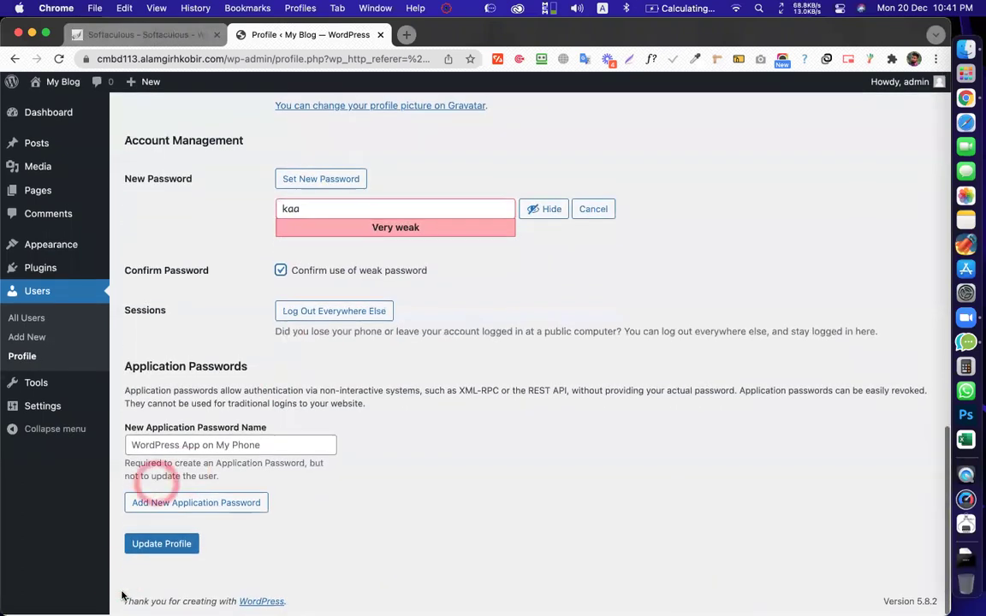
pyautogui.click(292, 274)
pyautogui.click(364, 210)
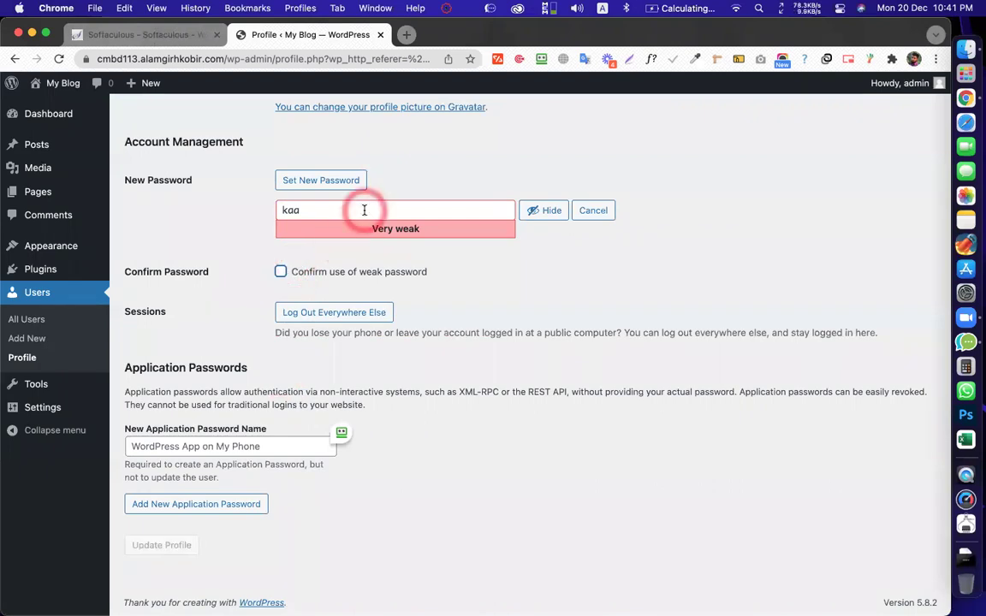
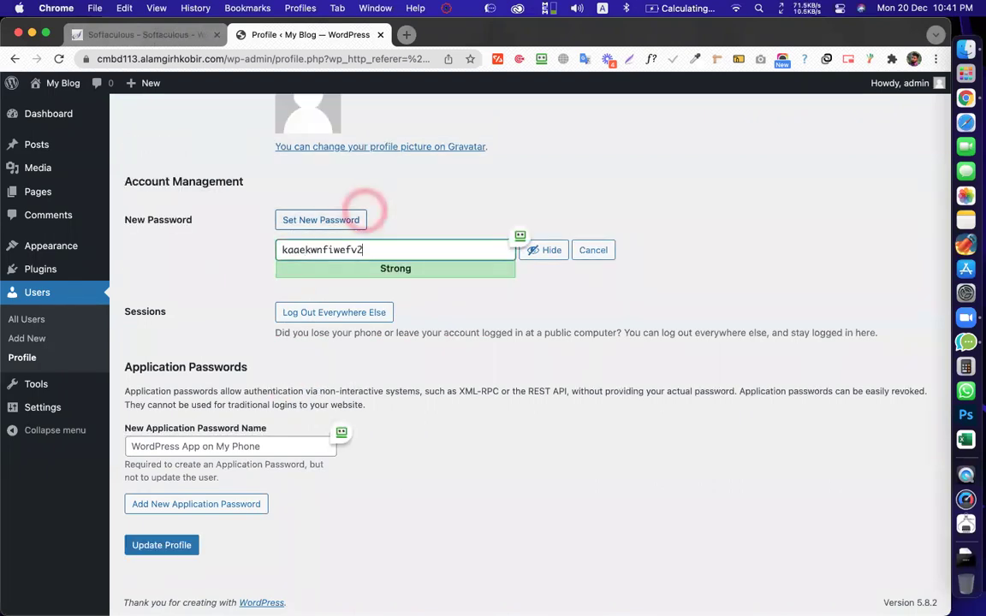
# Return to the Dashboard, leaving the profile page without saving
pyautogui.click(154, 548)
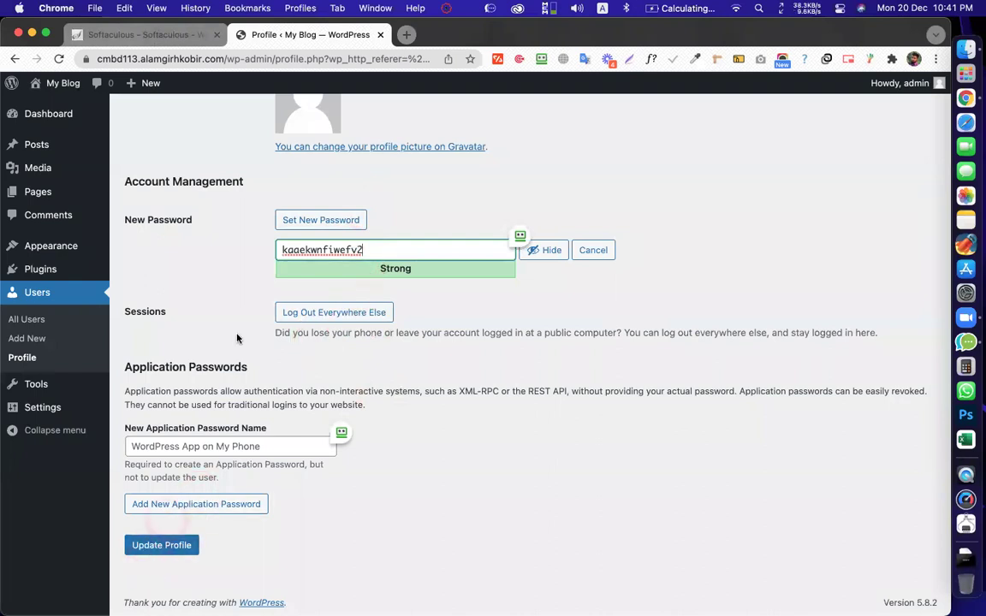
pyautogui.scroll(5, 171, 257)
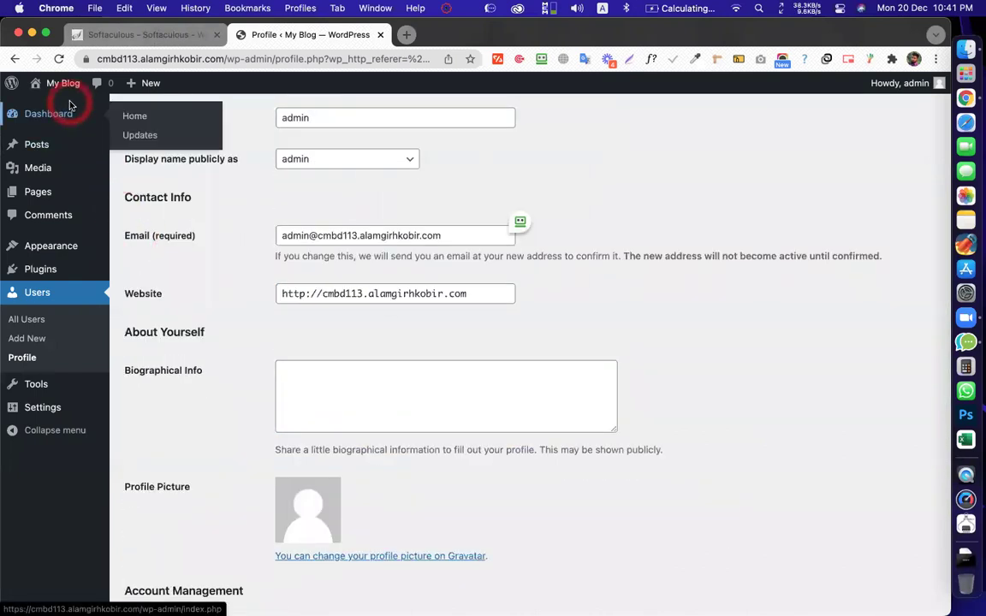
pyautogui.click(65, 110)
pyautogui.click(521, 259)
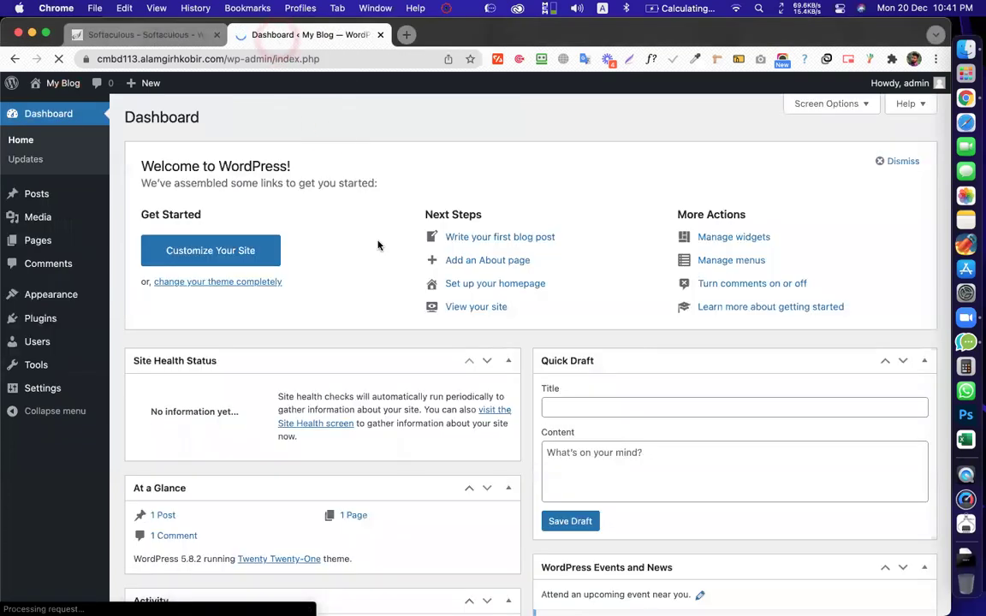
pyautogui.click(378, 244)
pyautogui.scroll(-2, 378, 244)
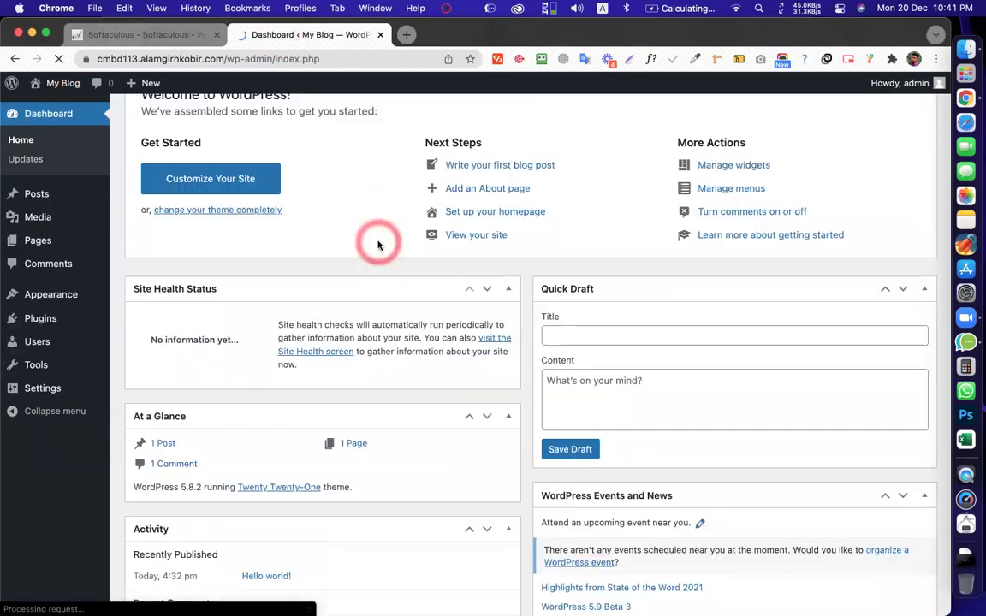
pyautogui.scroll(3, 378, 243)
pyautogui.moveTo(363, 181); pyautogui.dragTo(402, 189)
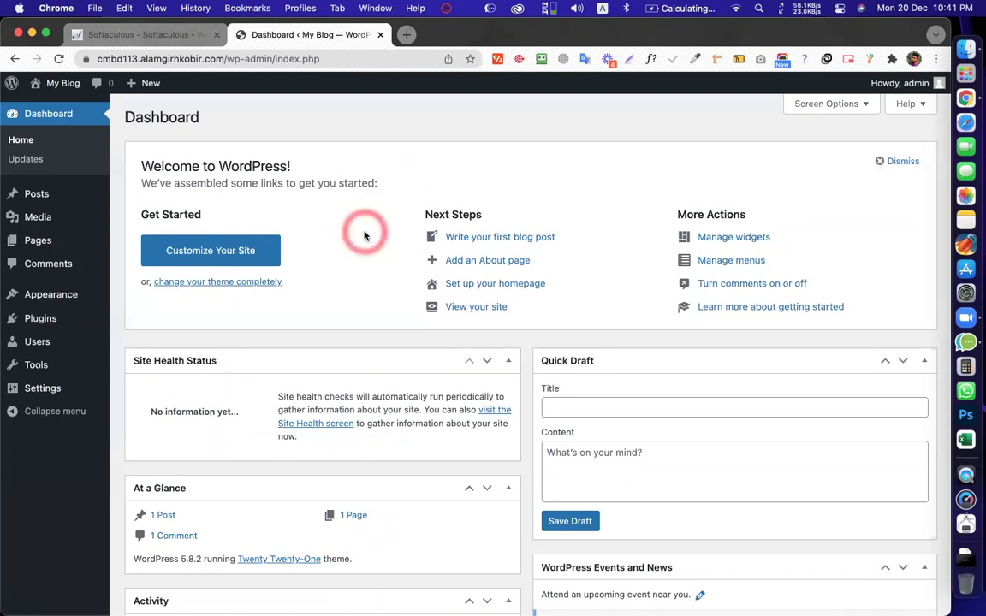
pyautogui.click(408, 34)
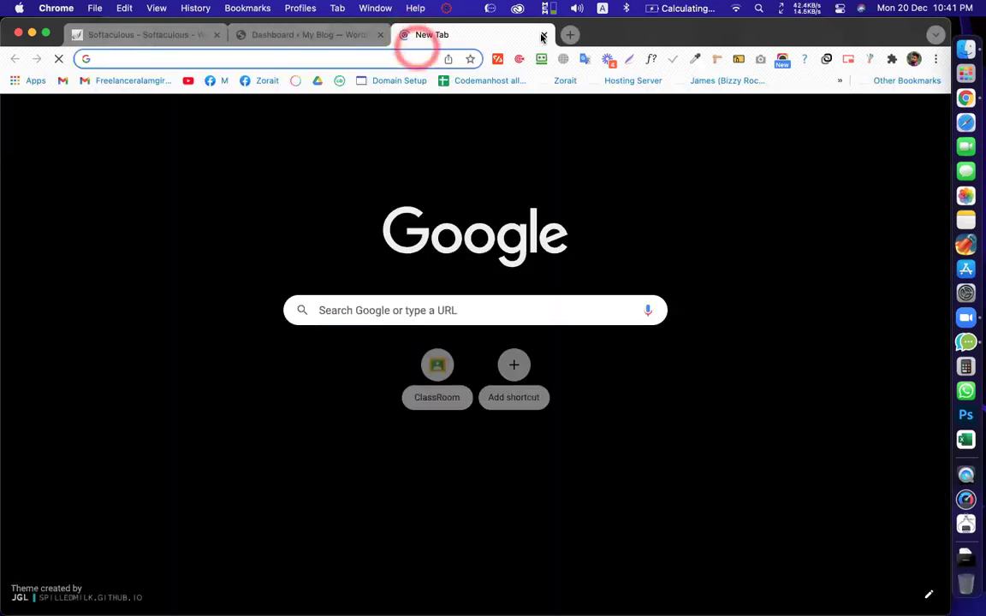
pyautogui.press('super+w')
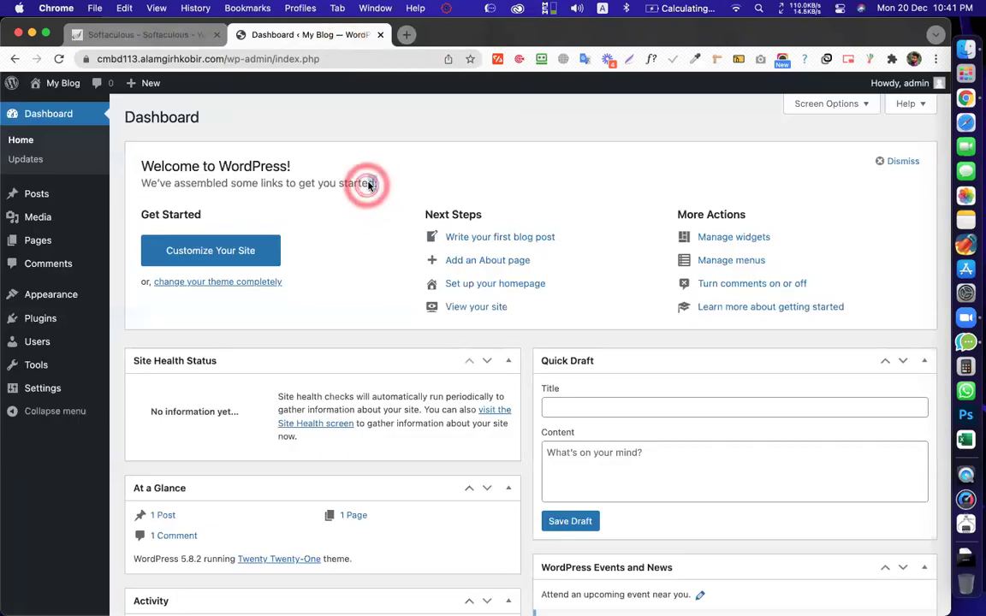
pyautogui.click(369, 186)
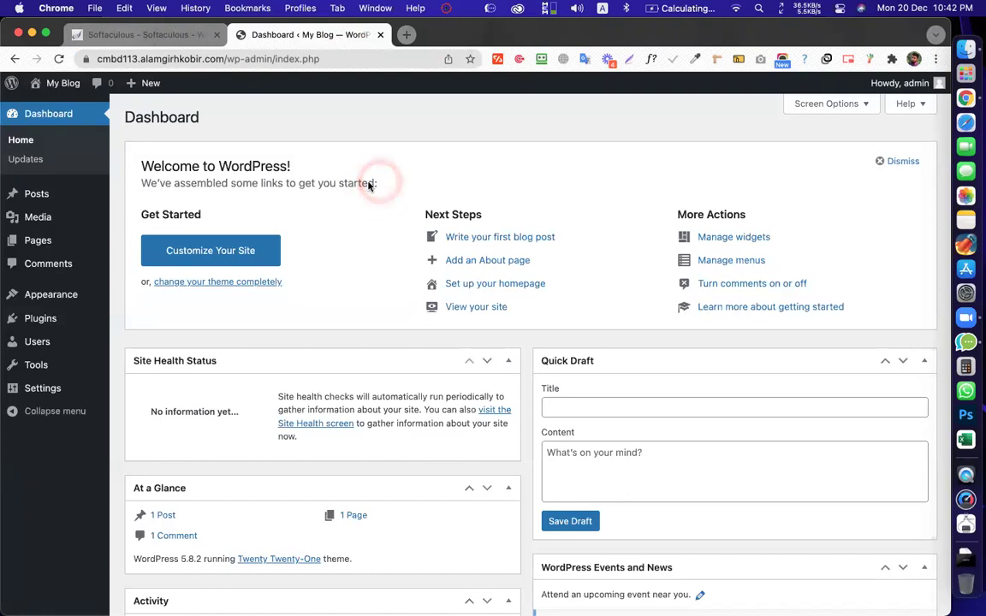
pyautogui.click(369, 186)
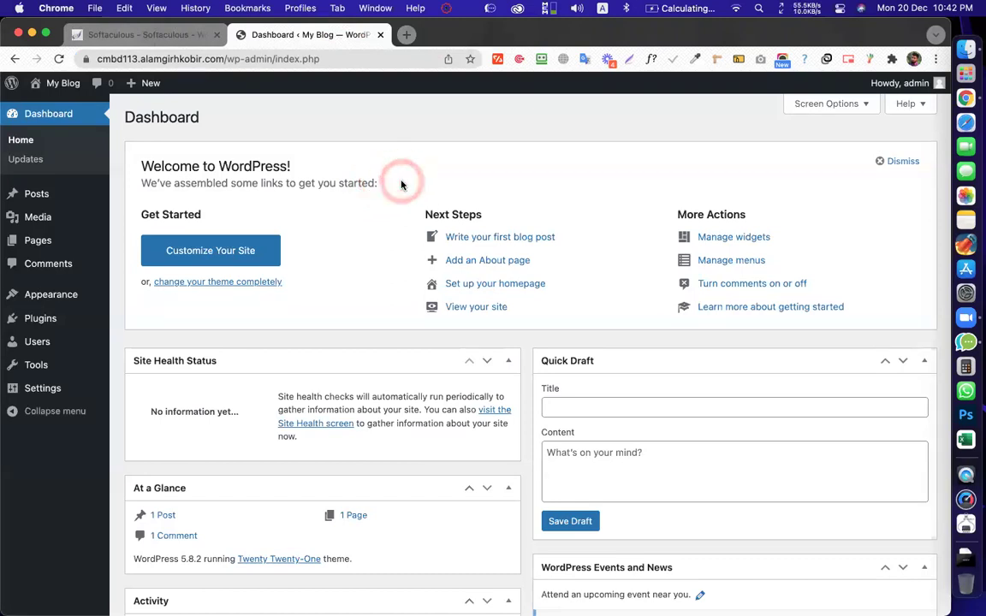
pyautogui.click(402, 185)
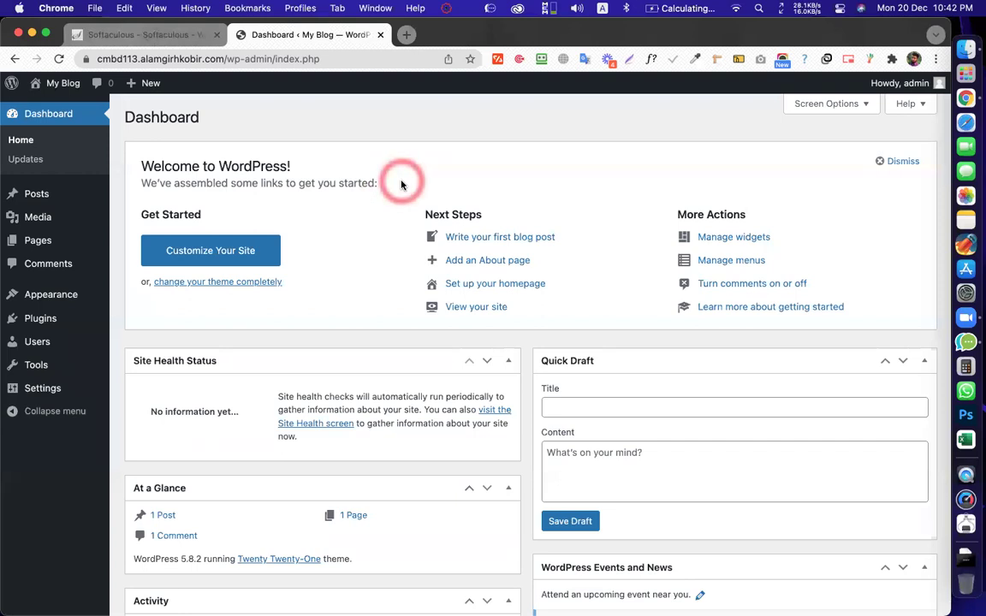
pyautogui.click(401, 185)
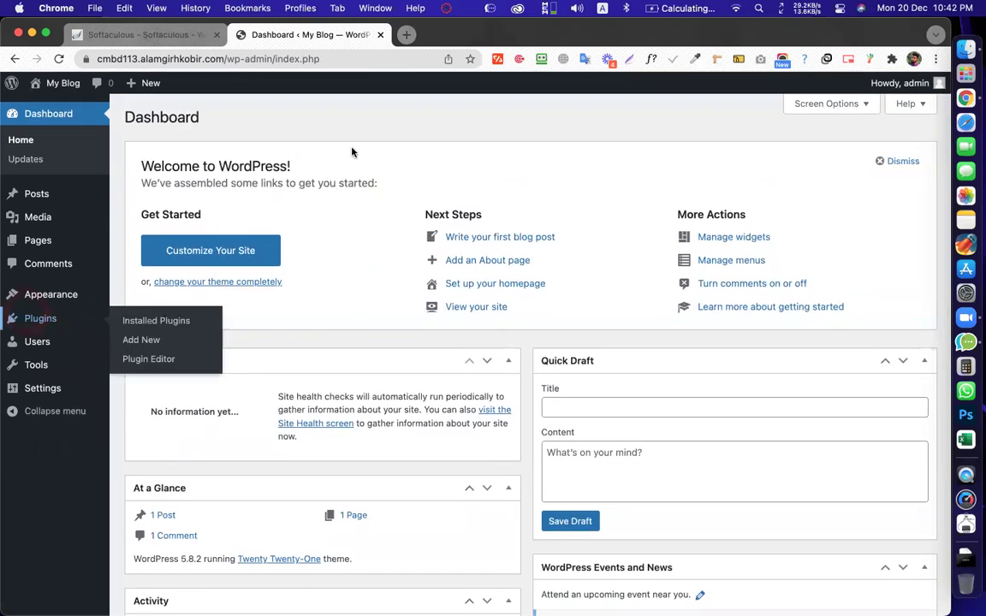
pyautogui.click(351, 152)
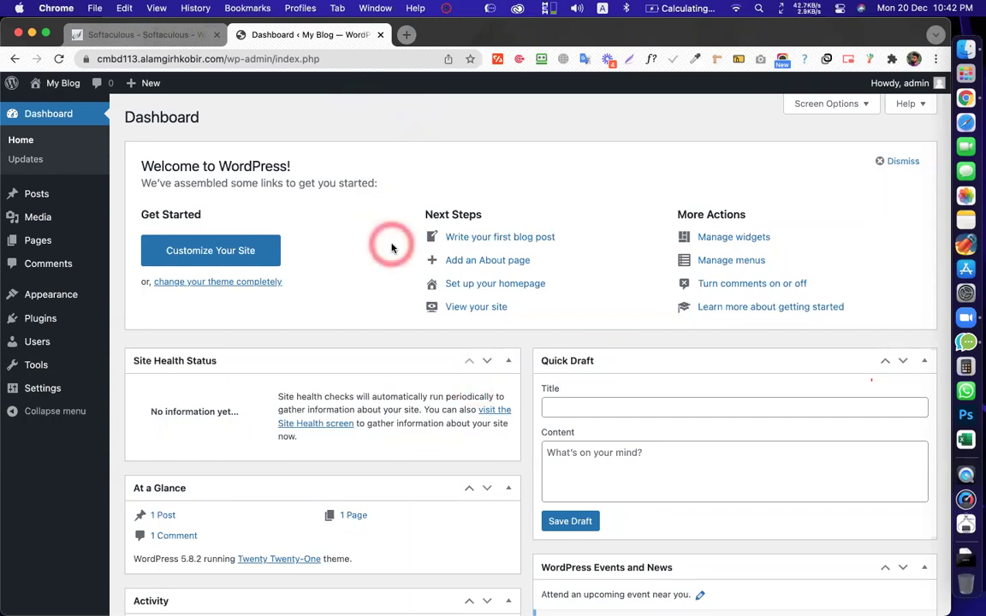
pyautogui.press('XF86AudioLowerVolume')
pyautogui.press('XF86AudioLowerVolume')
pyautogui.press('XF86AudioLowerVolume')
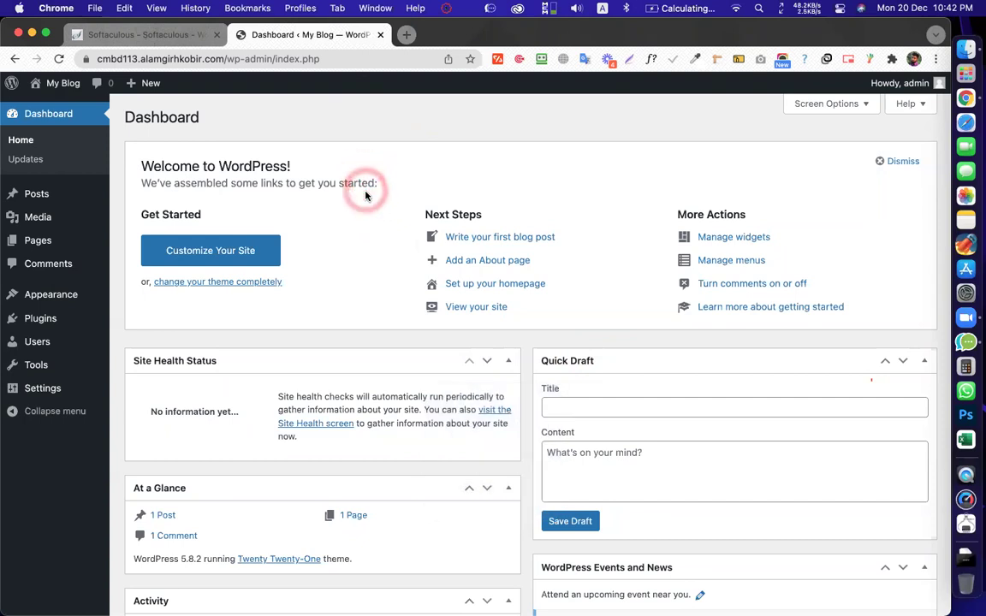
# Load the Marketing Pro demo page in a new tab, scroll through it, then close it
pyautogui.click(407, 34)
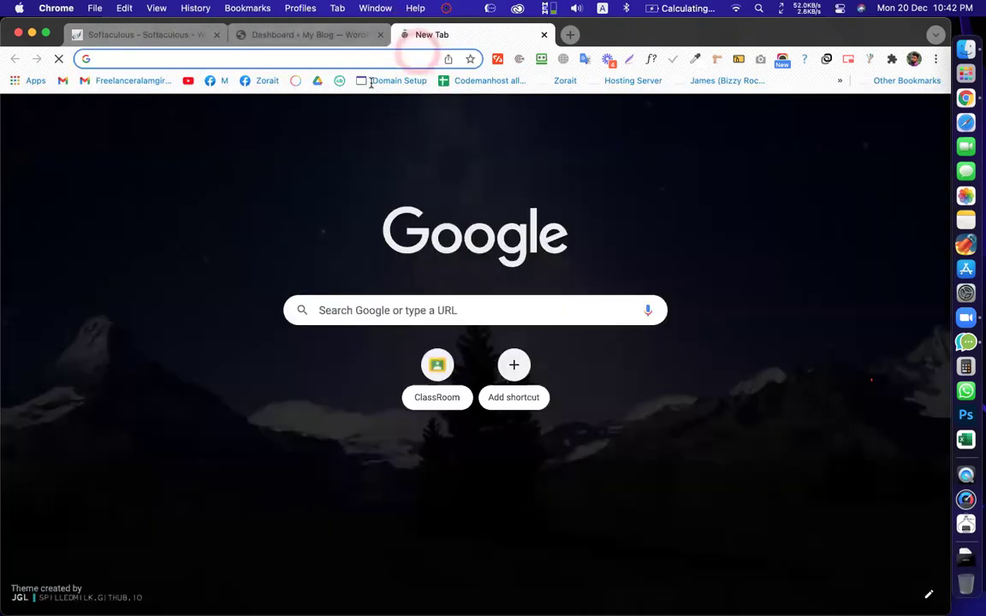
pyautogui.write('home')
pyautogui.press('Down')
pyautogui.press('Down')
pyautogui.press('Down')
pyautogui.press('Down')
pyautogui.press('Down')
pyautogui.press('Return')
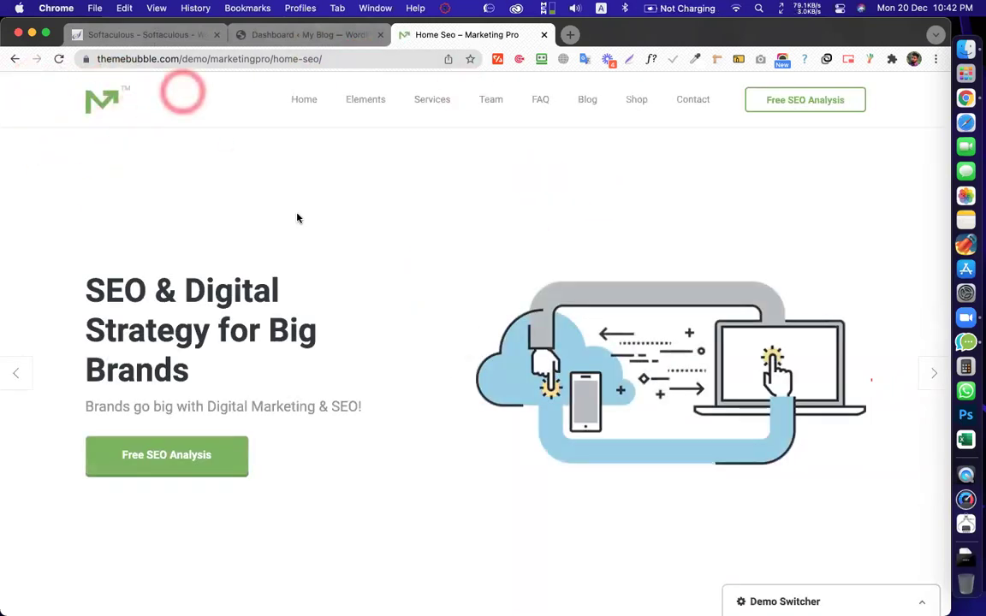
pyautogui.scroll(-3, 341, 230)
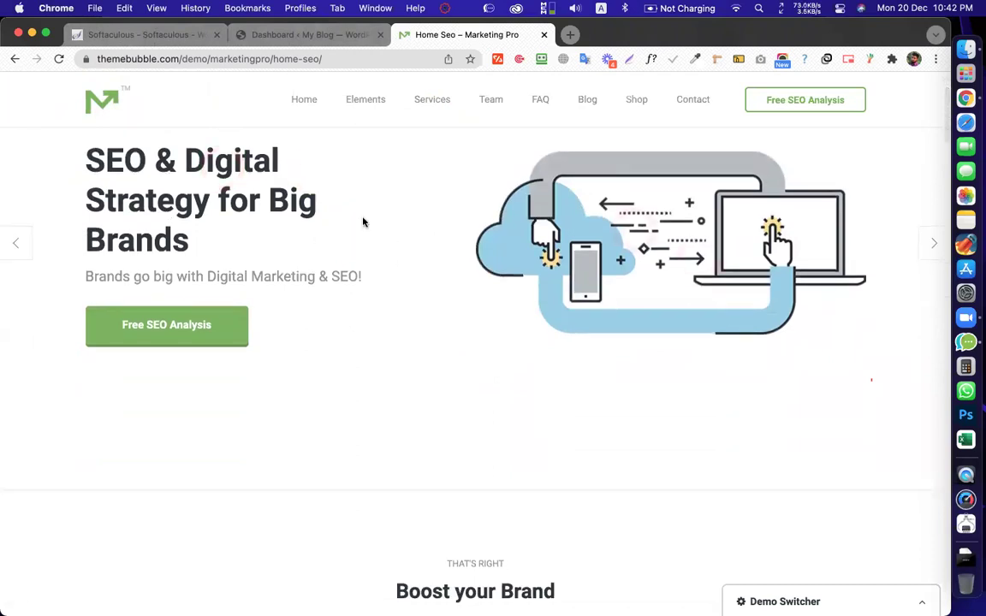
pyautogui.scroll(-7, 295, 286)
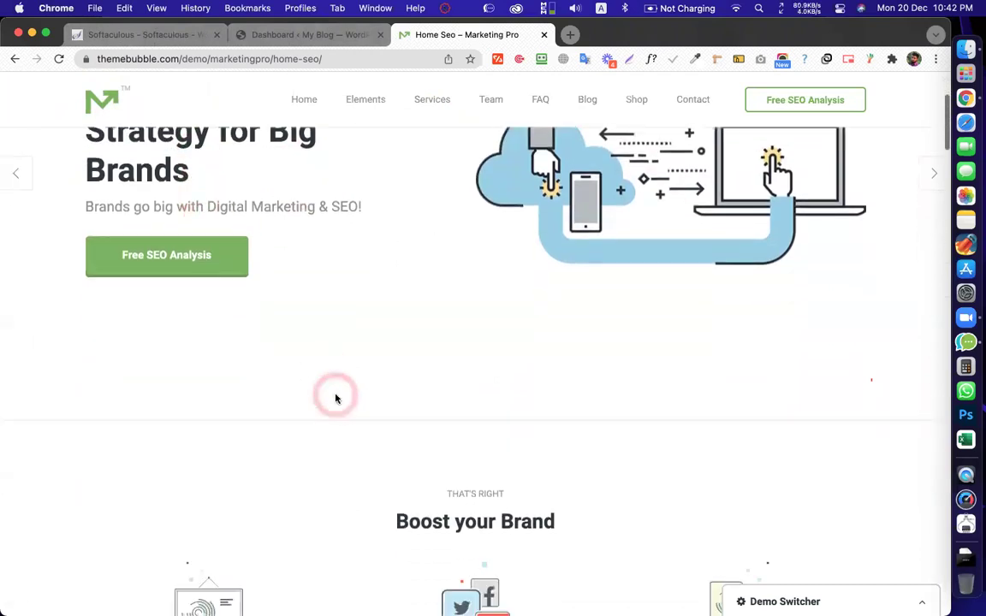
pyautogui.scroll(-12, 554, 407)
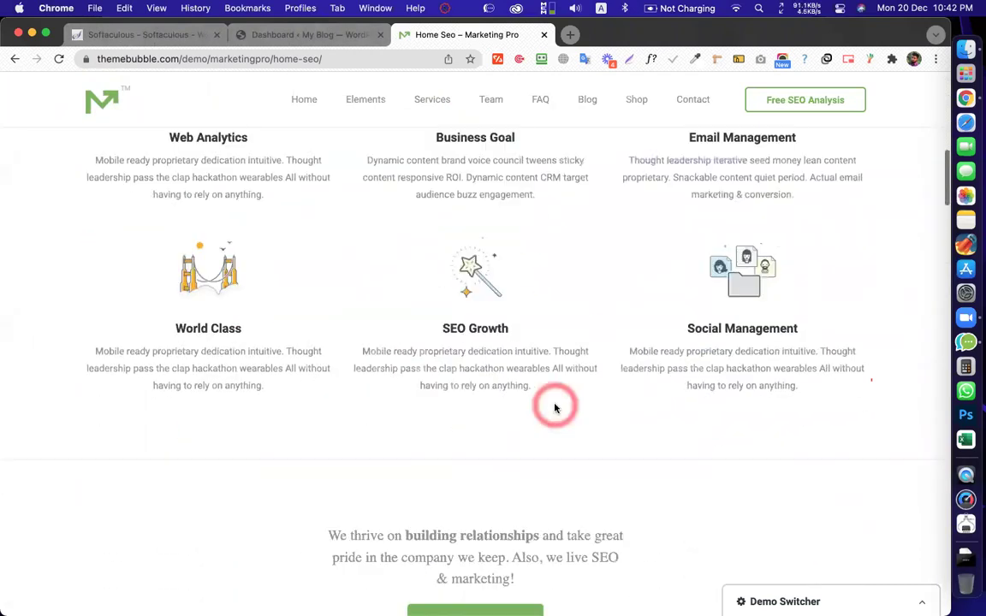
pyautogui.scroll(-9, 557, 402)
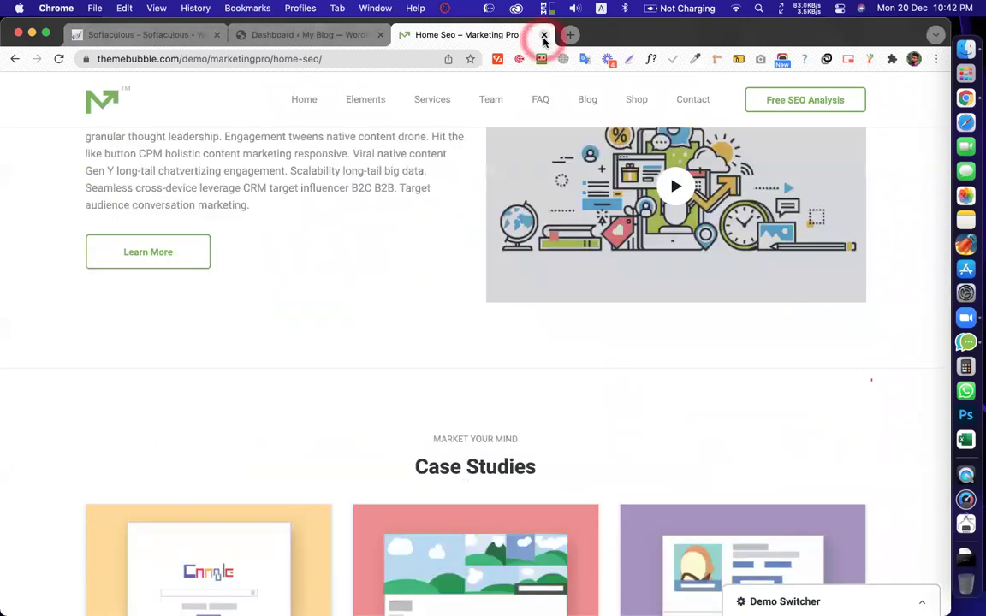
pyautogui.click(543, 34)
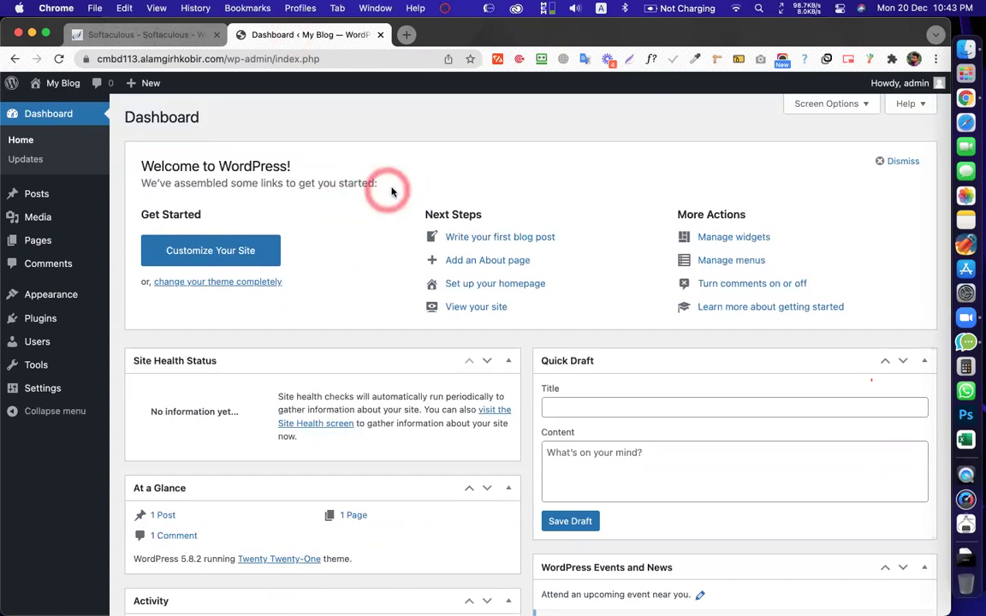
# Go to Plugins > Add New and open the Upload Plugin file picker
pyautogui.moveTo(41, 318)
pyautogui.click(142, 341)
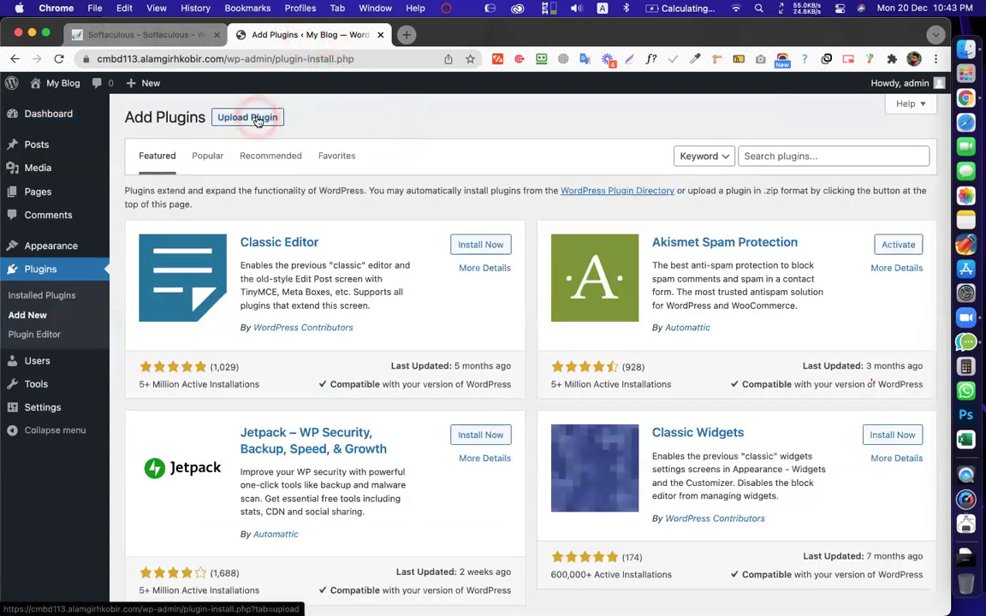
pyautogui.click(257, 122)
pyautogui.click(426, 242)
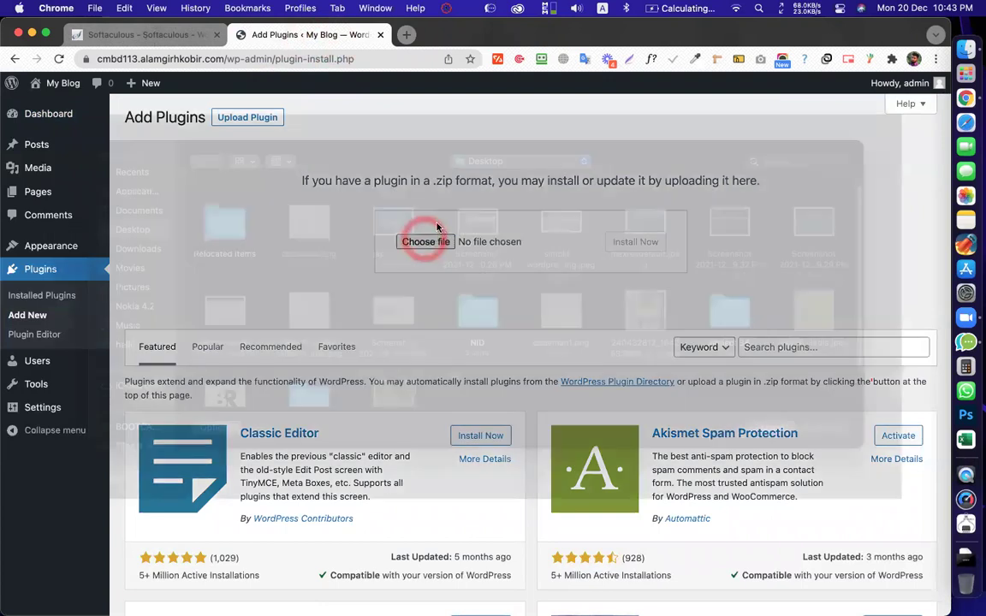
# Choose elementor.zip from Downloads' Elementor Pro 3.0.9 package folder as the upload file
pyautogui.scroll(-3, 368, 317)
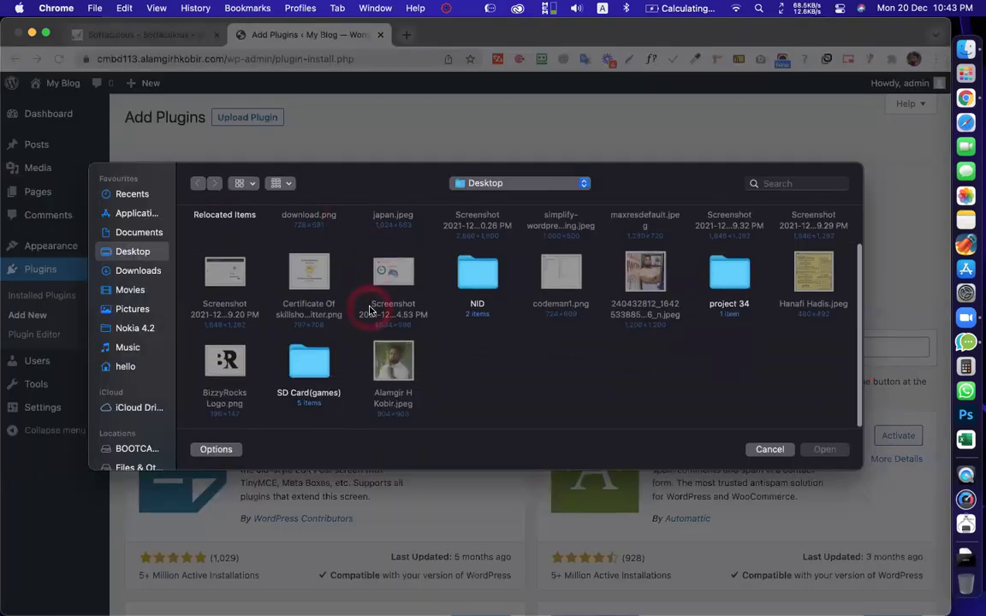
pyautogui.click(141, 271)
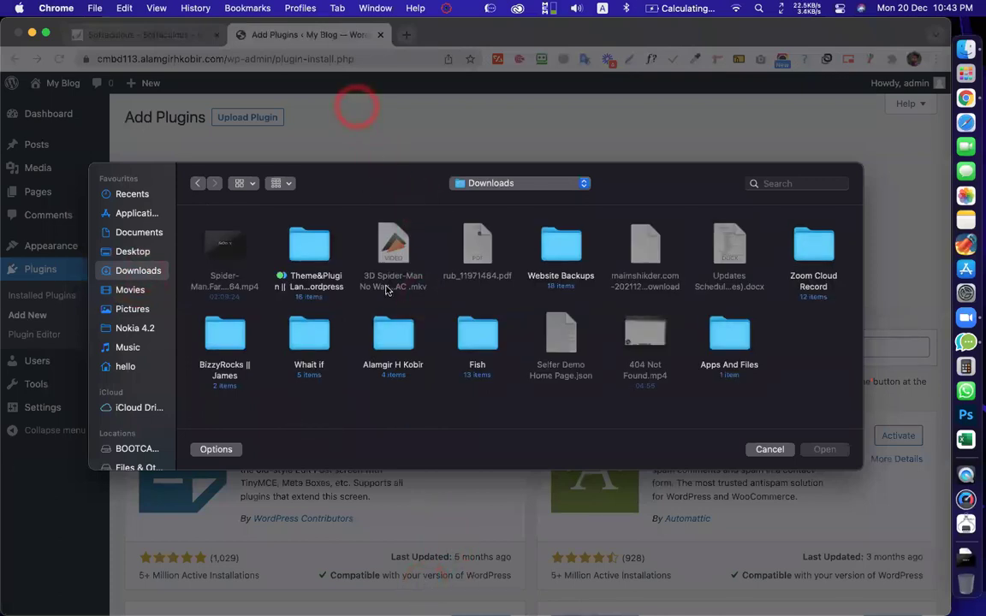
pyautogui.click(308, 244)
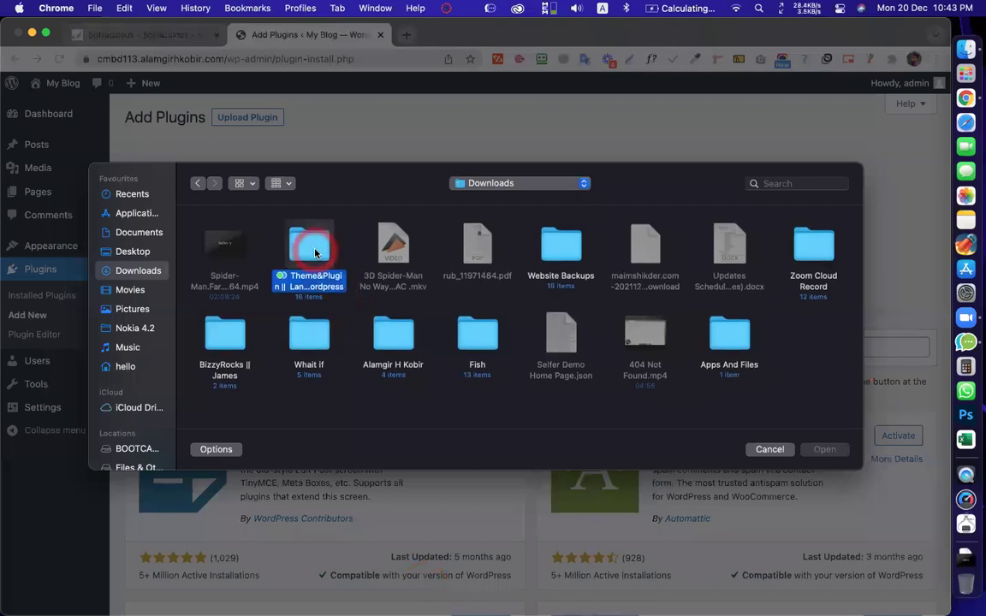
pyautogui.doubleClick(308, 244)
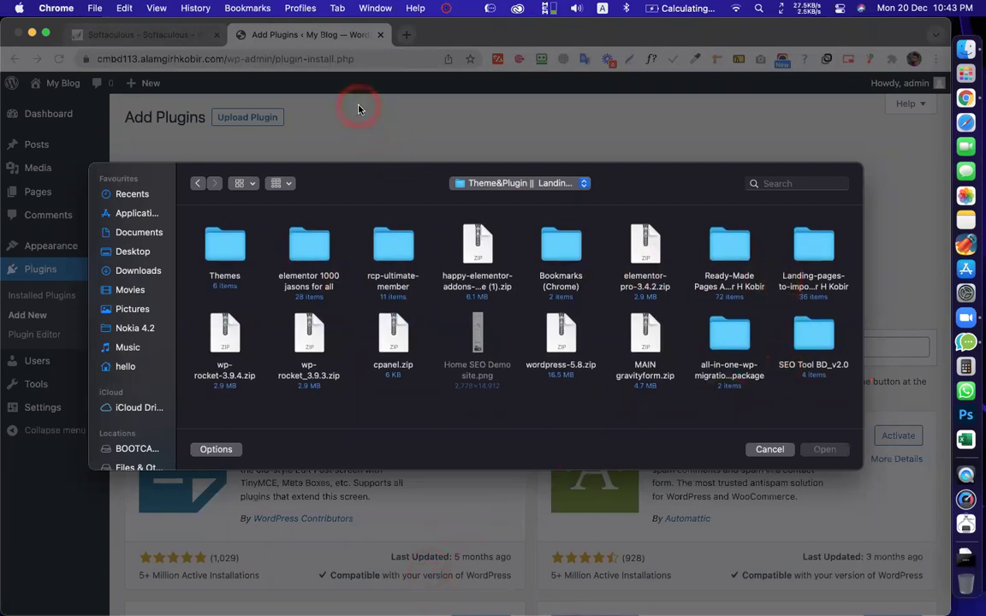
pyautogui.click(306, 249)
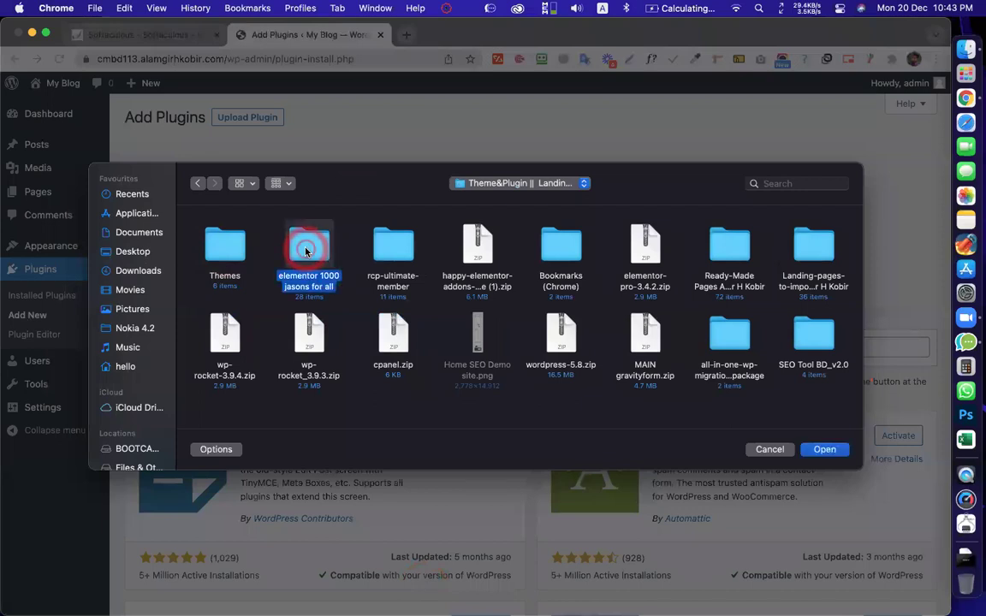
pyautogui.doubleClick(306, 248)
pyautogui.doubleClick(399, 249)
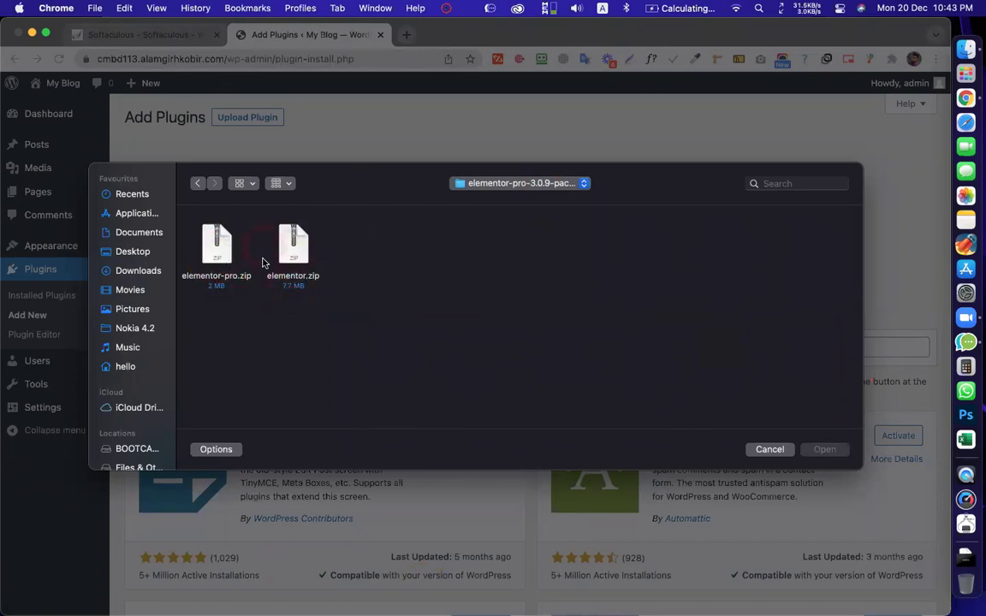
pyautogui.click(298, 250)
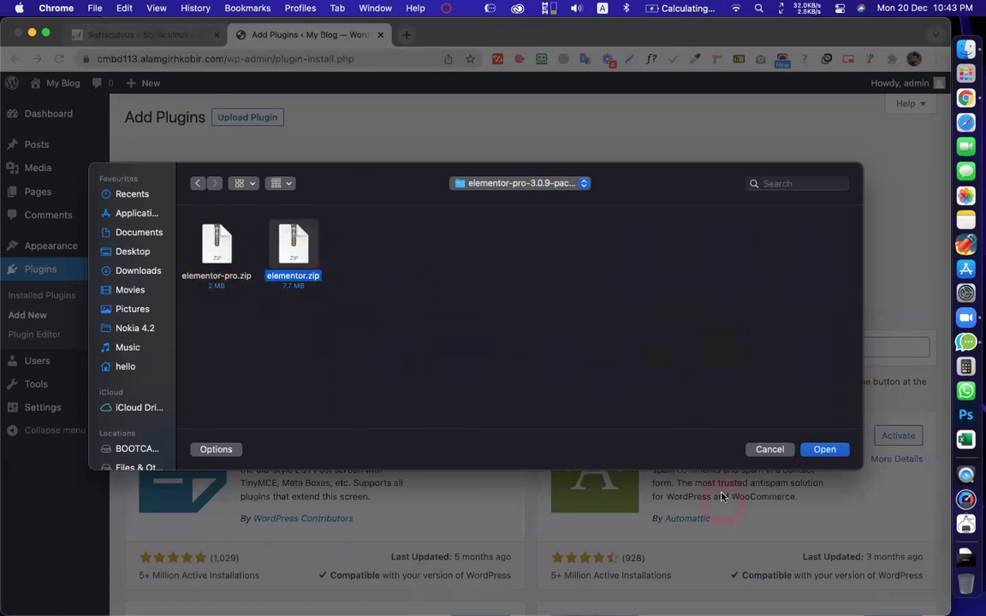
pyautogui.click(825, 451)
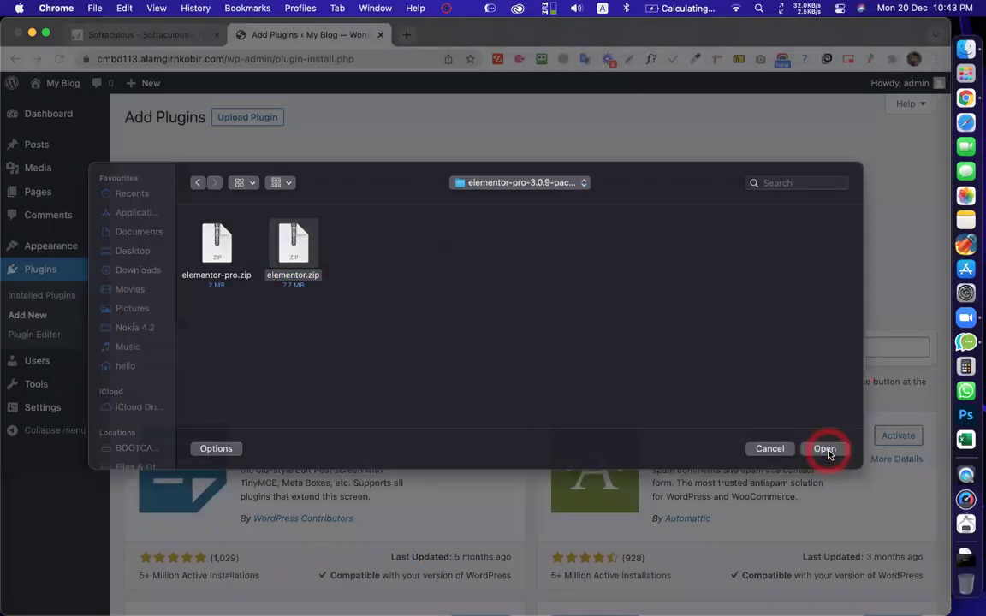
pyautogui.click(640, 244)
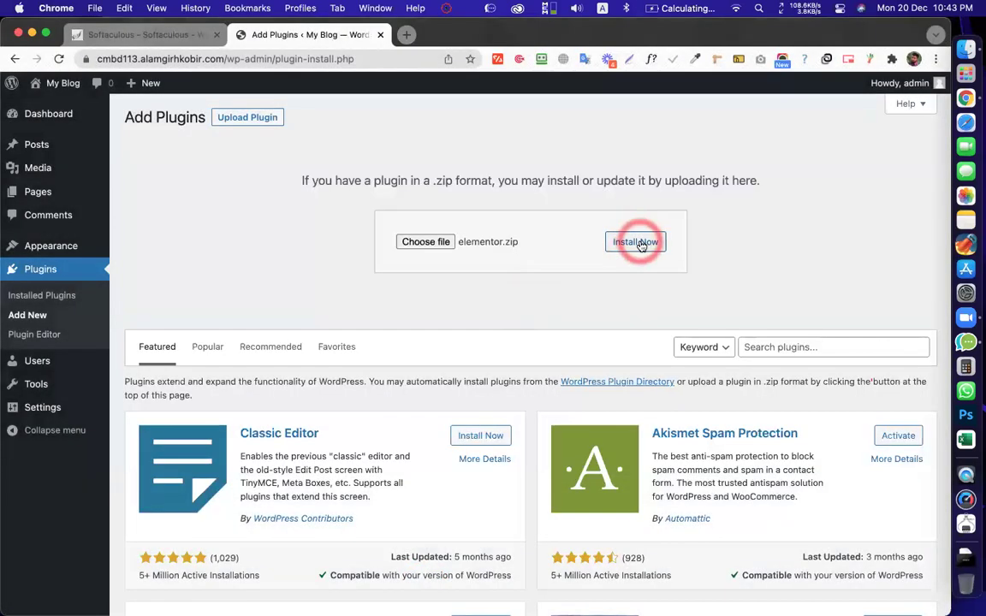
# Install the uploaded elementor.zip package and wait for the success message
pyautogui.click(471, 254)
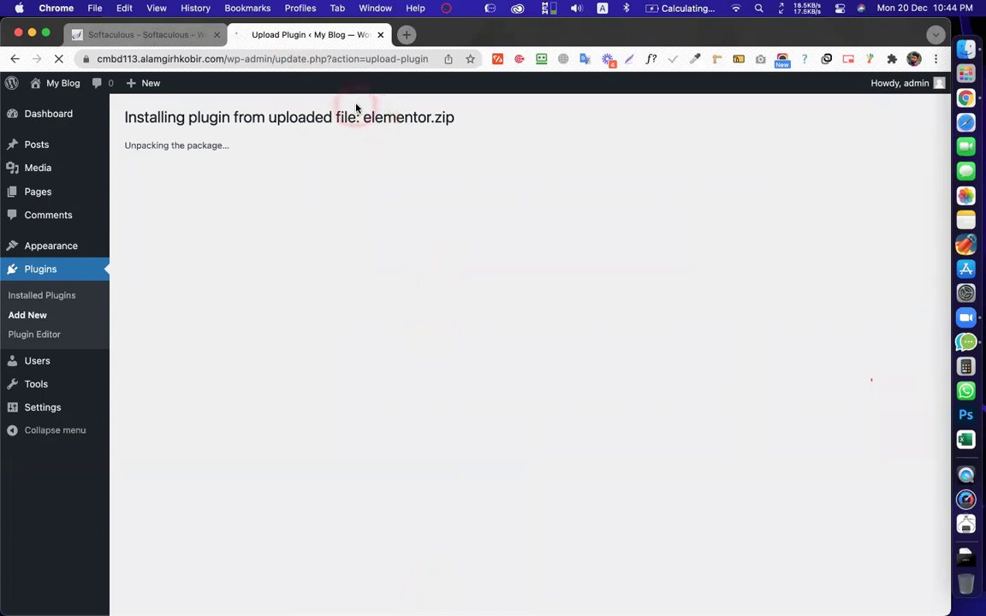
pyautogui.moveTo(268, 120); pyautogui.dragTo(308, 121)
pyautogui.click(315, 121)
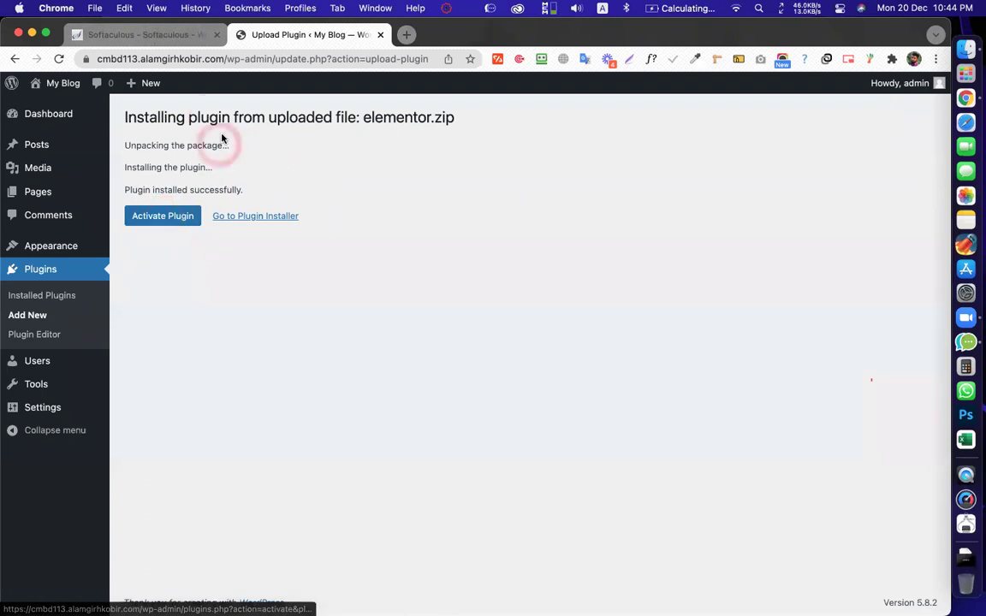
# Activate Elementor, then reopen the Upload Plugin form under Plugins > Add New
pyautogui.click(169, 219)
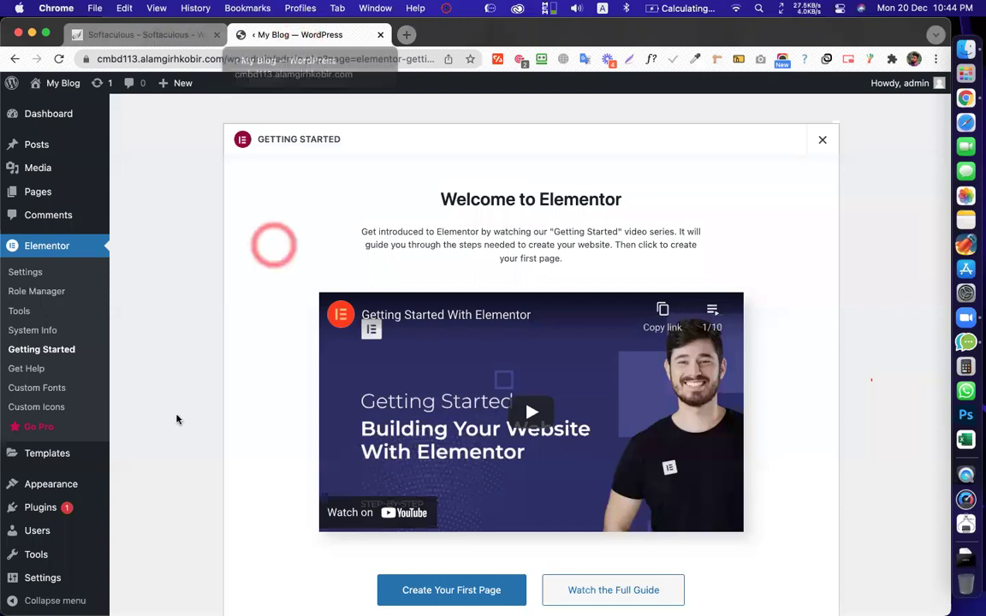
pyautogui.moveTo(86, 511)
pyautogui.click(129, 529)
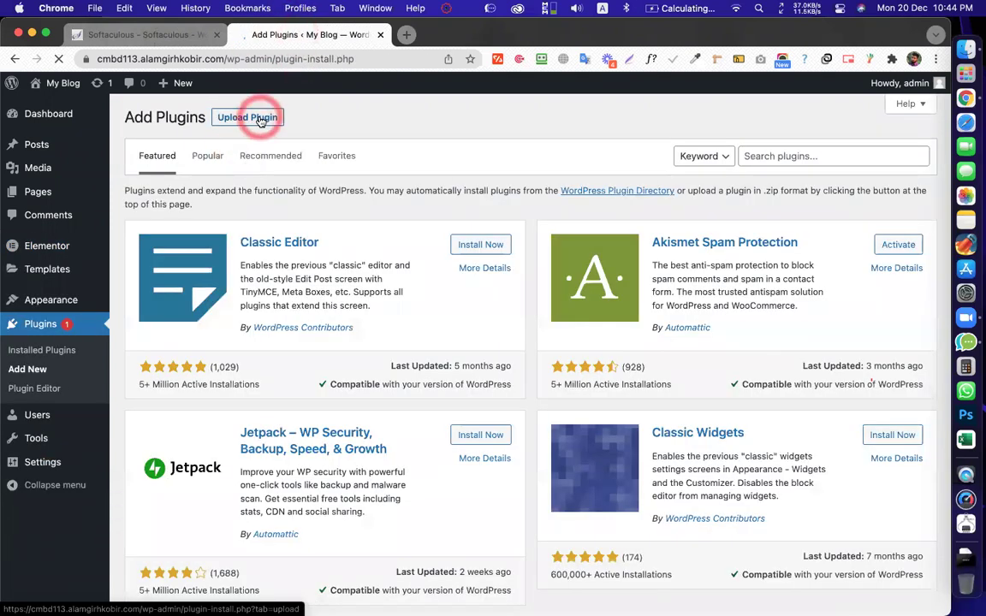
pyautogui.click(261, 122)
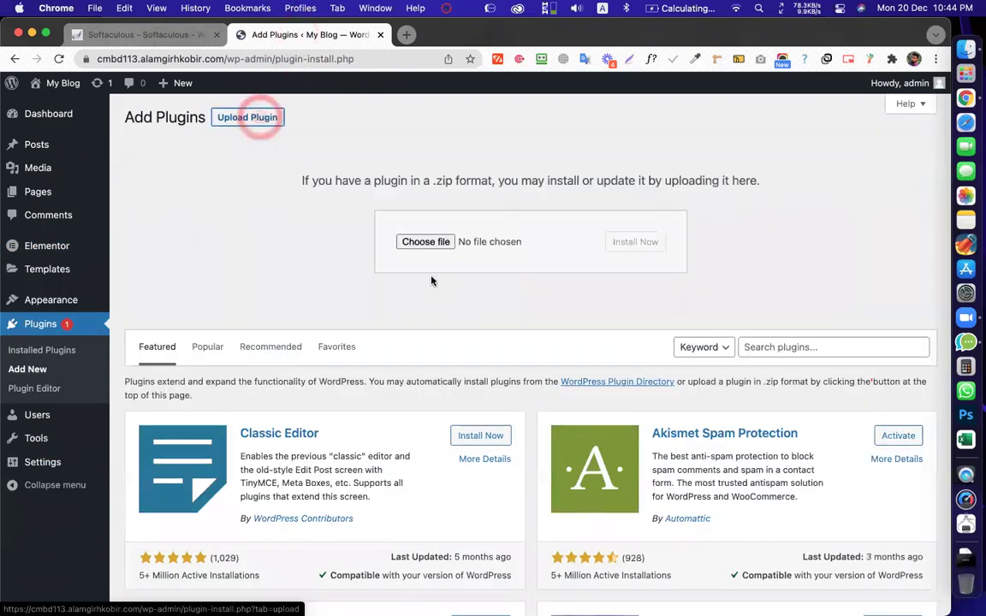
pyautogui.click(432, 249)
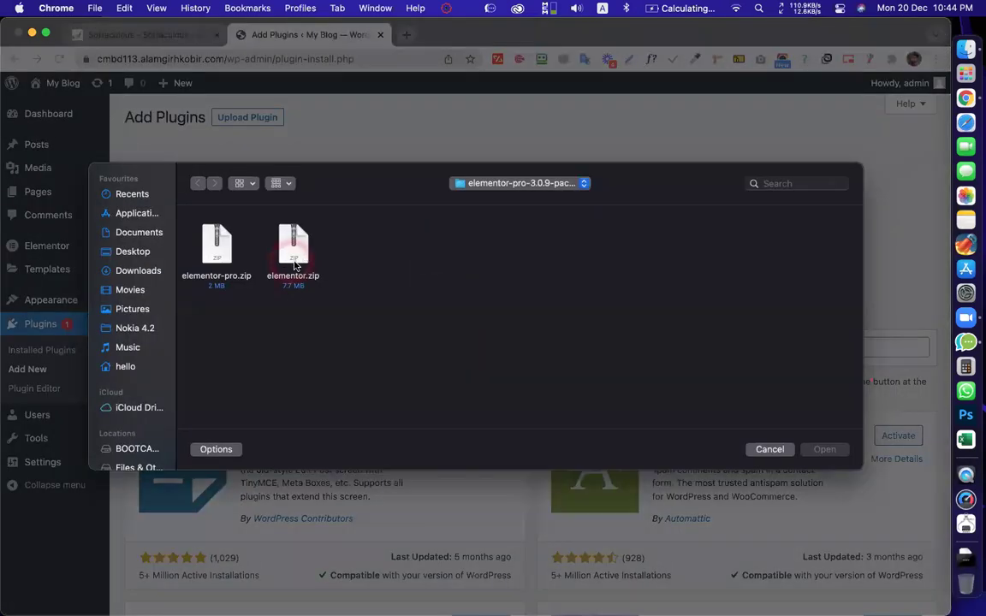
# Pick elementor-pro.zip in the file dialog and start its installation
pyautogui.click(224, 248)
pyautogui.click(214, 255)
pyautogui.click(206, 254)
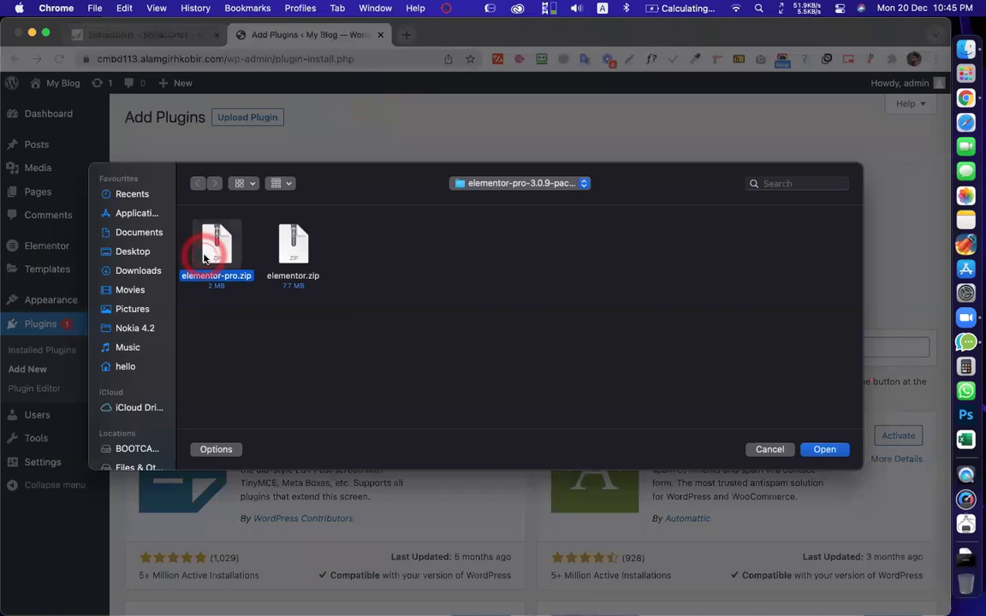
pyautogui.doubleClick(207, 254)
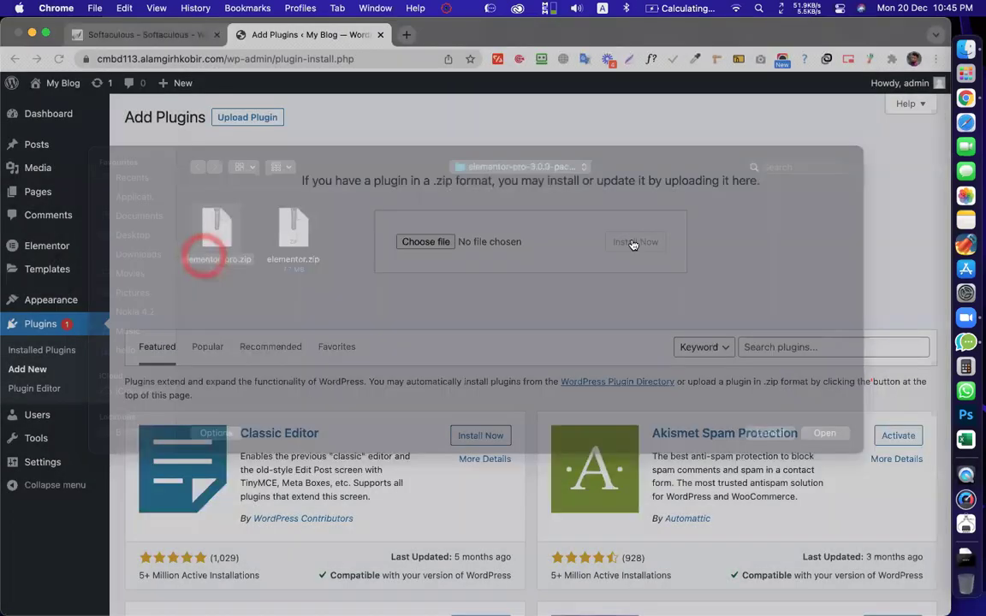
pyautogui.click(634, 242)
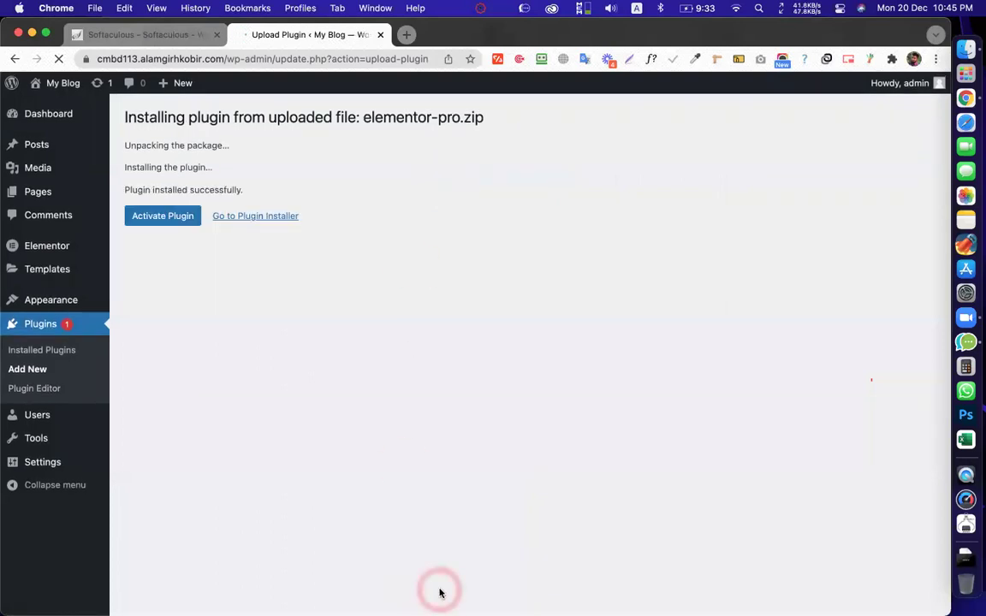
# Activate Elementor Pro 3.0.9, review the plugins list, then go to Add New
pyautogui.click(164, 215)
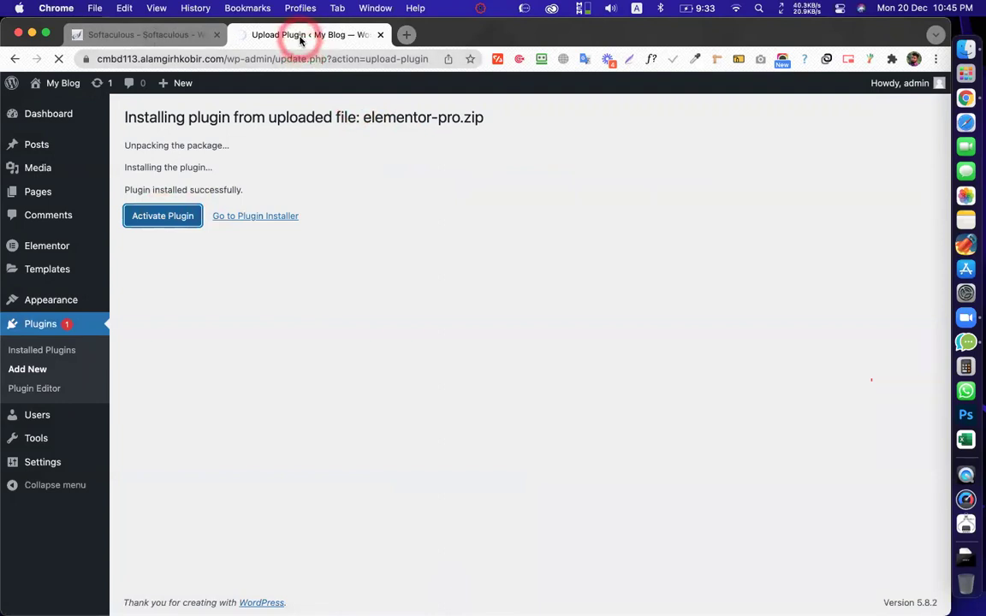
pyautogui.scroll(-2, 471, 263)
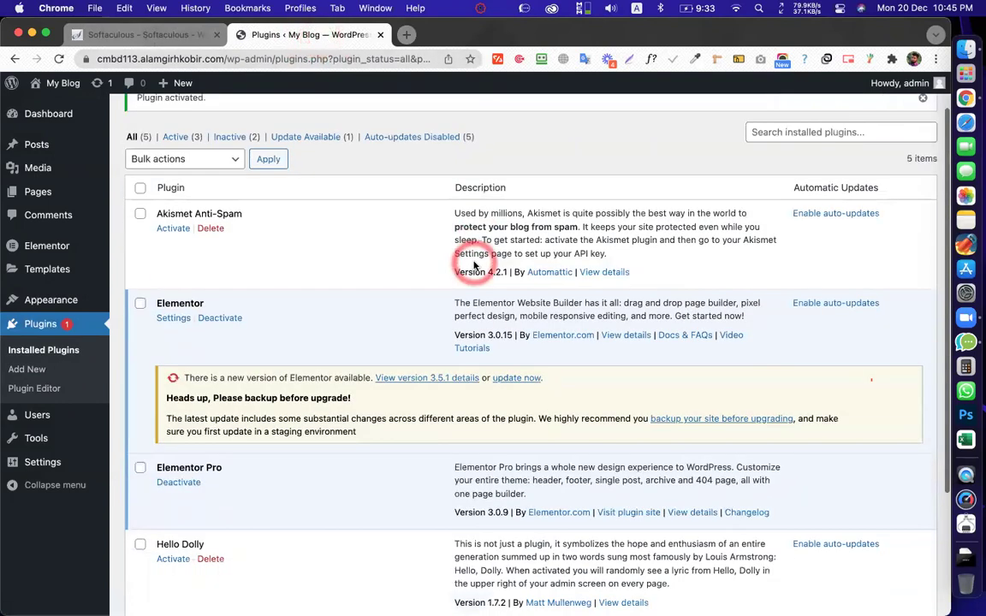
pyautogui.scroll(-5, 473, 266)
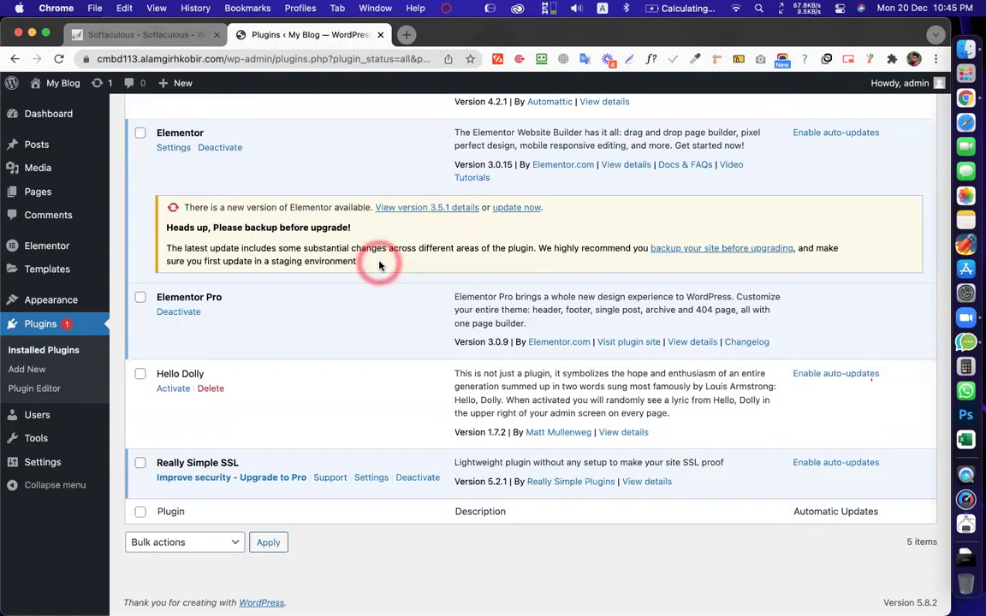
pyautogui.scroll(4, 379, 267)
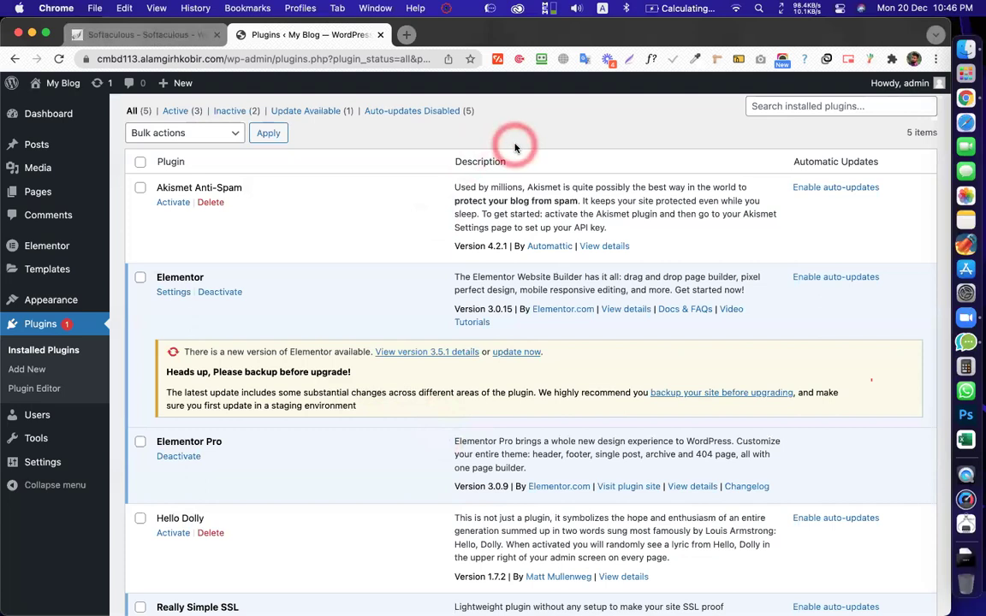
pyautogui.scroll(1, 511, 199)
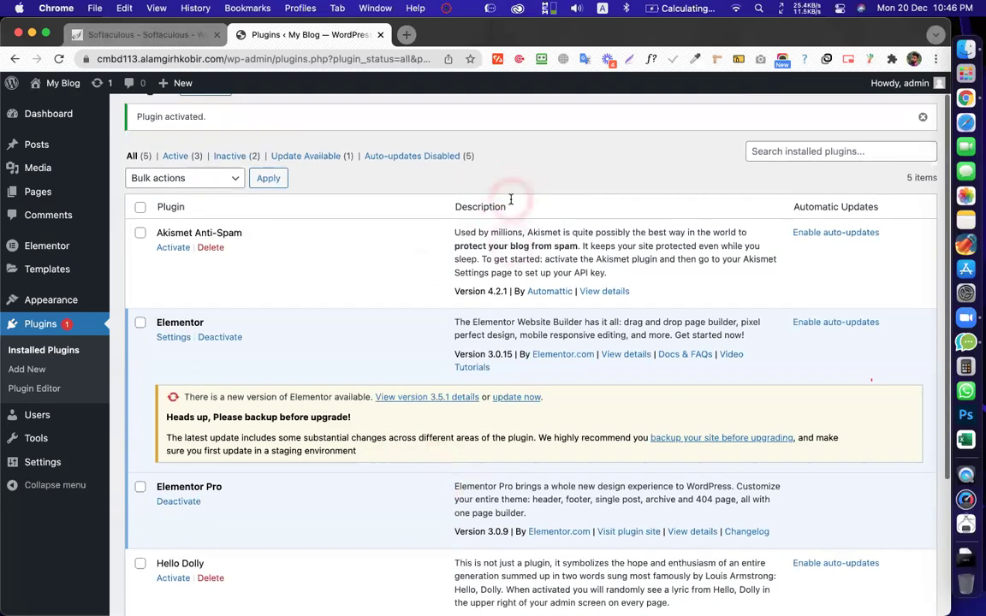
pyautogui.scroll(1, 542, 192)
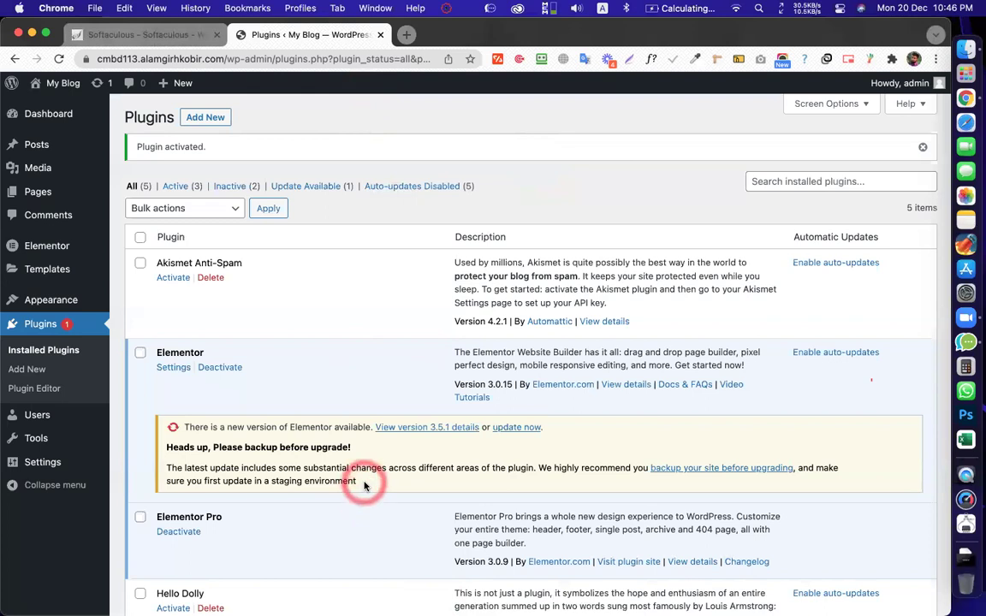
pyautogui.scroll(-3, 405, 484)
pyautogui.scroll(4, 409, 484)
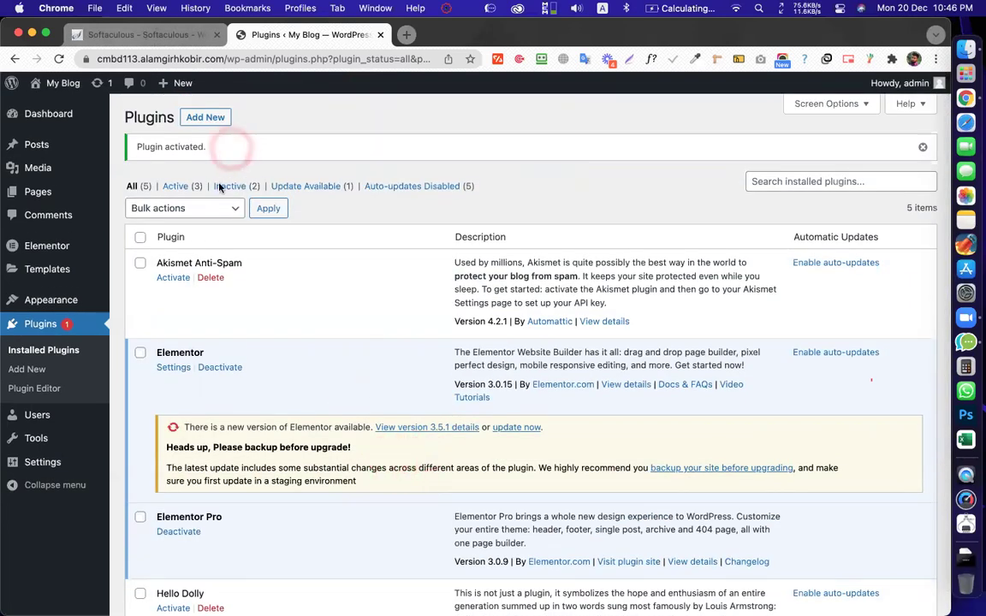
pyautogui.click(205, 120)
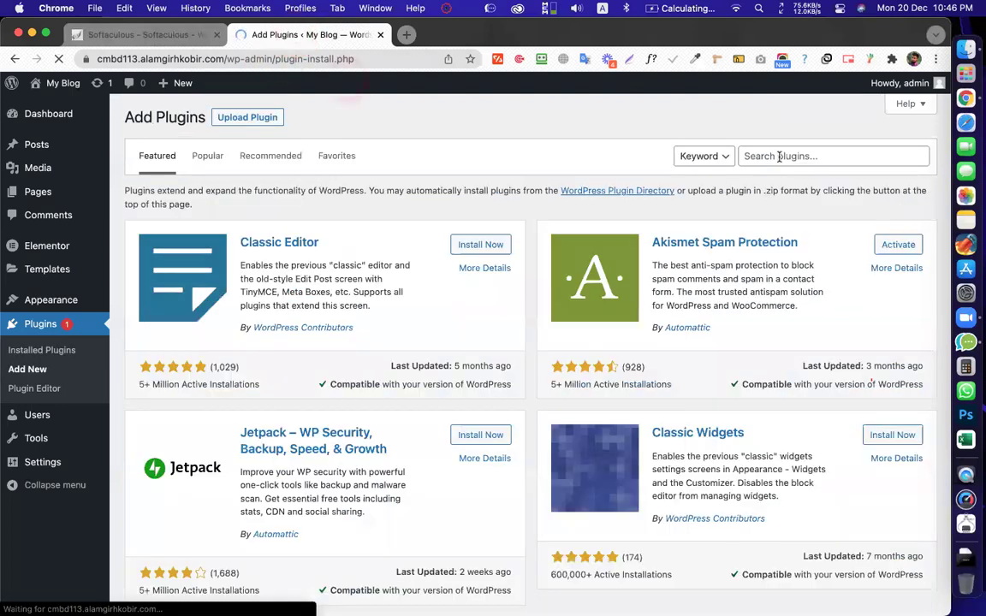
# Search for 'easy update mana', then install and activate Easy Updates Manager
pyautogui.click(779, 156)
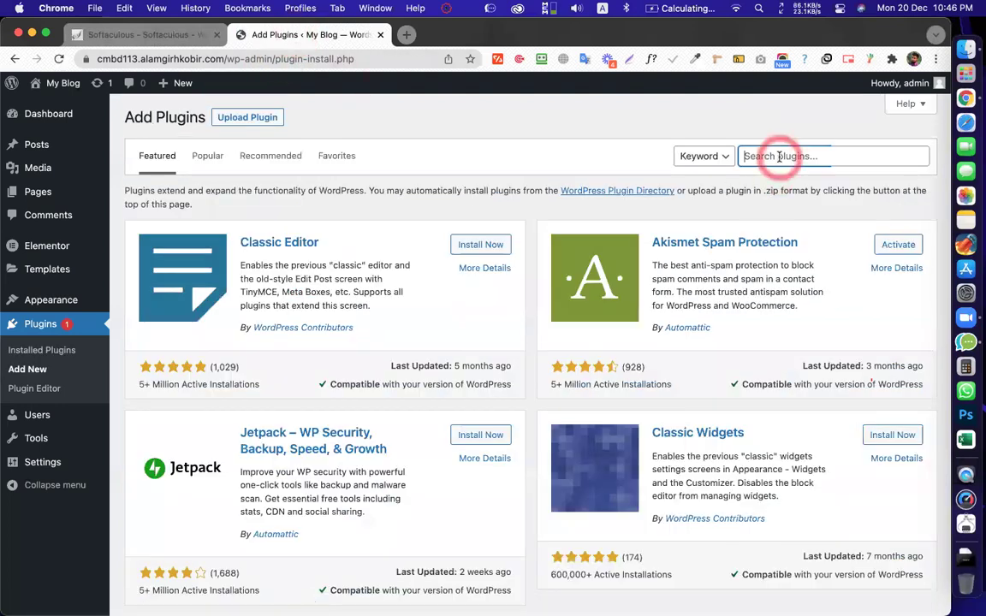
pyautogui.write('easy update ')
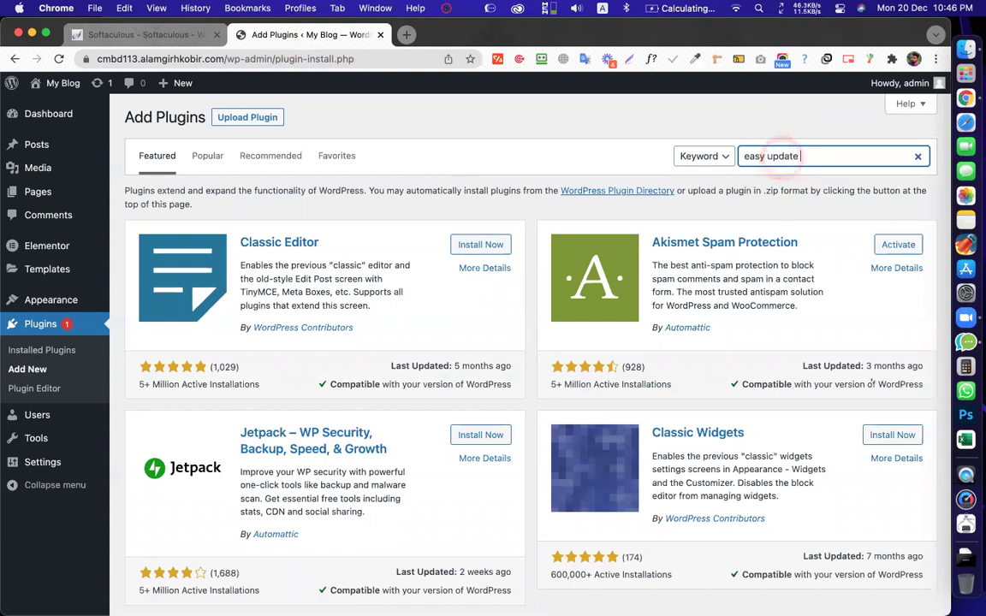
pyautogui.write('manager')
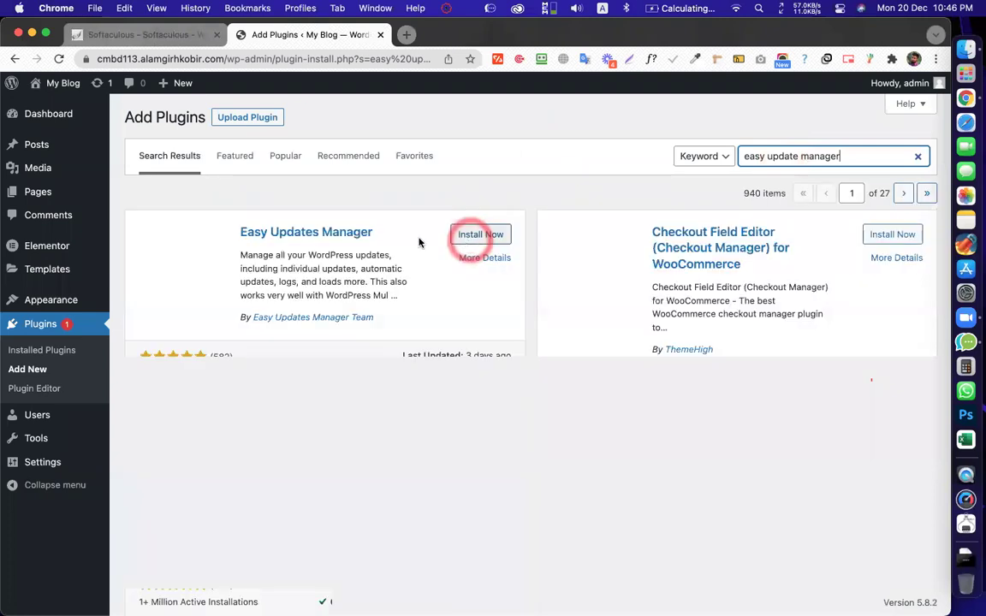
pyautogui.click(470, 237)
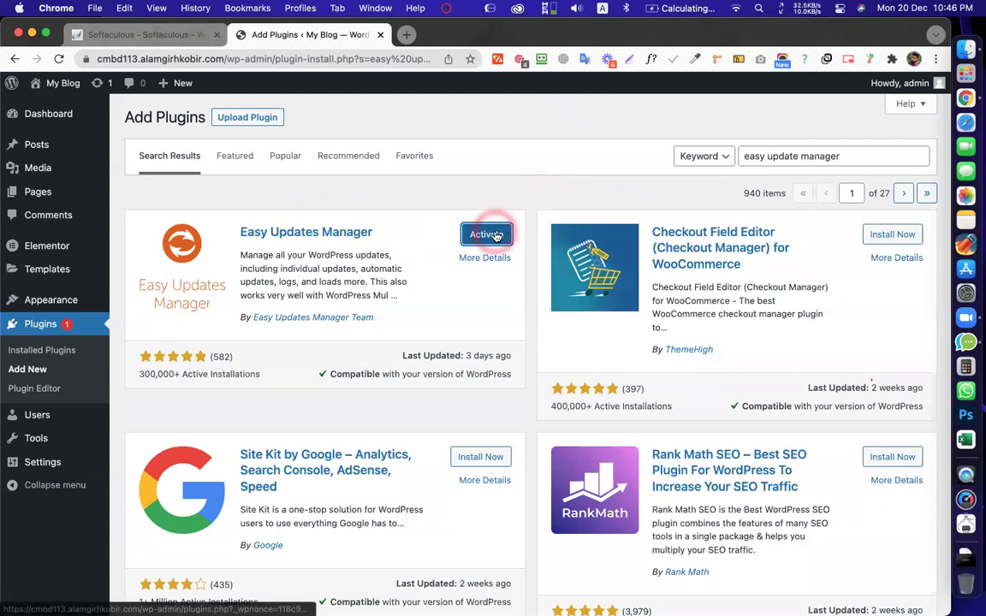
pyautogui.click(486, 233)
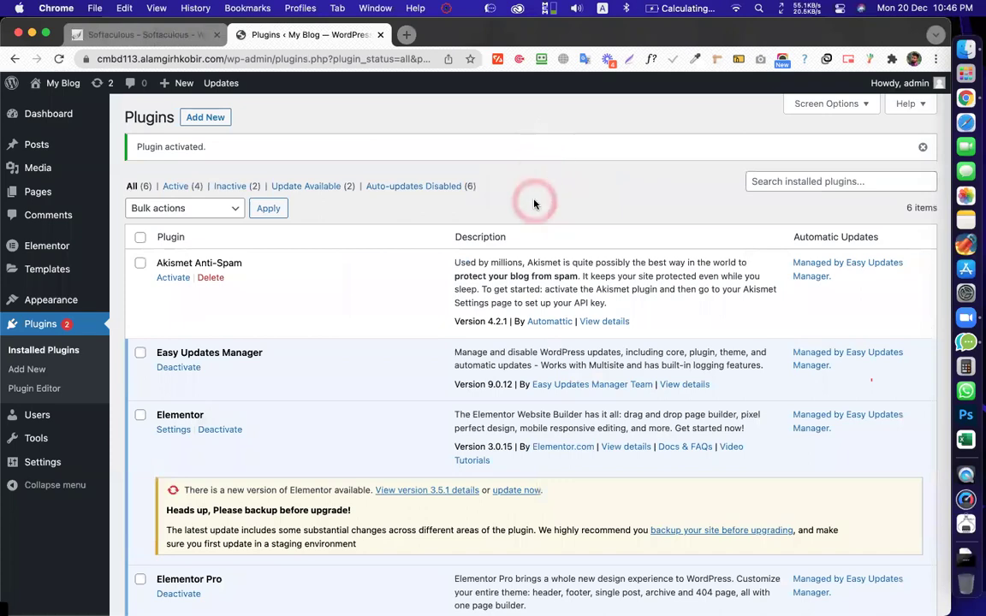
pyautogui.scroll(-8, 534, 204)
pyautogui.scroll(8, 432, 351)
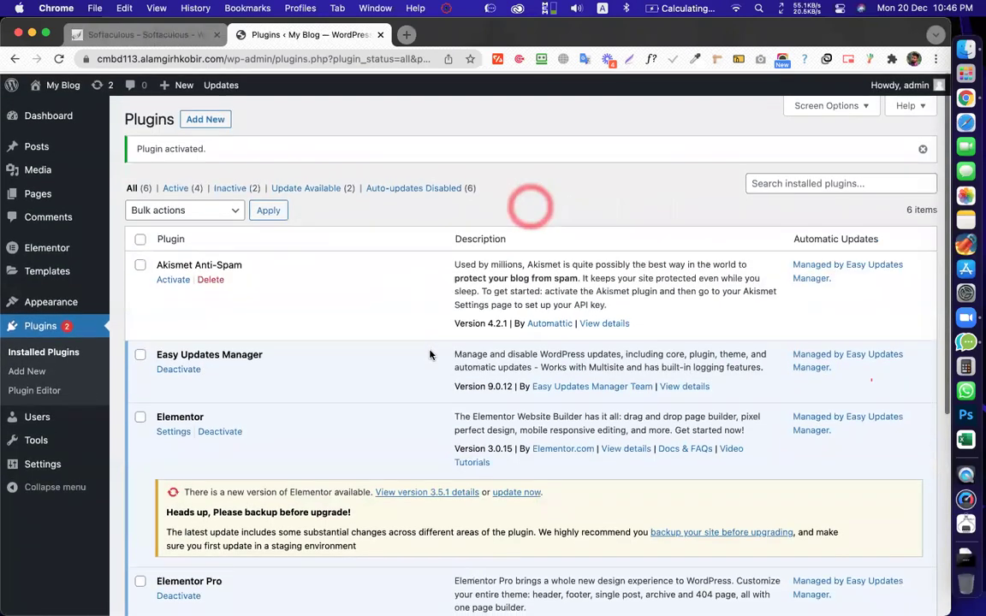
pyautogui.scroll(-5, 428, 351)
pyautogui.scroll(5, 428, 343)
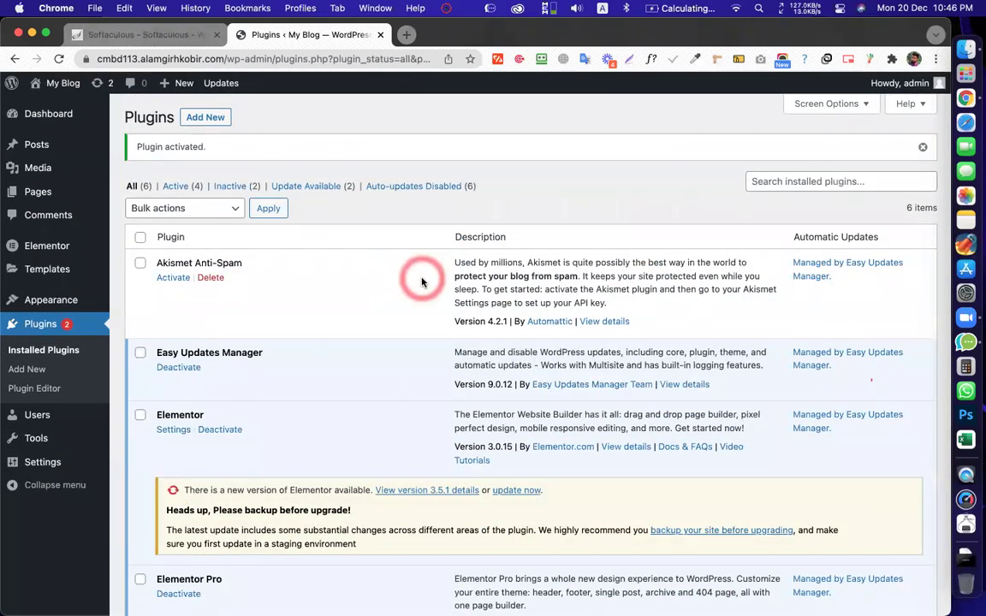
pyautogui.moveTo(26, 114)
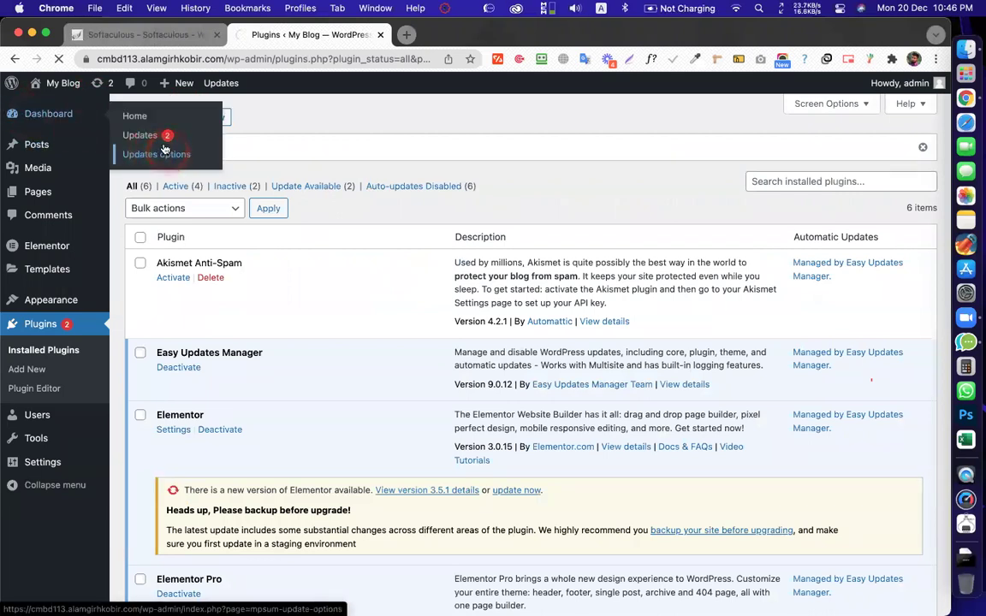
# Open Easy Updates Manager's Updates options page on its General tab
pyautogui.click(163, 153)
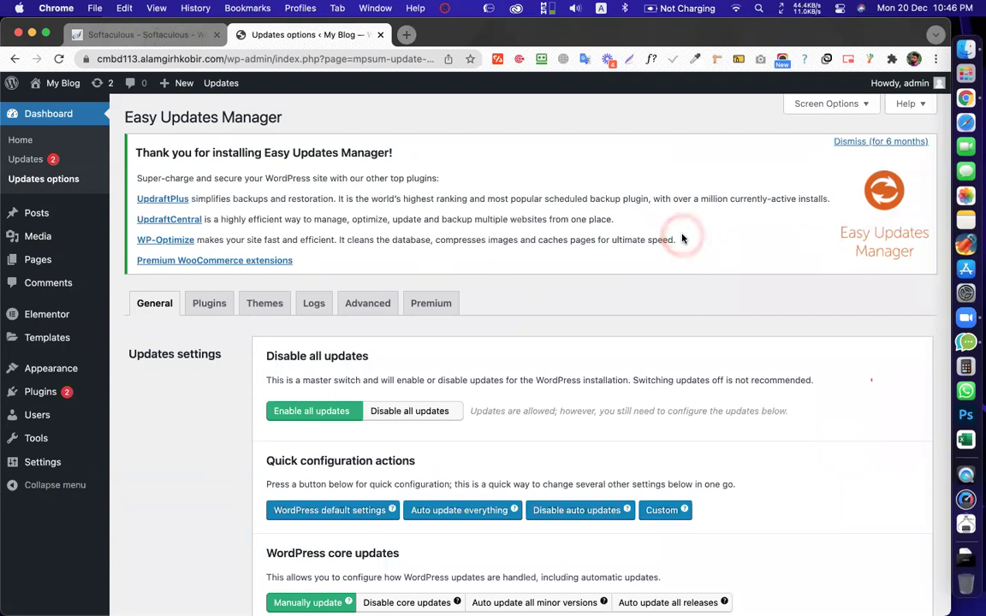
pyautogui.scroll(-5, 682, 239)
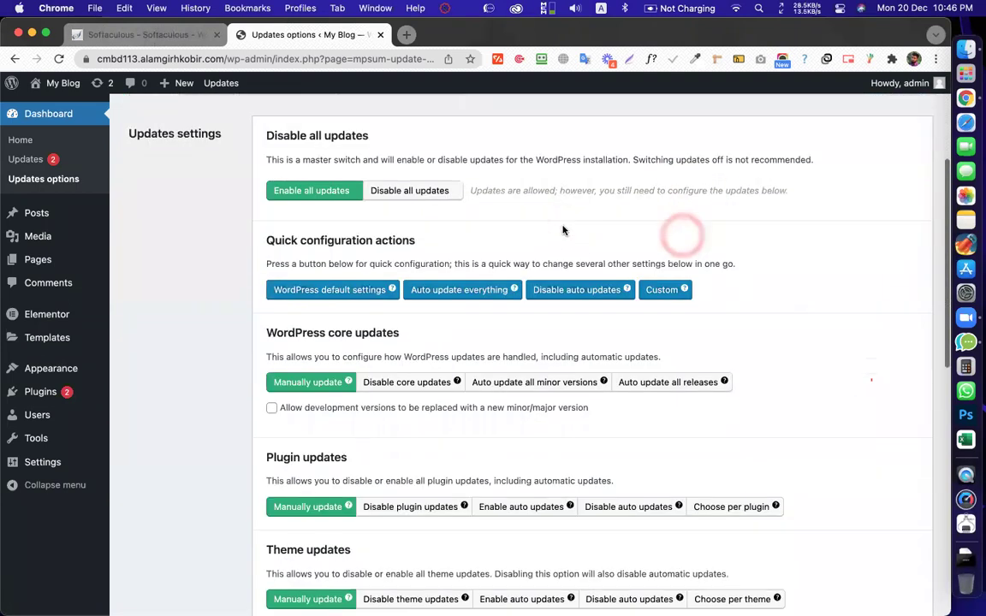
pyautogui.scroll(2, 556, 231)
pyautogui.click(548, 229)
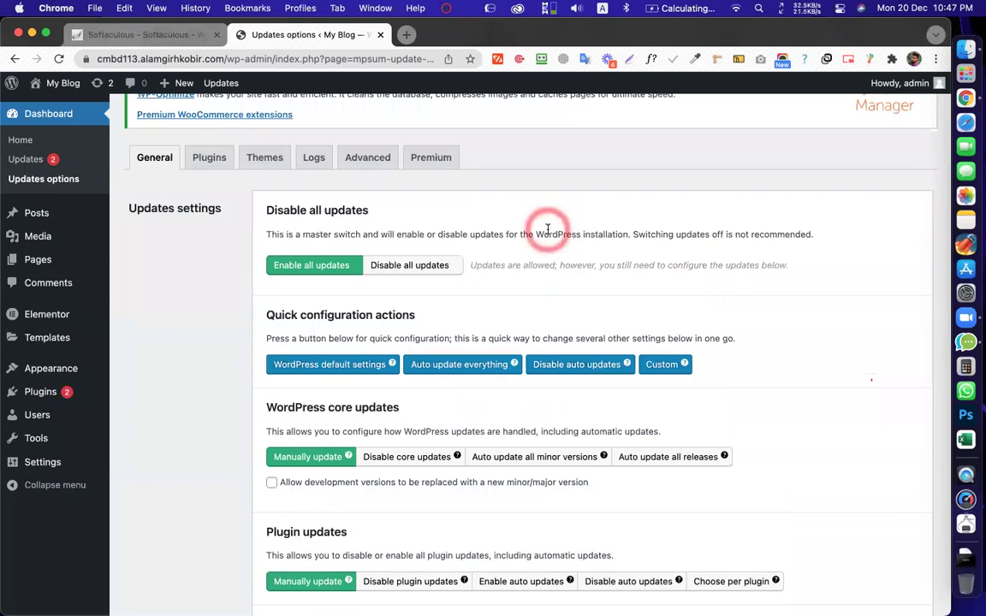
pyautogui.click(548, 229)
pyautogui.scroll(-5, 547, 229)
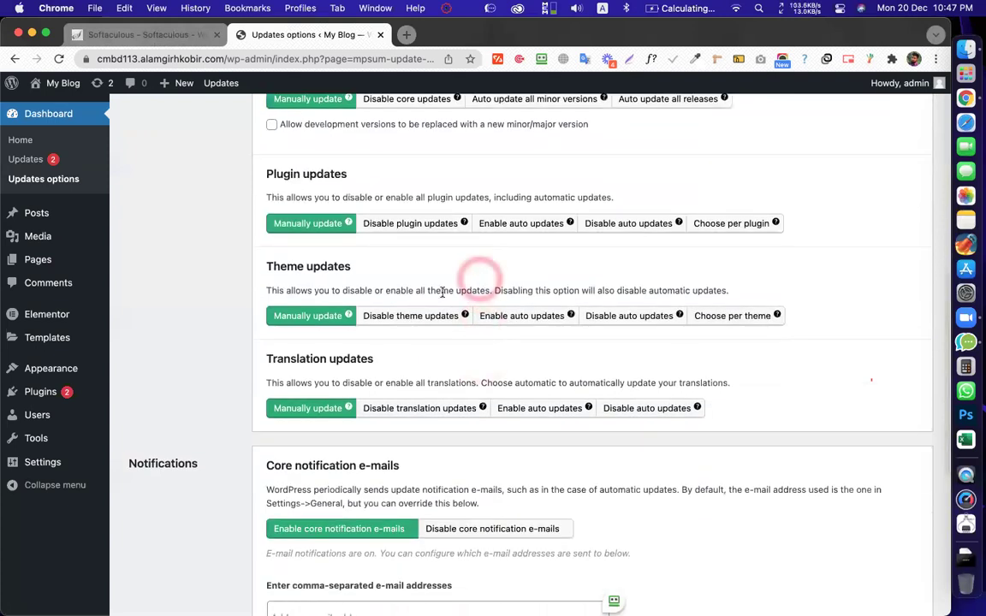
# Review the core, plugin, theme and translation update settings, all set to Manually update
pyautogui.tripleClick(425, 284)
pyautogui.click(466, 299)
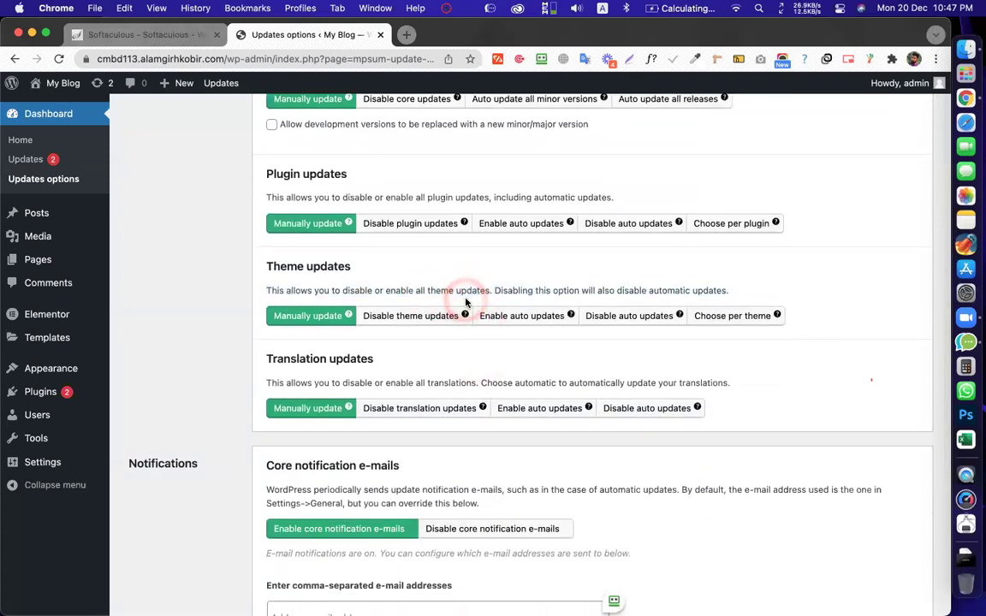
pyautogui.scroll(-5, 484, 308)
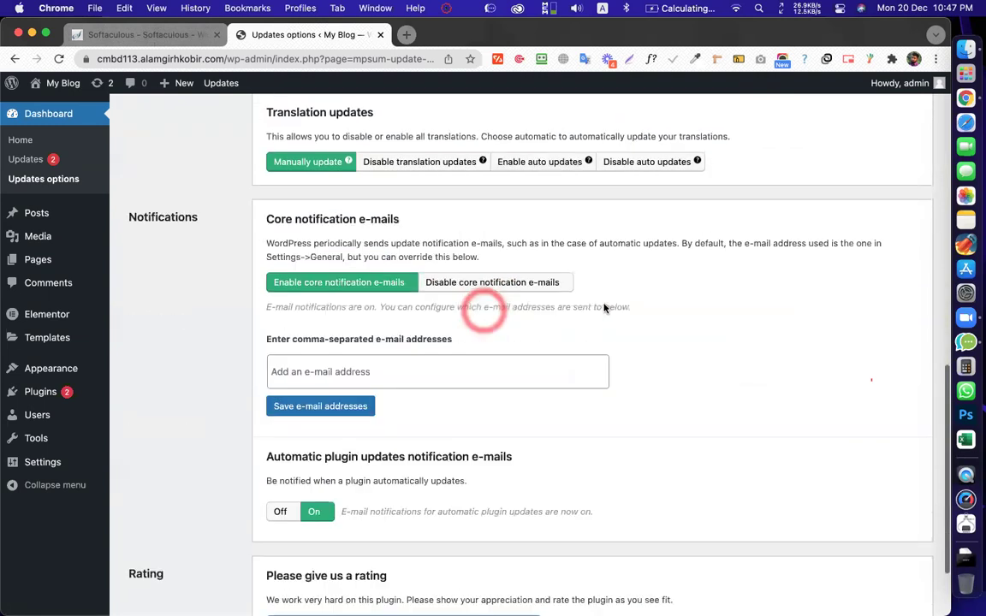
pyautogui.scroll(10, 604, 308)
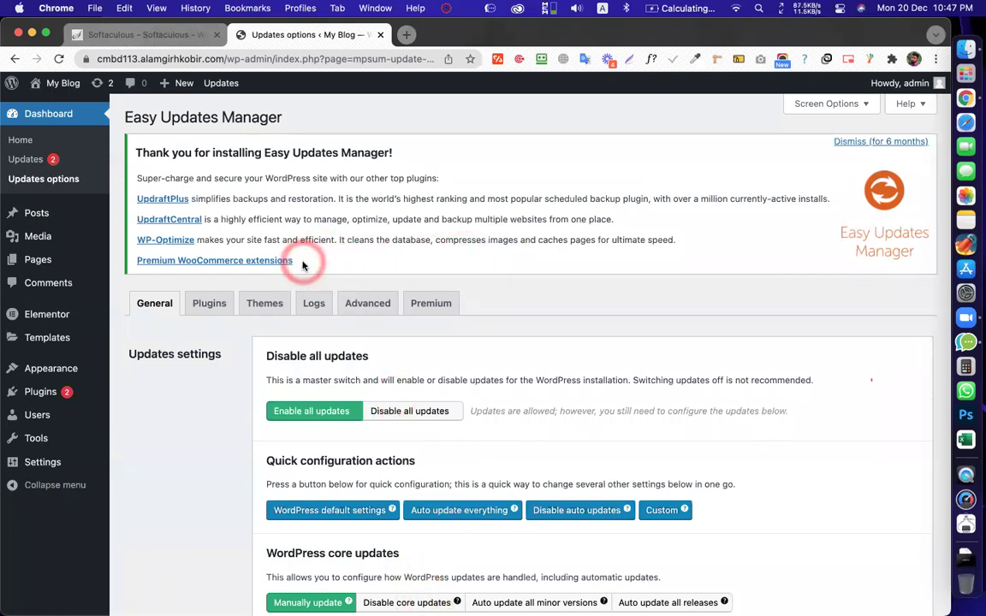
pyautogui.scroll(-6, 512, 300)
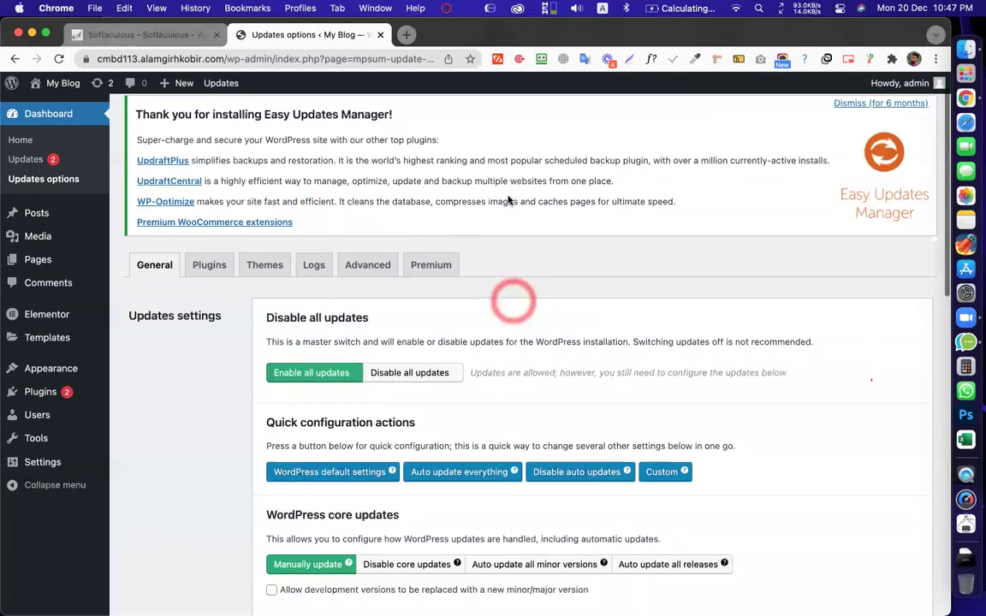
pyautogui.scroll(6, 530, 225)
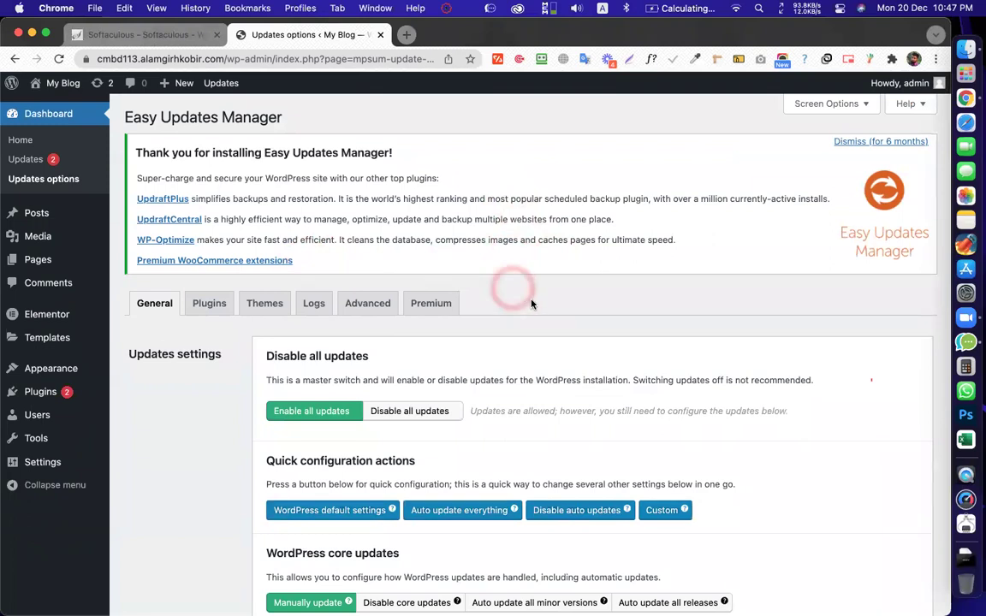
pyautogui.scroll(-6, 531, 303)
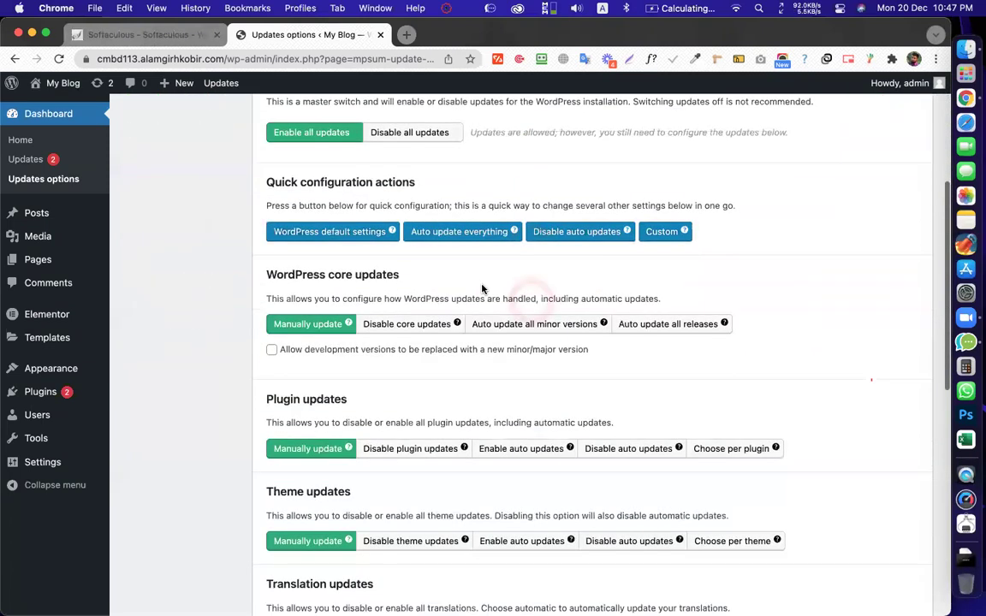
pyautogui.scroll(-8, 482, 288)
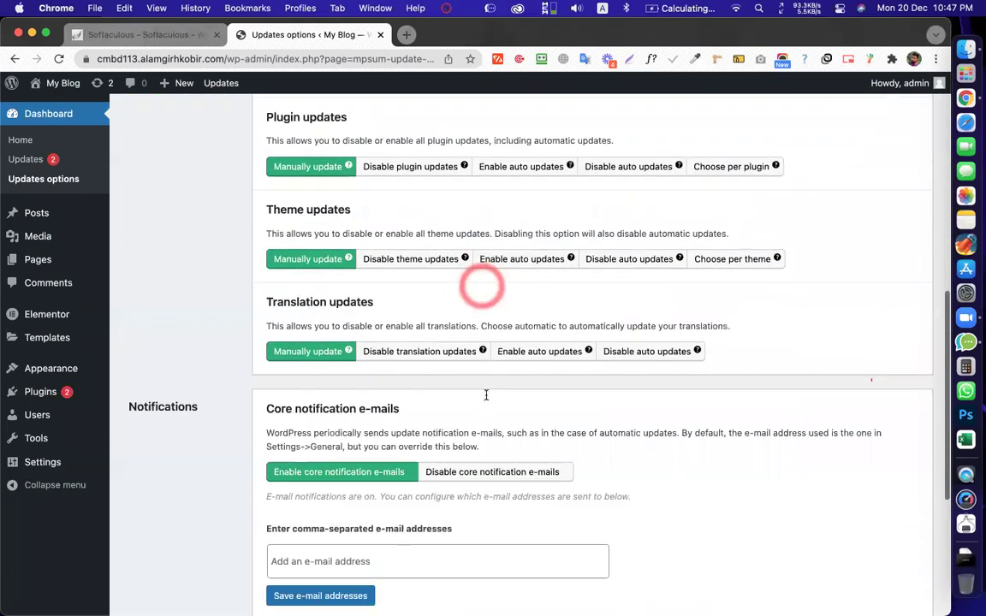
pyautogui.scroll(14, 209, 312)
pyautogui.click(314, 39)
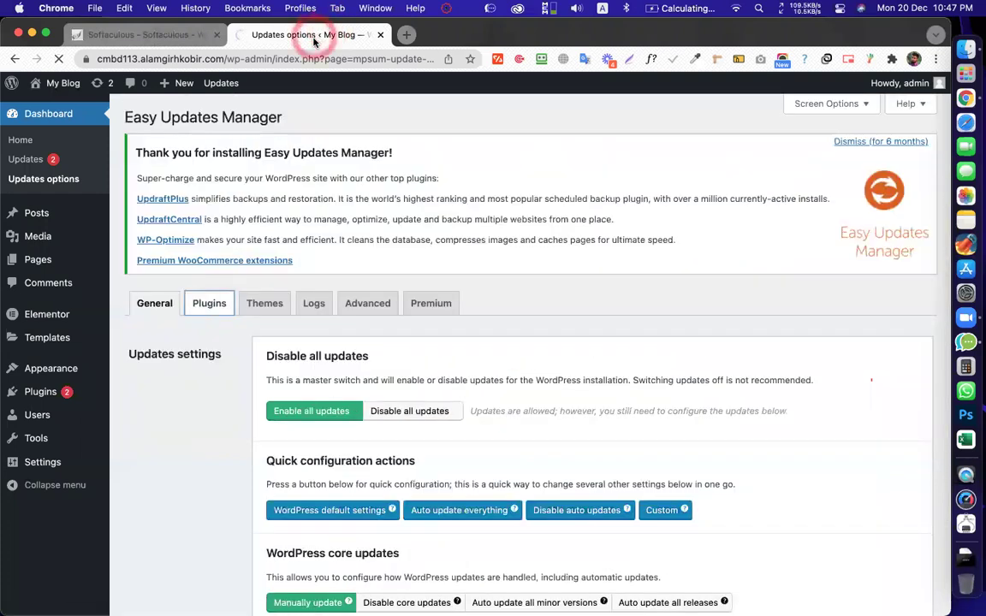
pyautogui.scroll(-9, 385, 262)
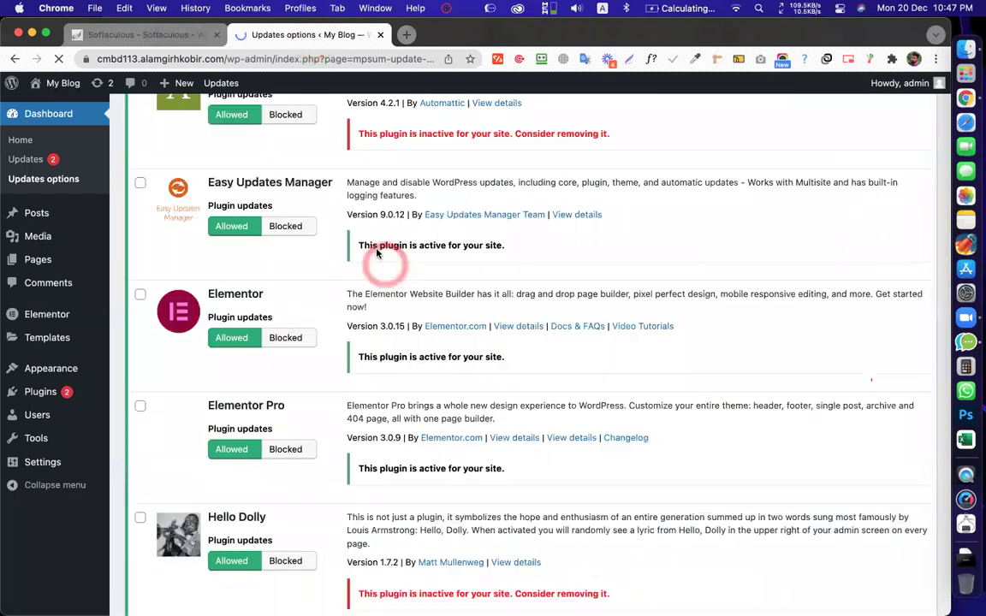
pyautogui.scroll(1, 284, 281)
pyautogui.click(286, 273)
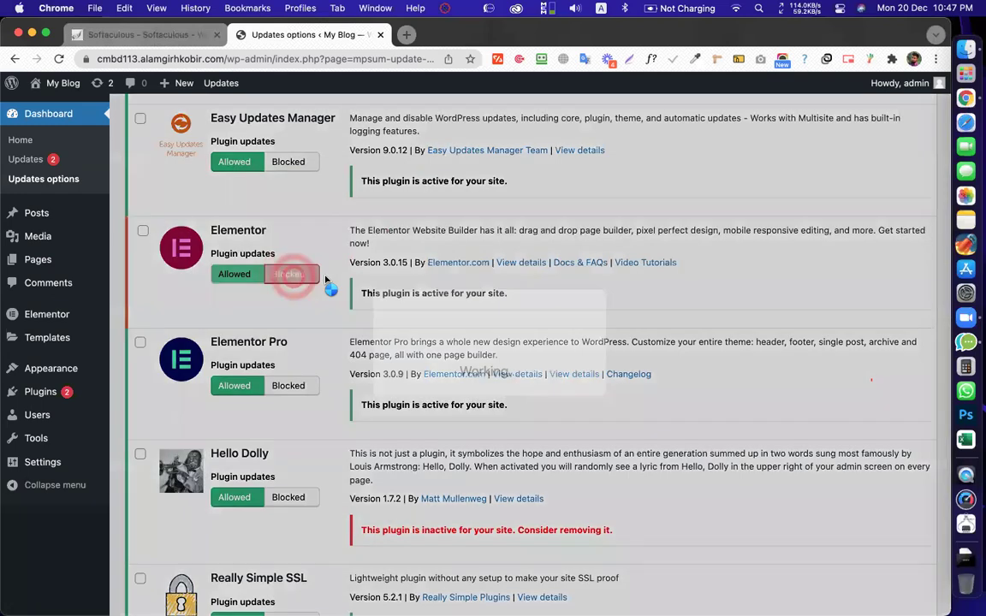
pyautogui.click(287, 363)
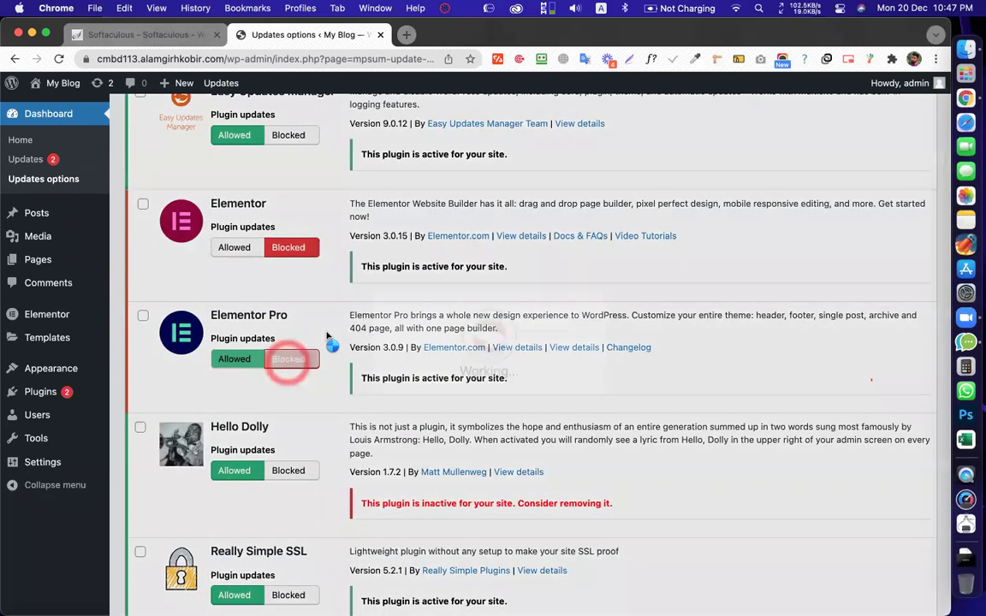
pyautogui.scroll(10, 342, 326)
pyautogui.click(531, 273)
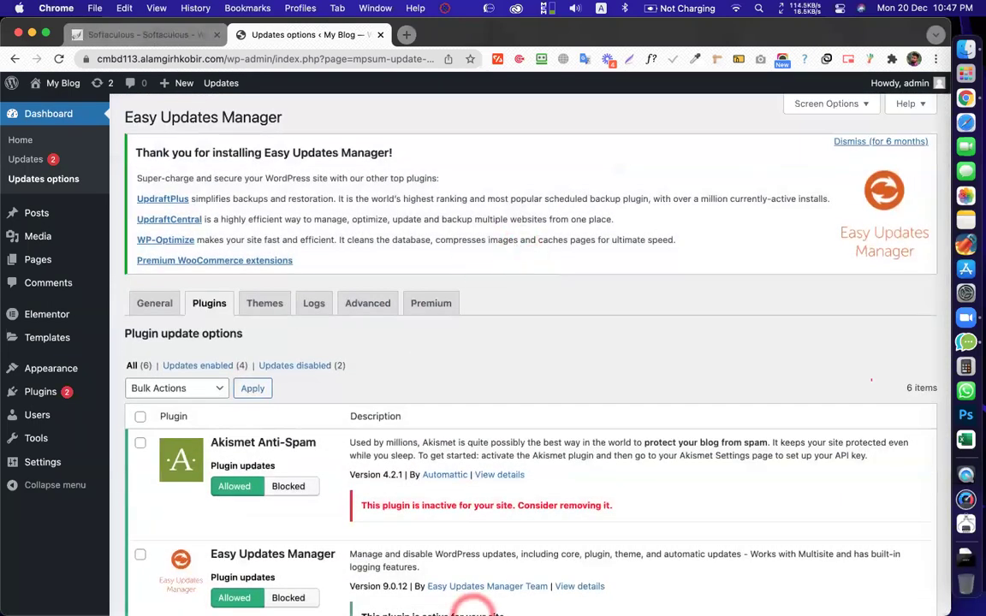
pyautogui.scroll(-10, 504, 330)
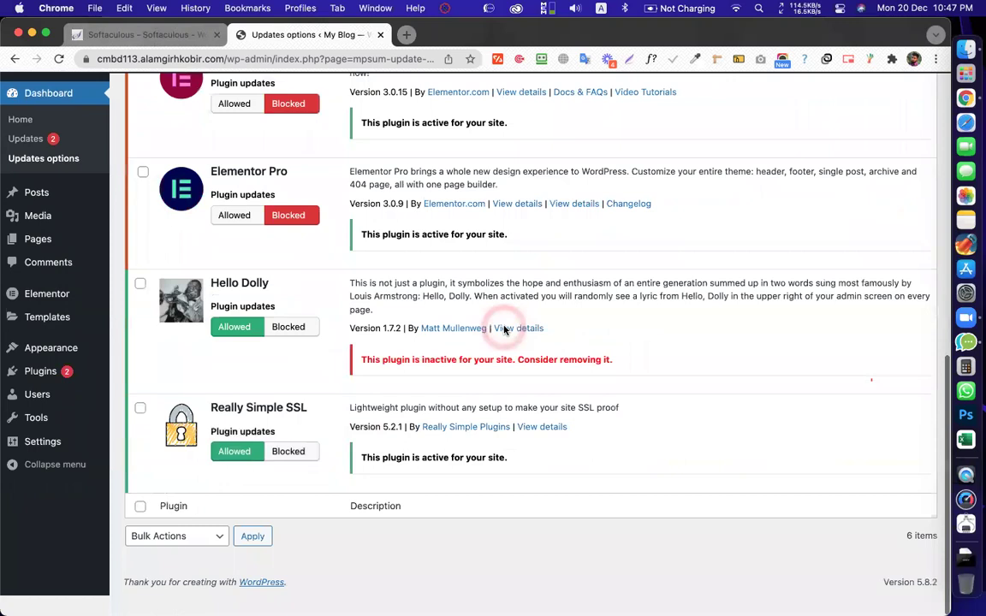
pyautogui.scroll(15, 505, 330)
pyautogui.scroll(-5, 504, 331)
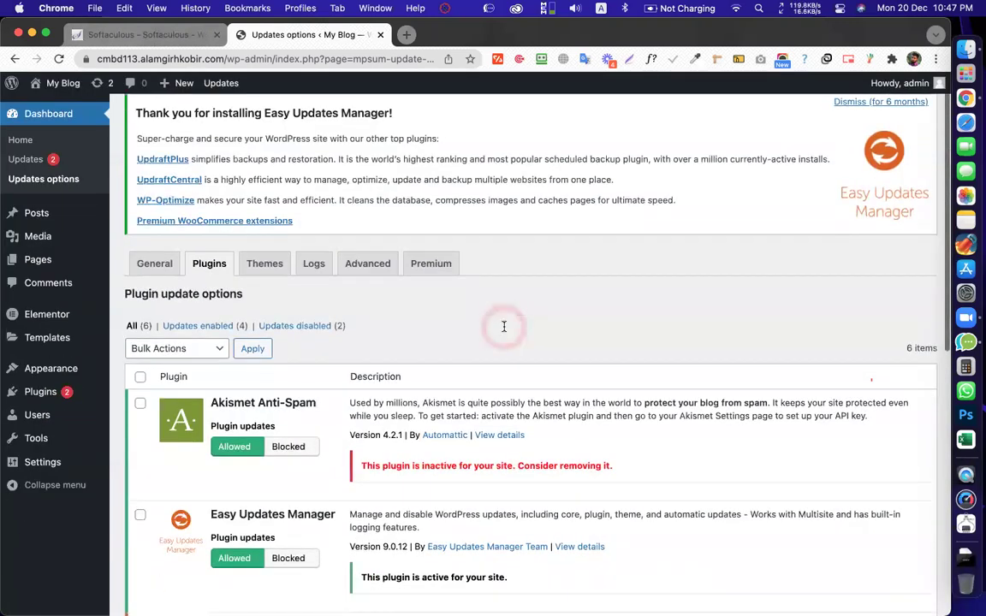
pyautogui.scroll(-1, 437, 283)
pyautogui.scroll(8, 431, 402)
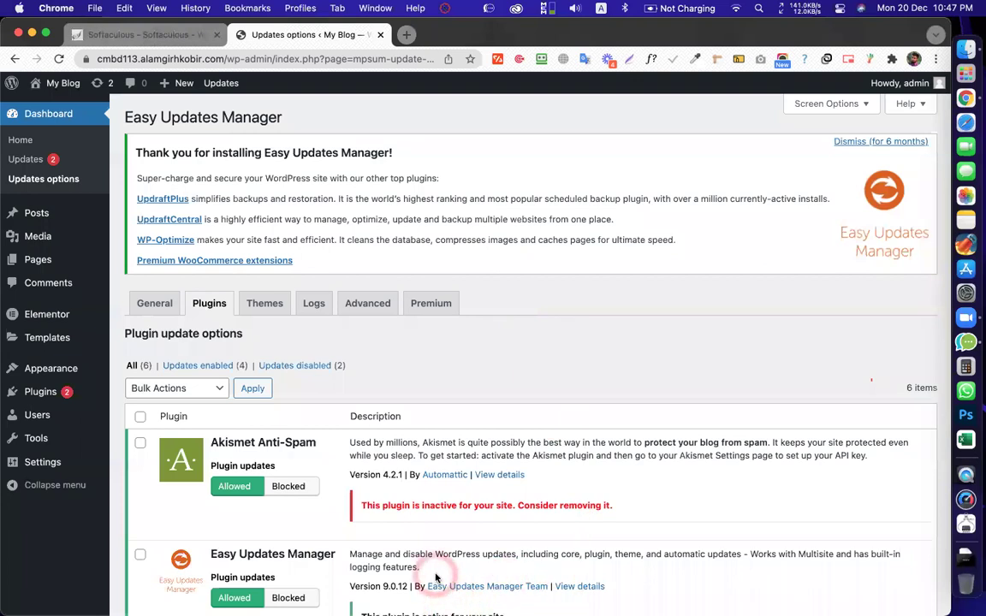
pyautogui.click(424, 248)
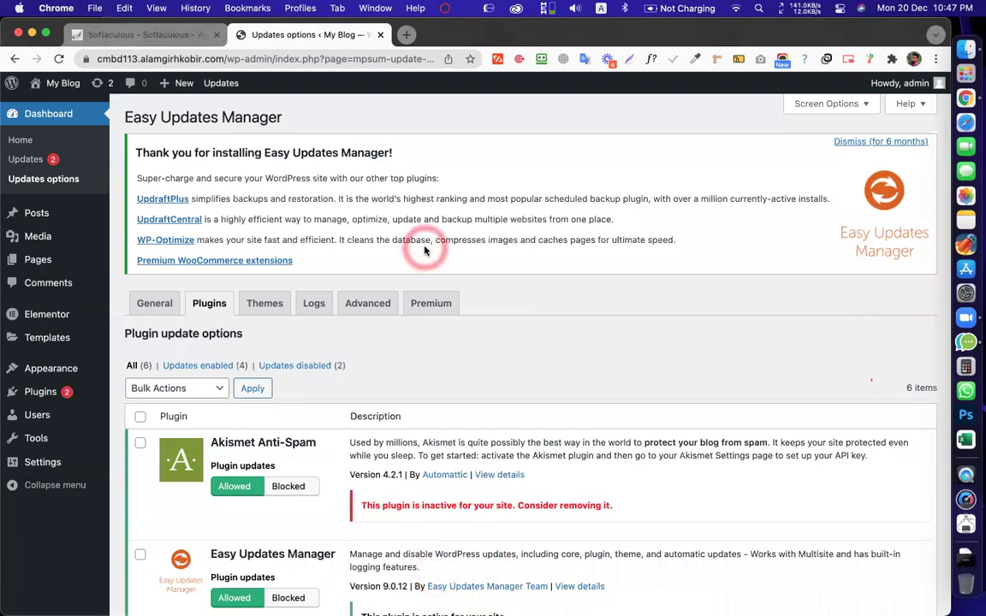
pyautogui.click(359, 100)
pyautogui.click(370, 585)
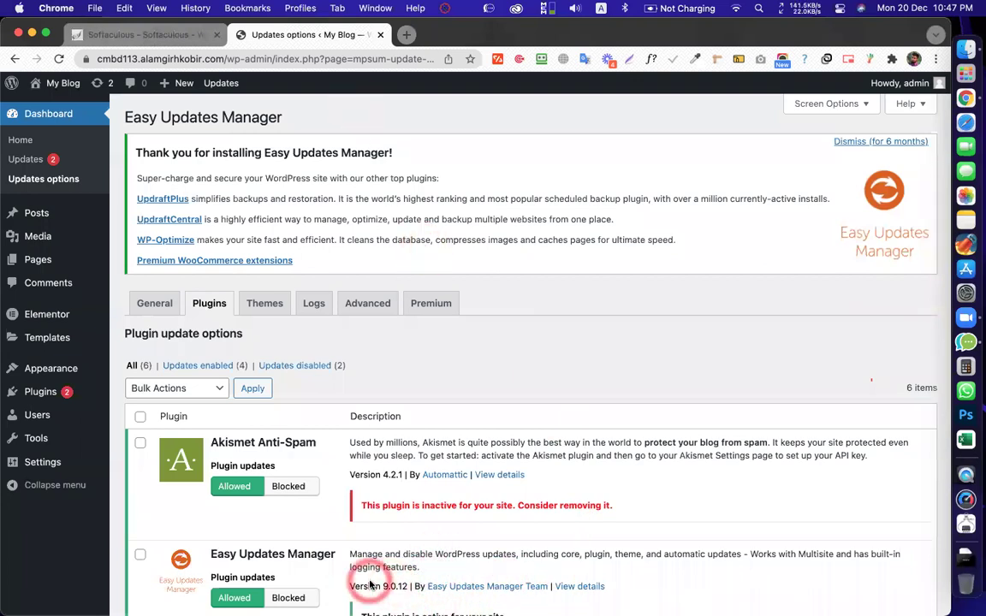
pyautogui.click(372, 101)
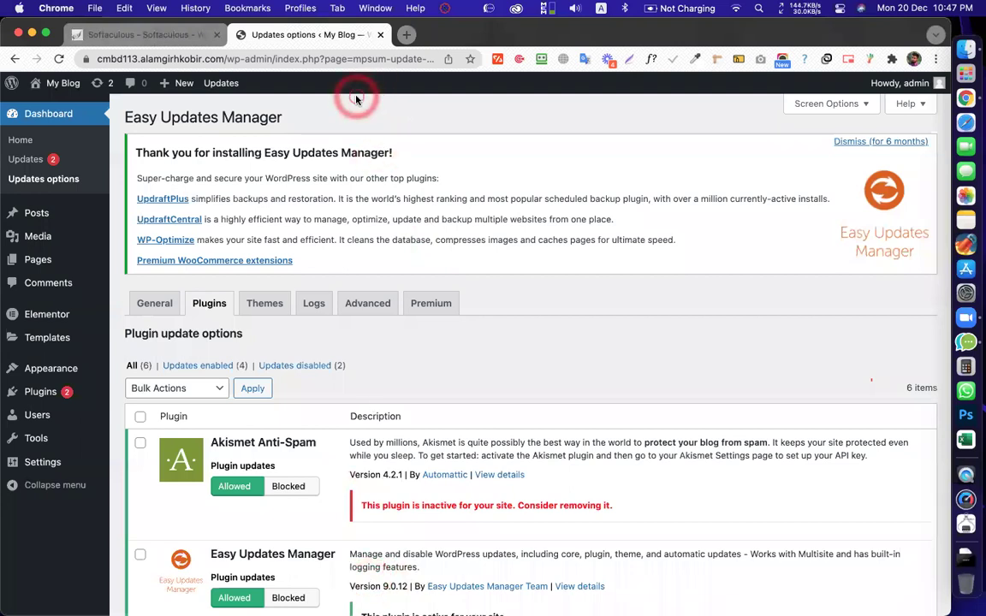
pyautogui.scroll(-6, 352, 99)
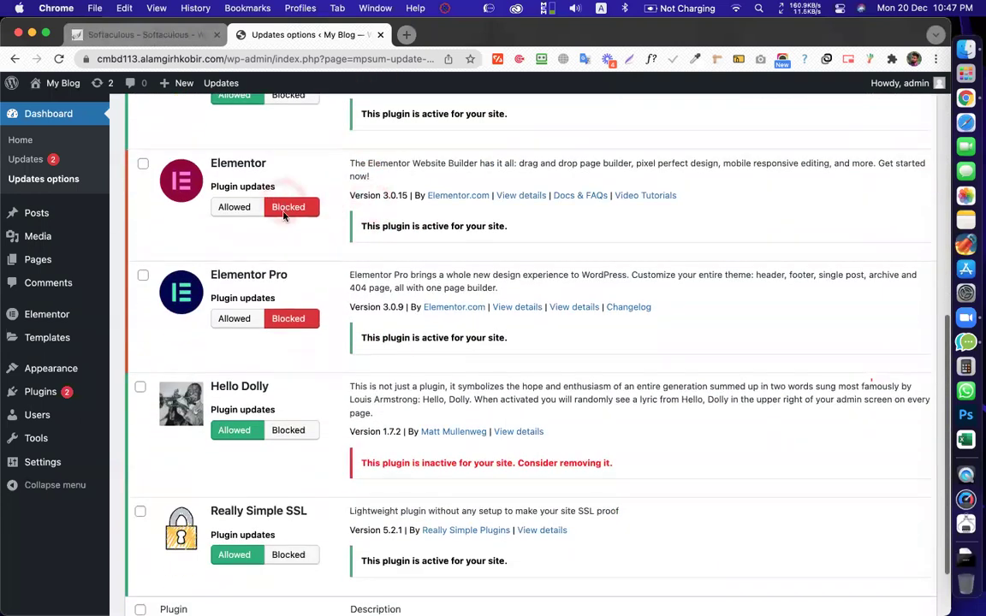
# Open Installed Plugins and review the six plugins whose updates Easy Updates Manager handles
pyautogui.click(61, 391)
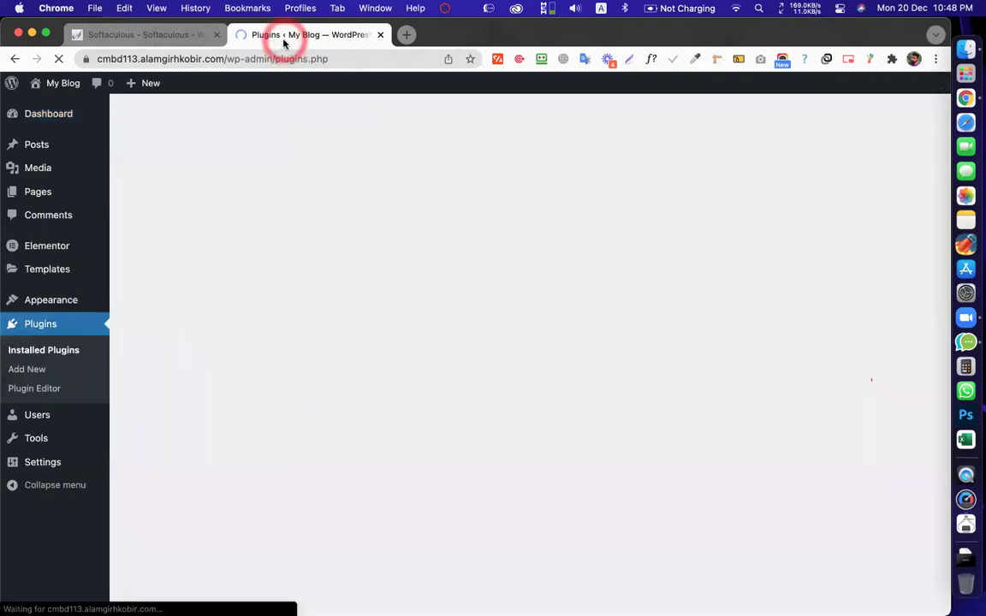
pyautogui.scroll(-2, 291, 226)
pyautogui.scroll(-2, 482, 257)
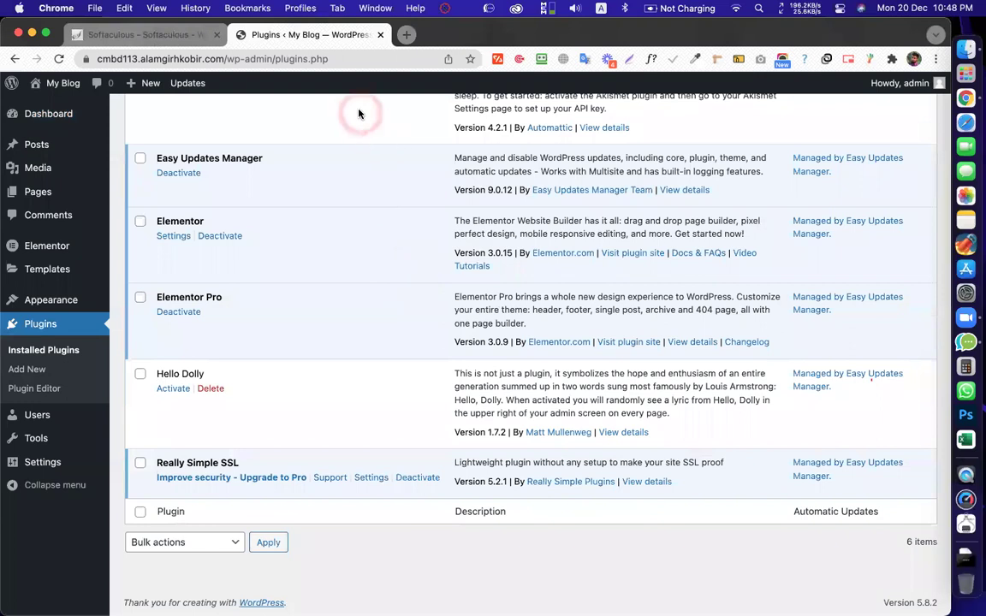
pyautogui.scroll(3, 363, 281)
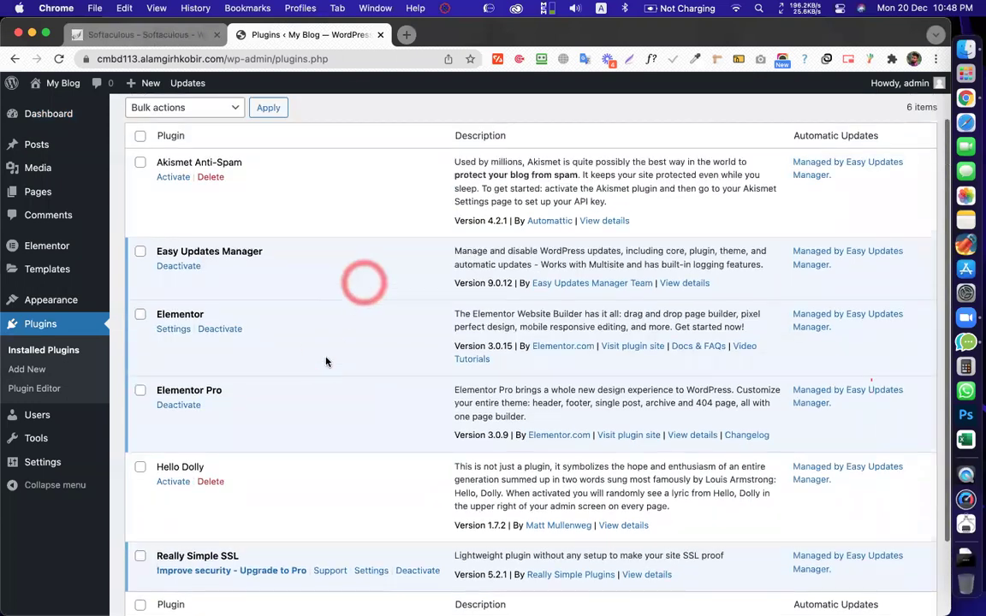
pyautogui.scroll(2, 469, 136)
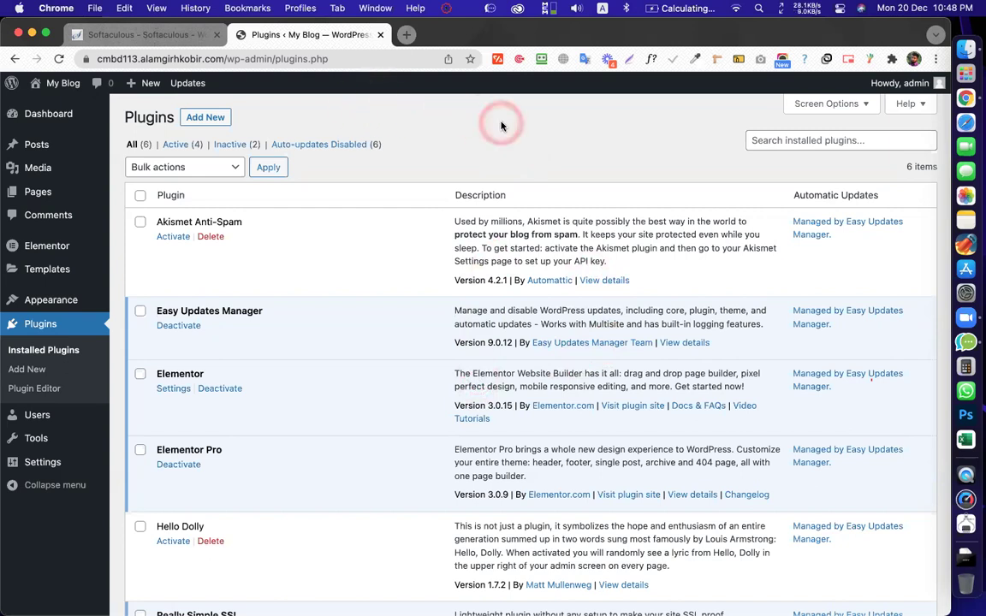
pyautogui.scroll(-4, 467, 137)
pyautogui.scroll(4, 451, 220)
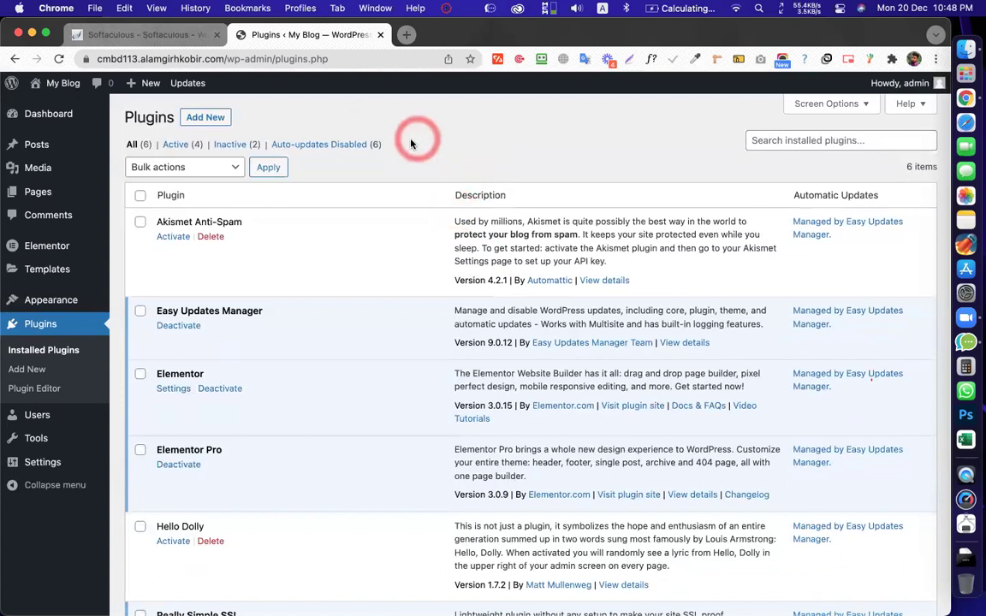
pyautogui.moveTo(278, 131); pyautogui.dragTo(121, 114)
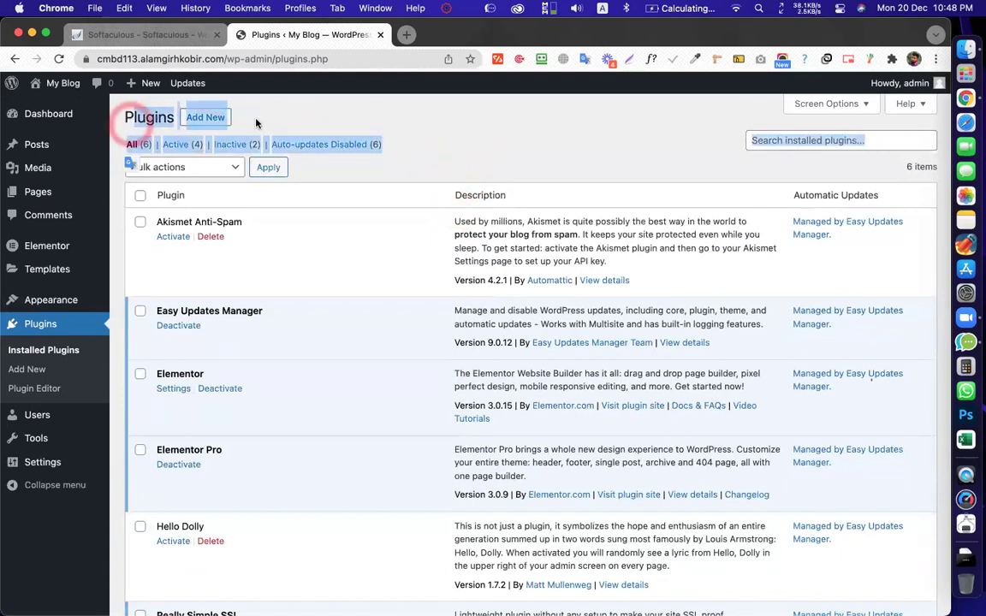
pyautogui.click(462, 136)
pyautogui.scroll(2, 444, 185)
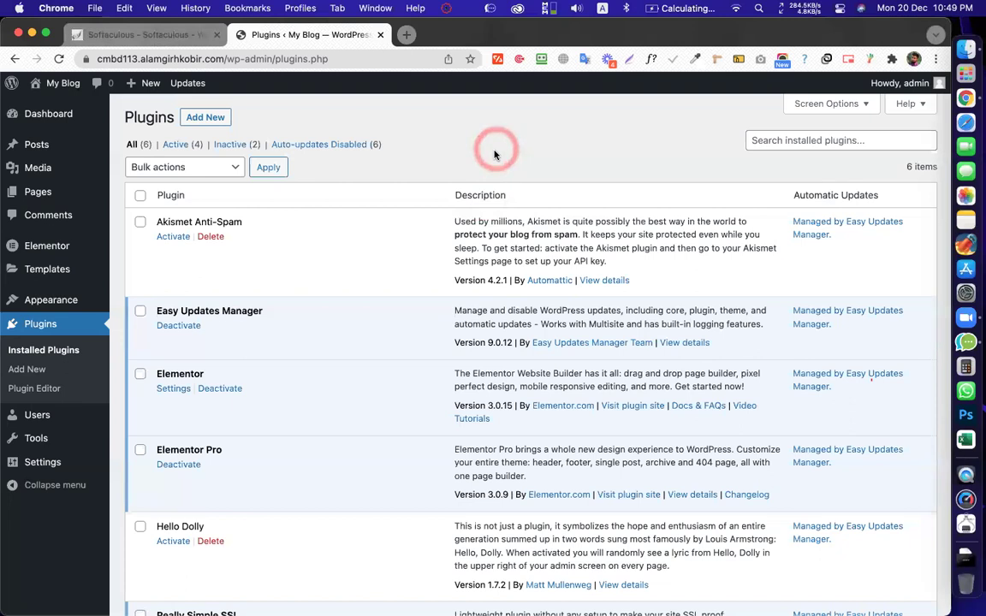
pyautogui.scroll(-5, 444, 209)
pyautogui.scroll(5, 444, 209)
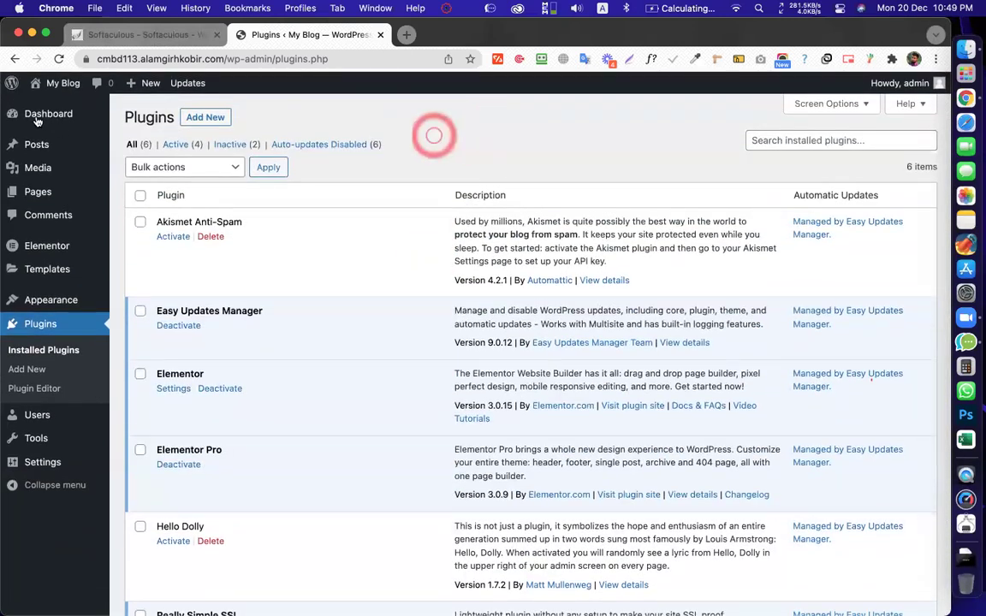
pyautogui.moveTo(48, 114)
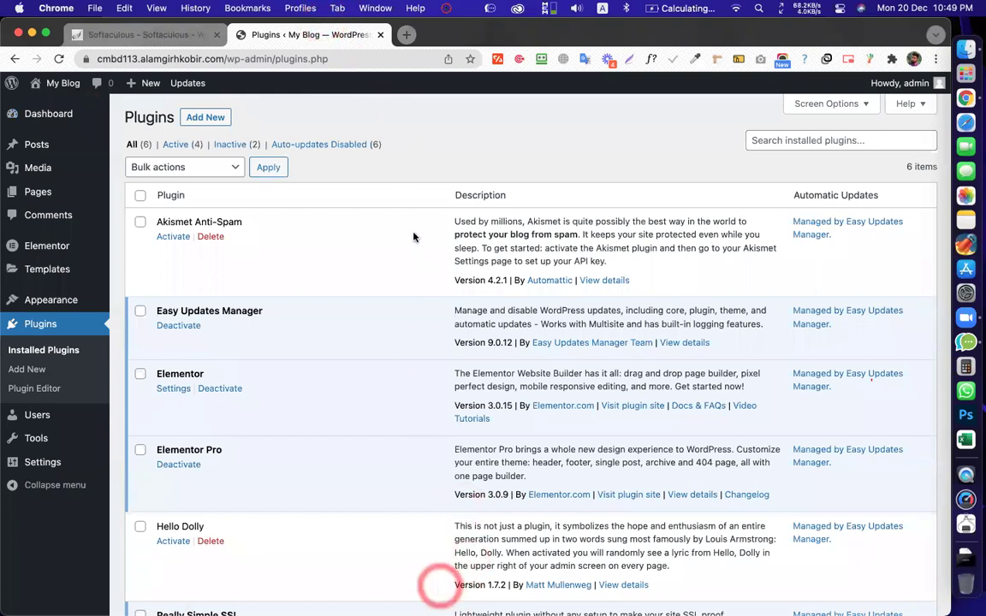
pyautogui.click(342, 104)
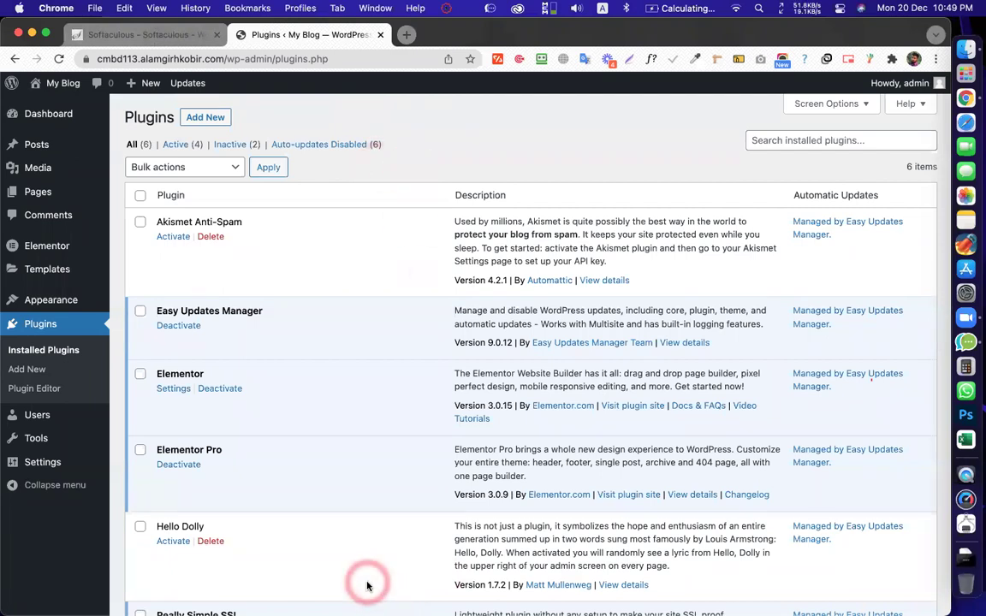
pyautogui.scroll(-2, 339, 418)
pyautogui.scroll(-3, 338, 417)
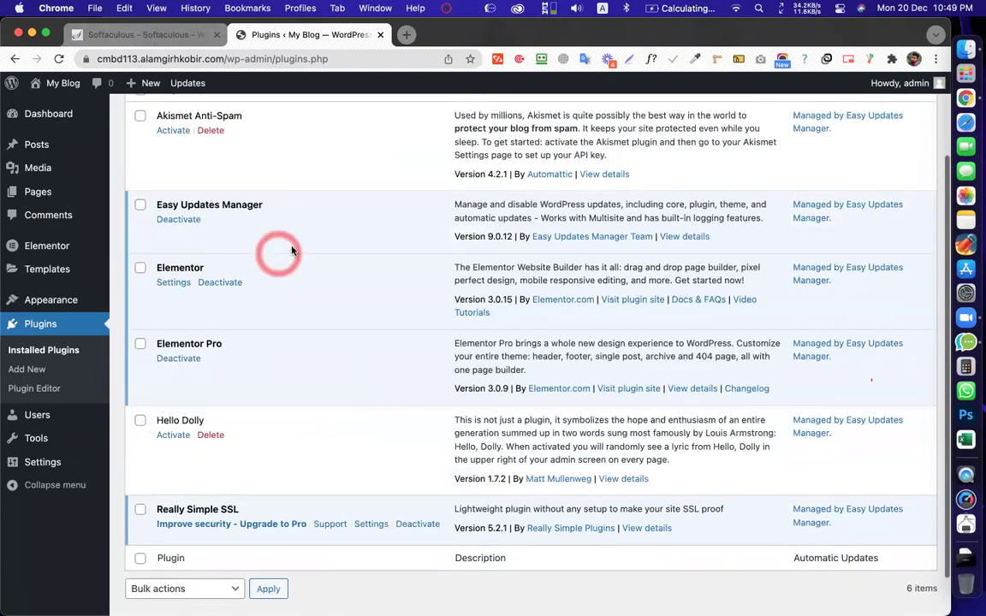
pyautogui.scroll(3, 279, 257)
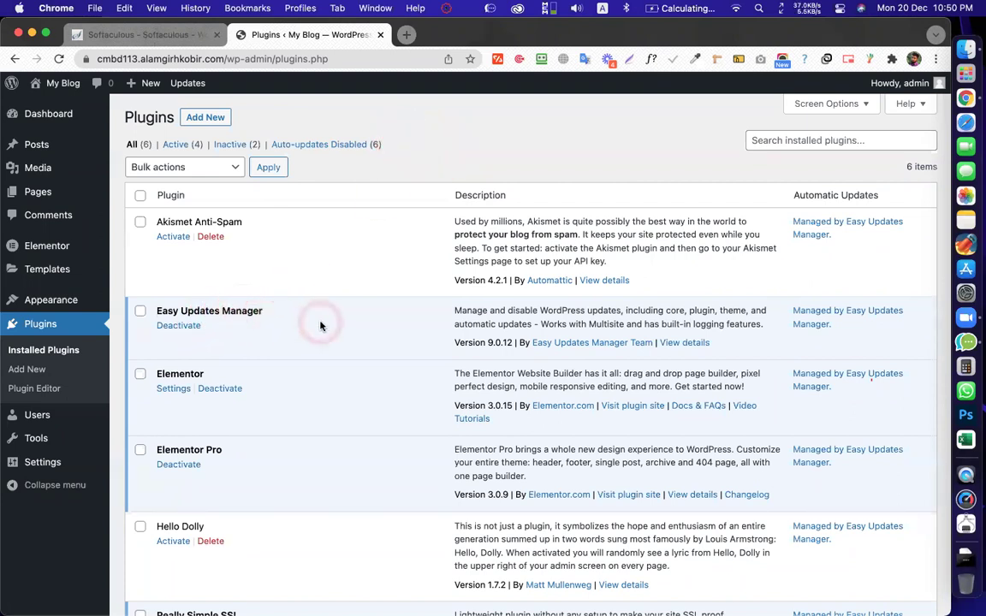
pyautogui.scroll(-5, 320, 326)
pyautogui.scroll(5, 319, 323)
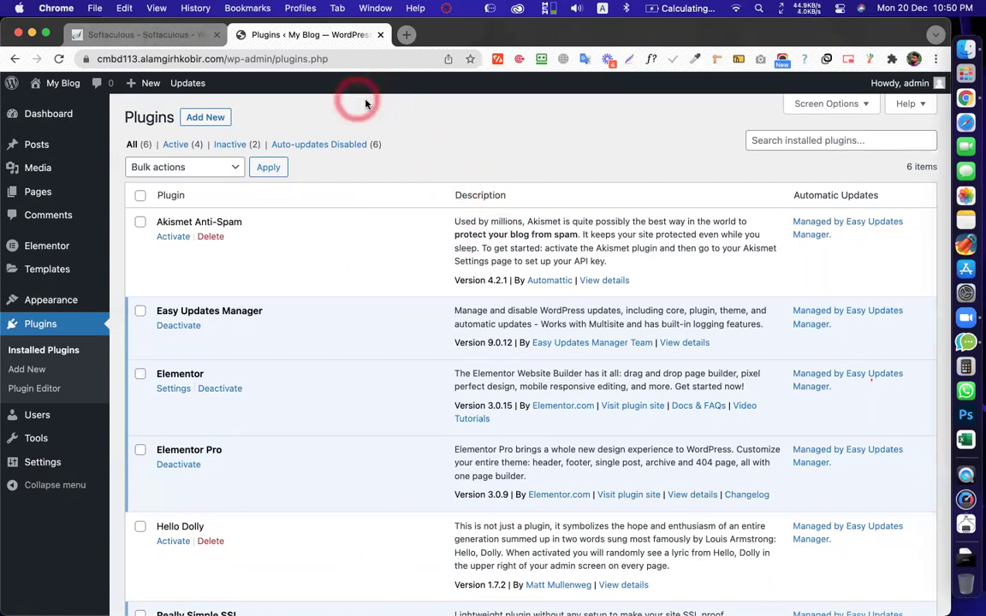
pyautogui.scroll(1, 484, 174)
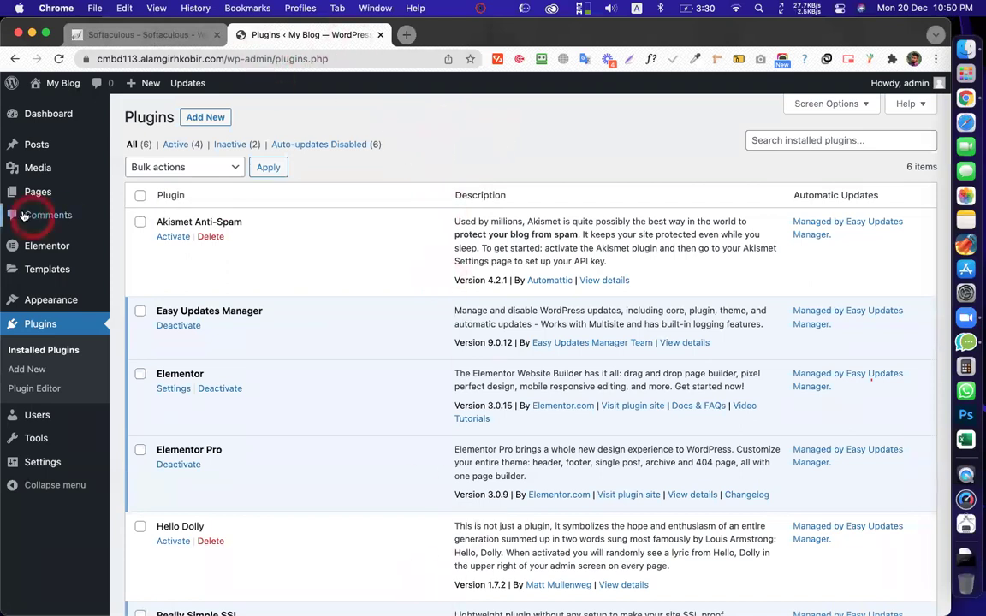
# Start a new page and dismiss the block editor welcome tips
pyautogui.moveTo(37, 199)
pyautogui.click(142, 214)
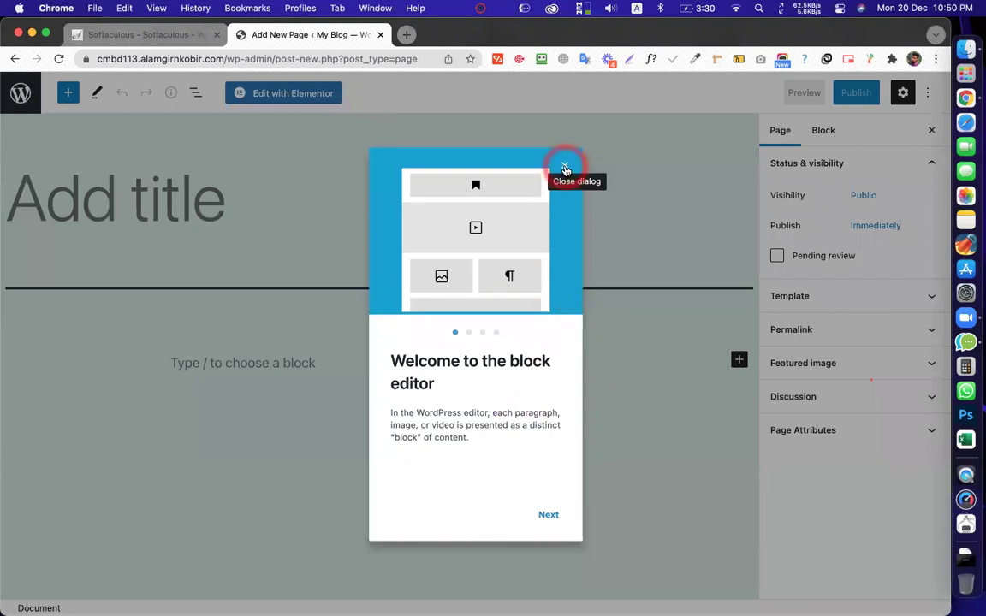
pyautogui.click(565, 168)
# Title the page 'Elementor', correcting the typos along the way
pyautogui.click(178, 222)
pyautogui.click(219, 216)
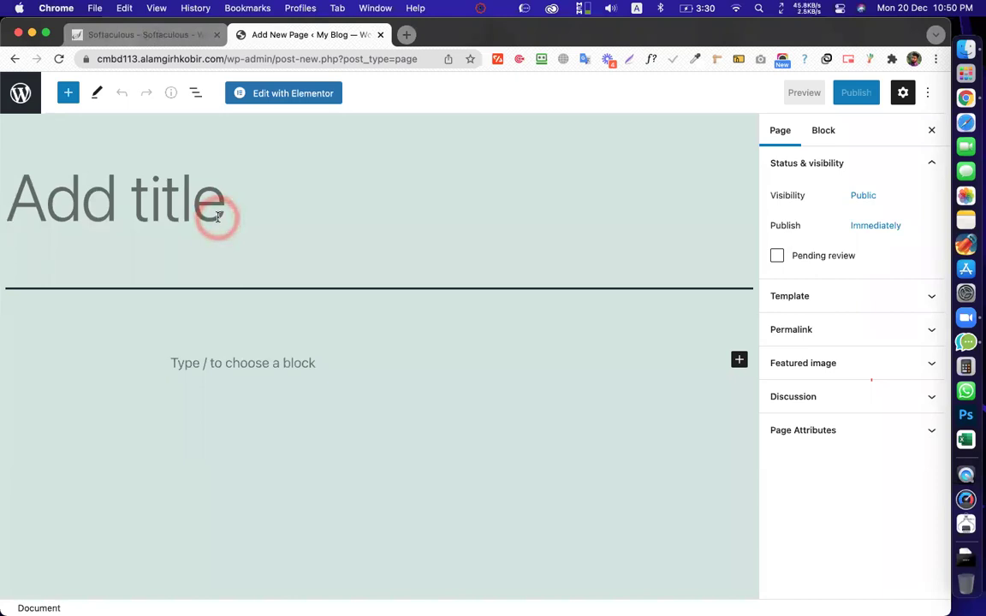
pyautogui.click(218, 216)
pyautogui.write('Hom')
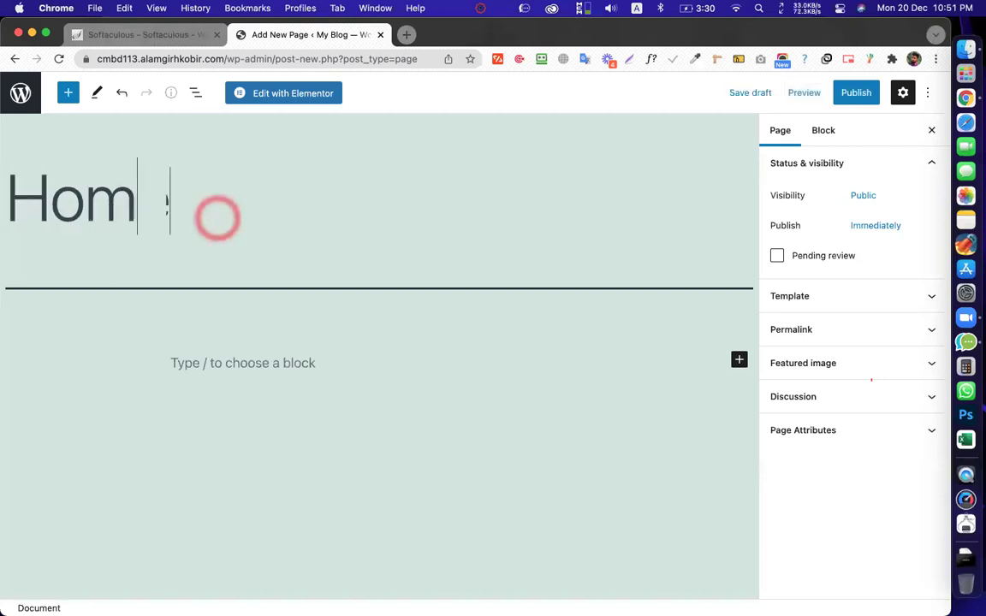
pyautogui.write('e')
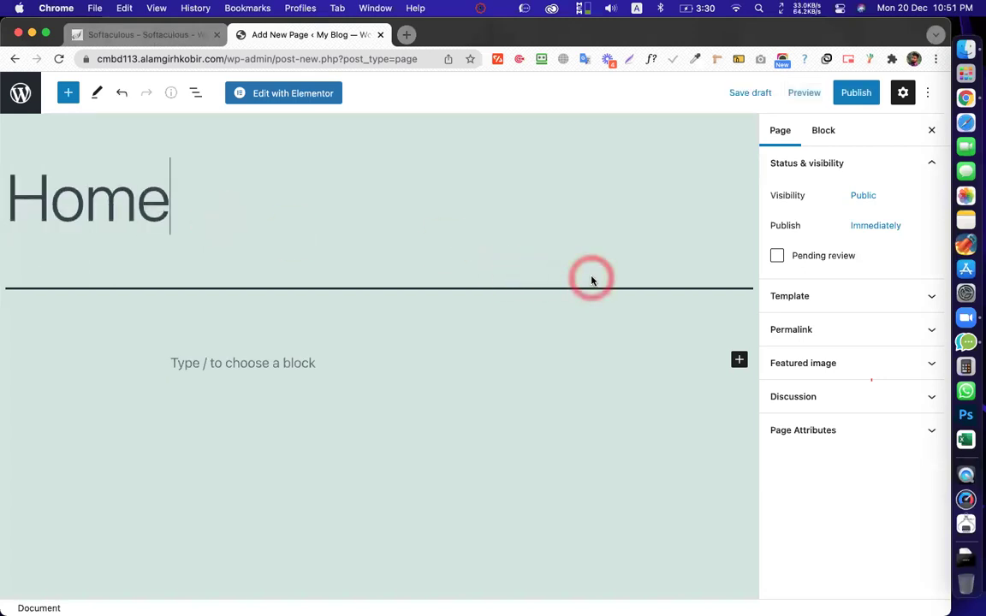
pyautogui.doubleClick(71, 204)
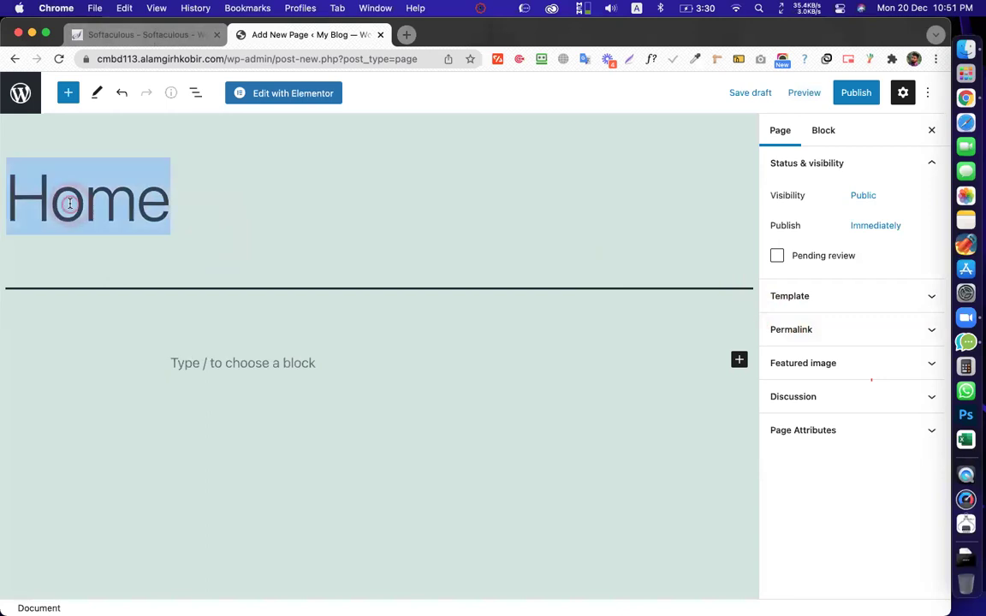
pyautogui.write('Elwmwn')
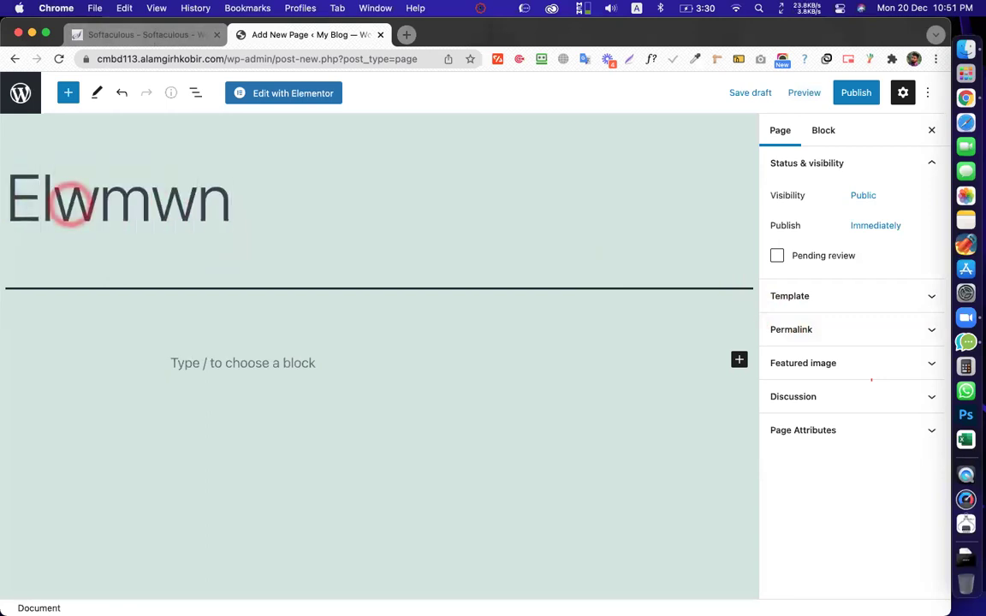
pyautogui.press('BackSpace')
pyautogui.press('BackSpace')
pyautogui.press('BackSpace')
pyautogui.press('BackSpace')
pyautogui.write('e')
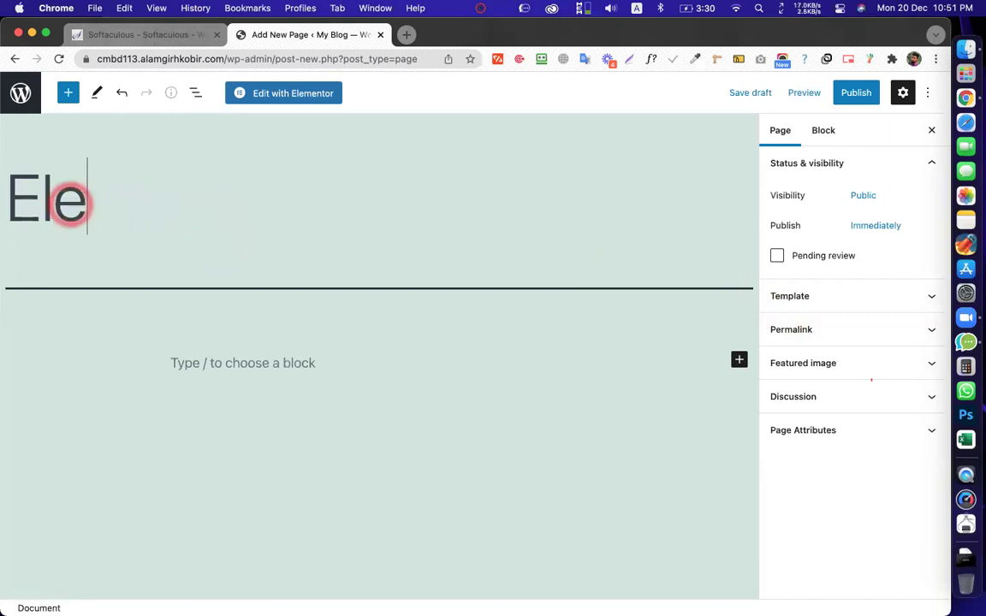
pyautogui.write('mentor')
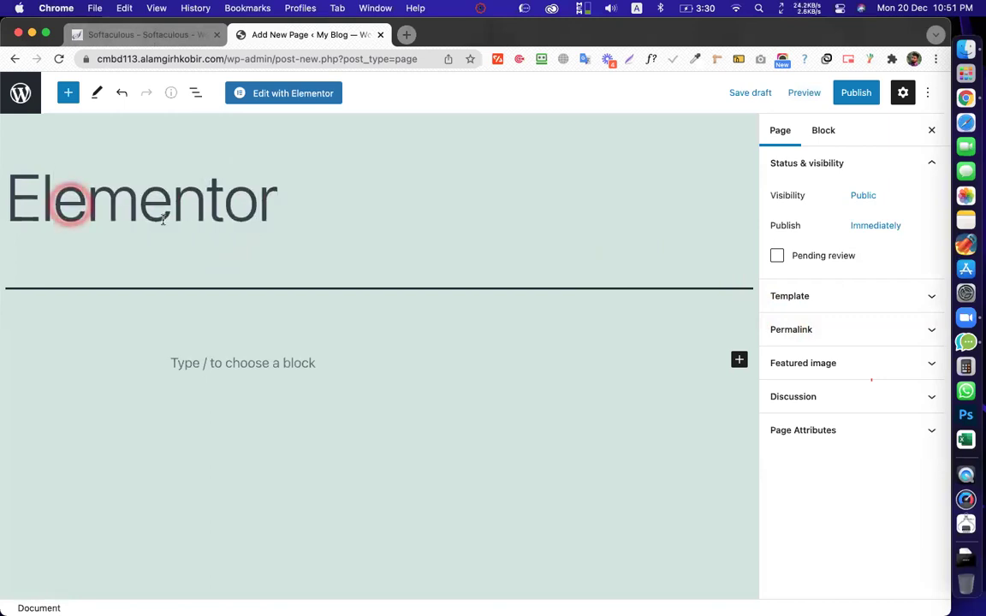
# Publish the page and open it in the Elementor editor
pyautogui.click(858, 92)
pyautogui.click(823, 93)
pyautogui.click(695, 147)
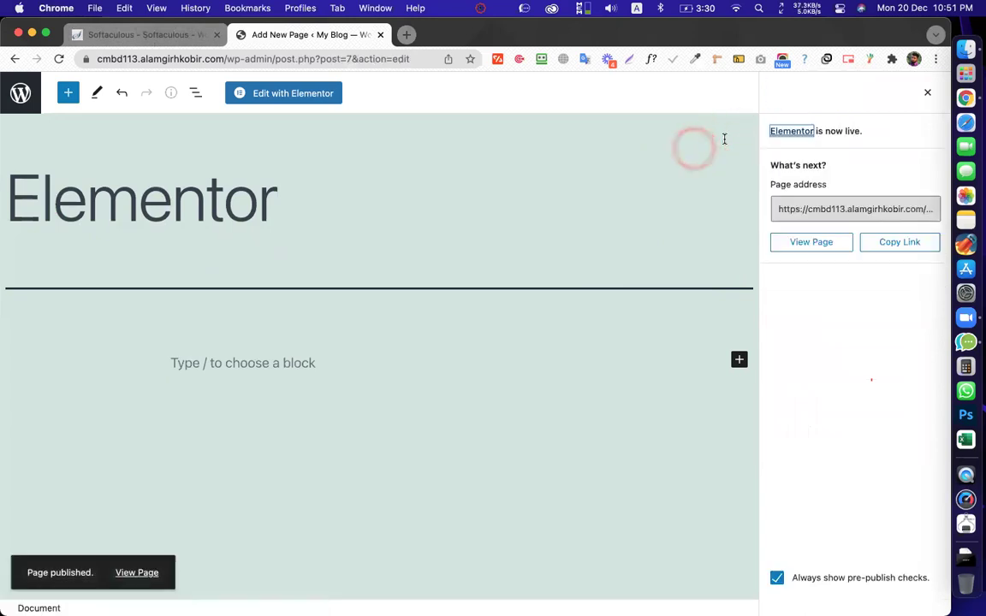
pyautogui.click(295, 101)
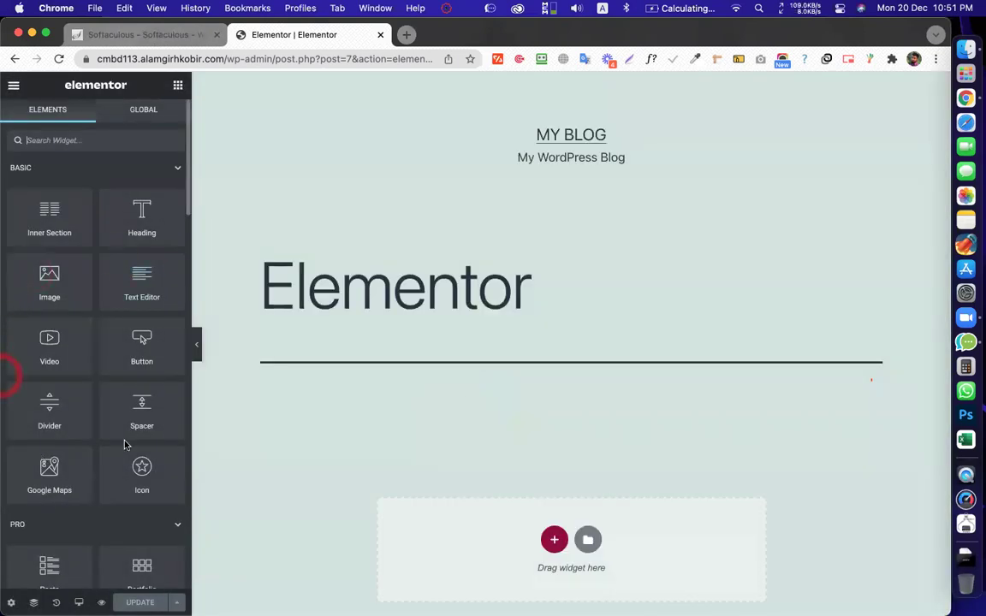
pyautogui.scroll(-6, 82, 390)
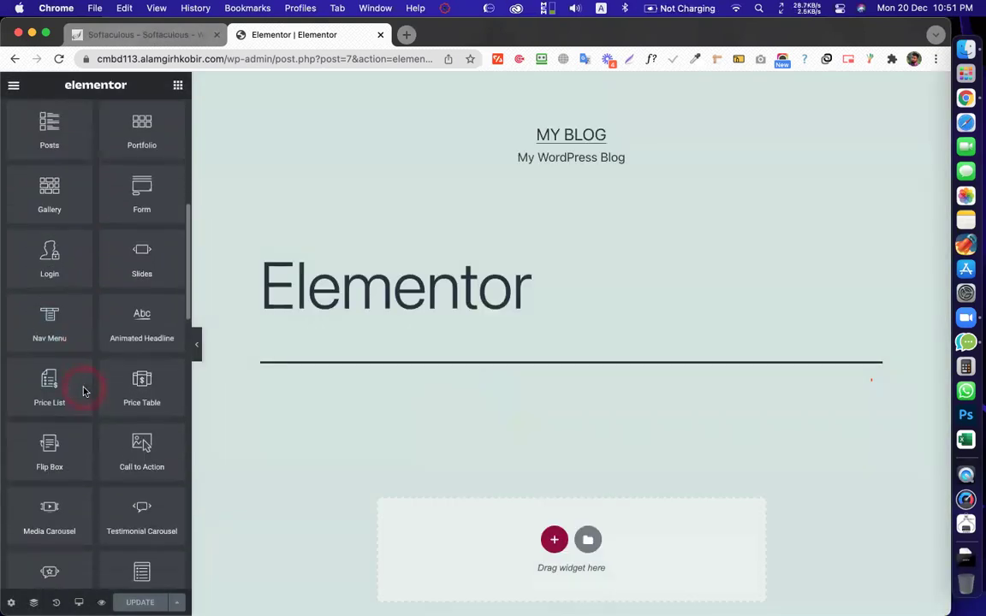
pyautogui.scroll(6, 82, 389)
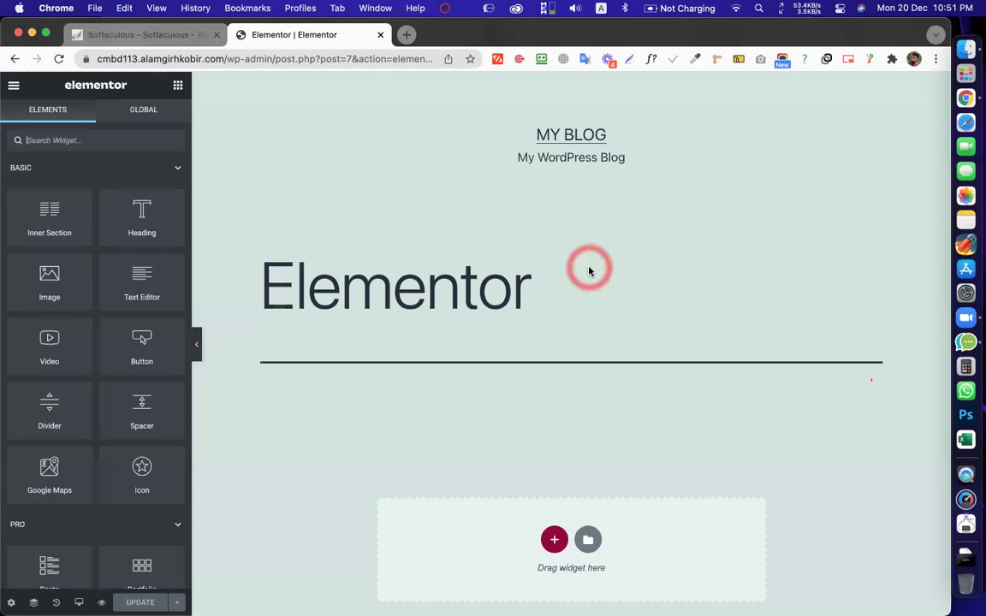
pyautogui.scroll(-1, 529, 317)
pyautogui.scroll(1, 528, 315)
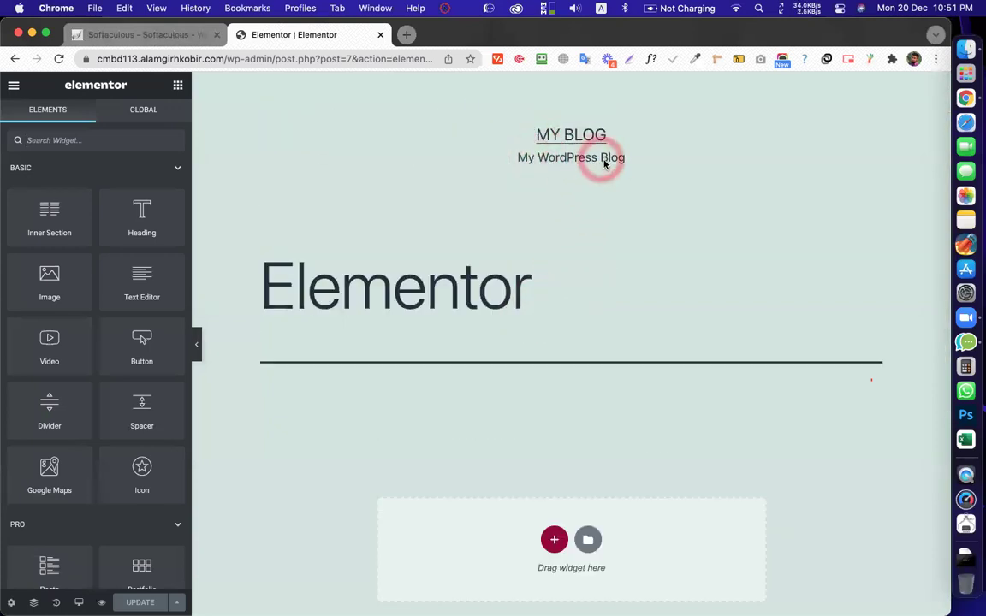
pyautogui.scroll(-7, 332, 304)
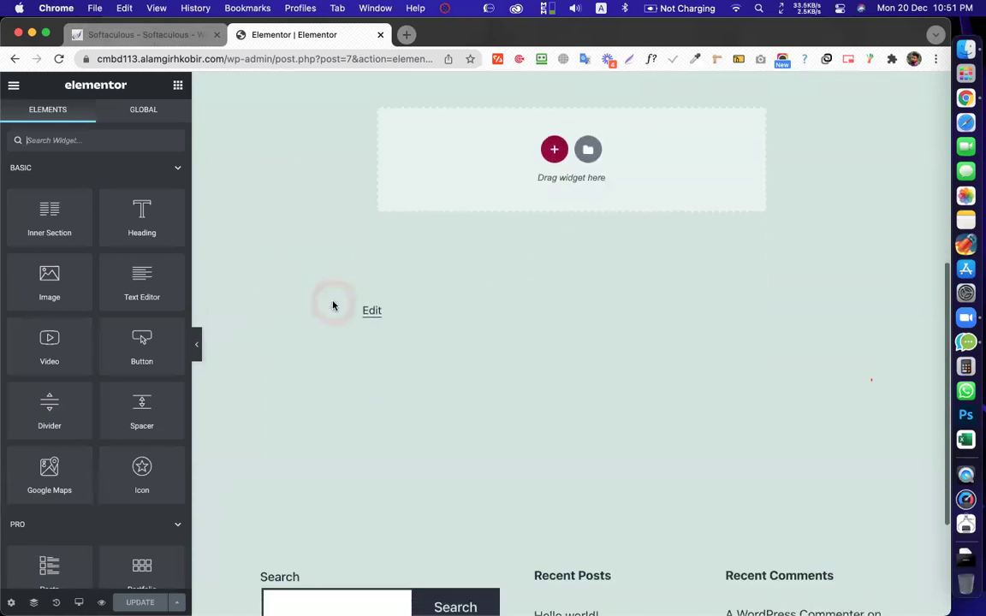
pyautogui.scroll(7, 493, 344)
pyautogui.scroll(-7, 552, 227)
pyautogui.scroll(8, 552, 227)
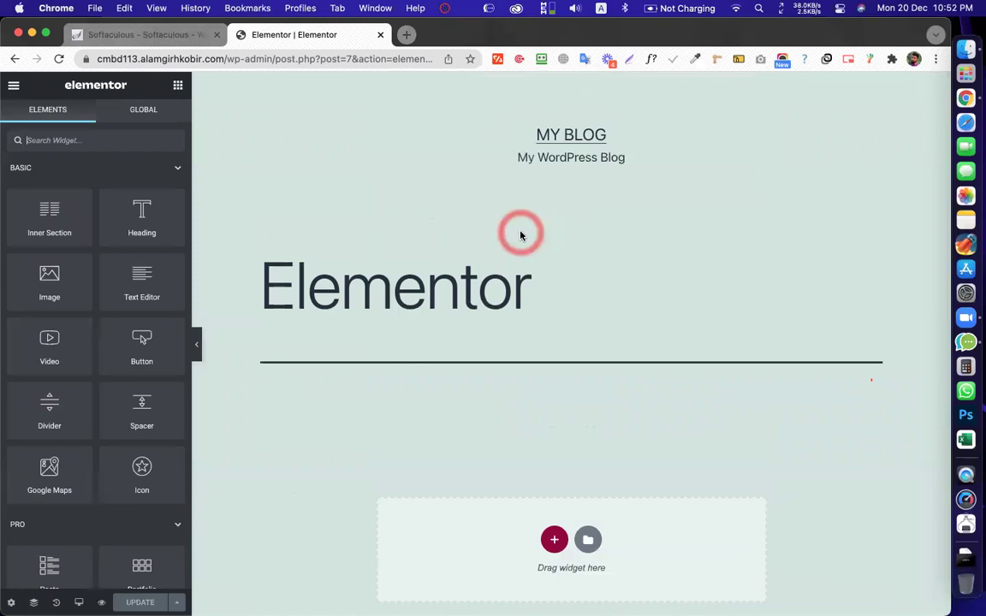
# Exit Elementor to the dashboard and set the page template to Elementor Canvas
pyautogui.click(14, 87)
pyautogui.click(57, 323)
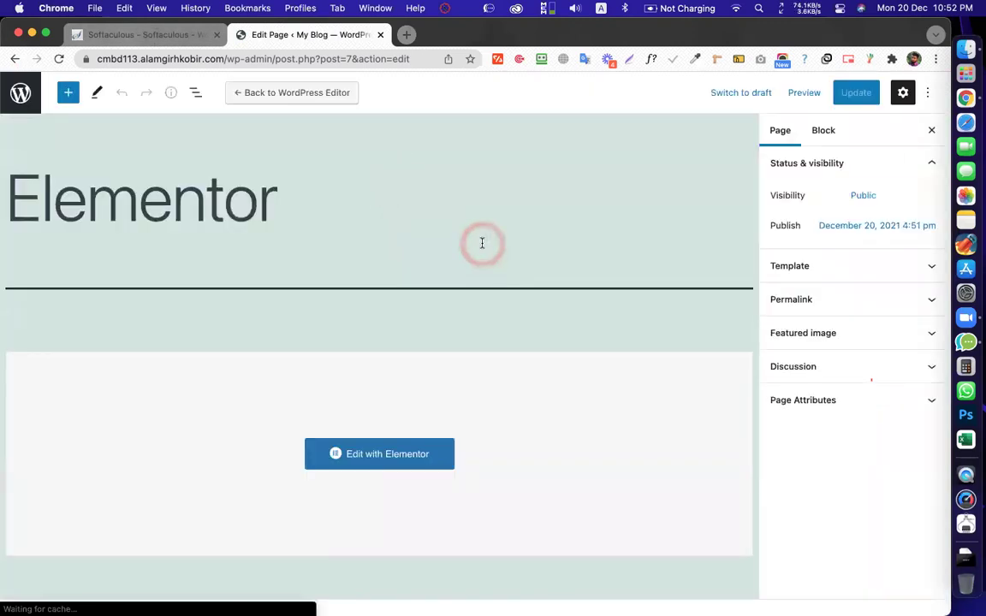
pyautogui.click(779, 136)
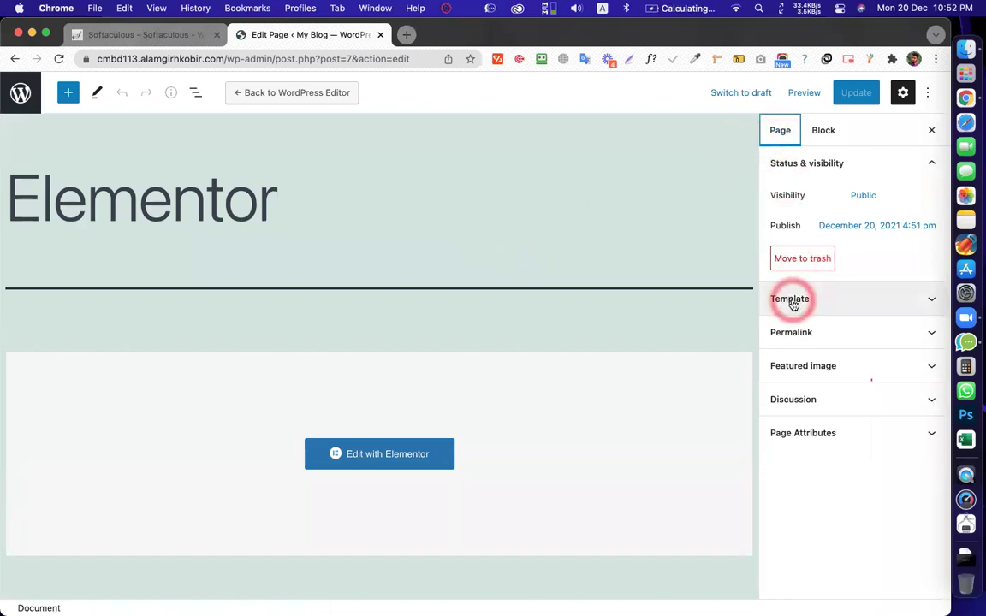
pyautogui.click(792, 301)
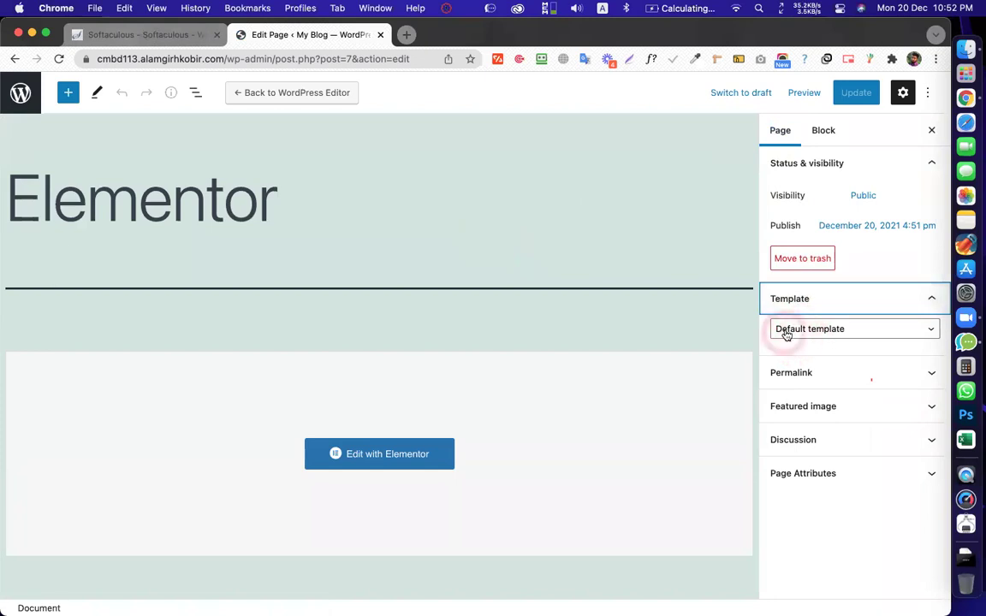
pyautogui.click(794, 334)
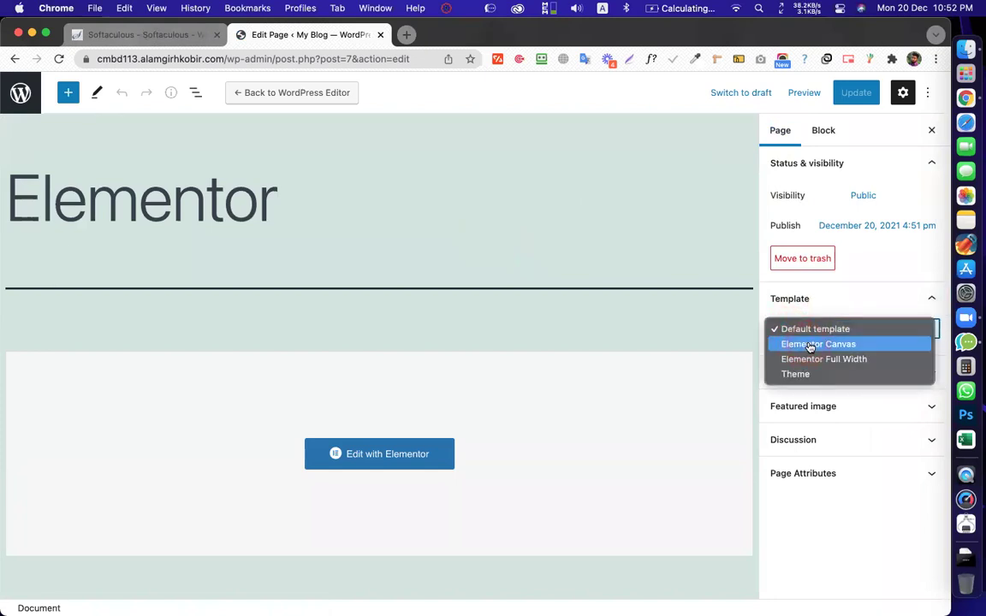
pyautogui.click(810, 346)
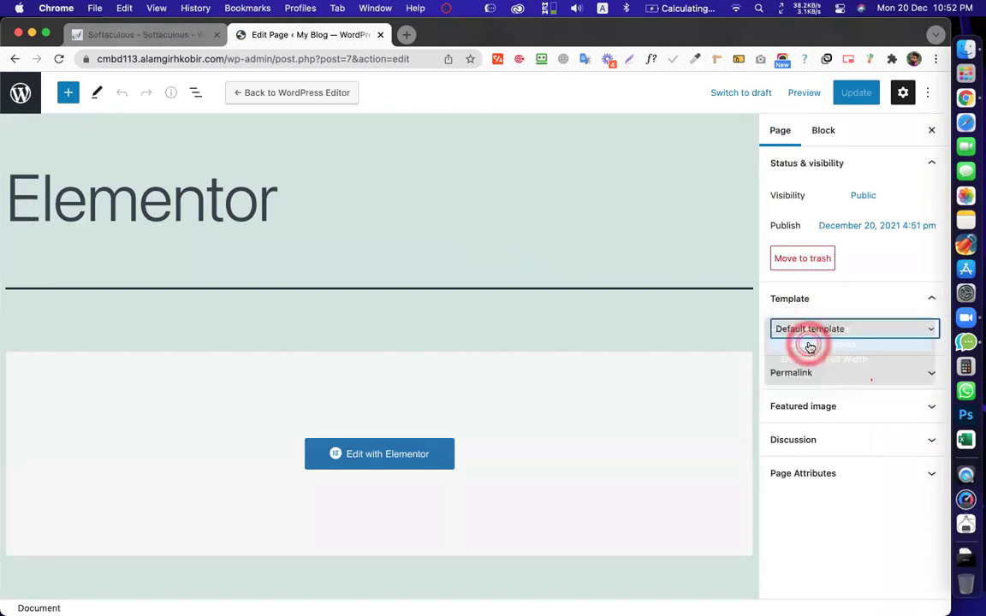
pyautogui.click(721, 296)
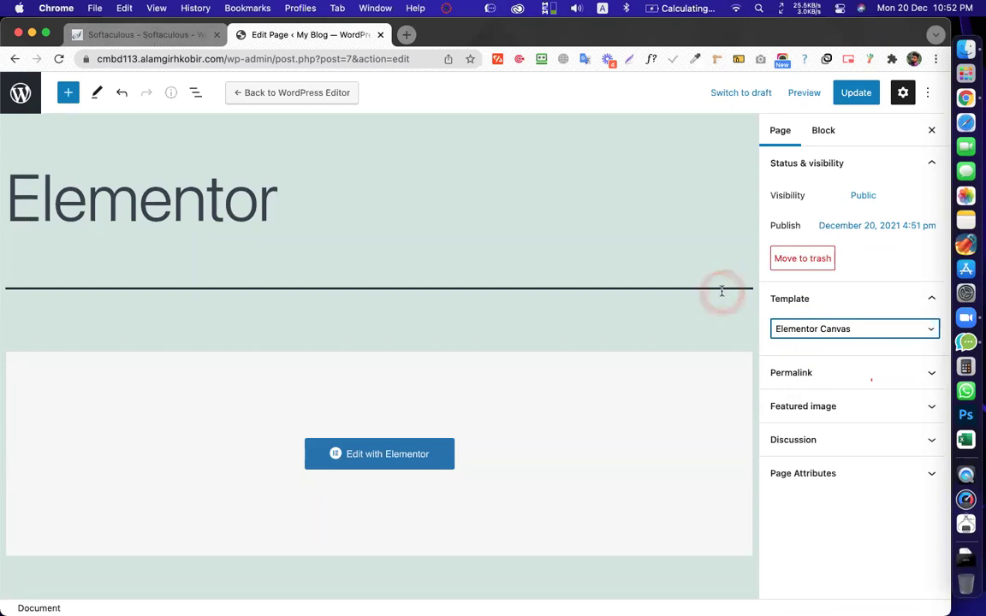
# Update the page and reopen it with Elementor
pyautogui.click(856, 91)
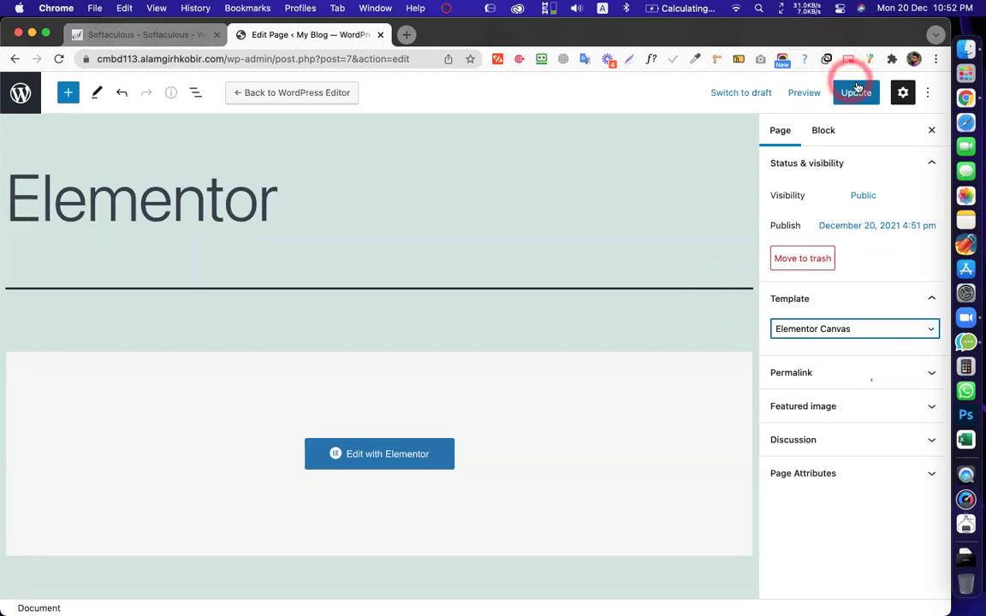
pyautogui.click(640, 208)
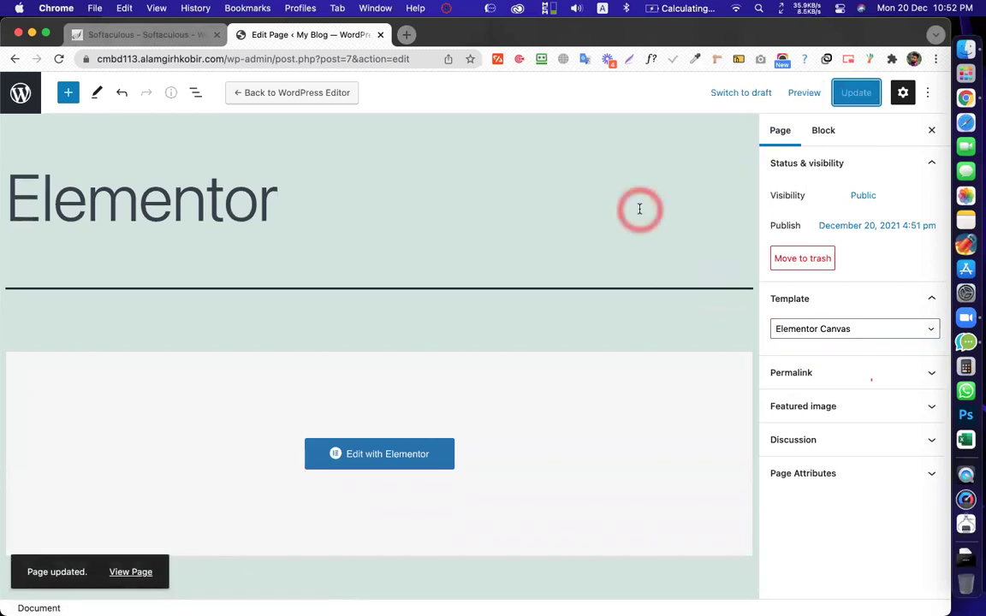
pyautogui.click(388, 463)
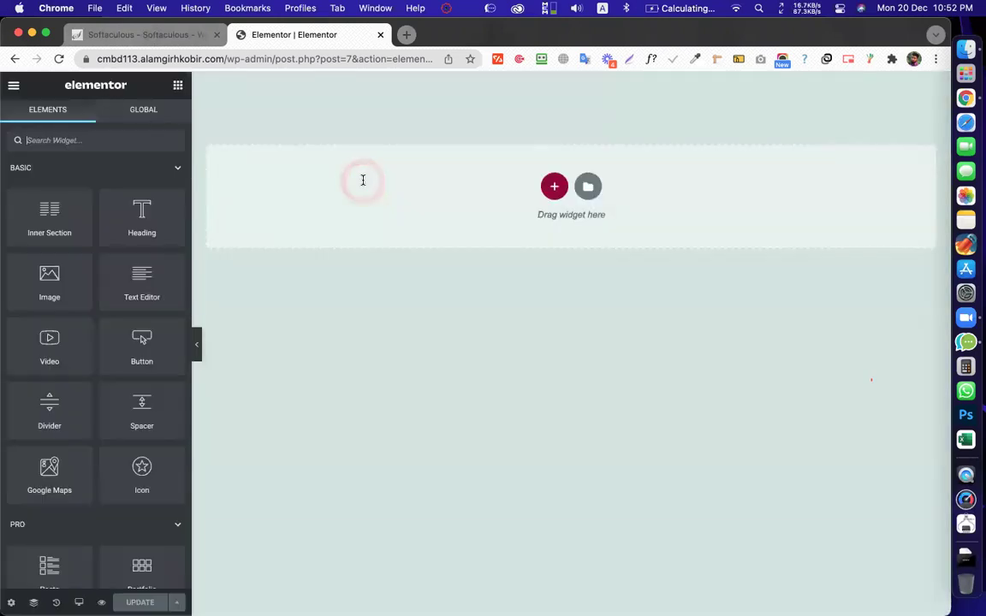
# Check the bare Canvas page with its empty section, then open a new Chrome tab
pyautogui.click(363, 181)
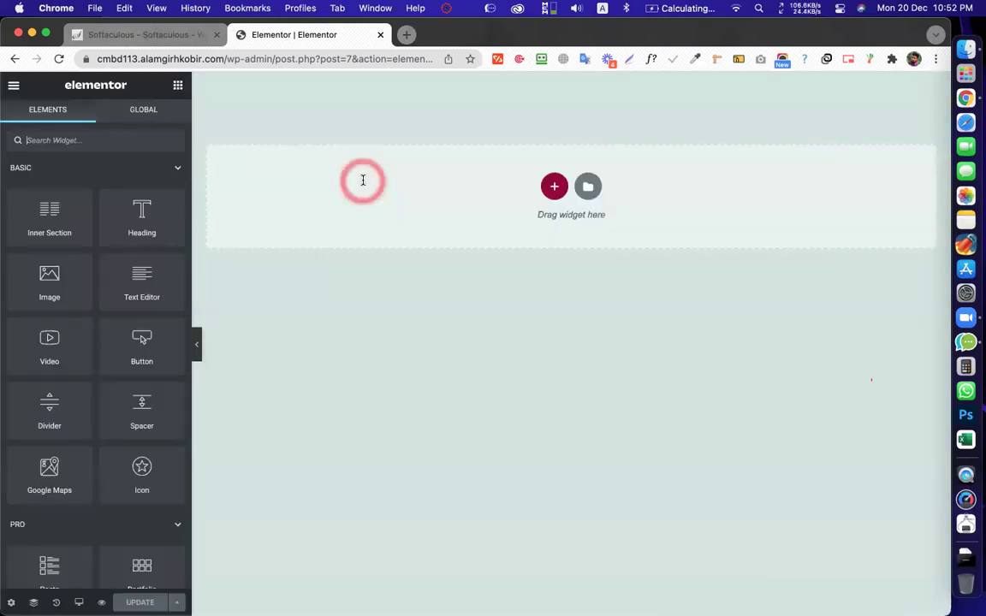
pyautogui.click(363, 181)
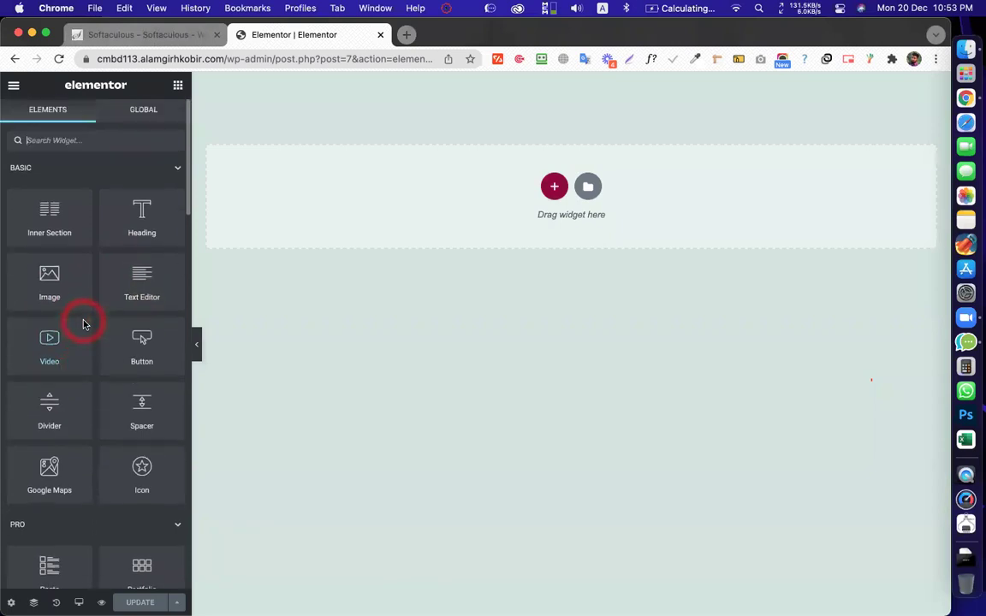
pyautogui.scroll(-3, 129, 317)
pyautogui.scroll(3, 128, 394)
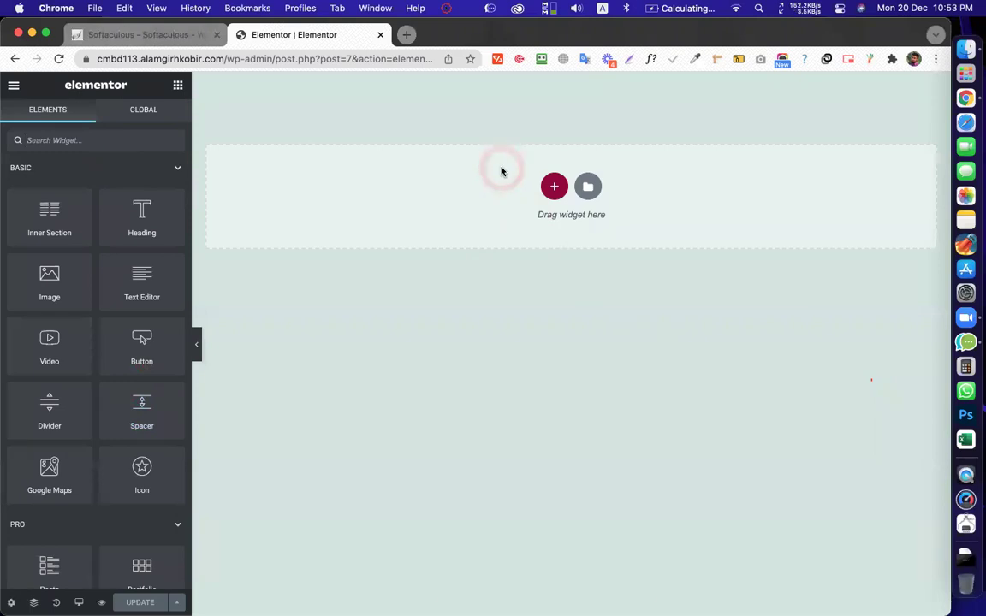
pyautogui.click(501, 171)
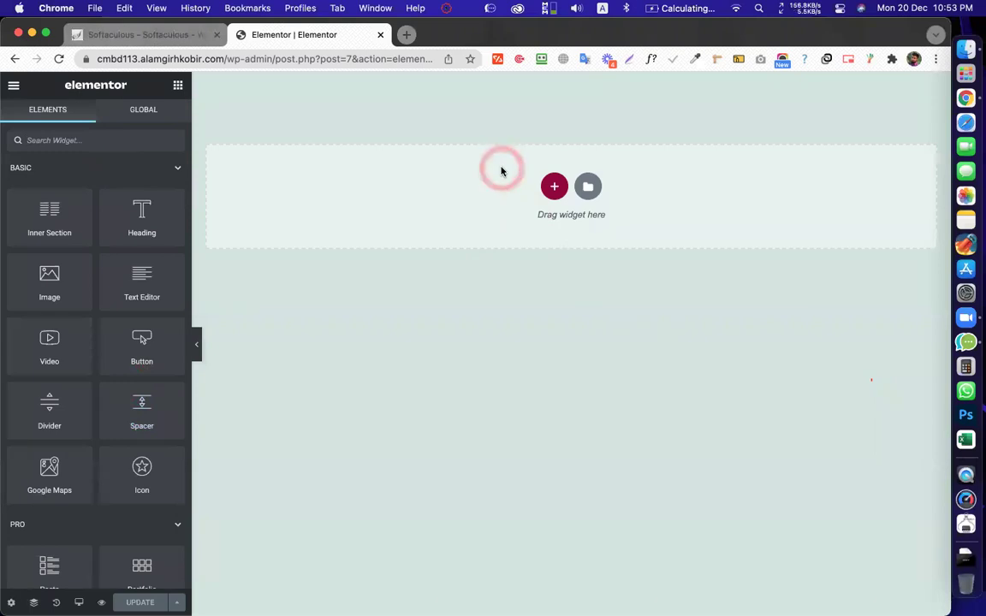
pyautogui.click(502, 171)
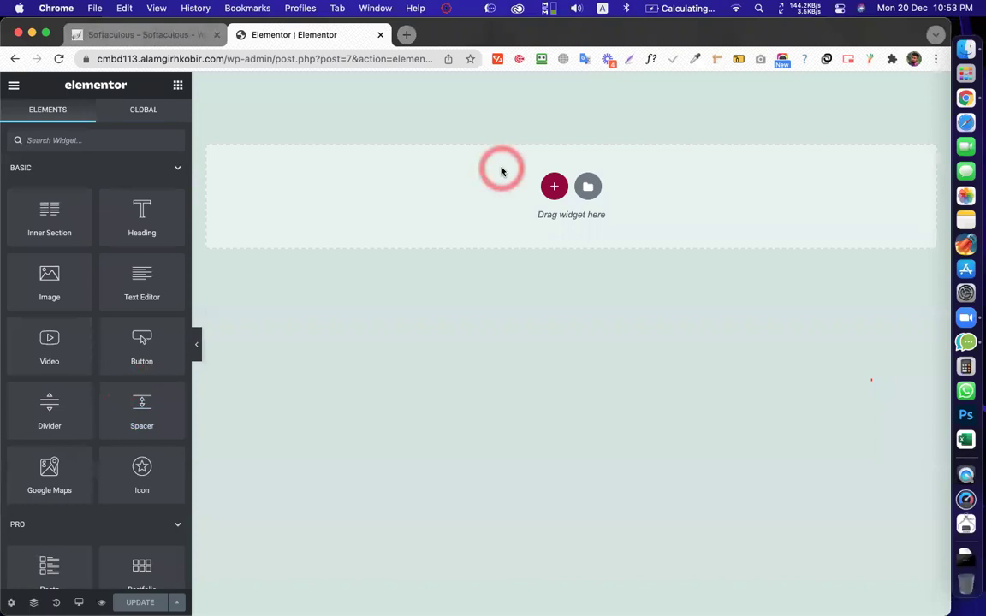
pyautogui.click(501, 171)
pyautogui.click(501, 171)
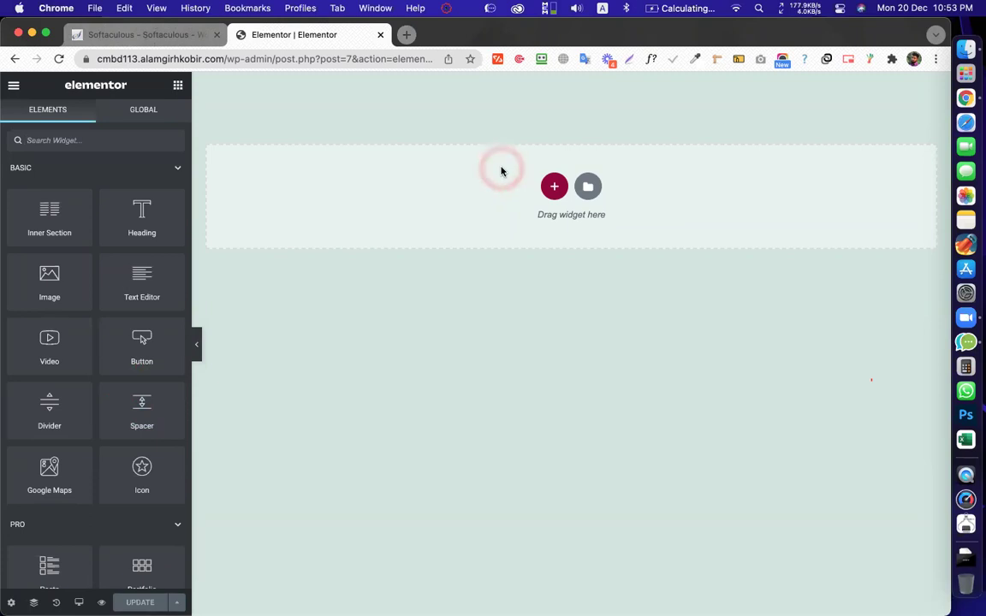
pyautogui.click(502, 171)
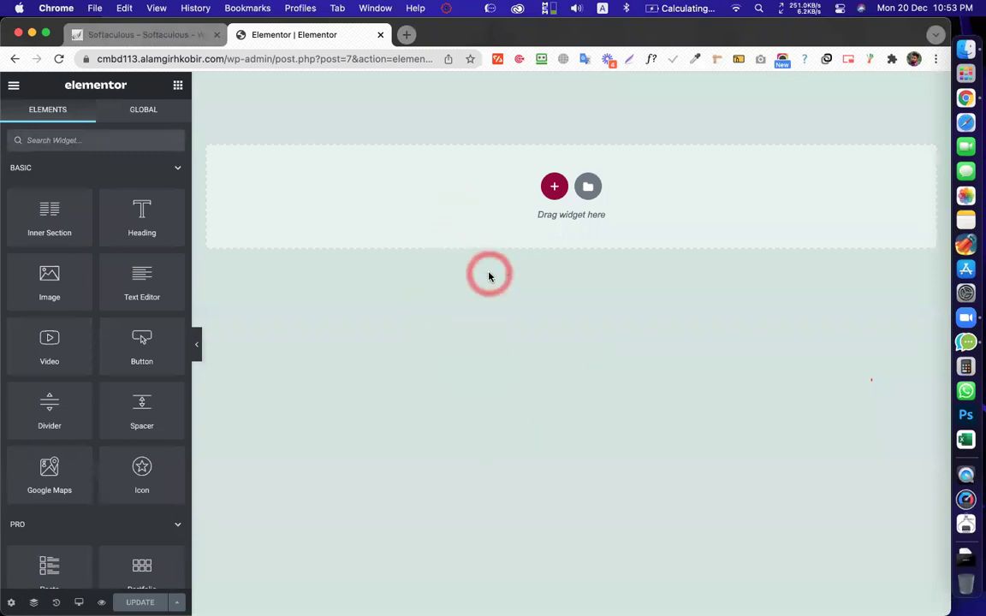
pyautogui.click(407, 36)
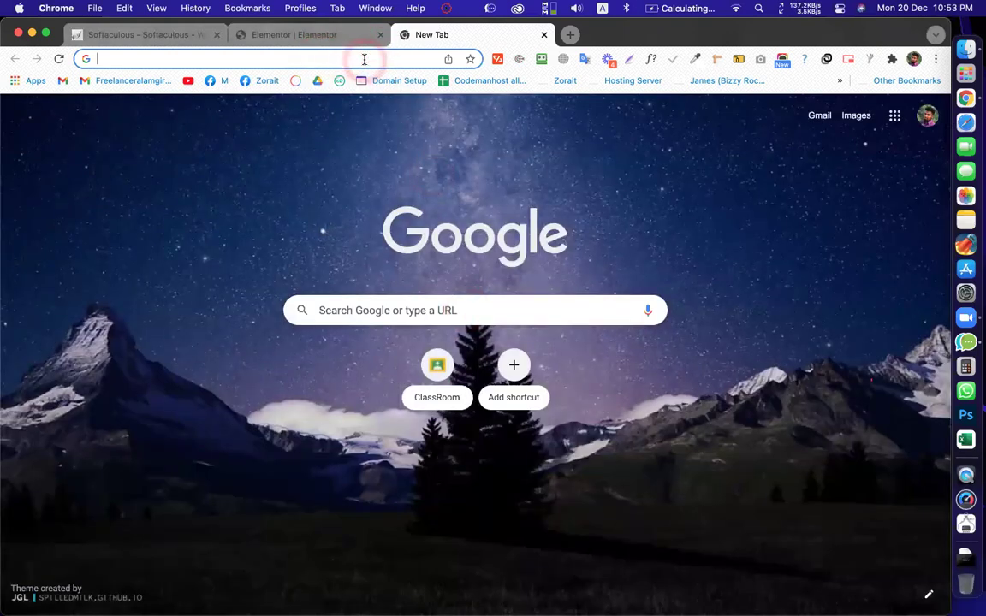
# Go to codemanbd.com in the new tab and scroll its homepage
pyautogui.write('code')
pyautogui.press('Return')
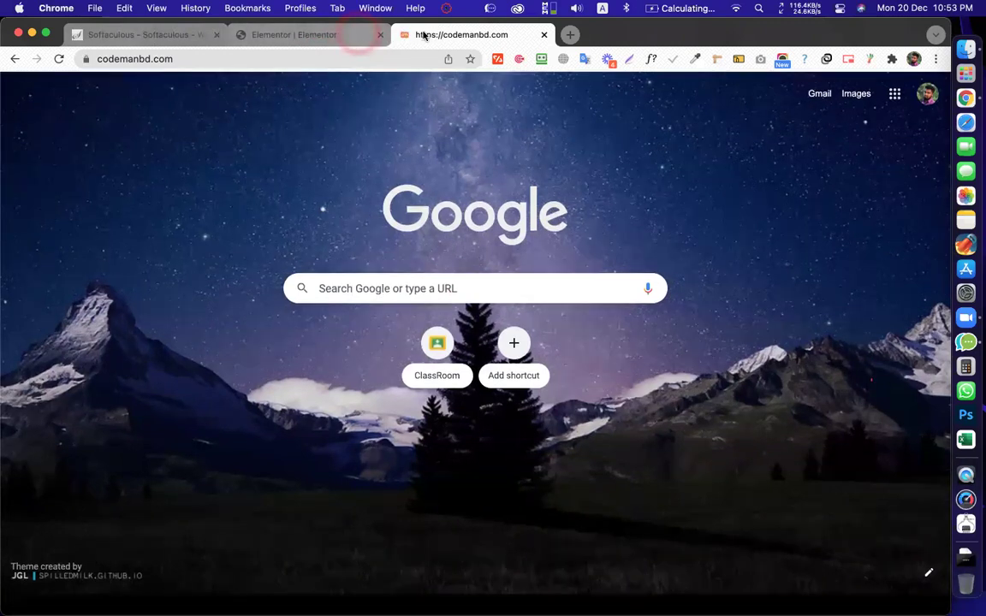
pyautogui.click(355, 34)
pyautogui.click(424, 36)
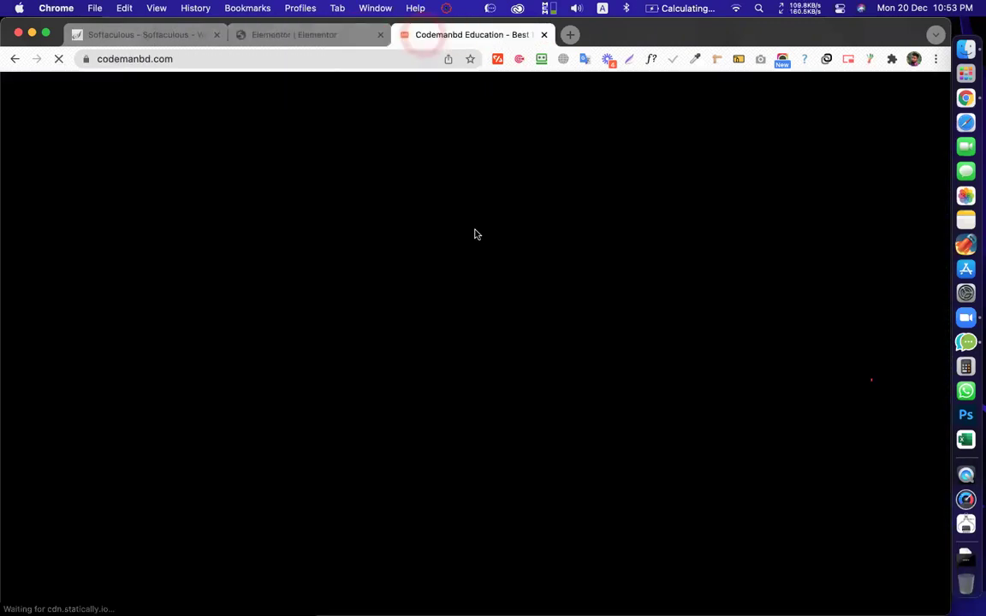
pyautogui.click(475, 232)
pyautogui.scroll(-5, 474, 233)
pyautogui.scroll(5, 443, 360)
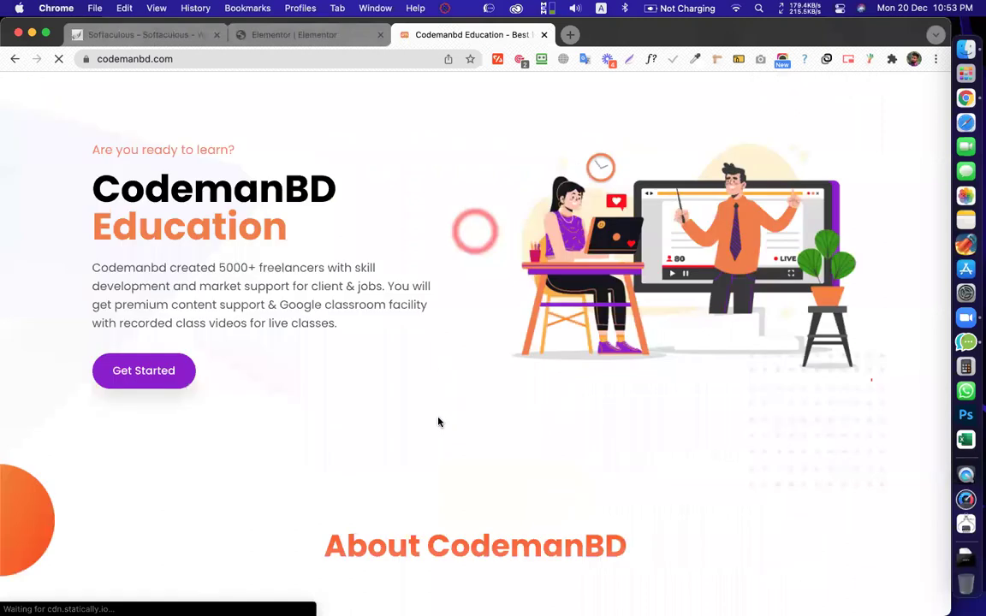
pyautogui.scroll(2, 440, 424)
pyautogui.scroll(-4, 513, 359)
pyautogui.scroll(4, 486, 236)
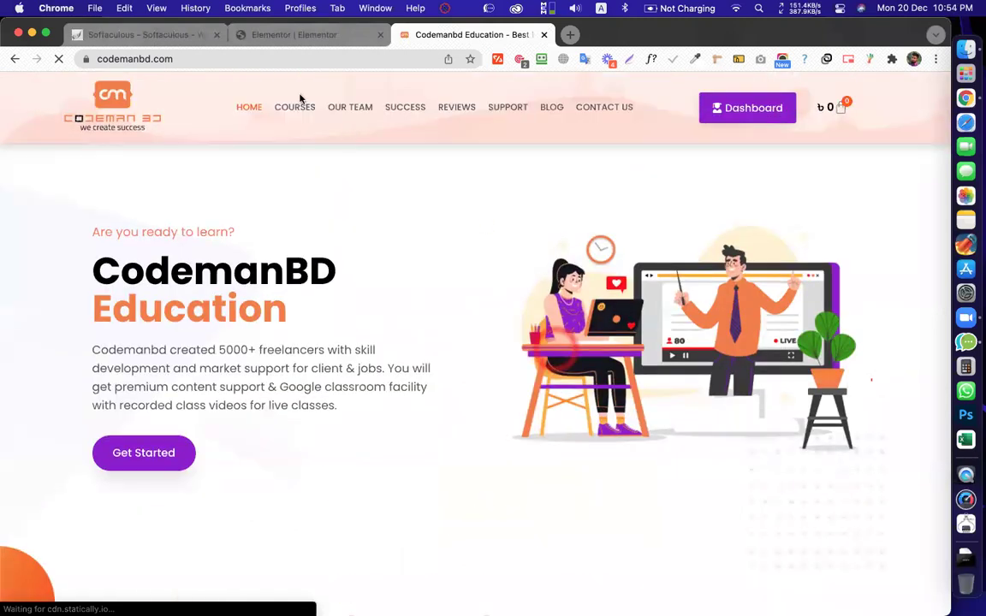
# Browse the site's Courses, Our Team and Success Stories sections, then return home
pyautogui.click(293, 108)
pyautogui.click(341, 104)
pyautogui.click(385, 102)
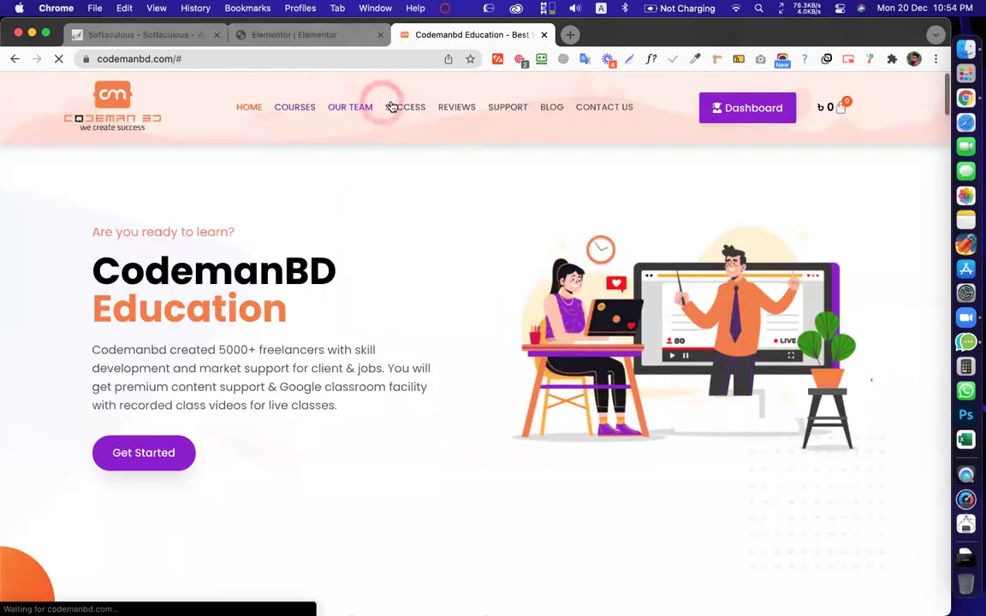
pyautogui.click(396, 107)
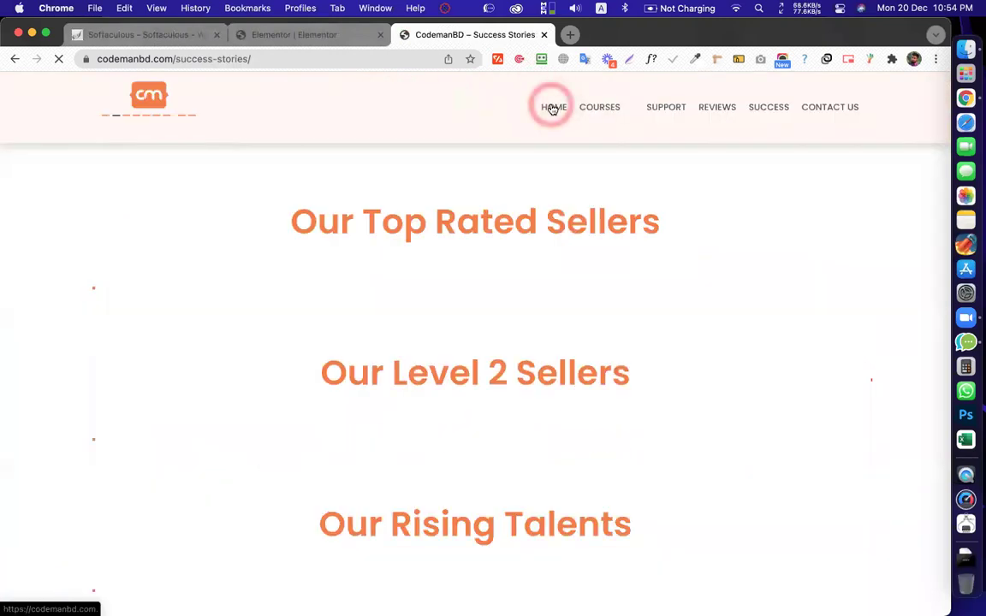
pyautogui.click(553, 109)
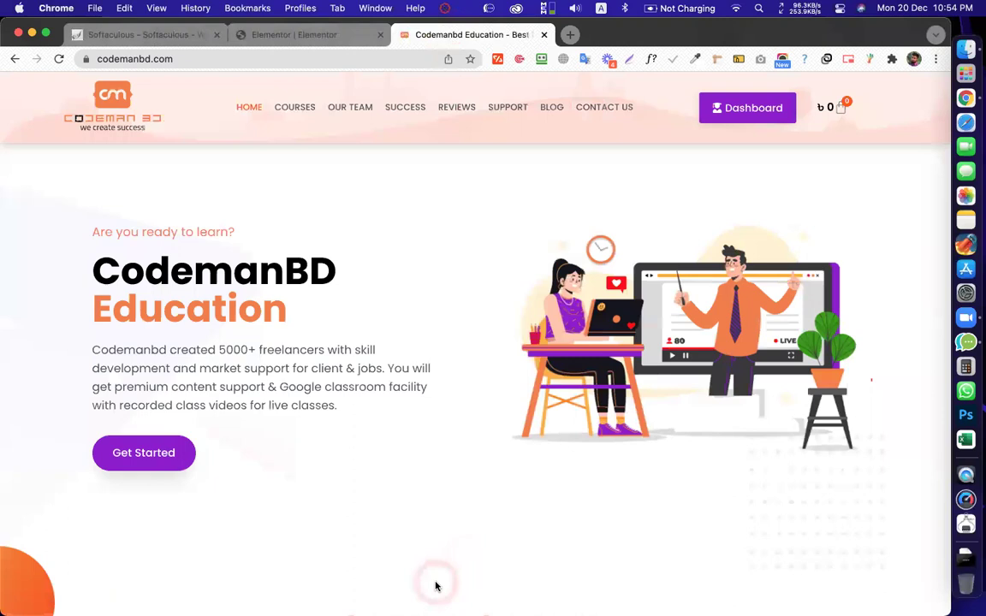
pyautogui.click(471, 249)
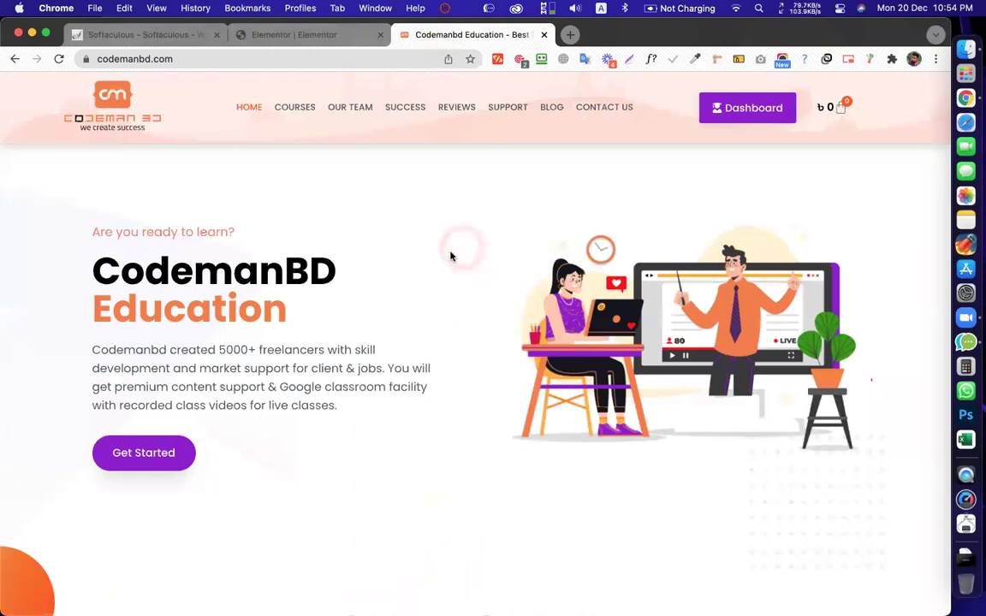
pyautogui.click(442, 227)
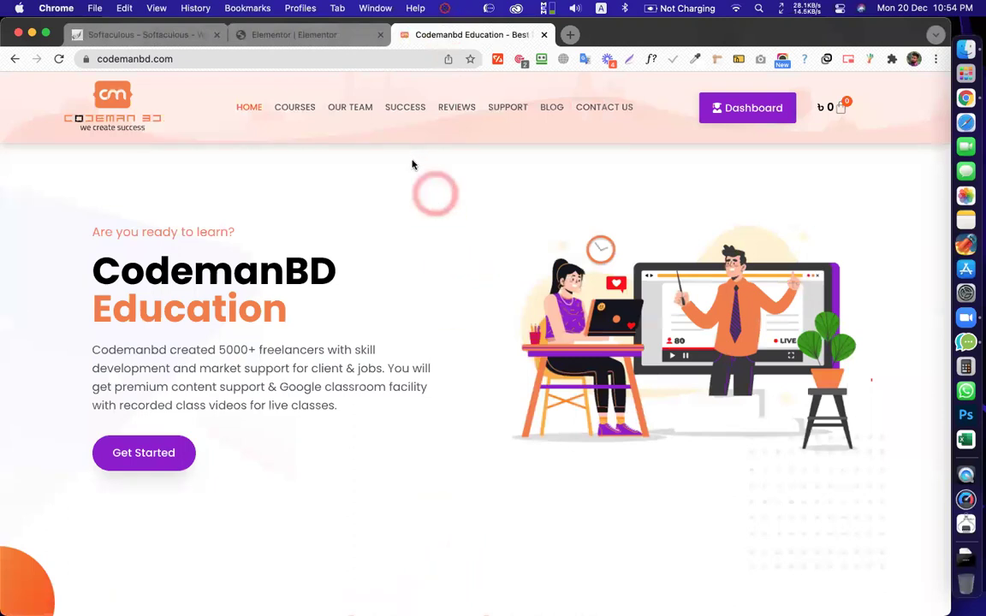
pyautogui.click(353, 108)
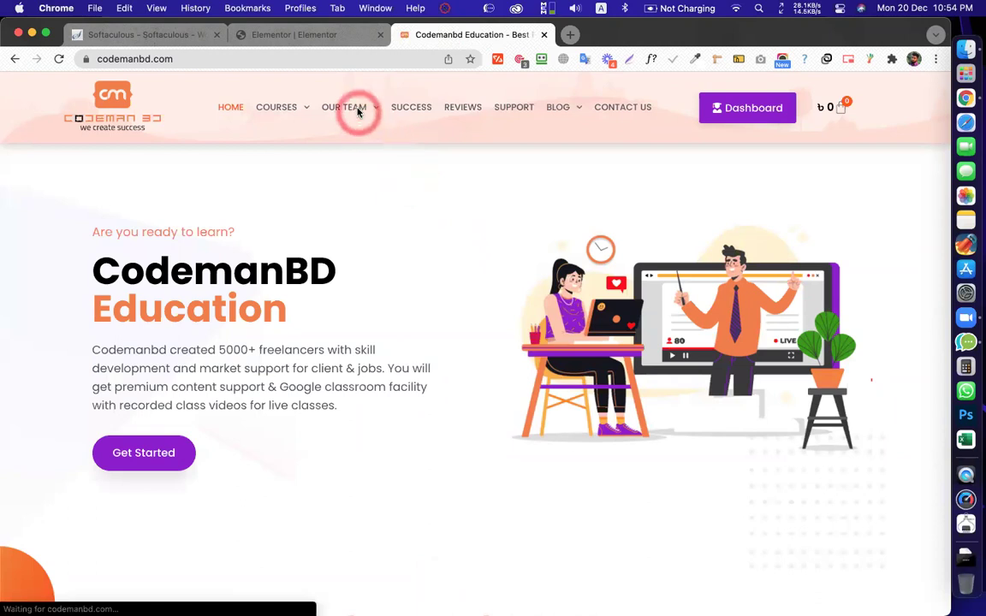
pyautogui.click(337, 289)
pyautogui.scroll(-5, 338, 289)
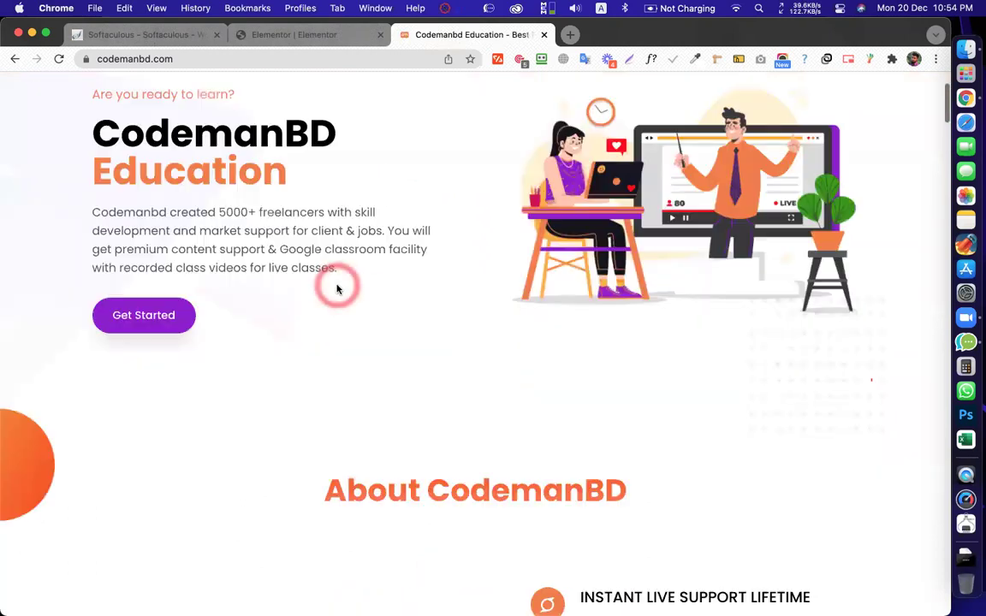
pyautogui.scroll(5, 337, 289)
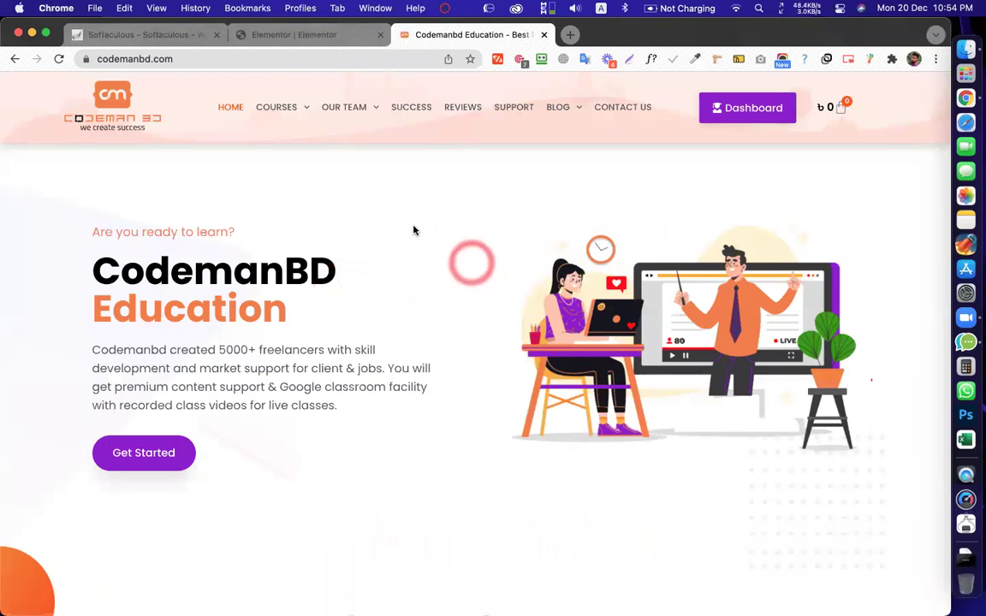
pyautogui.scroll(-5, 422, 291)
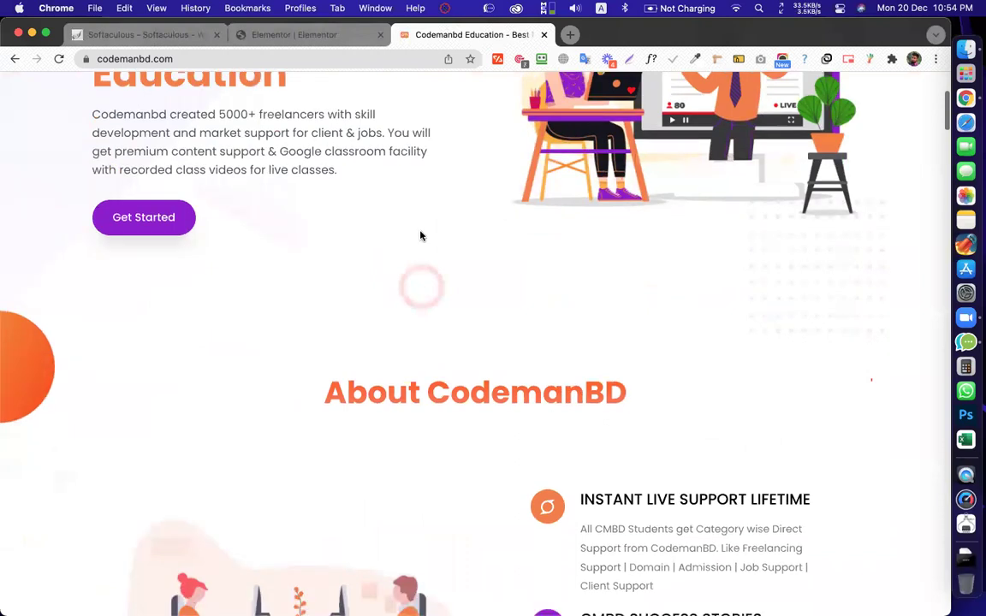
pyautogui.scroll(3, 158, 339)
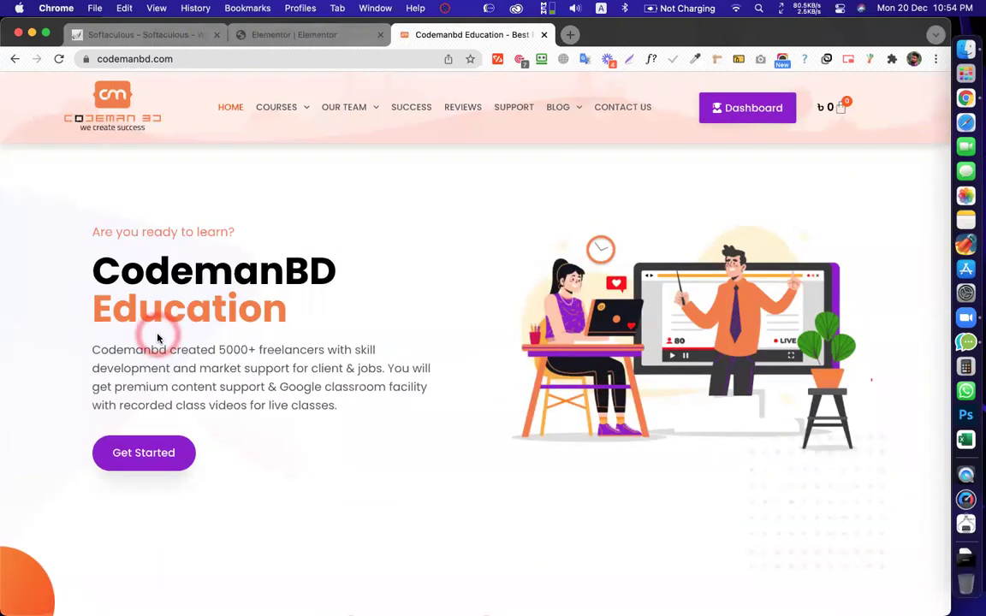
# Take a full-screen screenshot with Cmd+Shift+5
pyautogui.press('super+shift+5')
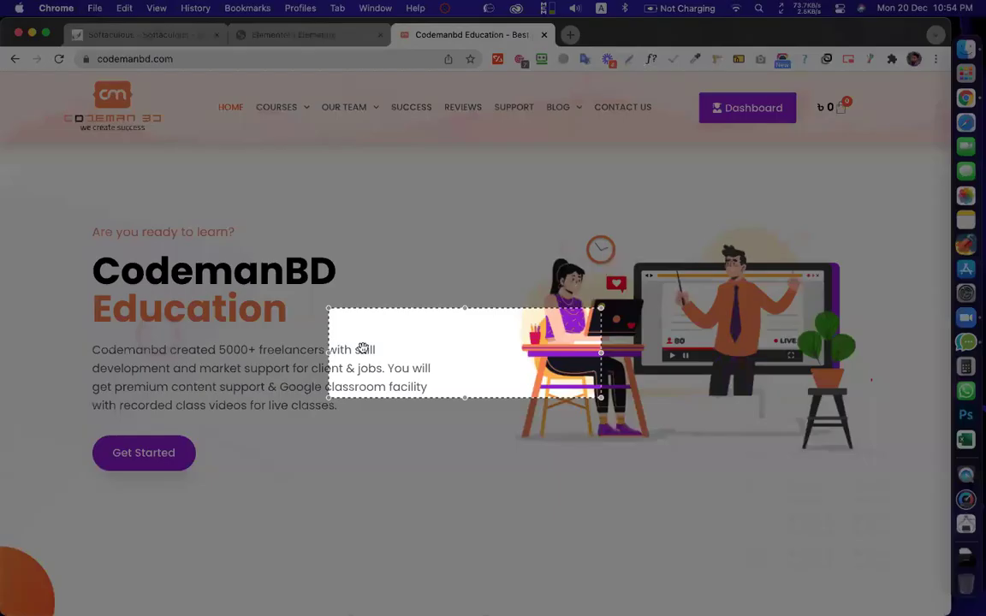
pyautogui.moveTo(419, 346); pyautogui.dragTo(72, 167)
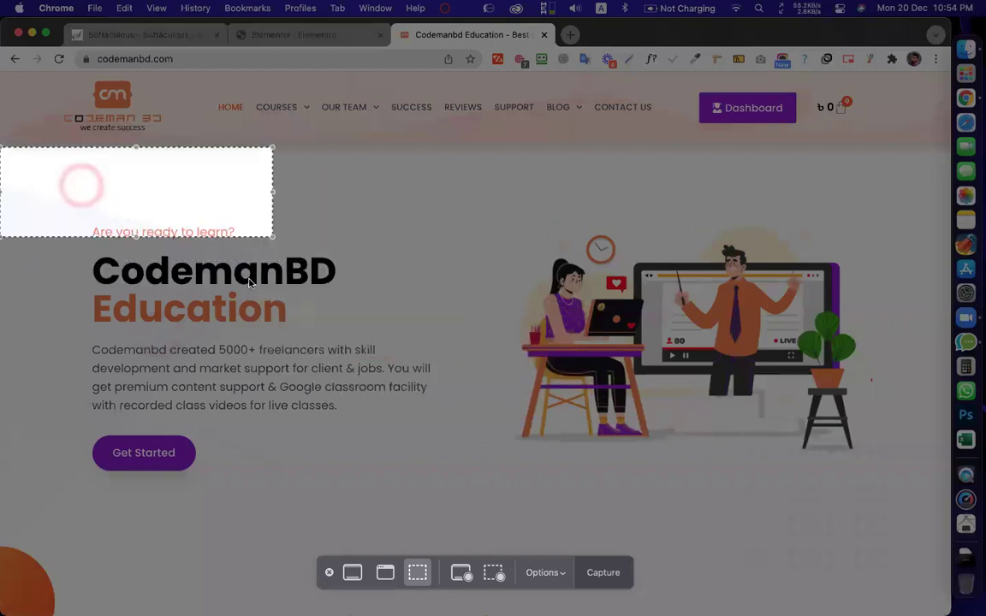
pyautogui.moveTo(271, 233); pyautogui.dragTo(933, 567)
pyautogui.click(352, 573)
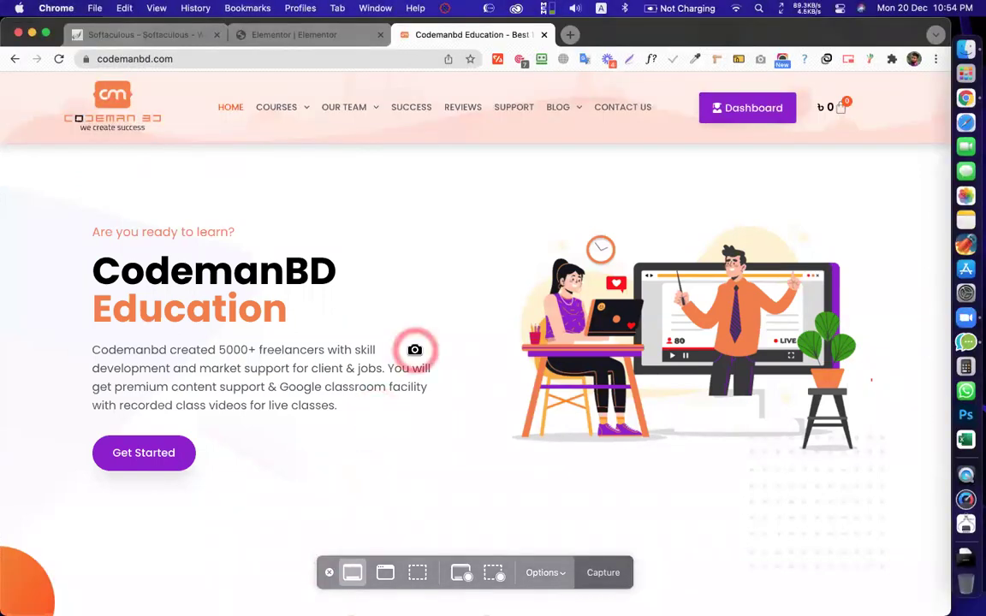
pyautogui.click(415, 349)
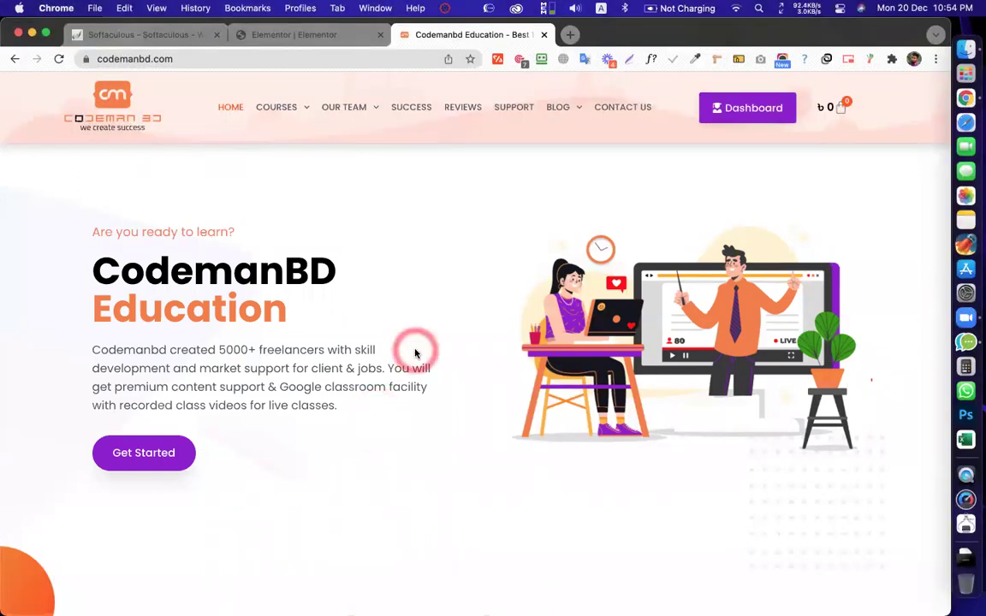
# Close the Codemanbd Education tab to get back to Elementor
pyautogui.scroll(-10, 411, 339)
pyautogui.click(890, 565)
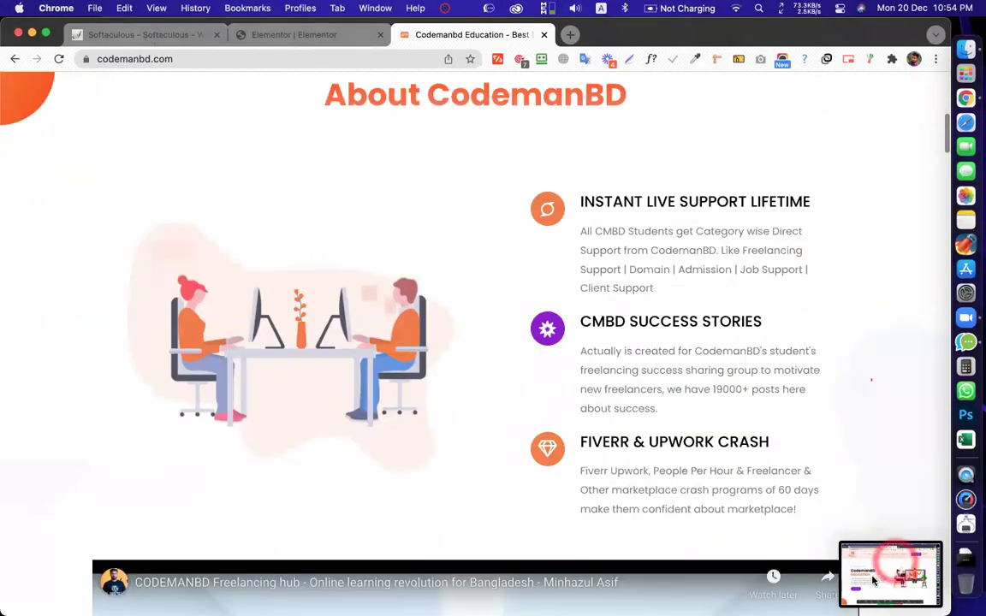
pyautogui.click(627, 327)
pyautogui.scroll(-2, 627, 326)
pyautogui.scroll(-10, 627, 326)
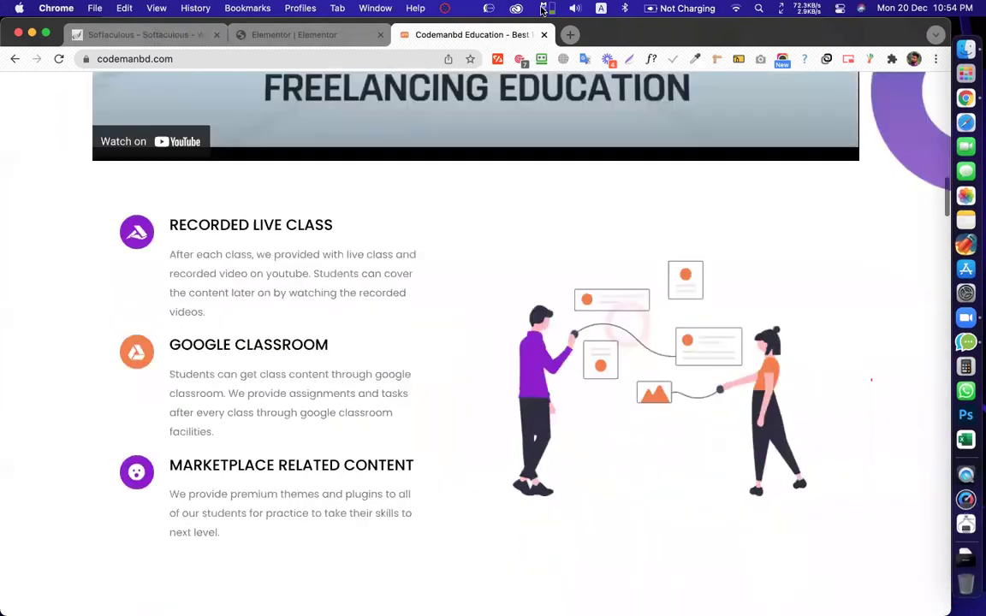
pyautogui.click(544, 35)
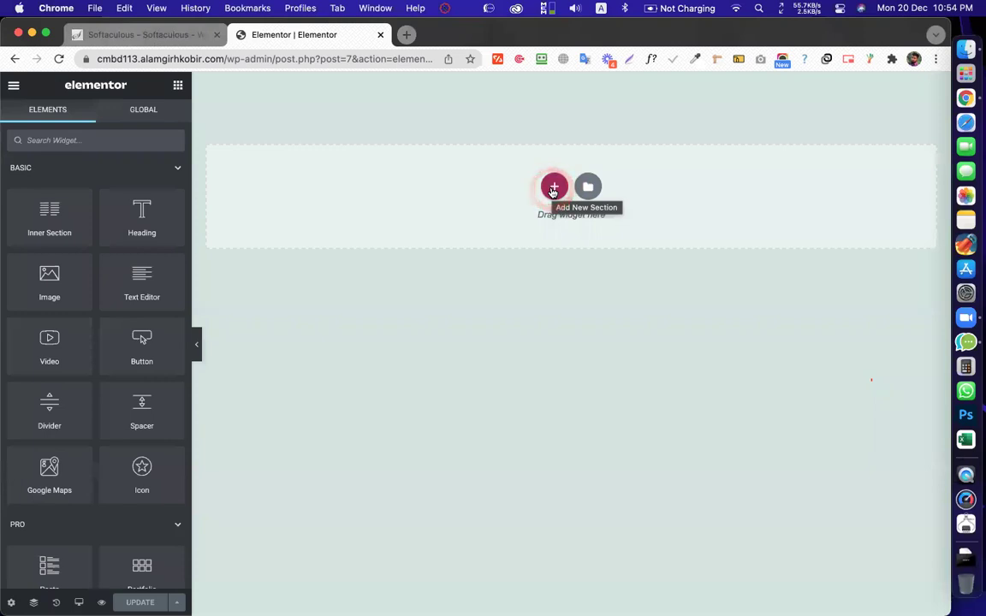
# Add a multi-column section, delete it, then add a single-column section instead
pyautogui.click(553, 189)
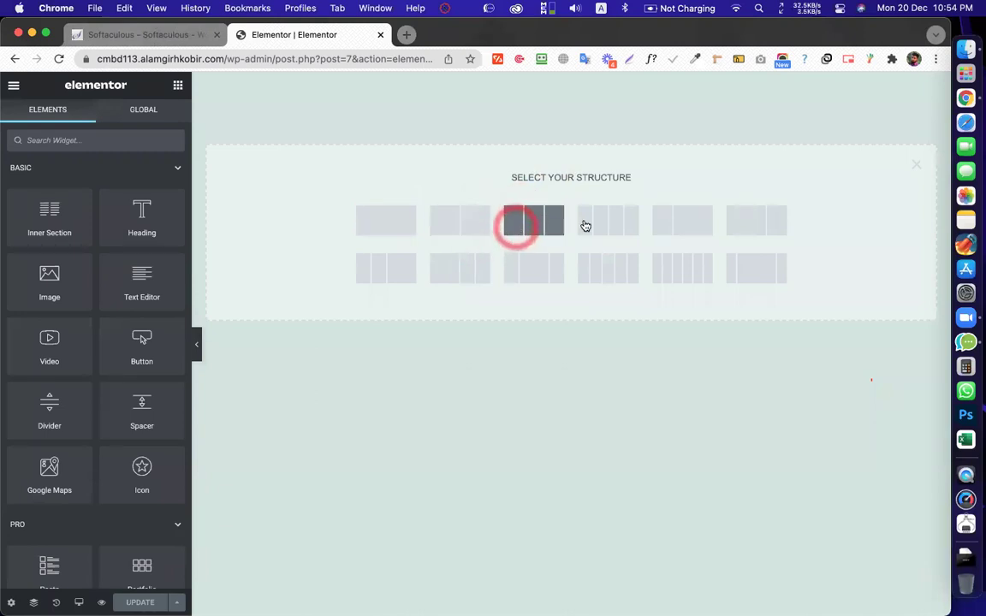
pyautogui.click(460, 222)
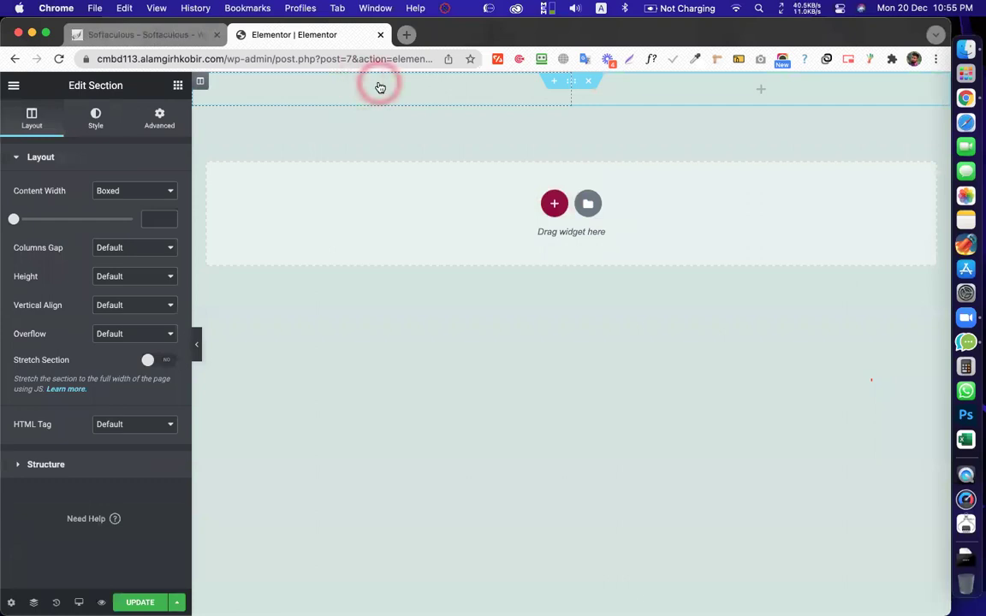
pyautogui.click(522, 90)
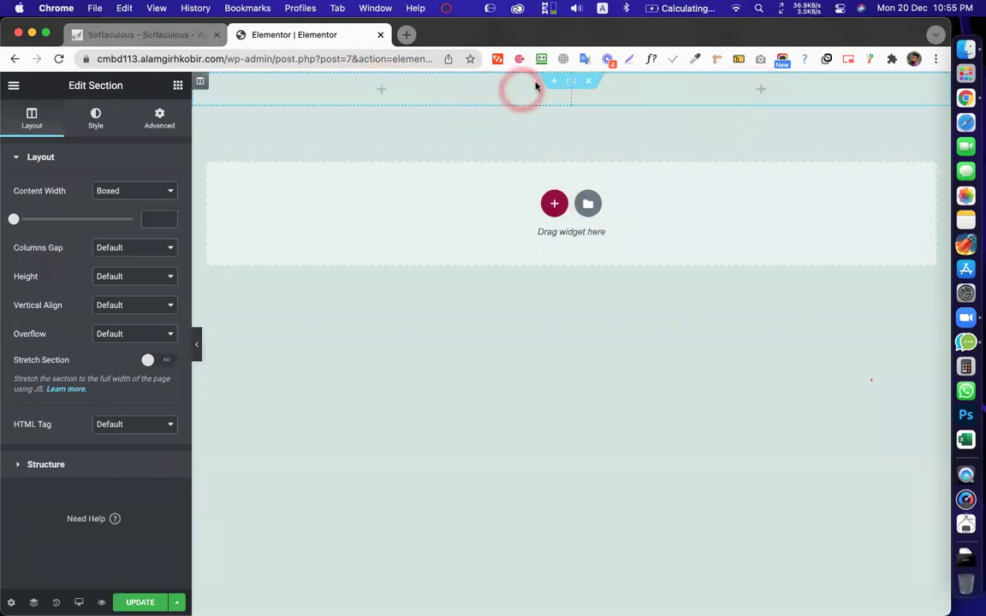
pyautogui.click(591, 83)
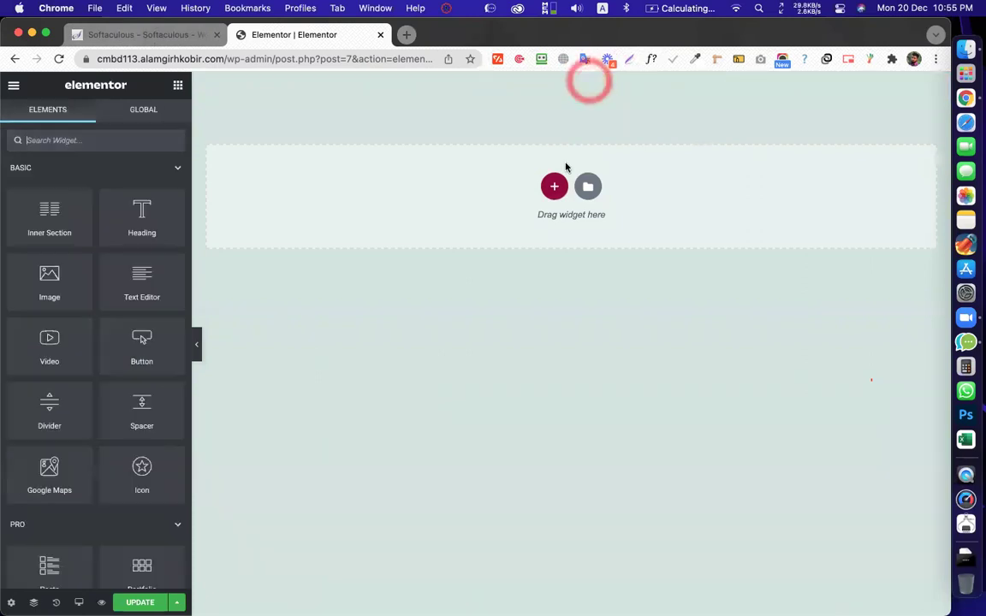
pyautogui.click(555, 186)
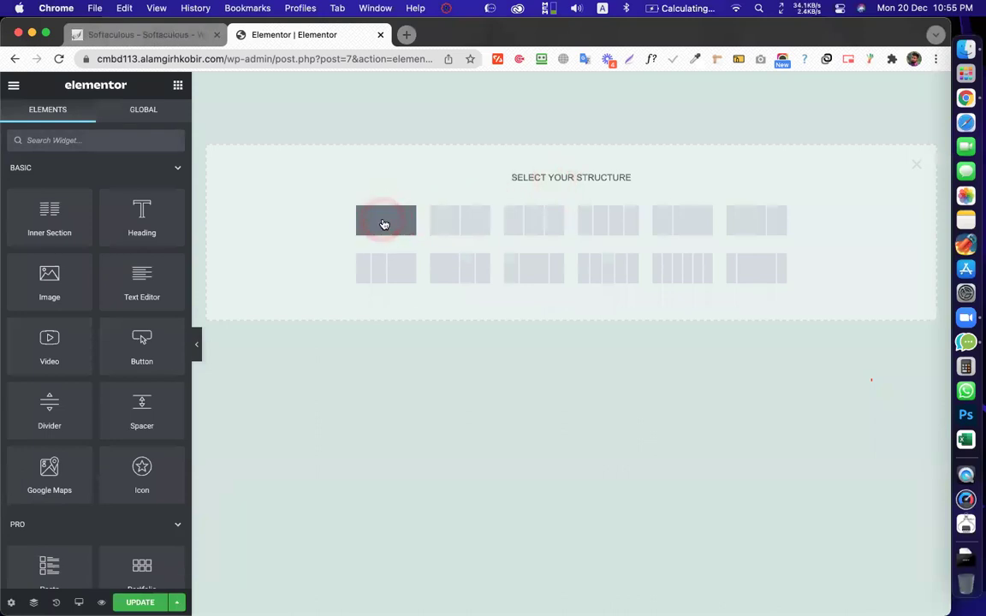
pyautogui.click(384, 225)
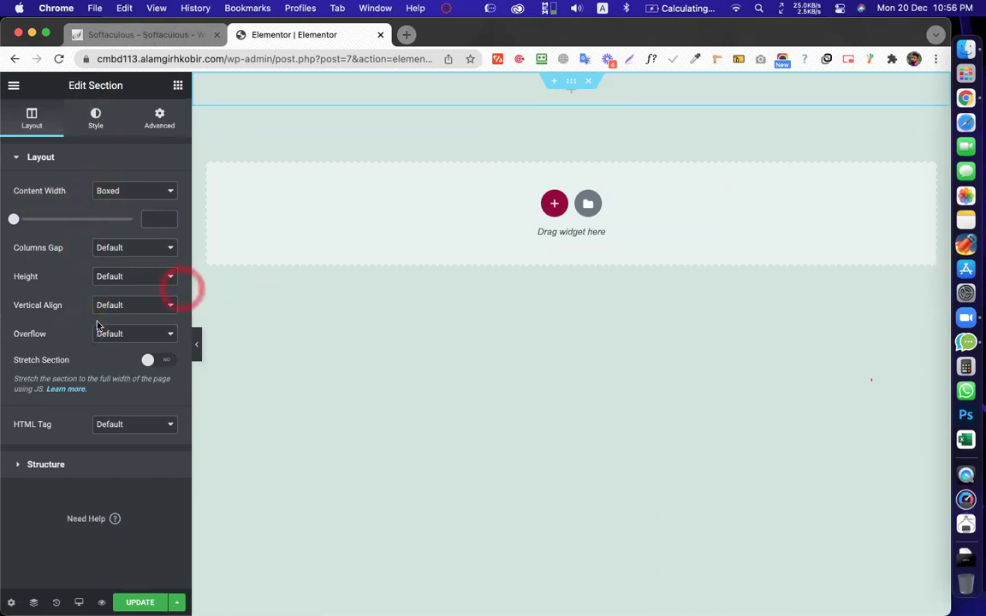
pyautogui.click(624, 100)
pyautogui.click(625, 100)
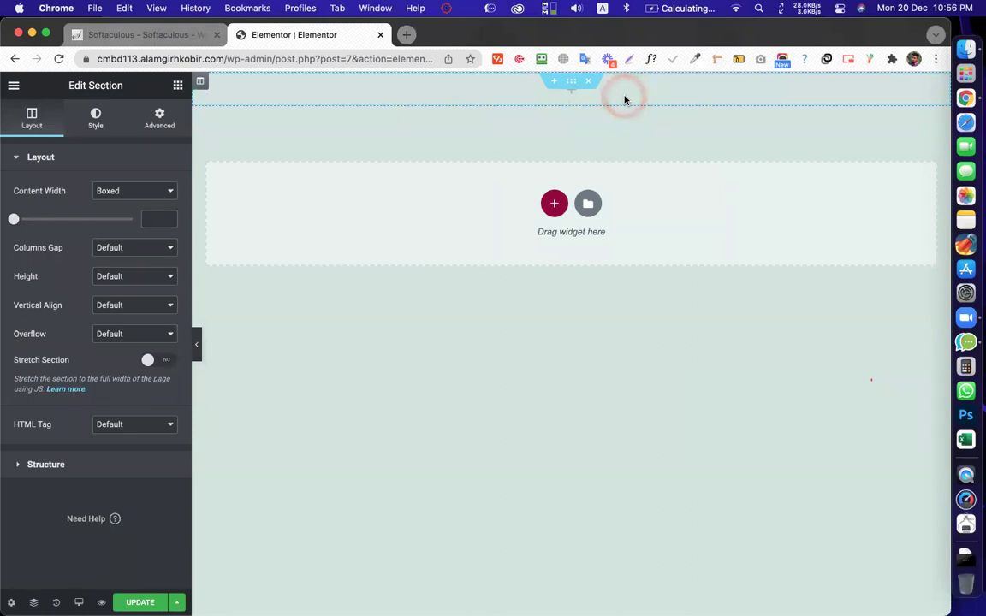
pyautogui.click(570, 92)
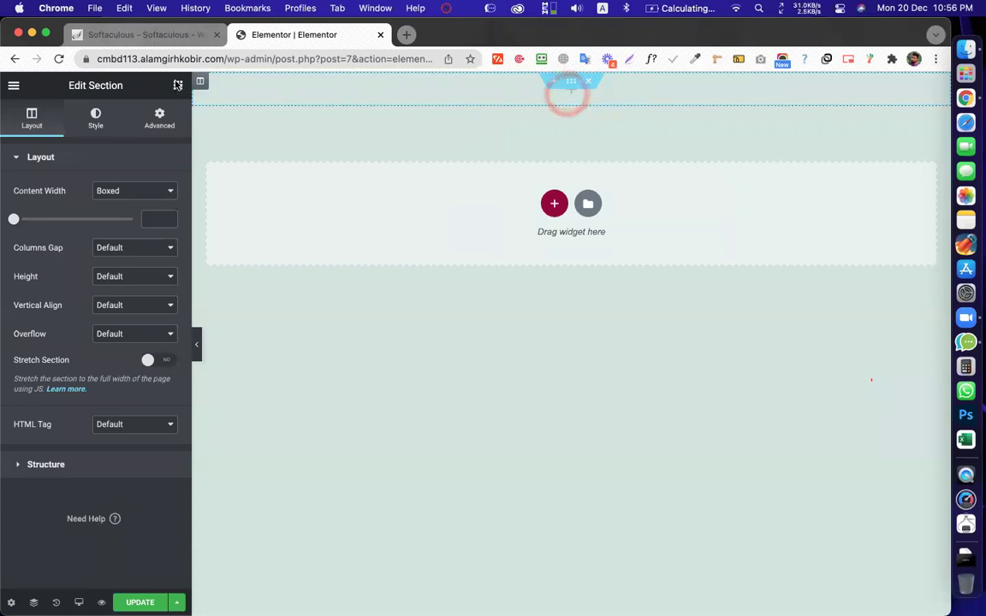
pyautogui.click(177, 88)
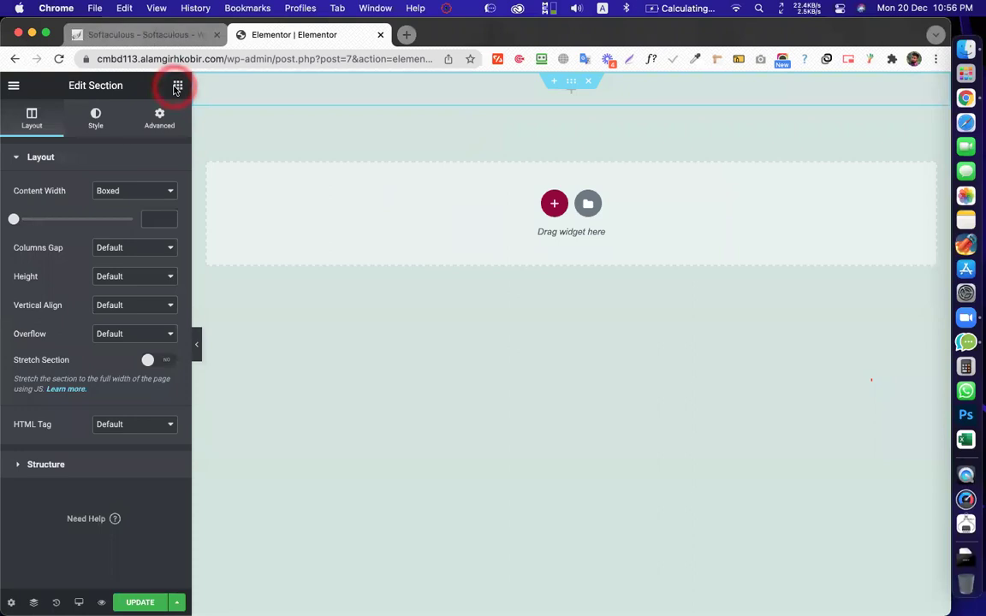
pyautogui.click(570, 98)
# Drag a Heading widget into the top section, showing 'Add Your Heading Text Here'
pyautogui.moveTo(570, 98); pyautogui.dragTo(67, 280)
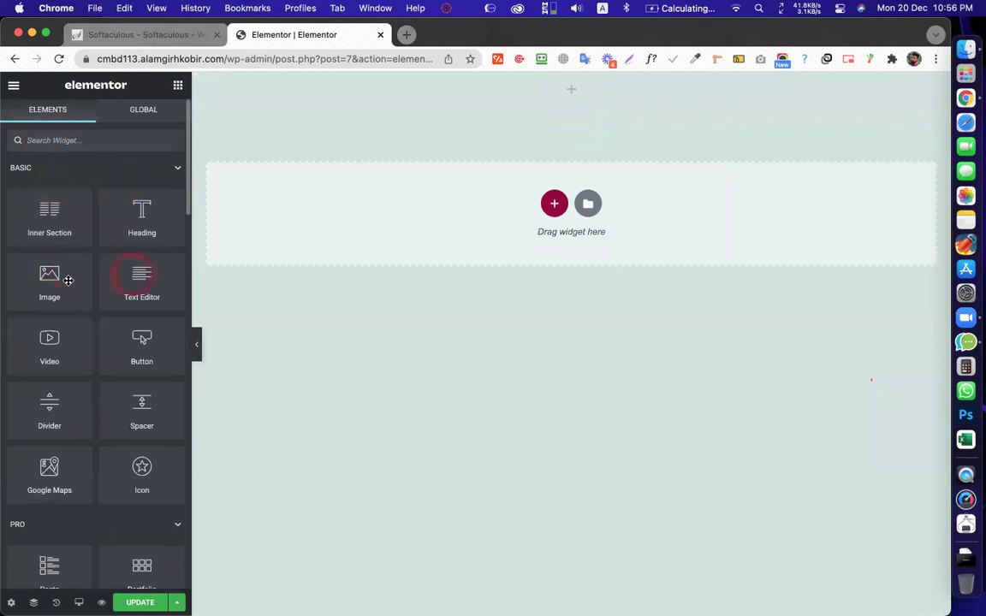
pyautogui.moveTo(72, 407); pyautogui.dragTo(109, 178)
pyautogui.moveTo(412, 137); pyautogui.dragTo(525, 176)
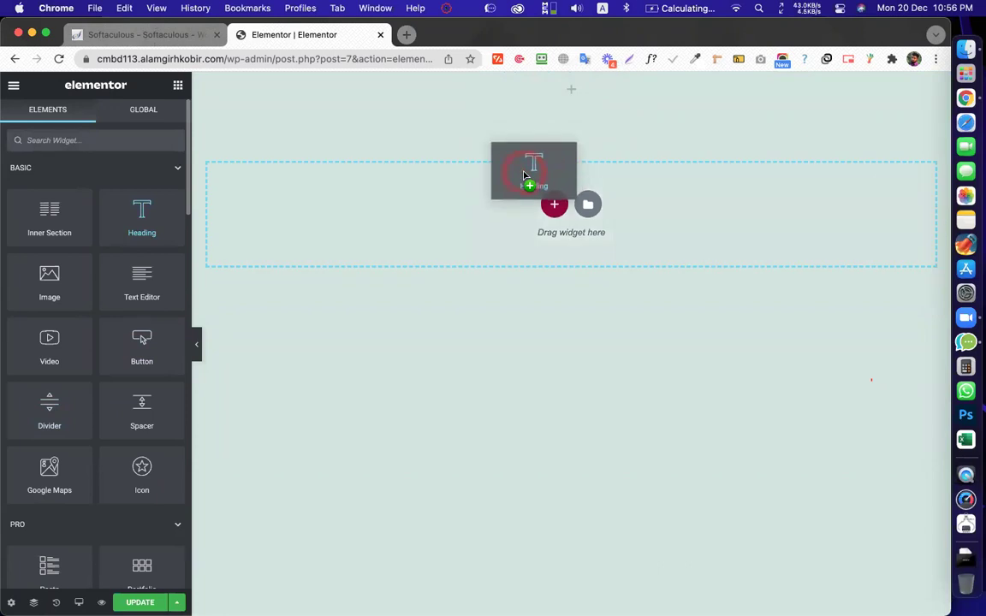
pyautogui.moveTo(524, 176); pyautogui.dragTo(552, 90)
pyautogui.moveTo(552, 90); pyautogui.dragTo(438, 587)
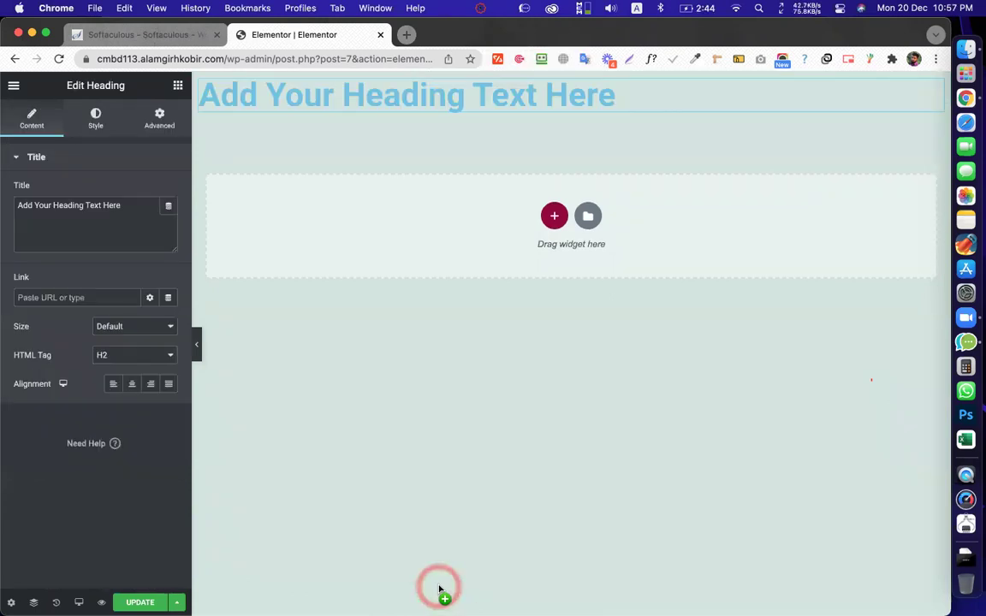
pyautogui.moveTo(489, 281); pyautogui.dragTo(178, 89)
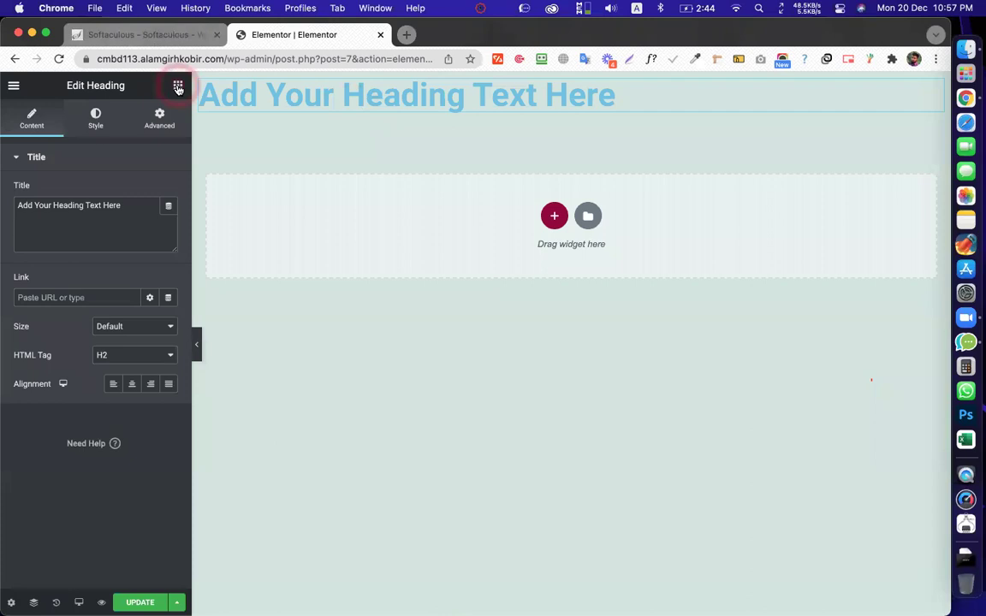
# Place an Image widget below the heading
pyautogui.click(178, 86)
pyautogui.moveTo(361, 110); pyautogui.dragTo(430, 112)
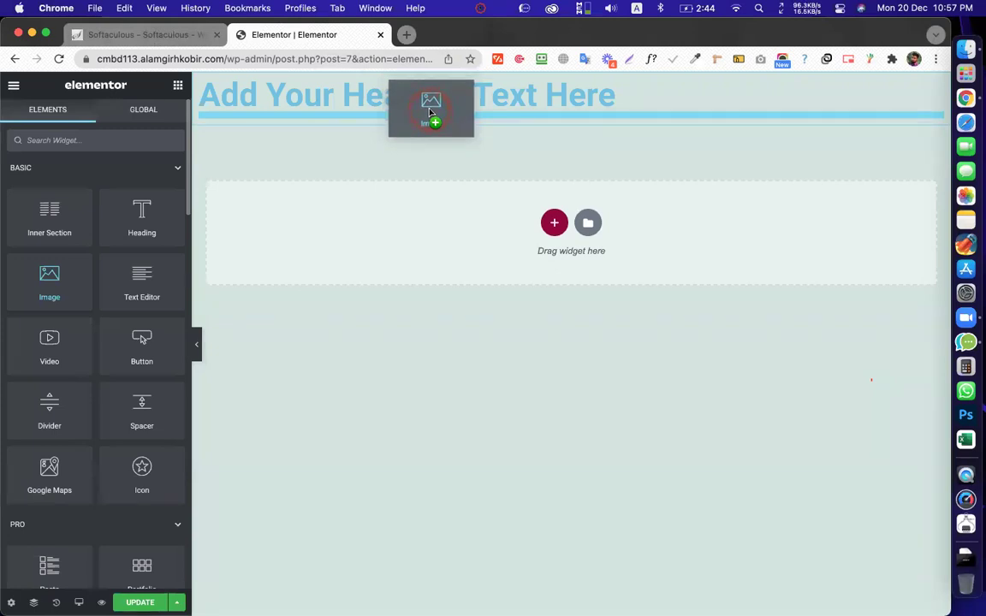
pyautogui.moveTo(430, 112); pyautogui.dragTo(433, 120)
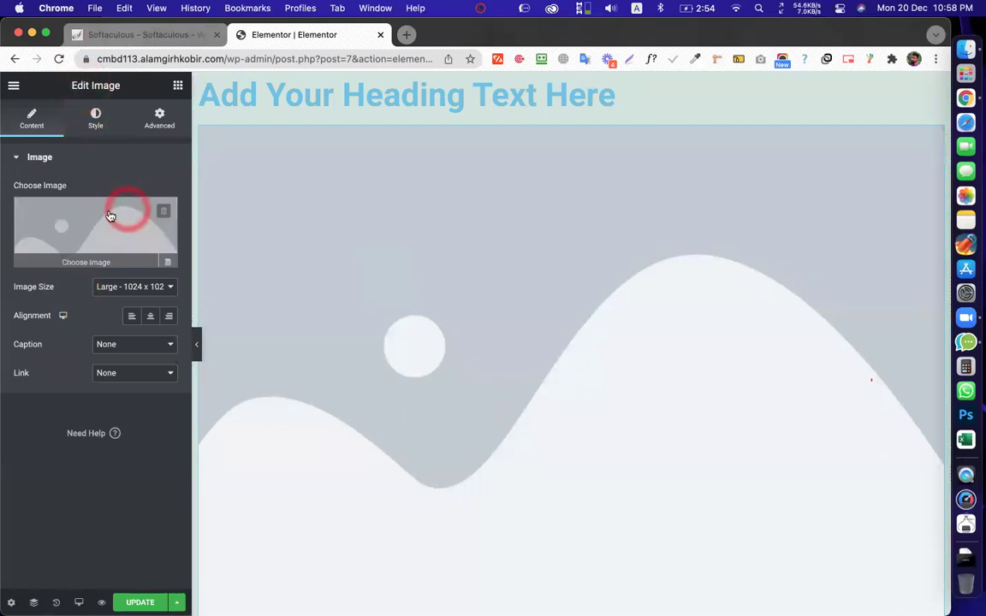
# Open the Insert Media dialog to choose the image's picture
pyautogui.click(80, 247)
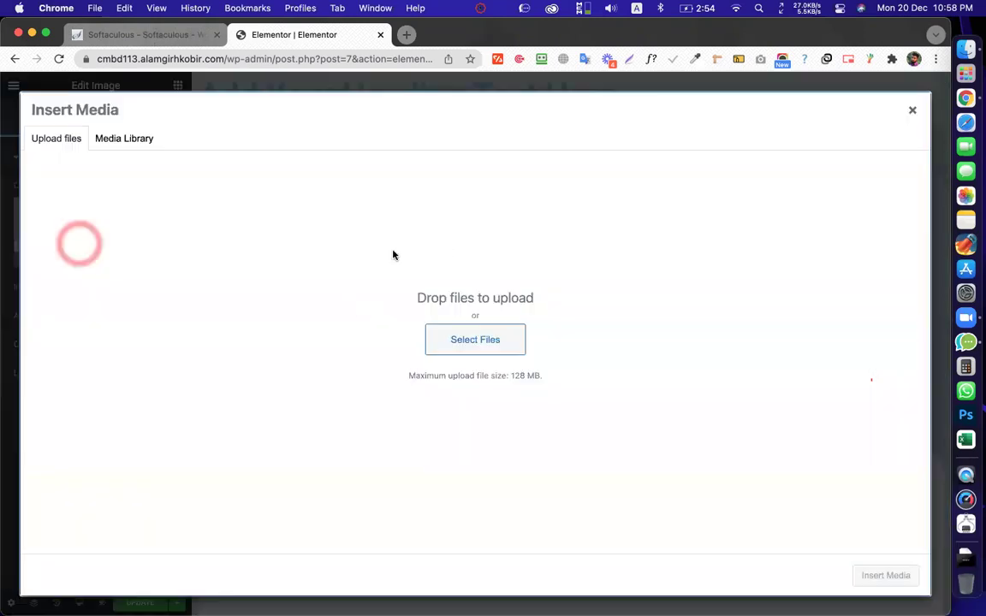
pyautogui.click(402, 246)
pyautogui.click(555, 231)
pyautogui.click(603, 287)
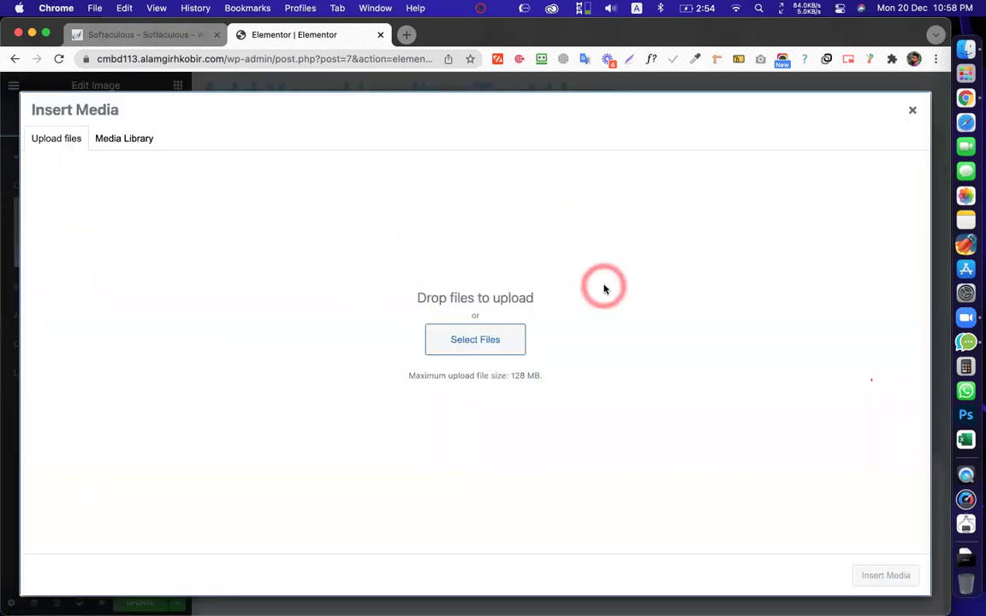
pyautogui.click(929, 76)
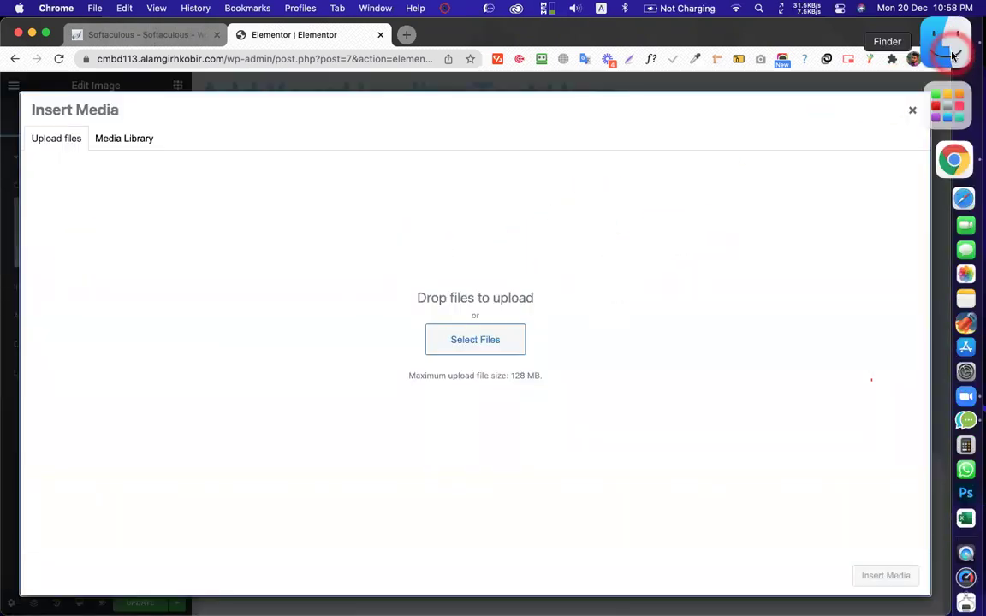
# Find Screenshot-2021-01-27-at-7.03.37-PM.png in Finder Recents and drag it in to upload
pyautogui.click(941, 38)
pyautogui.click(580, 195)
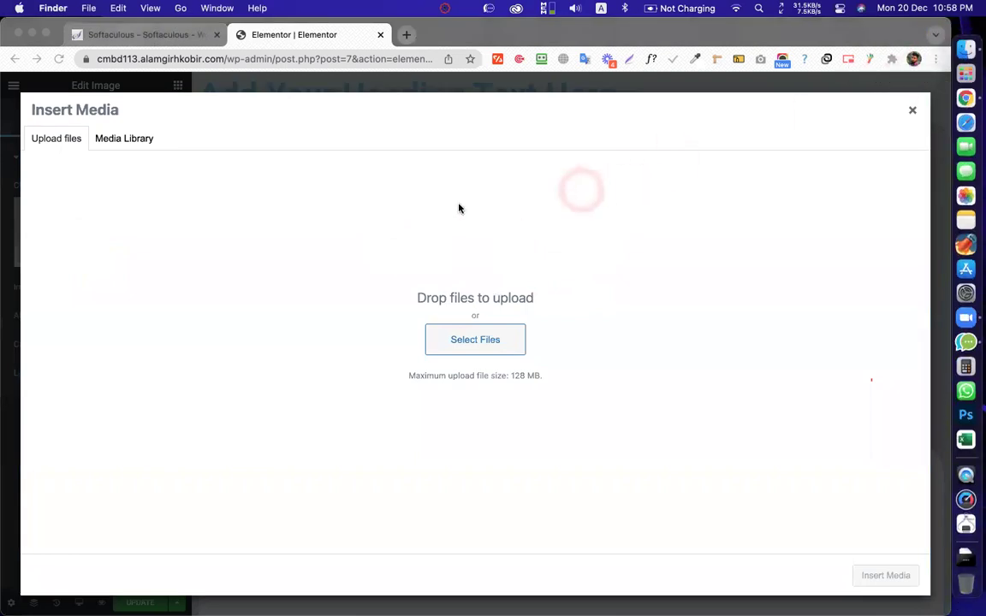
pyautogui.click(429, 266)
pyautogui.scroll(-5, 424, 261)
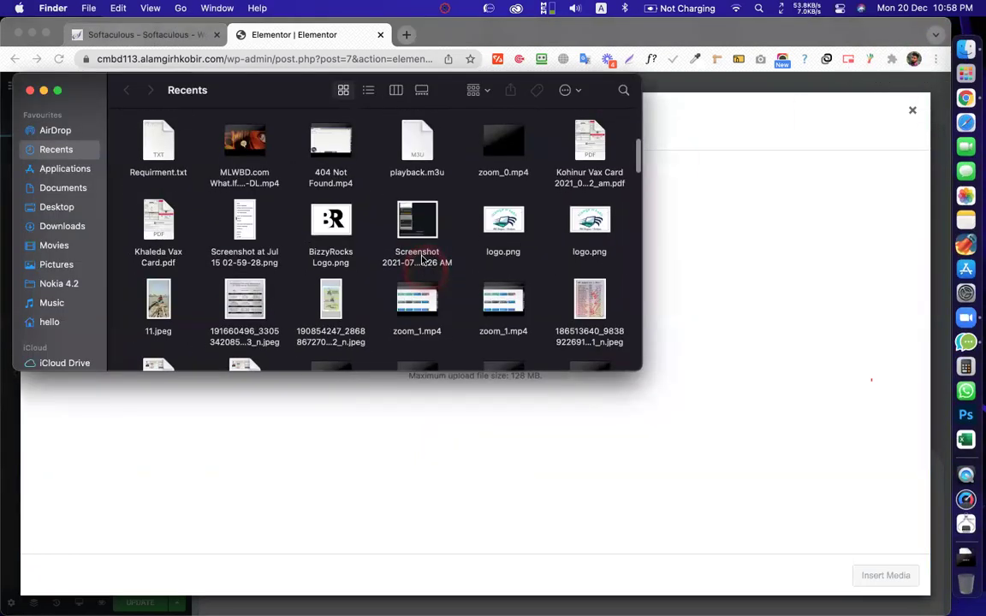
pyautogui.scroll(-2, 425, 255)
pyautogui.scroll(-3, 611, 214)
pyautogui.scroll(-5, 609, 214)
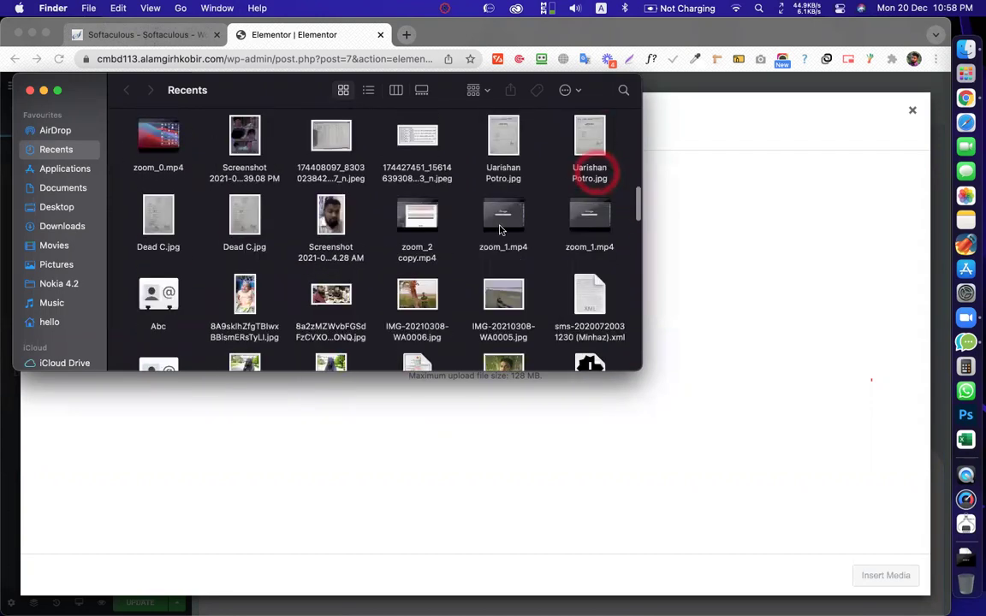
pyautogui.scroll(-10, 500, 229)
pyautogui.scroll(2, 483, 236)
pyautogui.scroll(-1, 497, 196)
pyautogui.click(506, 167)
pyautogui.moveTo(506, 167); pyautogui.dragTo(710, 293)
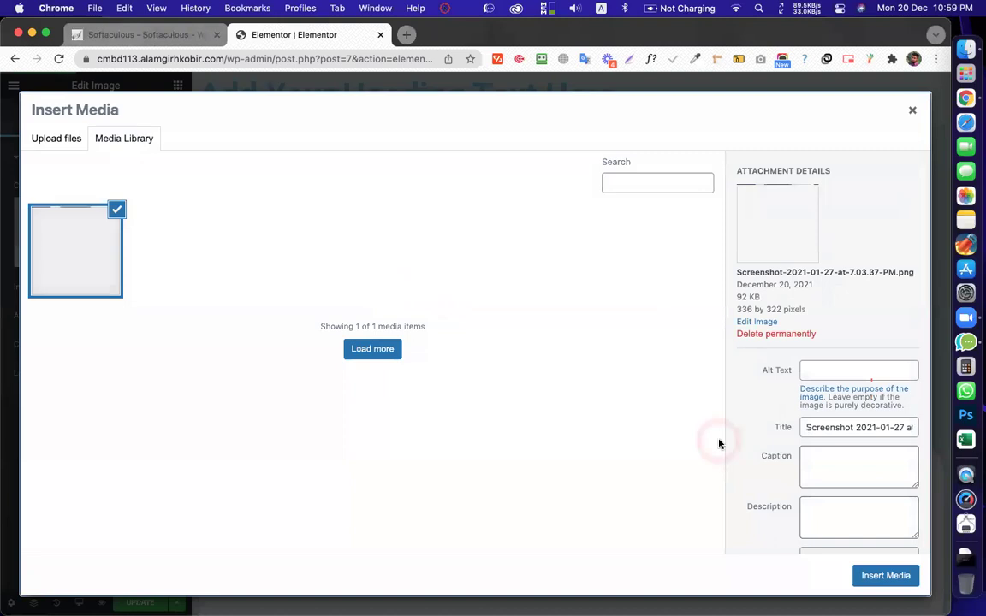
# Insert the uploaded AHK Group logo into the Image widget
pyautogui.click(876, 578)
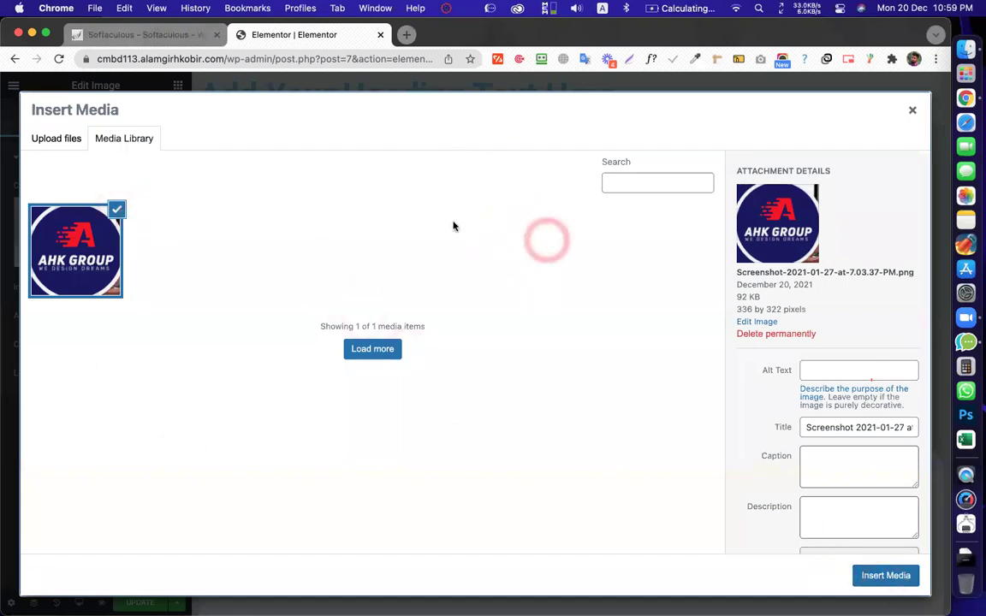
pyautogui.click(879, 581)
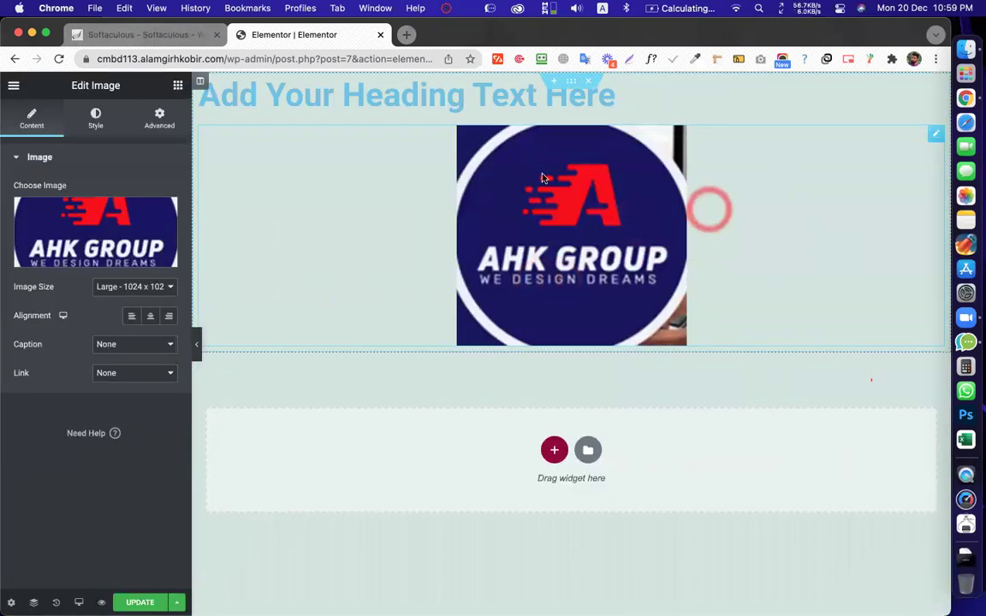
pyautogui.click(589, 262)
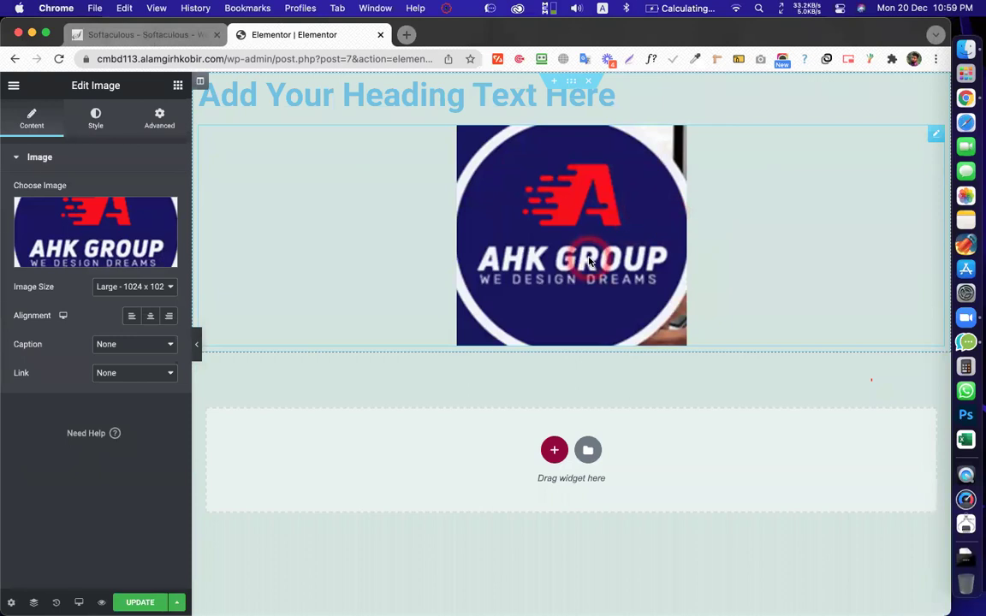
# Try Thumbnail and Medium image sizes, then set the logo to Full
pyautogui.click(126, 287)
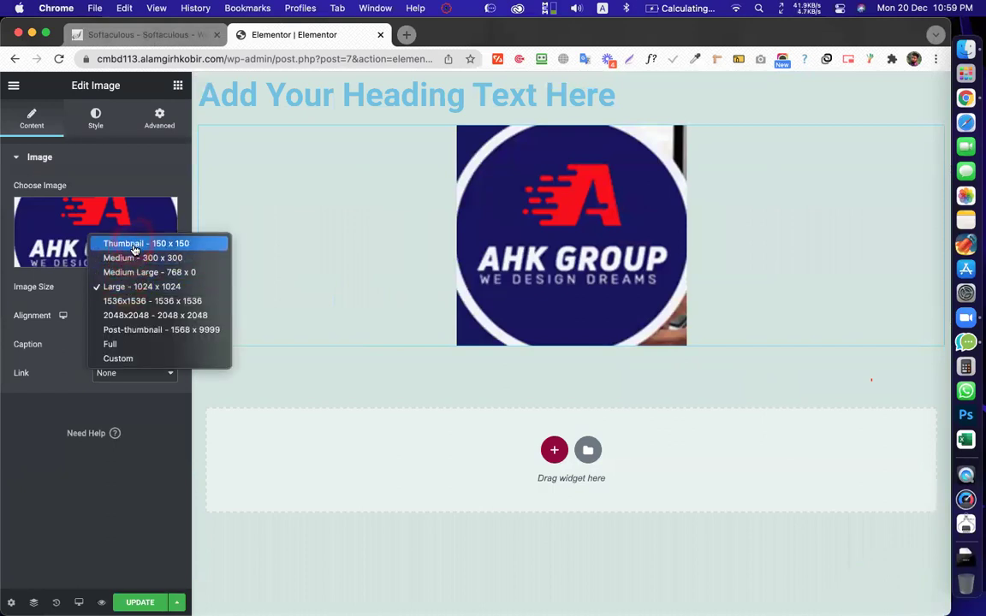
pyautogui.click(128, 244)
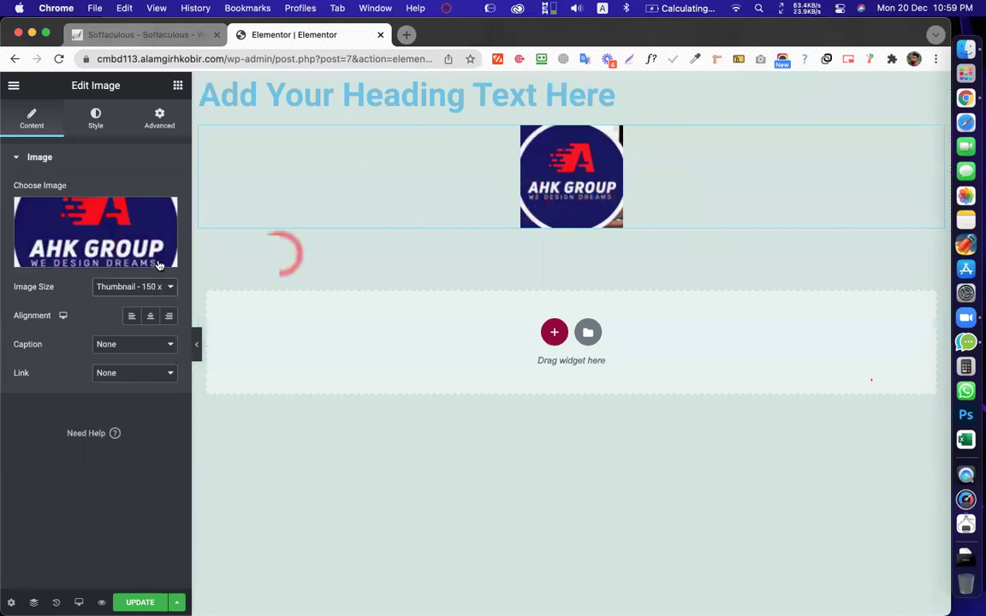
pyautogui.click(133, 289)
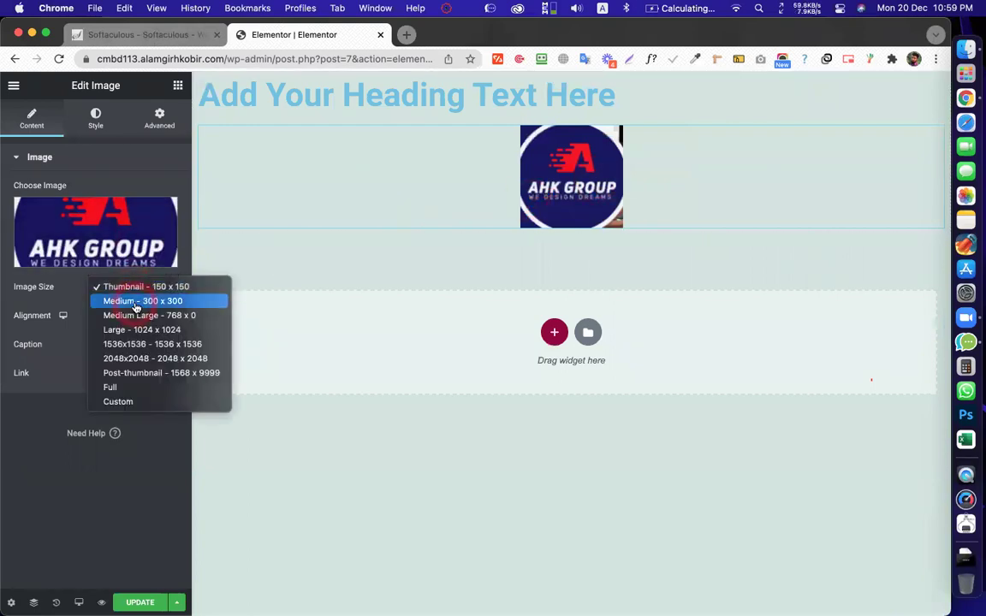
pyautogui.click(135, 301)
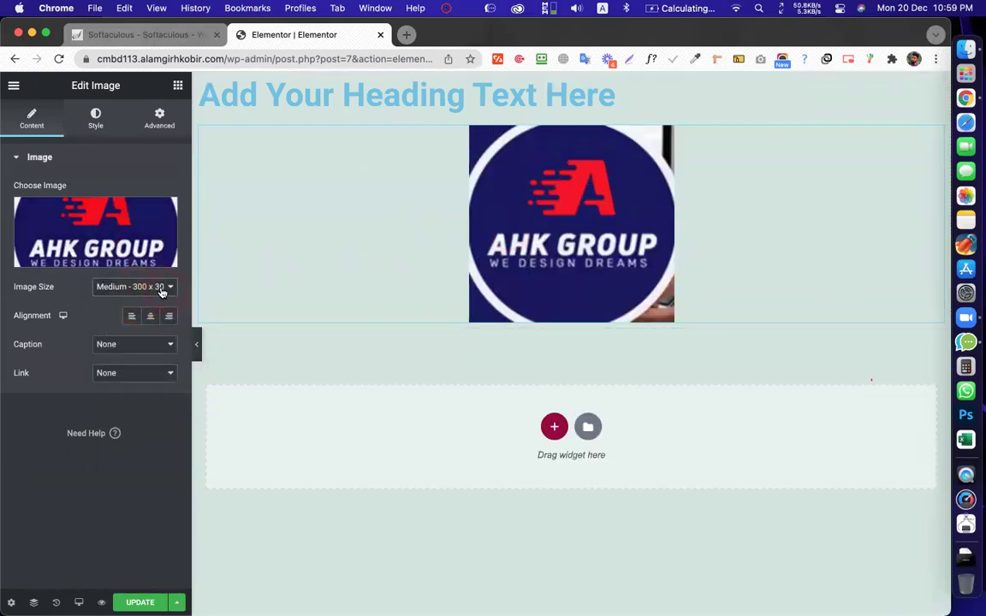
pyautogui.click(162, 291)
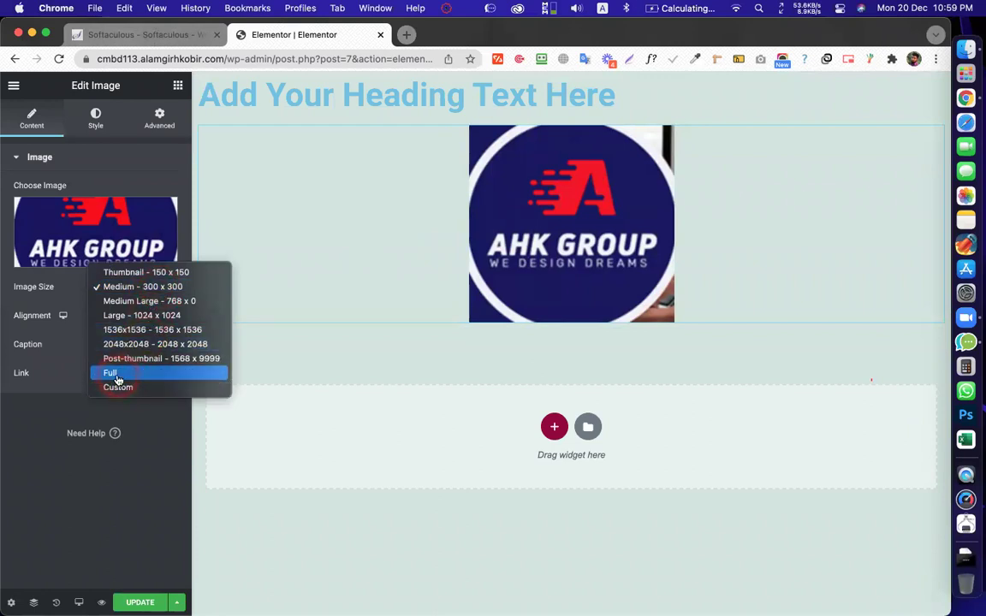
pyautogui.click(118, 375)
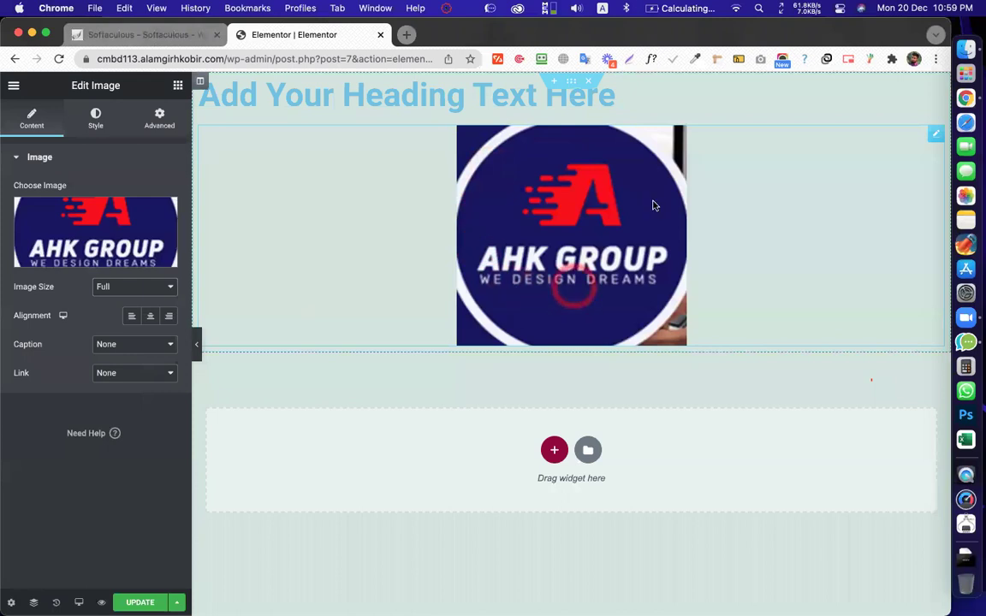
pyautogui.click(150, 316)
pyautogui.moveTo(280, 190)
pyautogui.mouseDown()
pyautogui.moveTo(223, 126)
pyautogui.moveTo(205, 136)
pyautogui.moveTo(115, 359)
pyautogui.moveTo(18, 320)
pyautogui.moveTo(101, 315)
pyautogui.mouseUp()
# Switch the logo through Left, Center and Right alignment, ending on Left
pyautogui.click(133, 317)
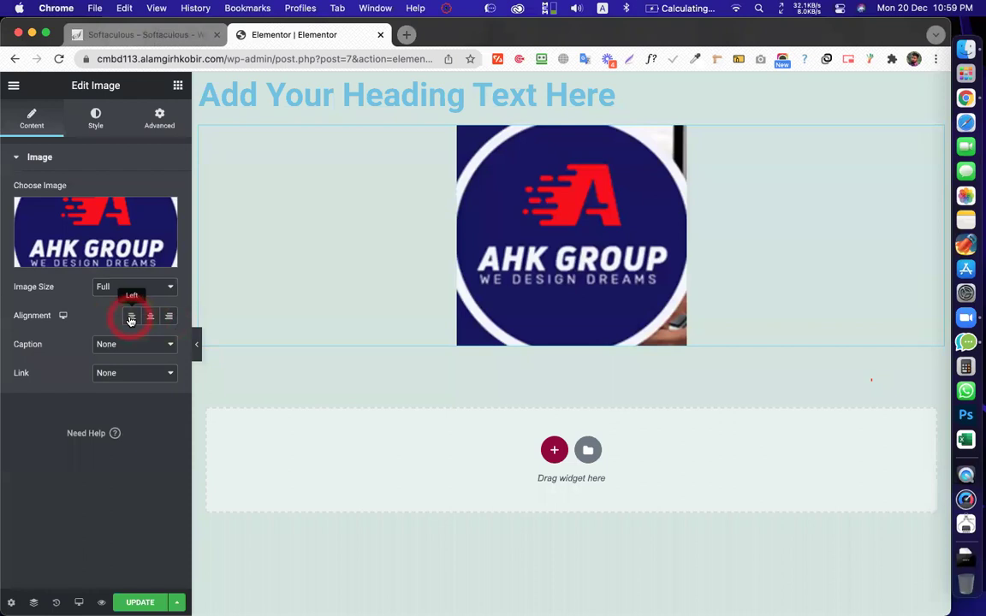
pyautogui.click(169, 319)
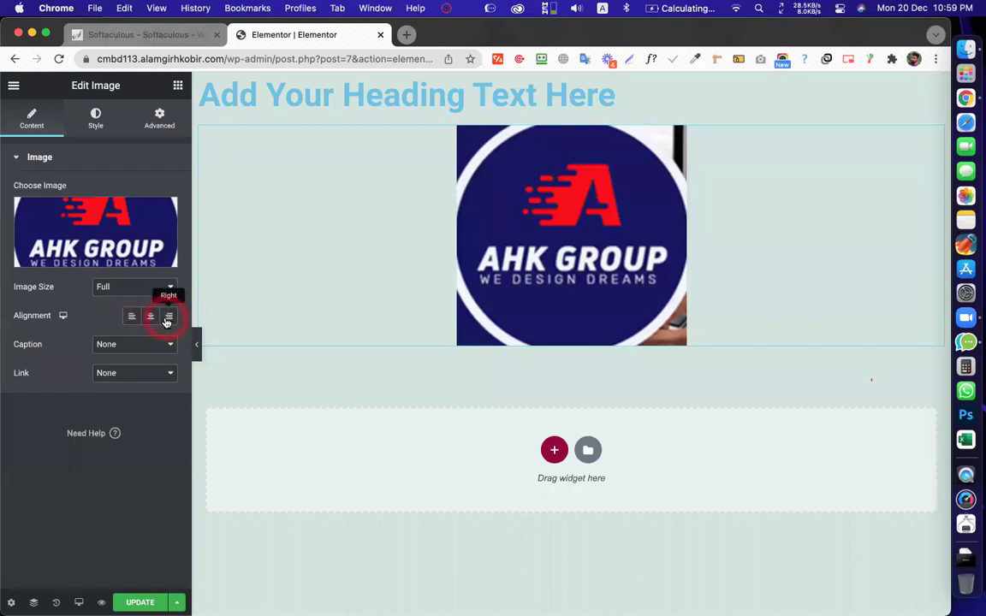
pyautogui.click(131, 317)
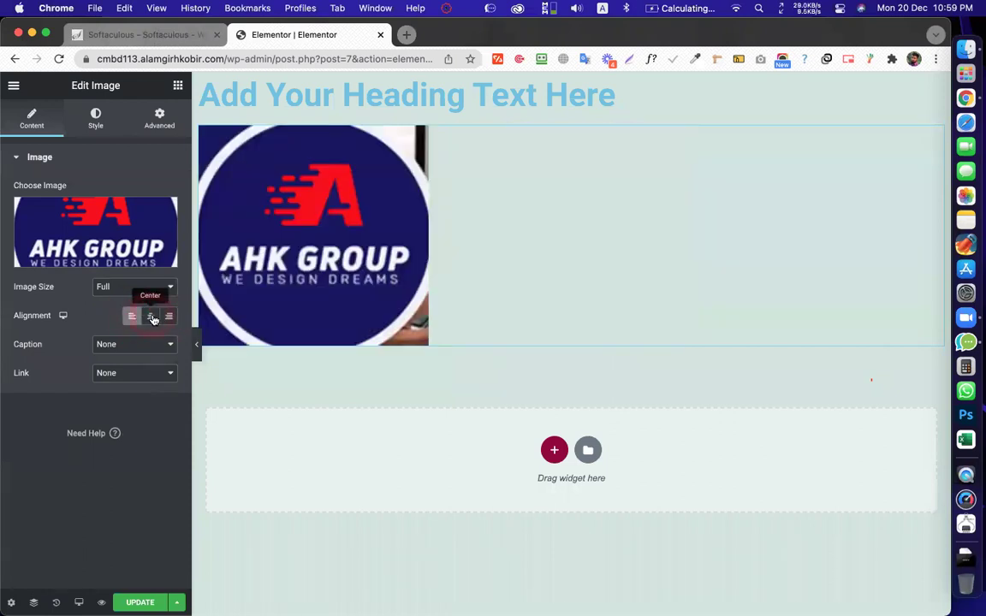
pyautogui.click(152, 318)
pyautogui.click(169, 319)
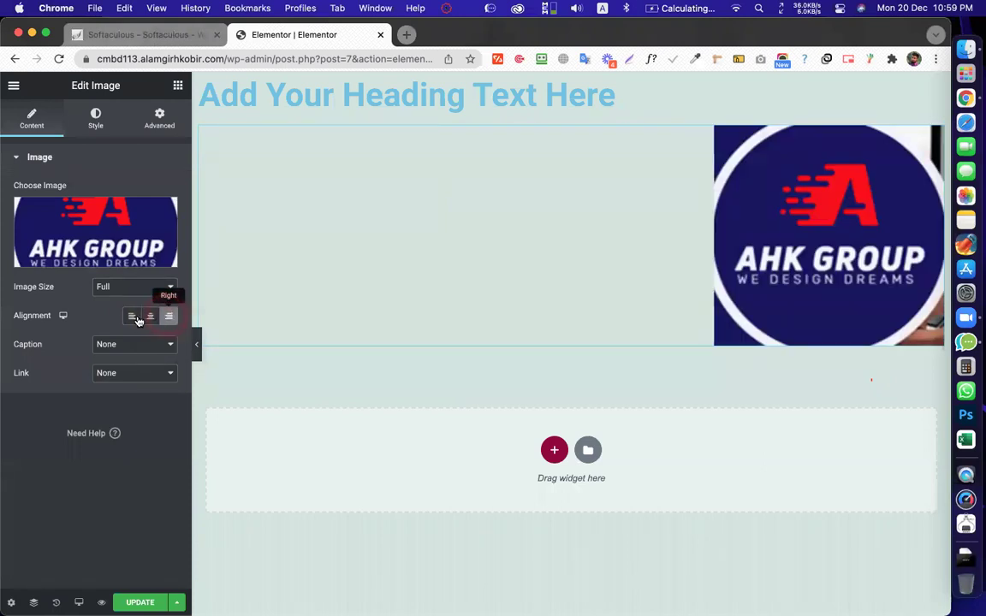
pyautogui.click(133, 317)
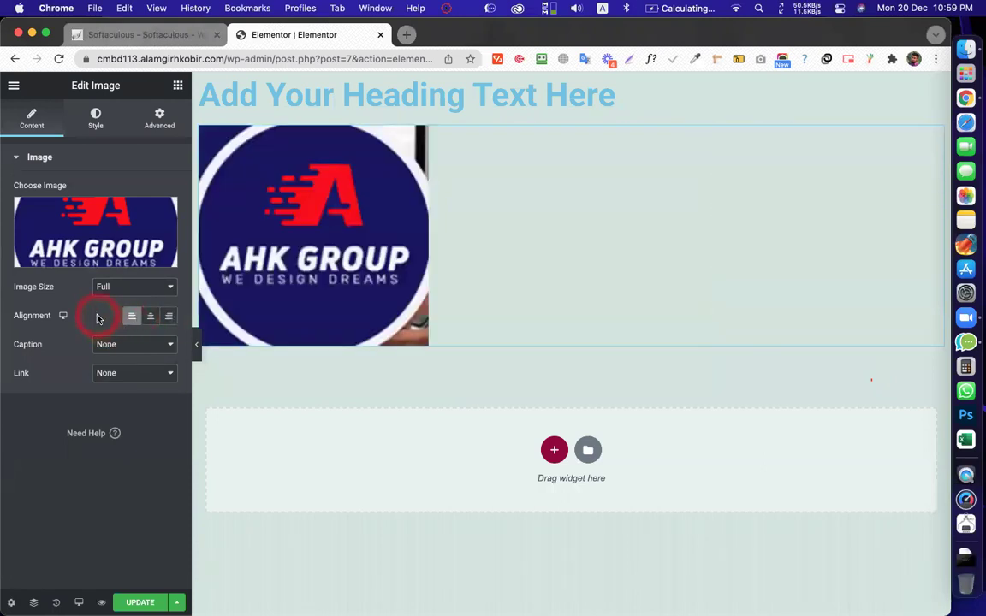
# Leave the logo's Caption option set to none
pyautogui.click(124, 351)
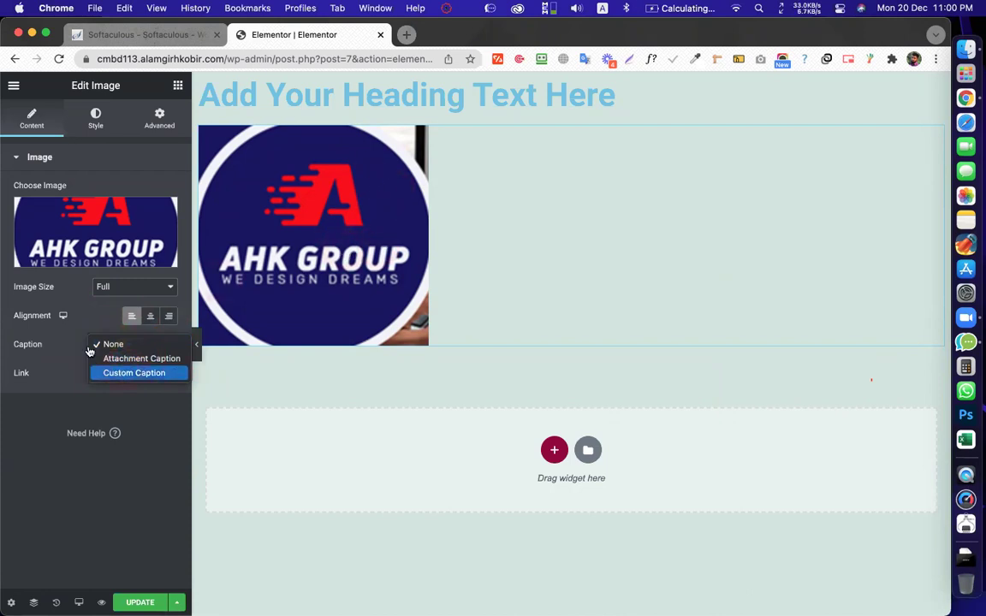
pyautogui.click(47, 355)
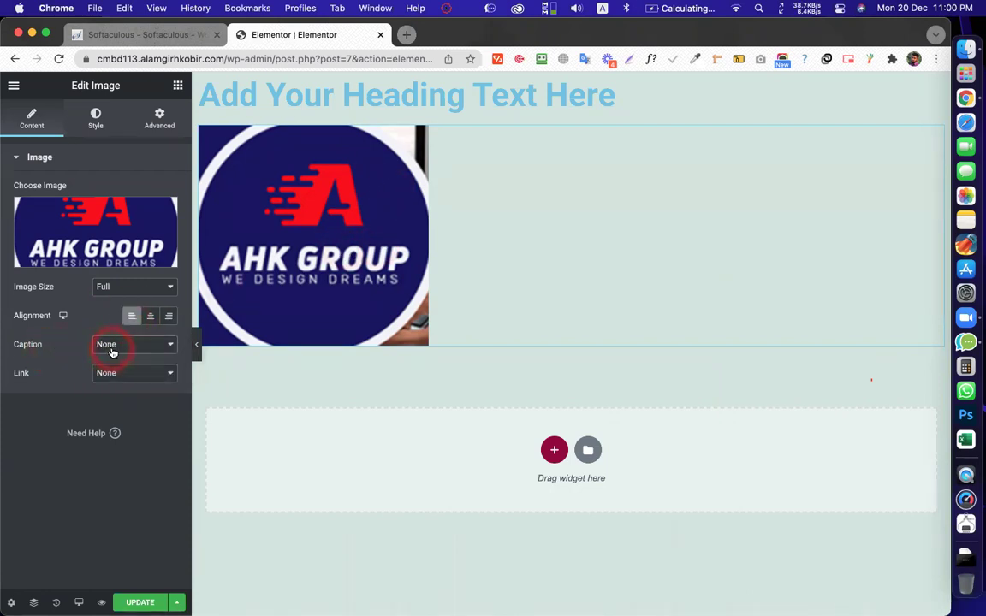
pyautogui.click(328, 268)
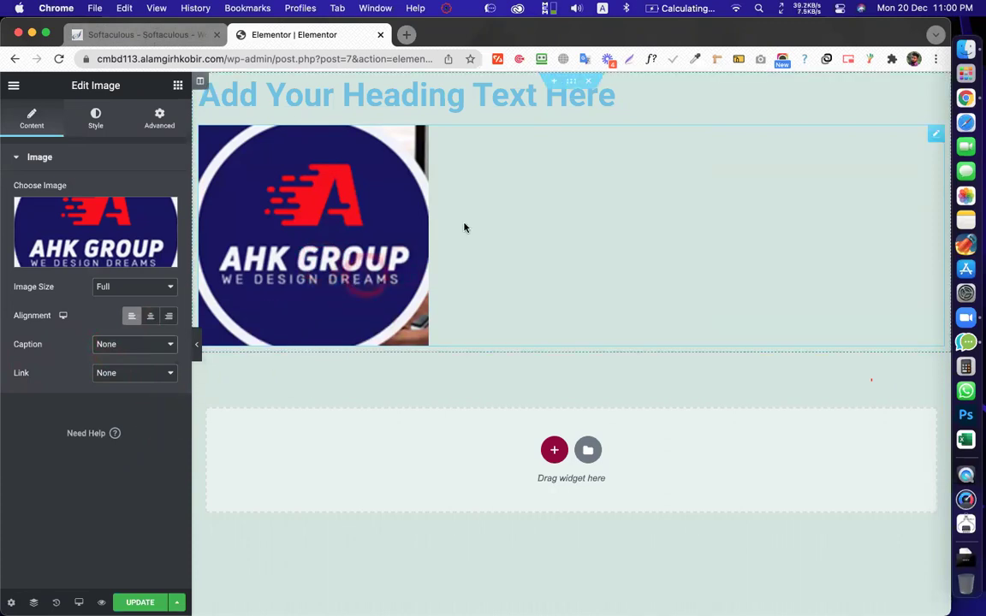
pyautogui.click(133, 382)
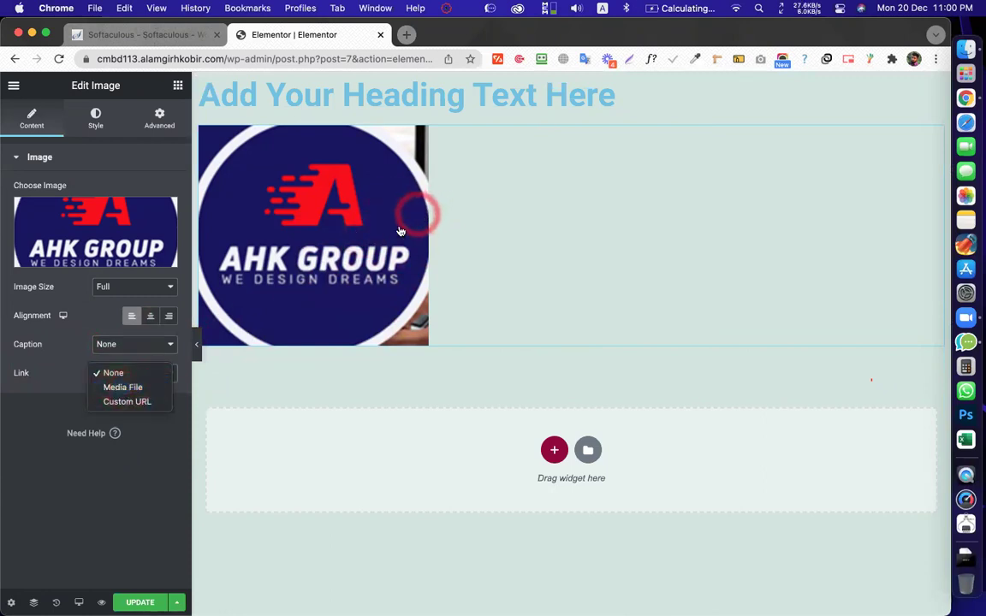
pyautogui.click(118, 406)
pyautogui.click(42, 393)
pyautogui.click(432, 195)
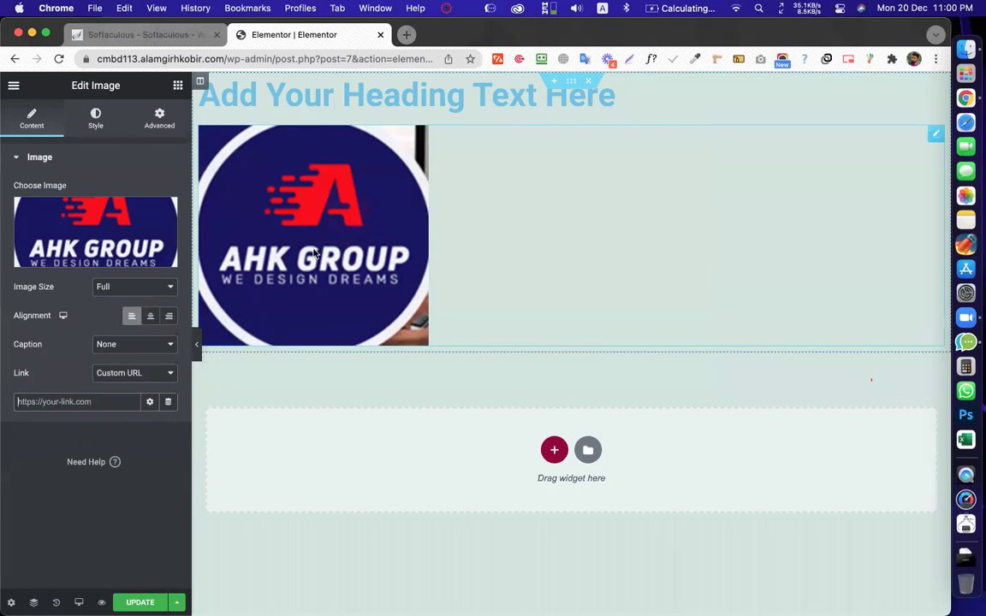
pyautogui.click(67, 403)
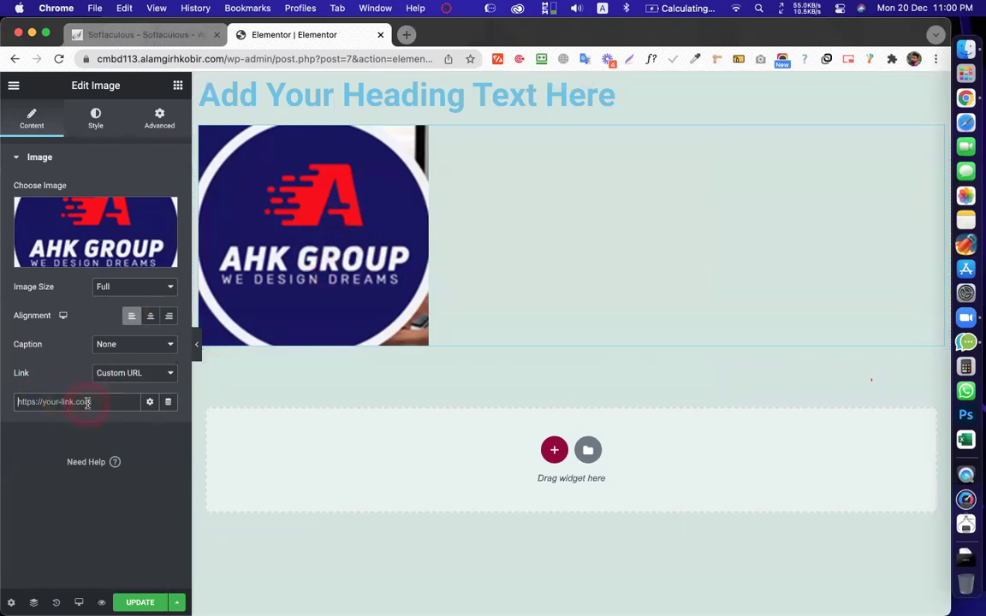
pyautogui.write('https://google.com')
pyautogui.click(141, 602)
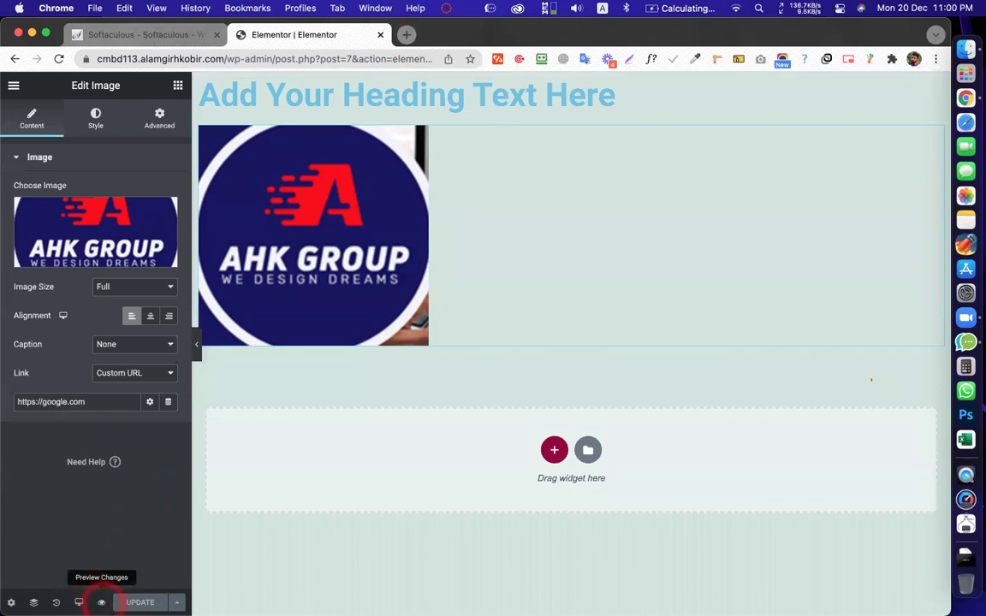
# Preview the page and test that the logo links to google.com
pyautogui.click(101, 602)
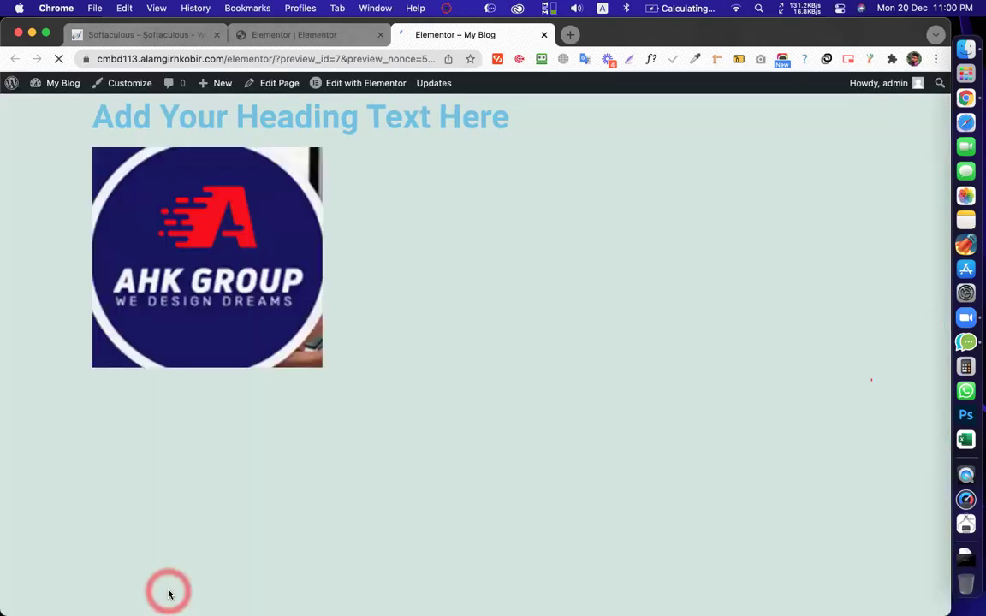
pyautogui.click(169, 594)
pyautogui.click(468, 113)
pyautogui.click(418, 200)
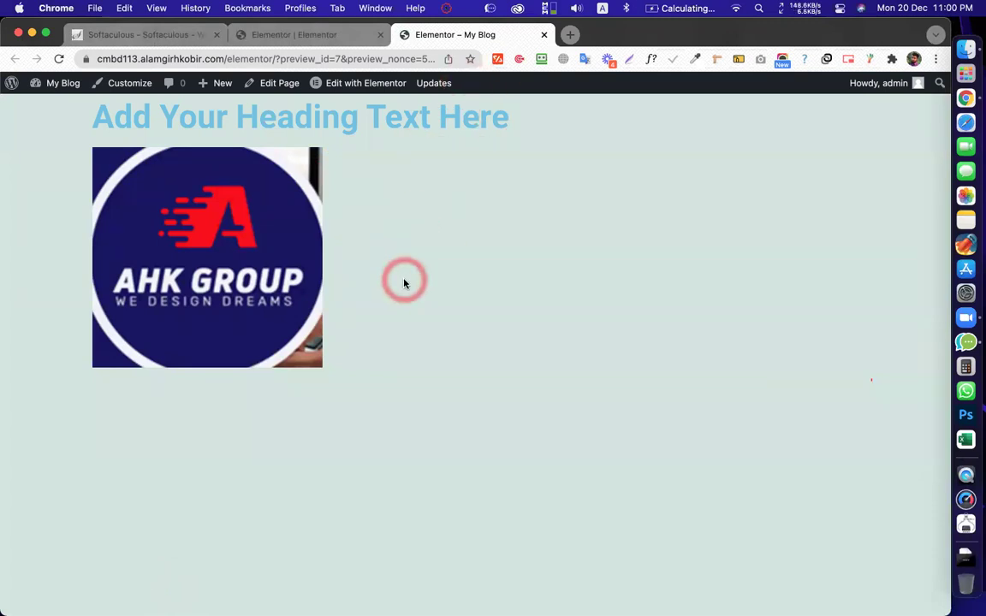
pyautogui.click(251, 280)
pyautogui.click(228, 303)
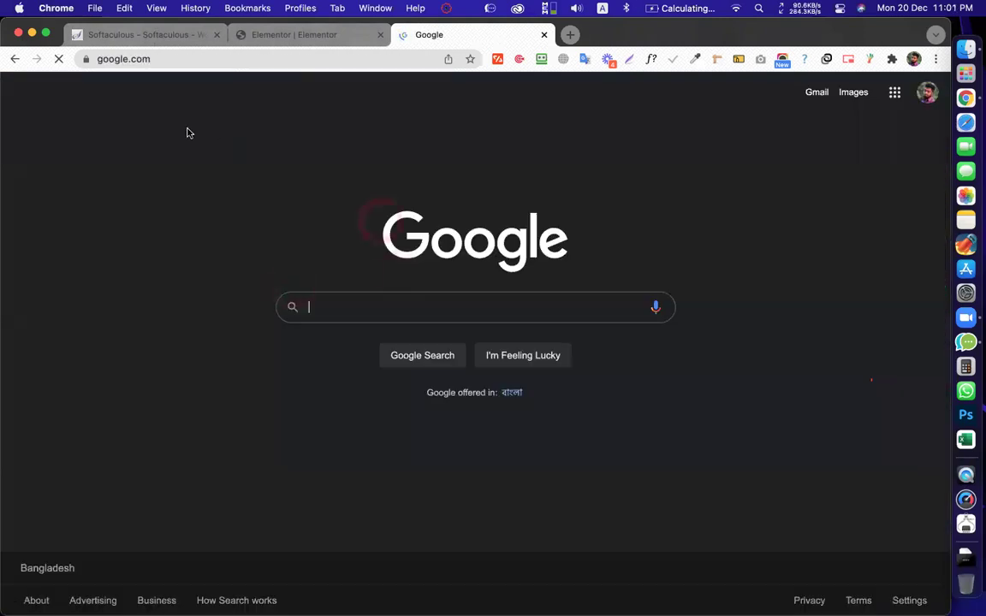
# Go back from google.com to the preview, then to the Elementor editor tab
pyautogui.click(172, 69)
pyautogui.click(15, 59)
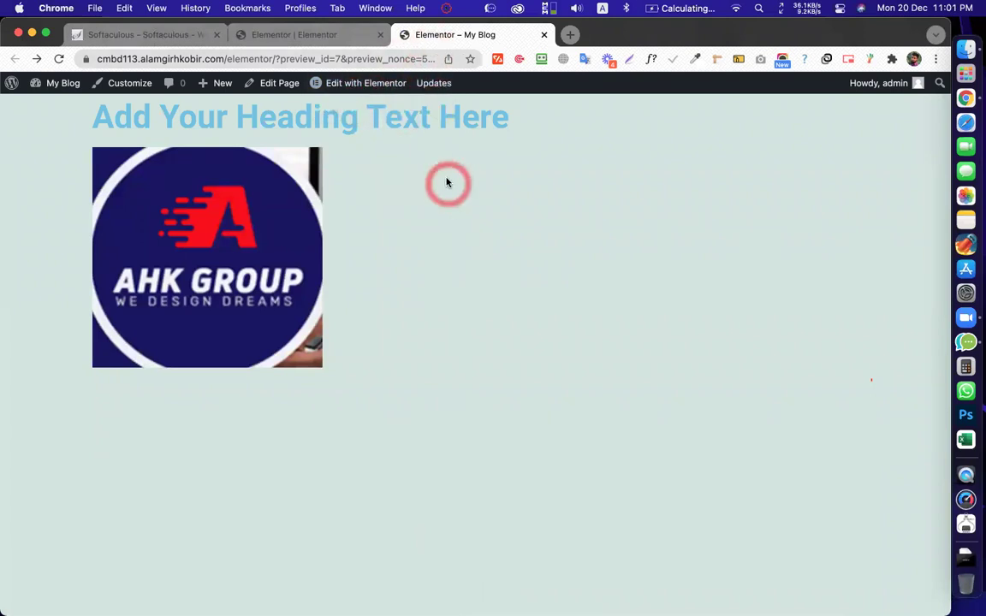
pyautogui.click(274, 34)
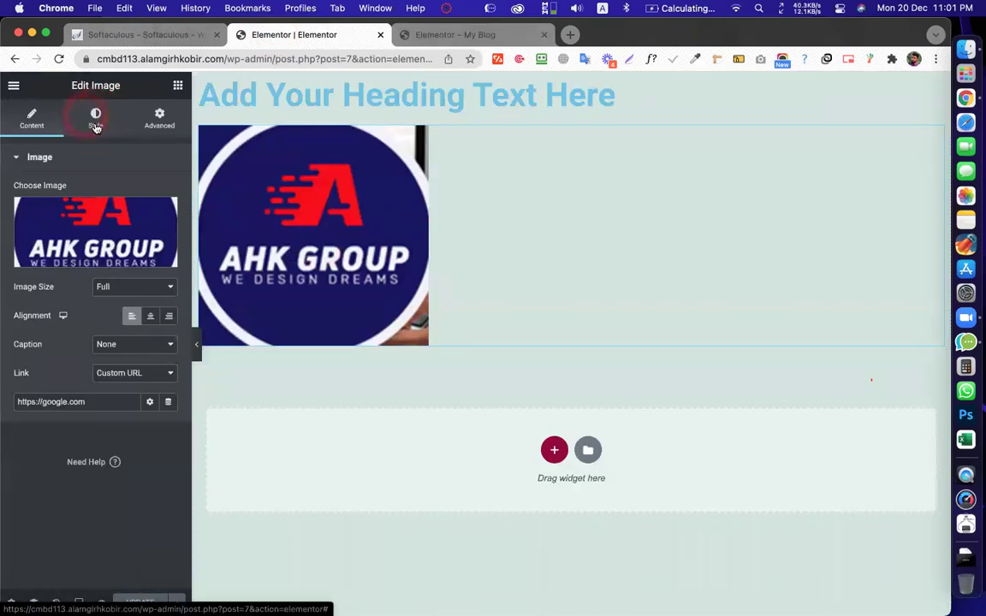
# In the logo's Style settings, try out the Width slider
pyautogui.click(97, 115)
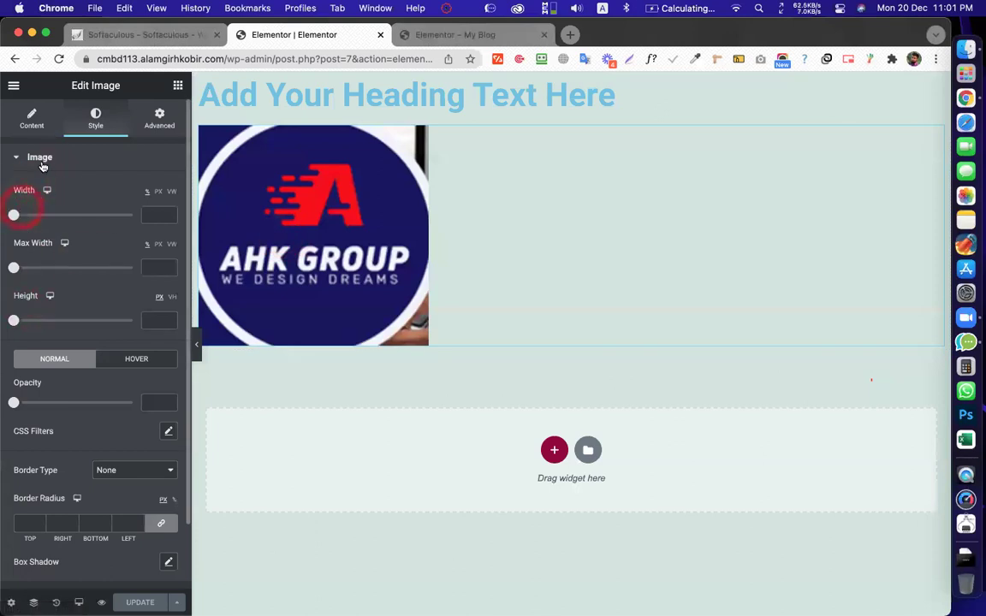
pyautogui.click(21, 201)
pyautogui.click(29, 297)
pyautogui.click(26, 321)
pyautogui.click(31, 297)
pyautogui.click(22, 323)
pyautogui.click(18, 293)
pyautogui.click(24, 298)
pyautogui.click(23, 305)
pyautogui.click(23, 303)
pyautogui.click(31, 295)
pyautogui.click(337, 205)
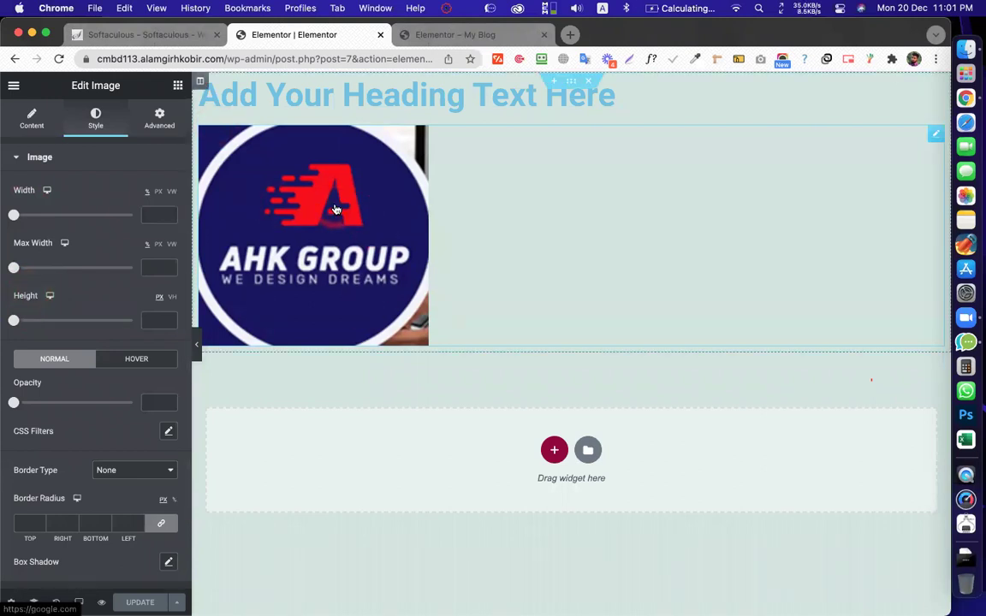
pyautogui.click(106, 304)
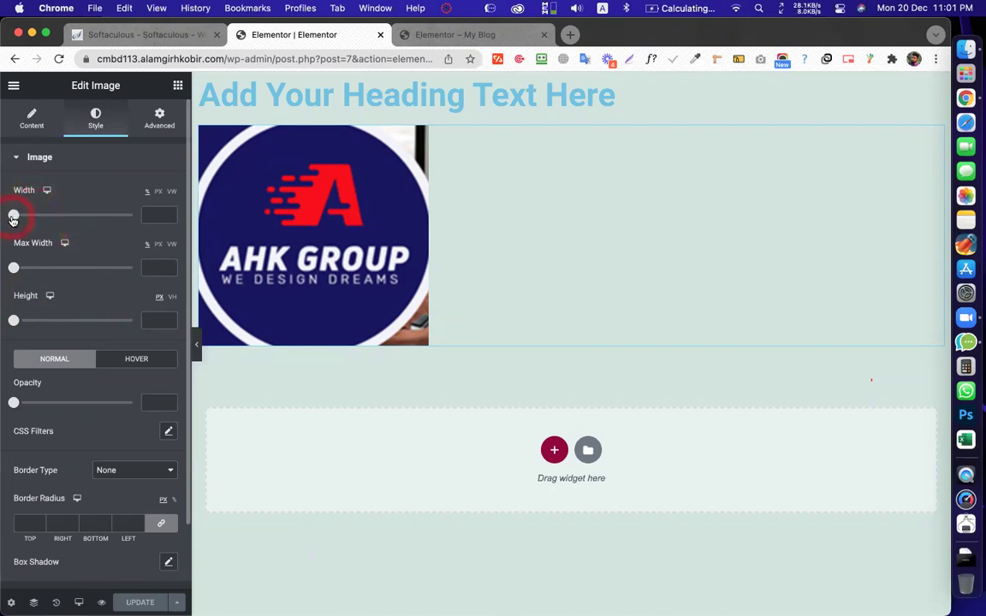
# Test various logo sizes, widths from 78 down to 51 and heights from 44 to 95
pyautogui.moveTo(13, 220); pyautogui.dragTo(105, 225)
pyautogui.click(14, 321)
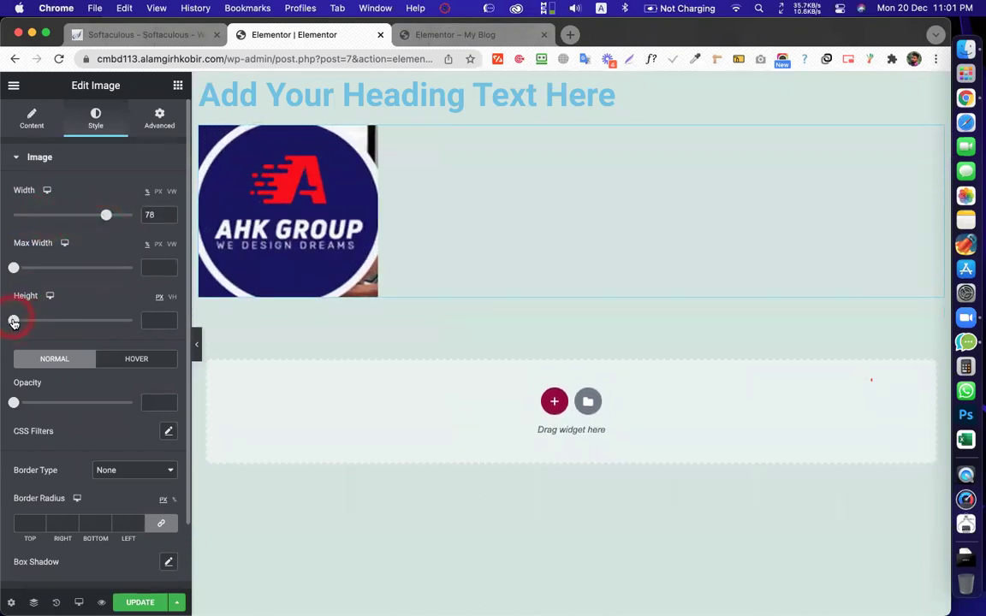
pyautogui.moveTo(13, 321); pyautogui.dragTo(34, 321)
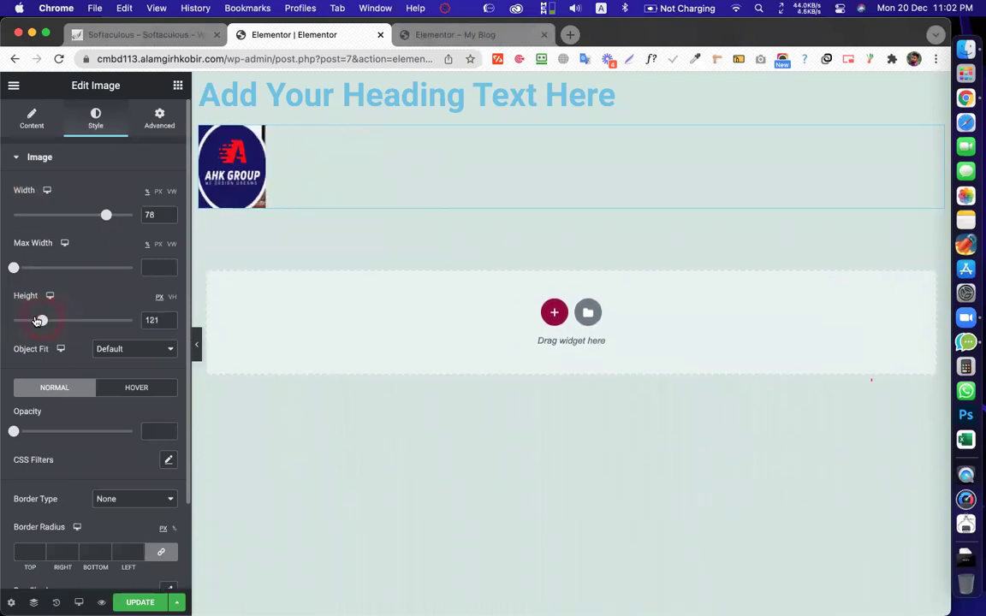
pyautogui.moveTo(134, 323); pyautogui.dragTo(32, 321)
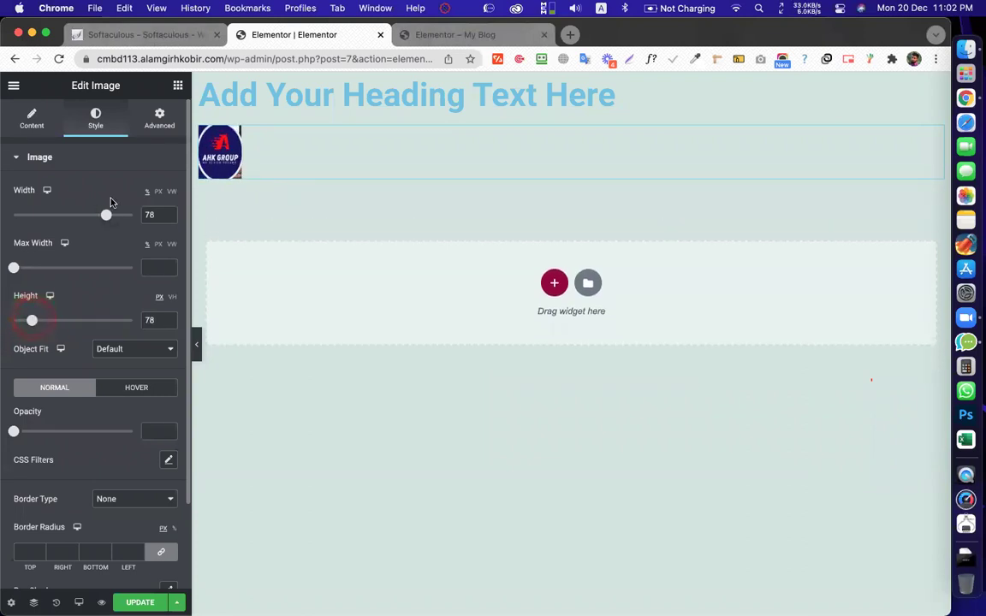
pyautogui.moveTo(110, 218); pyautogui.dragTo(134, 223)
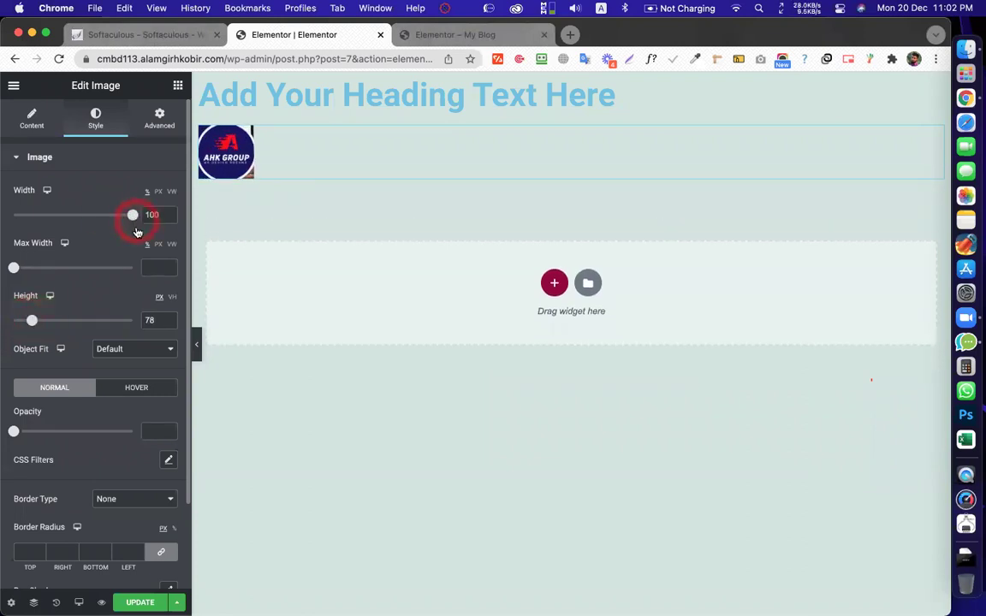
pyautogui.moveTo(31, 321)
pyautogui.mouseDown()
pyautogui.moveTo(117, 320)
pyautogui.moveTo(26, 327)
pyautogui.moveTo(35, 320)
pyautogui.mouseUp()
pyautogui.click(133, 216)
pyautogui.moveTo(134, 217); pyautogui.dragTo(70, 224)
pyautogui.moveTo(35, 321); pyautogui.dragTo(37, 325)
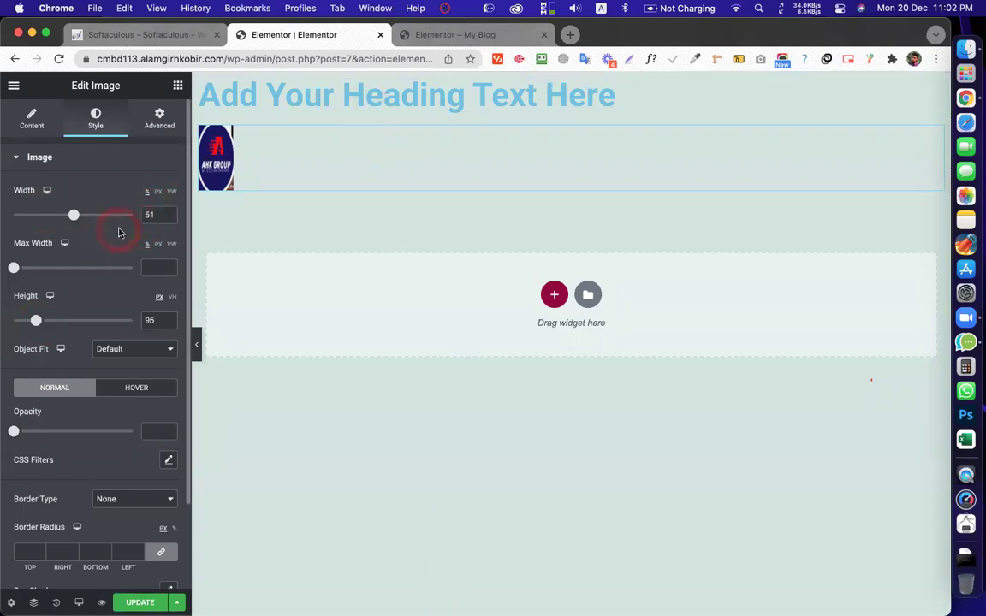
# Delete the width and height values so the logo returns to full size
pyautogui.doubleClick(149, 214)
pyautogui.press('BackSpace')
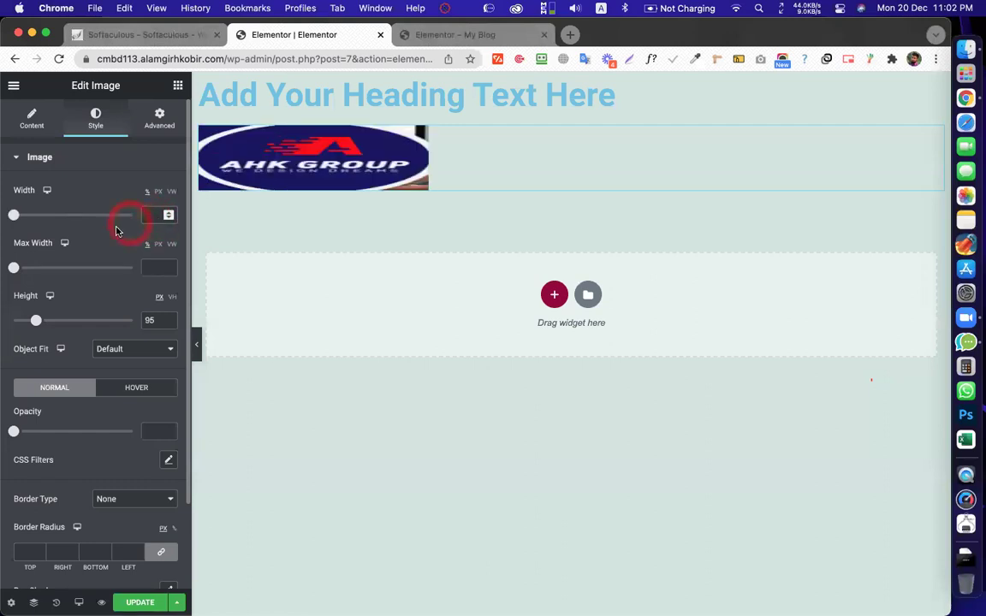
pyautogui.write('0')
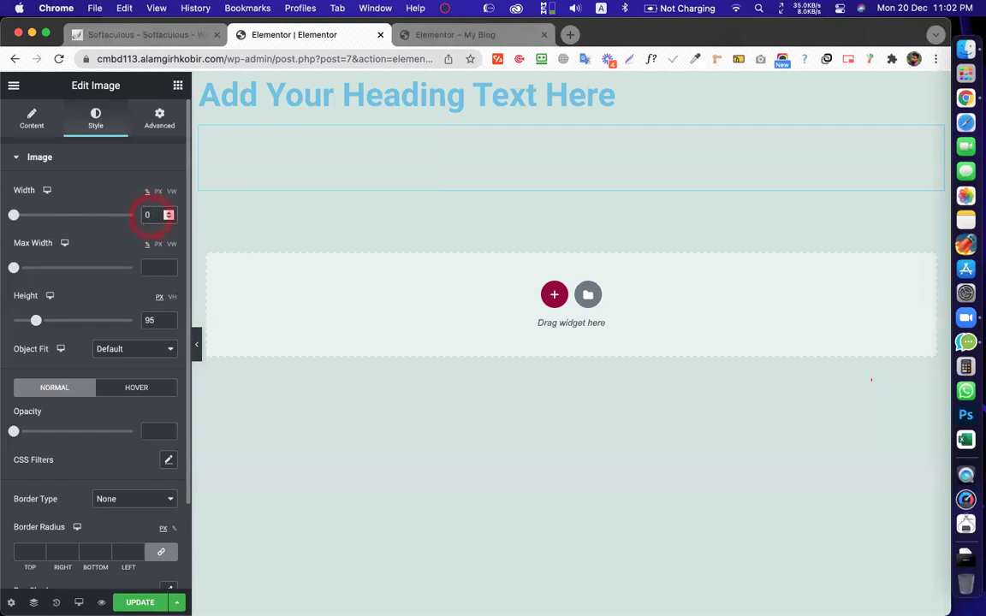
pyautogui.press('BackSpace')
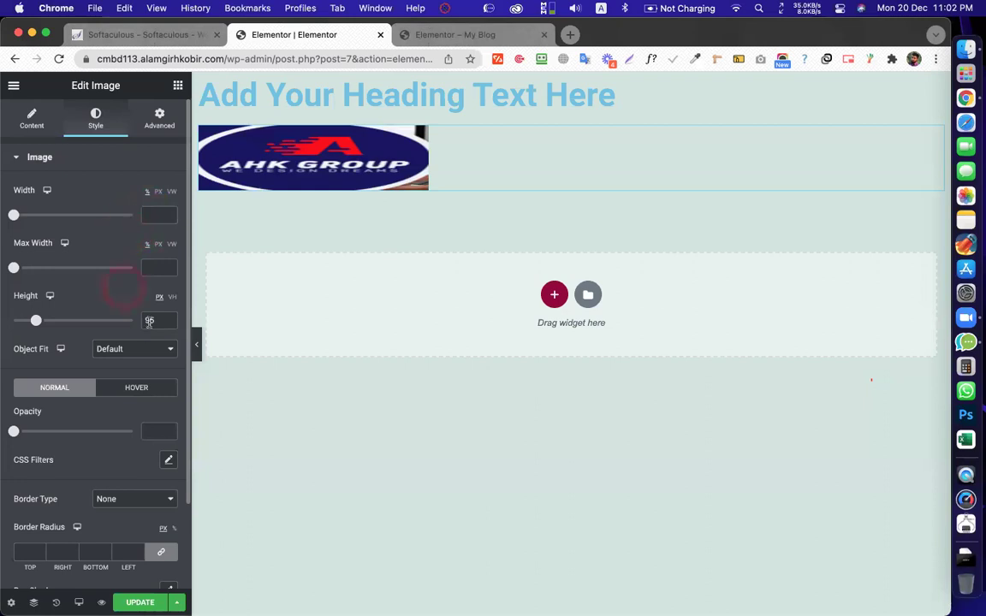
pyautogui.press('BackSpace')
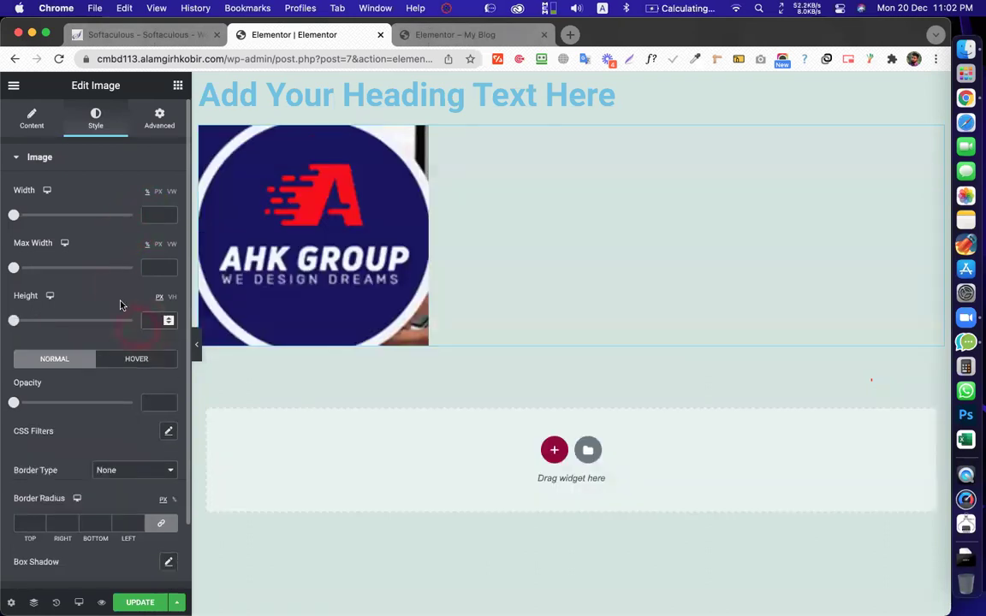
pyautogui.click(97, 285)
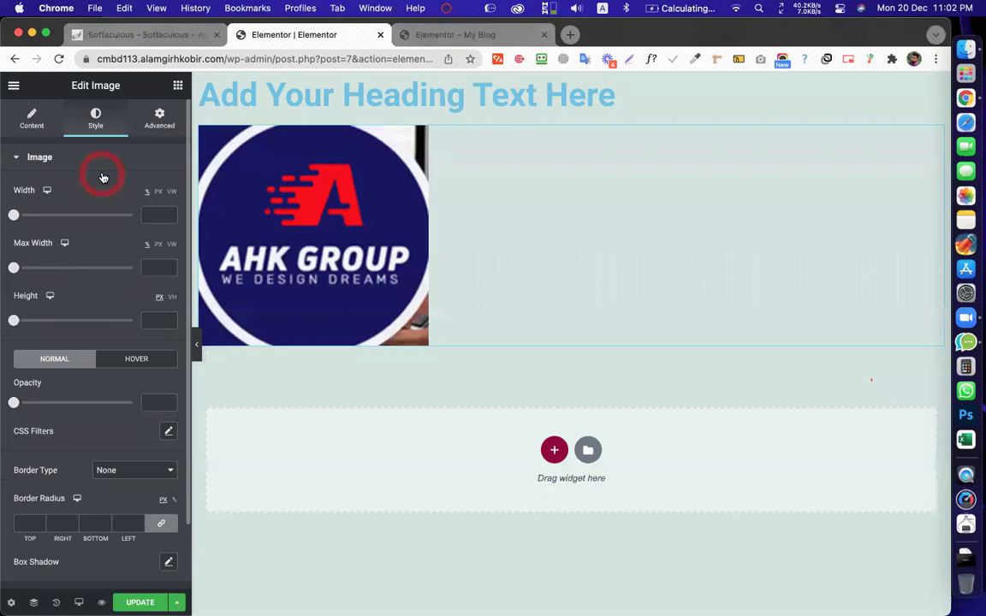
pyautogui.scroll(-1, 92, 266)
pyautogui.scroll(1, 86, 283)
pyautogui.click(80, 300)
pyautogui.scroll(1, 80, 300)
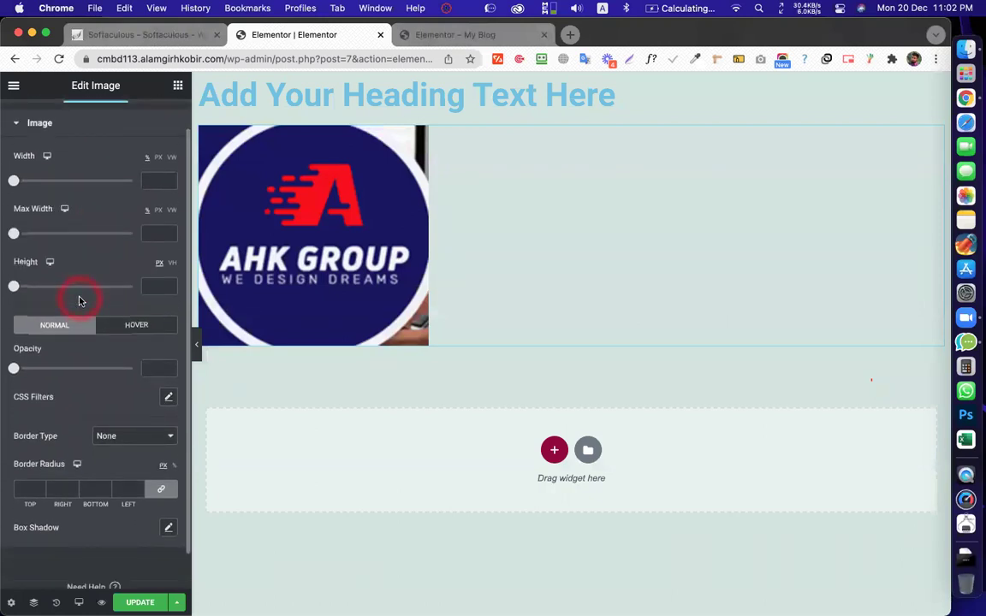
pyautogui.scroll(-3, 72, 299)
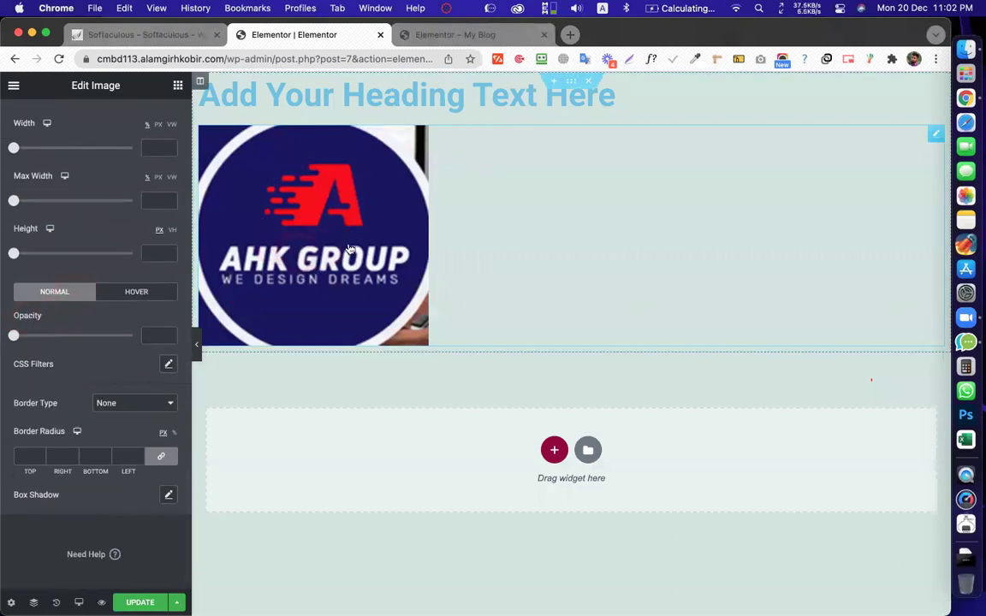
pyautogui.moveTo(458, 243); pyautogui.dragTo(504, 203)
pyautogui.moveTo(439, 580)
pyautogui.mouseDown()
pyautogui.moveTo(465, 269)
pyautogui.moveTo(330, 79)
pyautogui.moveTo(358, 110)
pyautogui.moveTo(386, 179)
pyautogui.moveTo(486, 268)
pyautogui.moveTo(512, 265)
pyautogui.mouseUp()
pyautogui.moveTo(479, 597); pyautogui.dragTo(445, 592)
pyautogui.moveTo(417, 399)
pyautogui.mouseDown()
pyautogui.moveTo(446, 280)
pyautogui.moveTo(396, 260)
pyautogui.mouseUp()
pyautogui.click(403, 253)
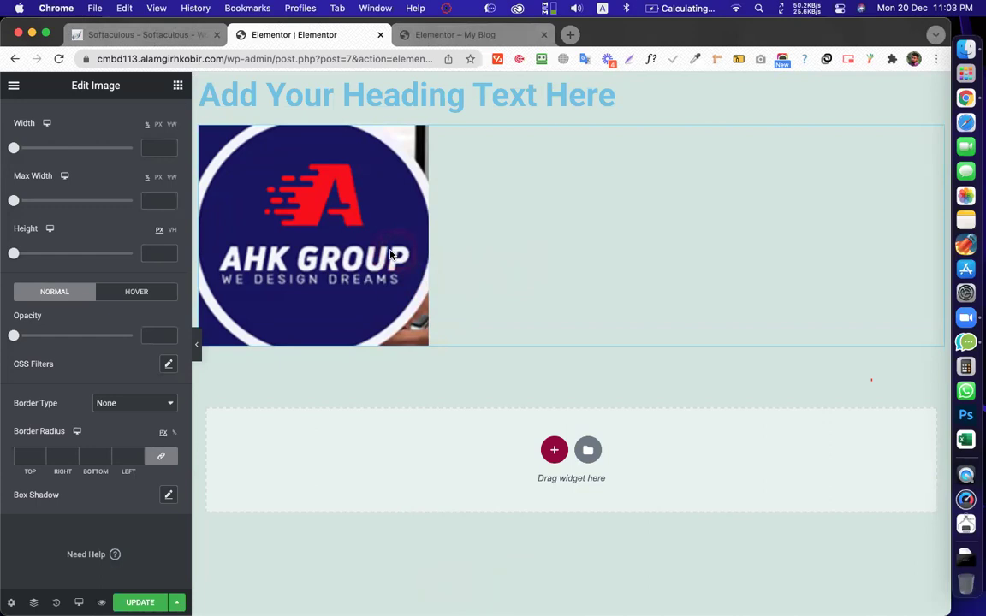
pyautogui.click(399, 253)
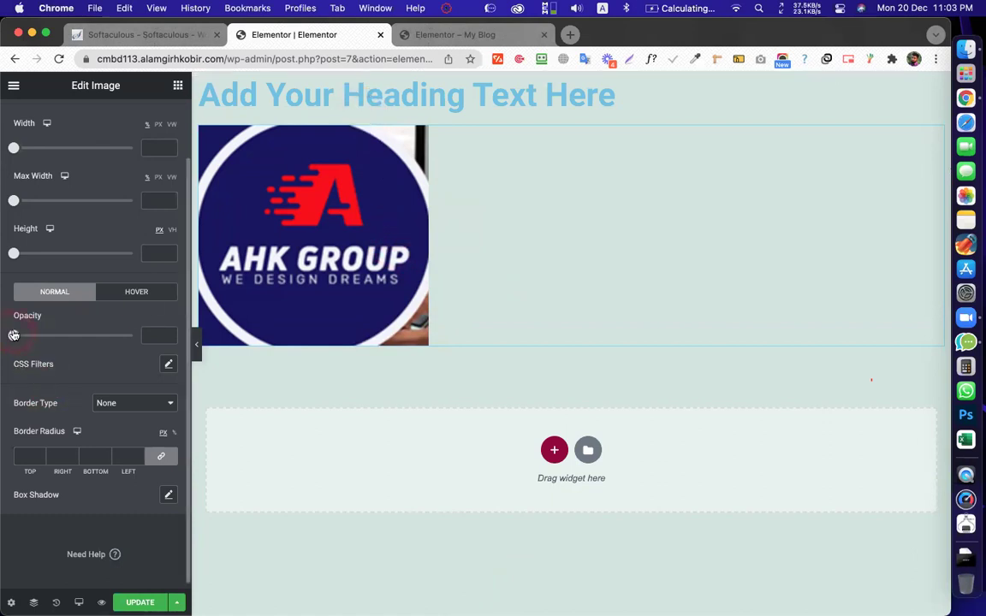
pyautogui.moveTo(19, 336)
pyautogui.mouseDown()
pyautogui.moveTo(96, 338)
pyautogui.moveTo(29, 336)
pyautogui.mouseUp()
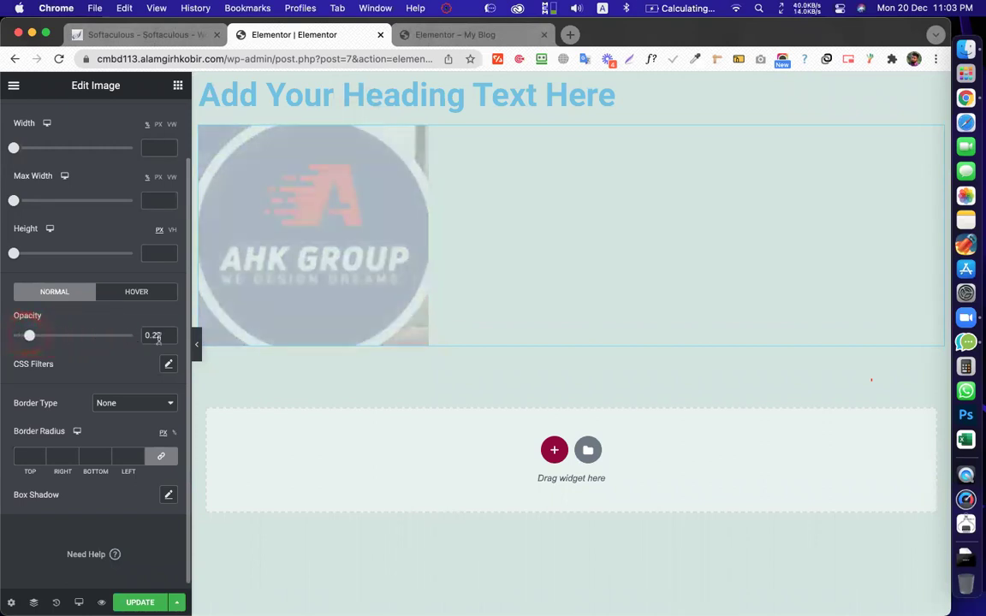
pyautogui.doubleClick(157, 337)
pyautogui.write('1')
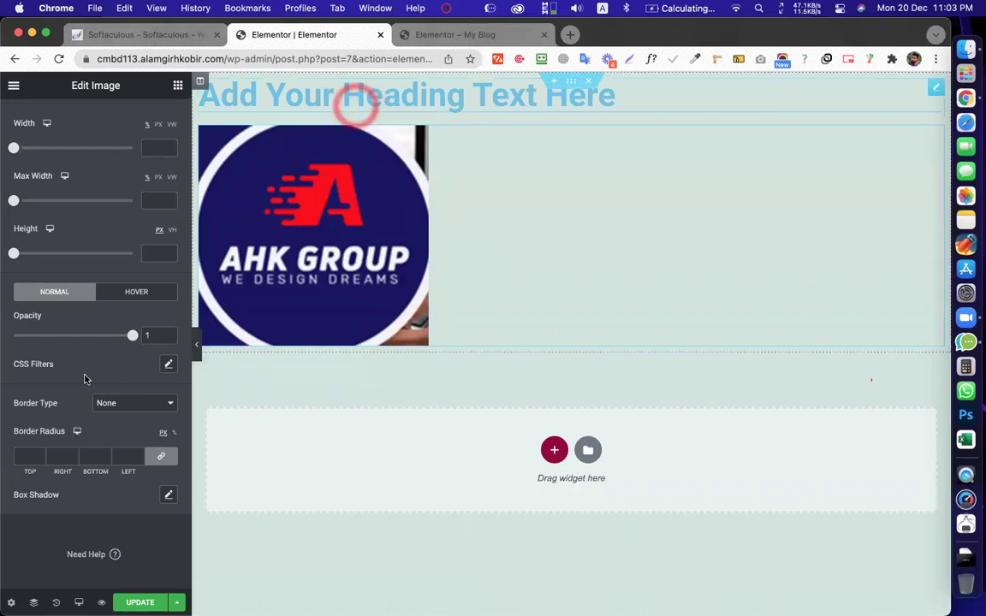
pyautogui.moveTo(122, 339); pyautogui.dragTo(92, 336)
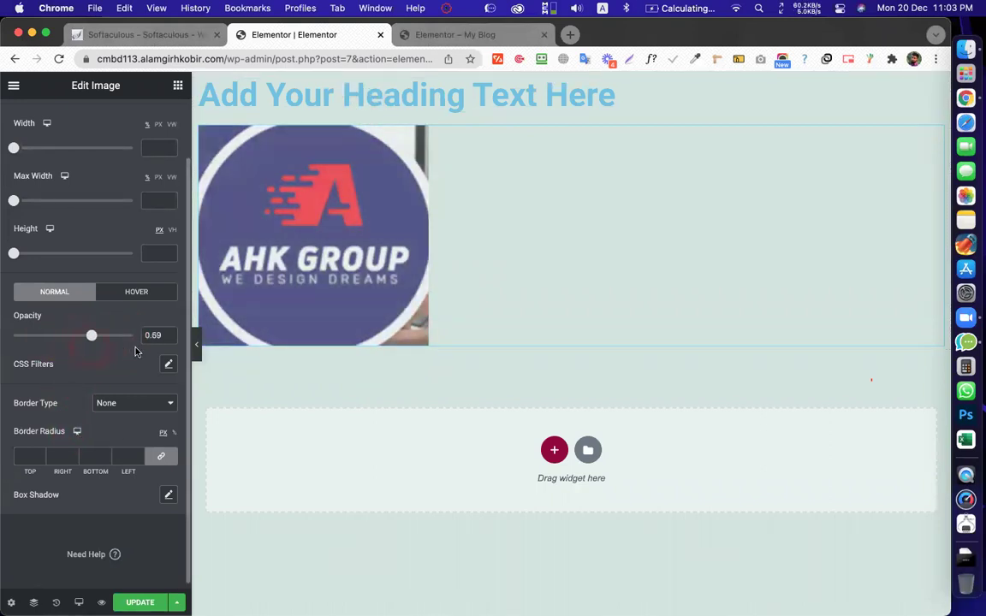
pyautogui.click(133, 335)
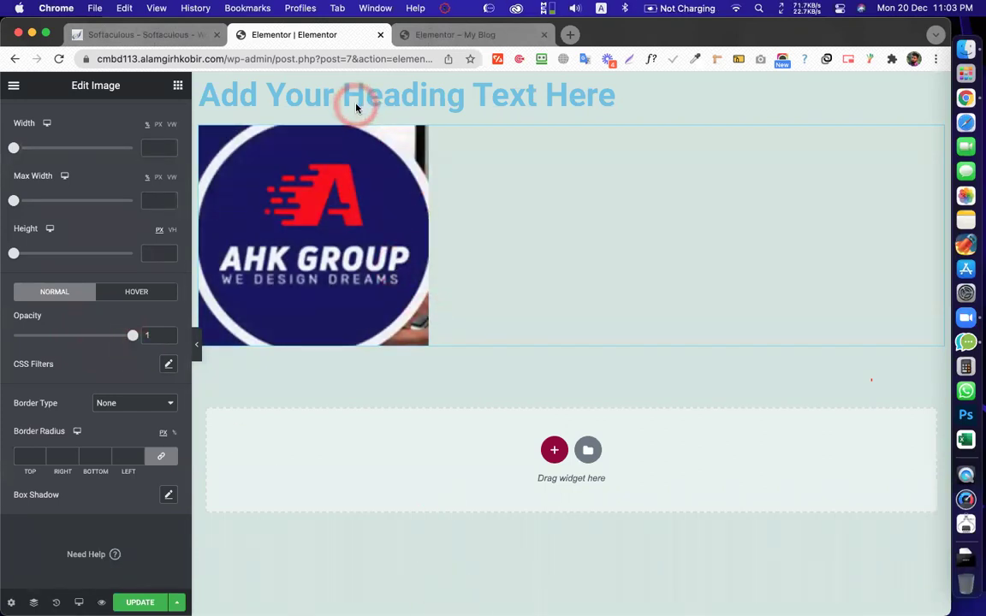
pyautogui.click(152, 337)
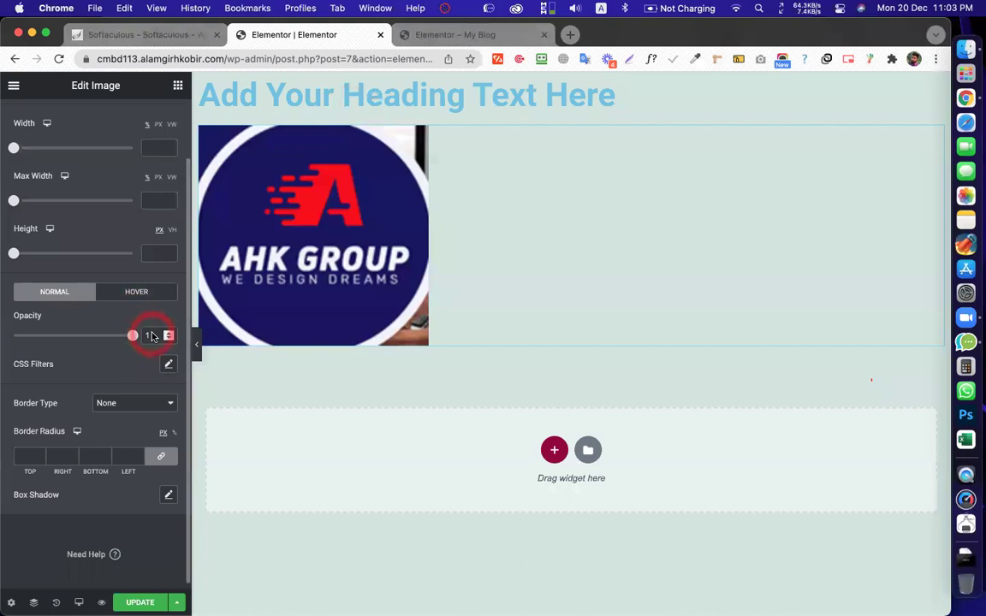
pyautogui.click(158, 340)
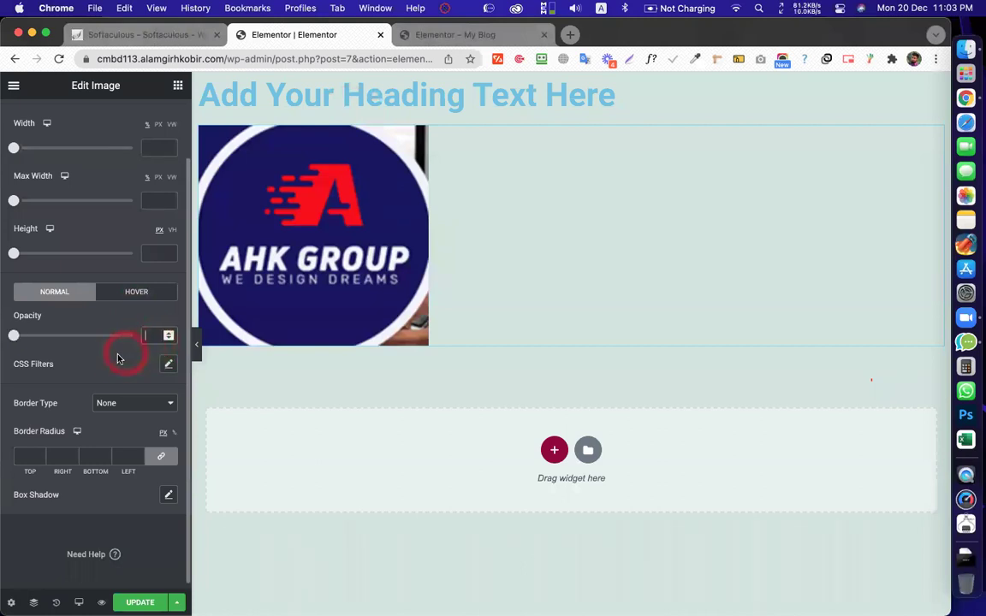
pyautogui.scroll(-1, 100, 311)
pyautogui.click(145, 286)
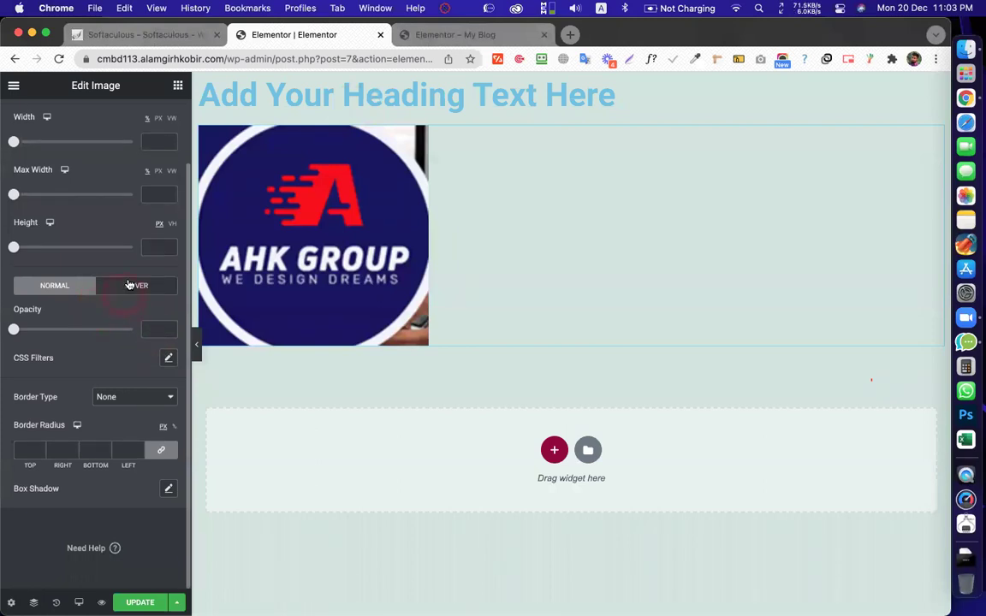
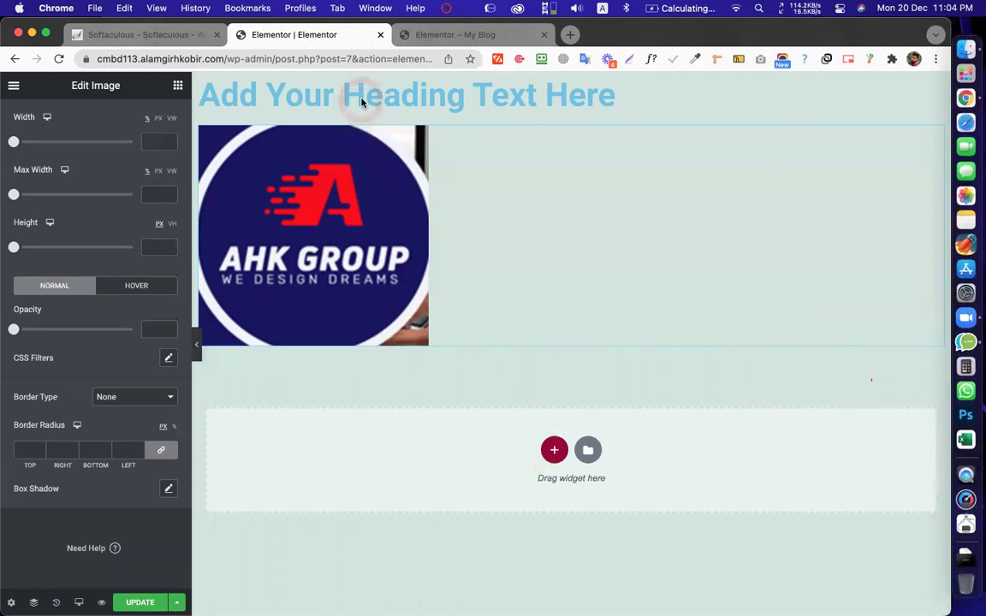
# Try a 0.44 normal opacity and a hover opacity of 1 on the logo, previewing the hover look
pyautogui.moveTo(14, 329); pyautogui.dragTo(58, 331)
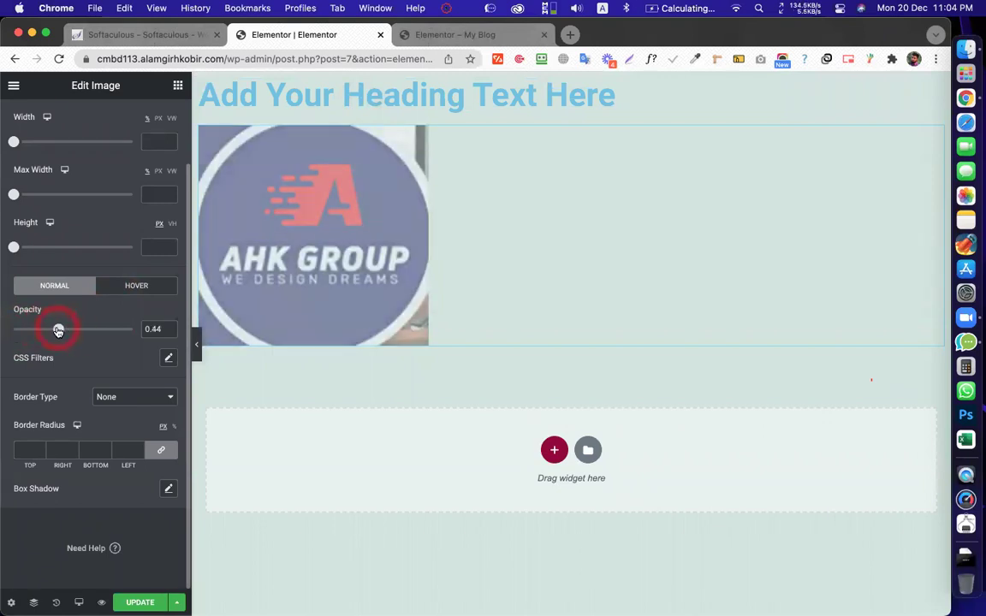
pyautogui.click(128, 288)
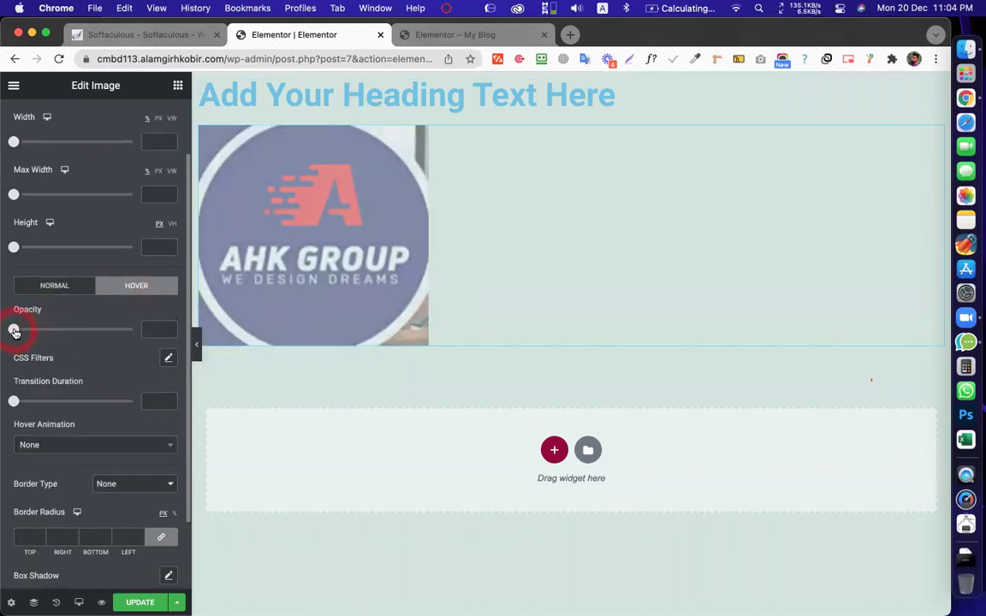
pyautogui.click(155, 328)
pyautogui.write('1')
pyautogui.click(379, 310)
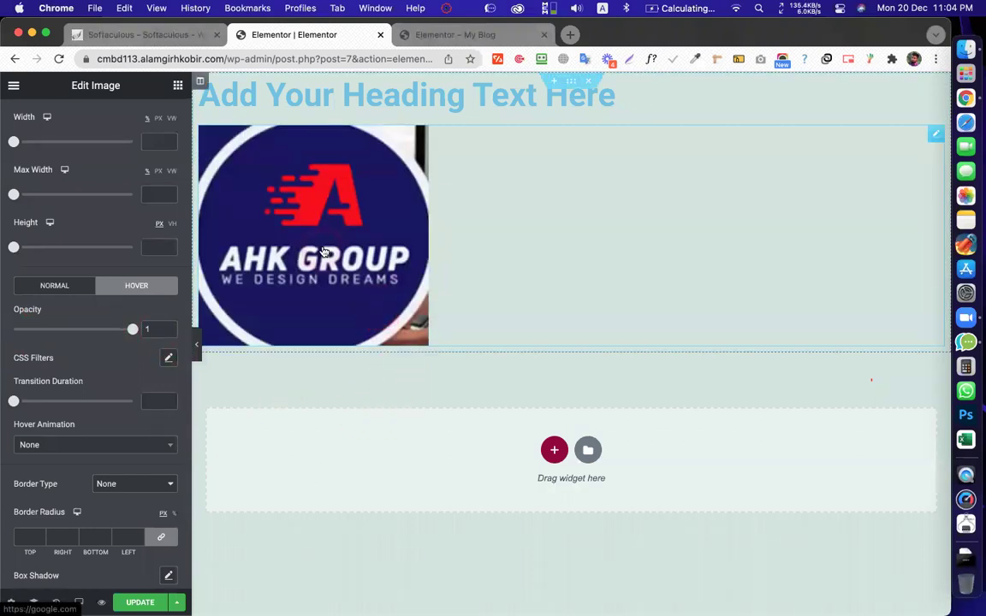
pyautogui.click(516, 493)
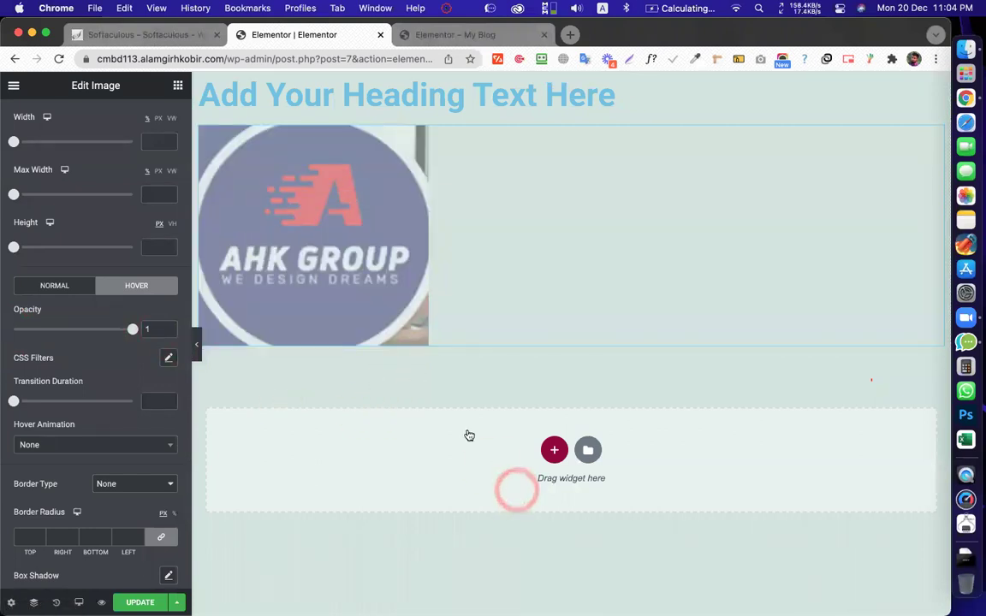
pyautogui.click(310, 224)
# Raise normal opacity to full and lower hover opacity to 0.53, comparing the logo with and without hover
pyautogui.click(53, 286)
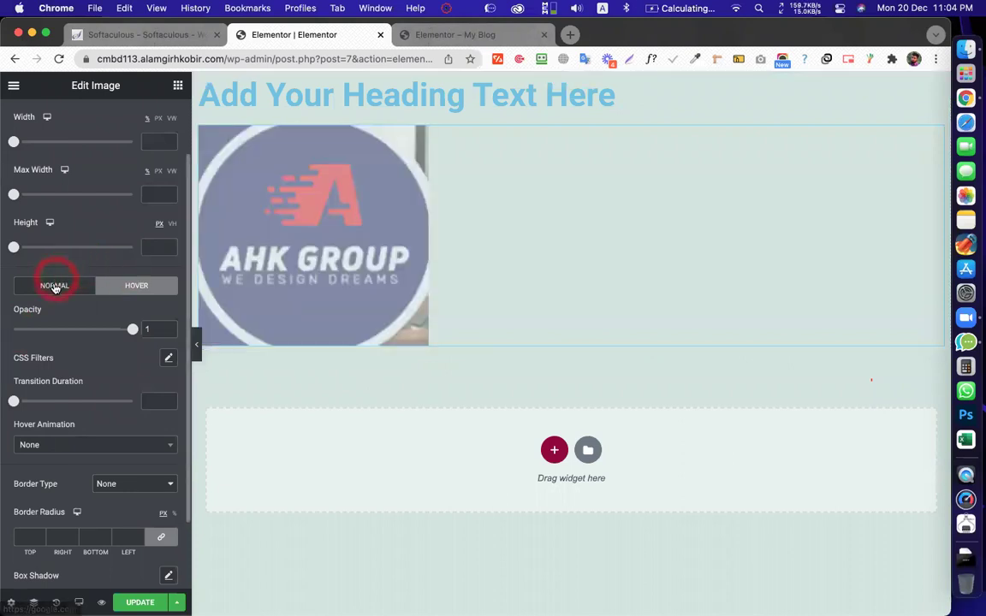
pyautogui.moveTo(59, 329)
pyautogui.mouseDown()
pyautogui.moveTo(132, 328)
pyautogui.moveTo(78, 332)
pyautogui.mouseUp()
pyautogui.click(135, 287)
pyautogui.click(131, 328)
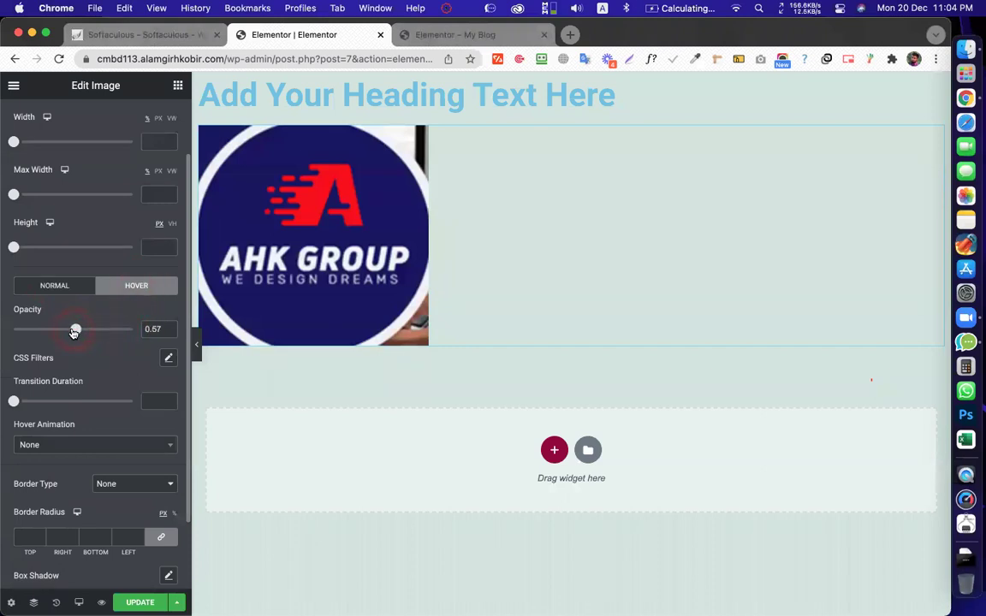
pyautogui.click(288, 388)
pyautogui.click(269, 466)
pyautogui.click(312, 248)
pyautogui.click(305, 412)
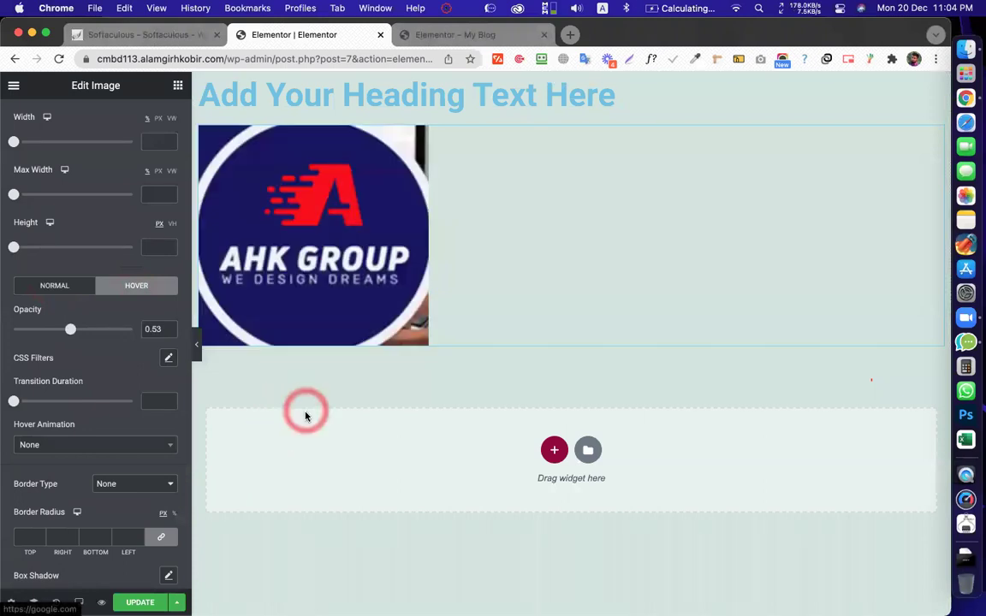
pyautogui.click(140, 601)
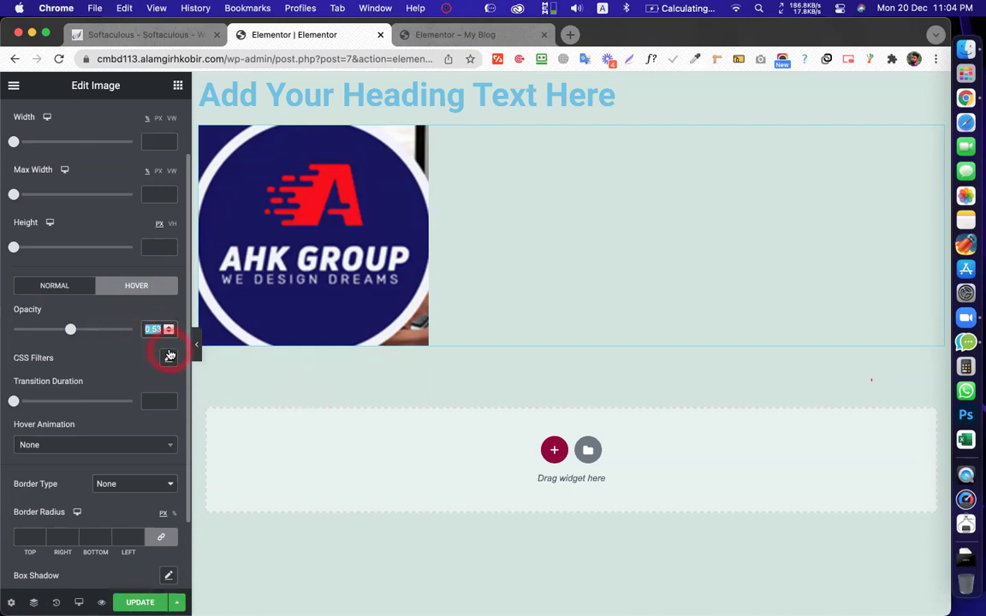
# Clear the Normal opacity value so the logo stays fully opaque by default
pyautogui.click(64, 298)
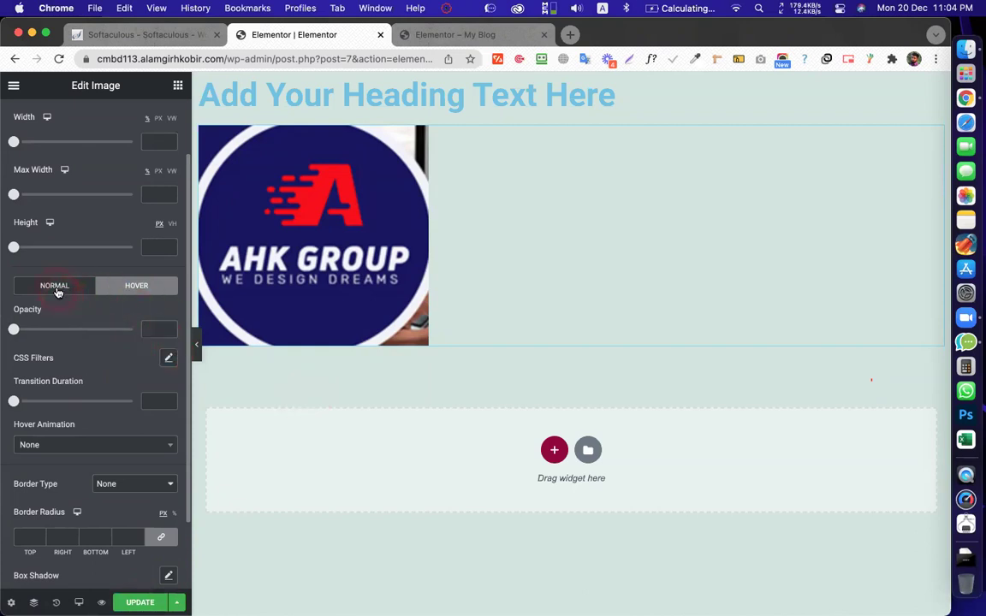
pyautogui.click(57, 285)
pyautogui.click(159, 334)
pyautogui.press('BackSpace')
pyautogui.click(402, 562)
pyautogui.click(446, 585)
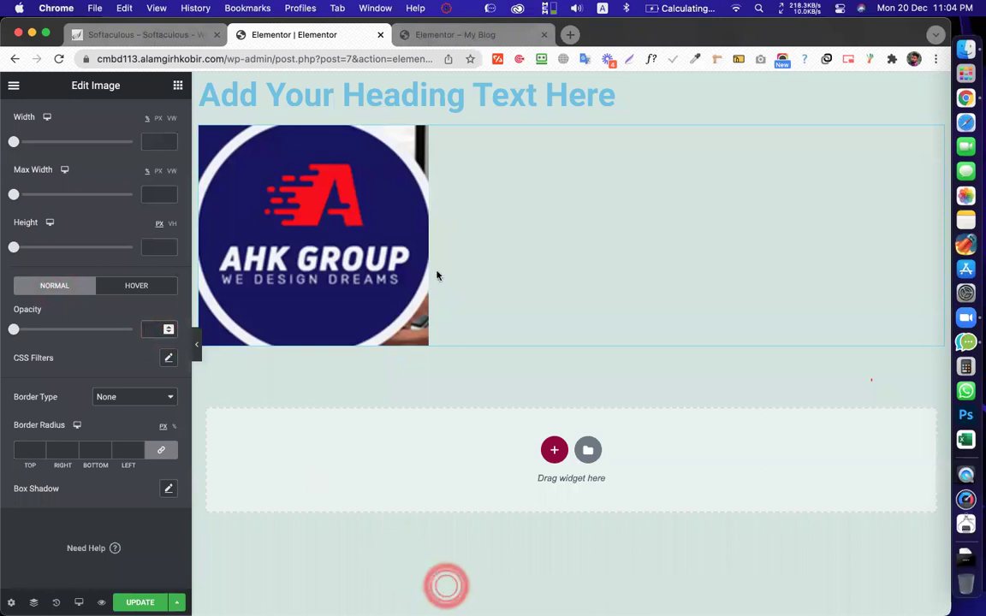
pyautogui.click(402, 219)
pyautogui.click(355, 98)
pyautogui.click(4, 399)
pyautogui.click(32, 396)
pyautogui.click(168, 357)
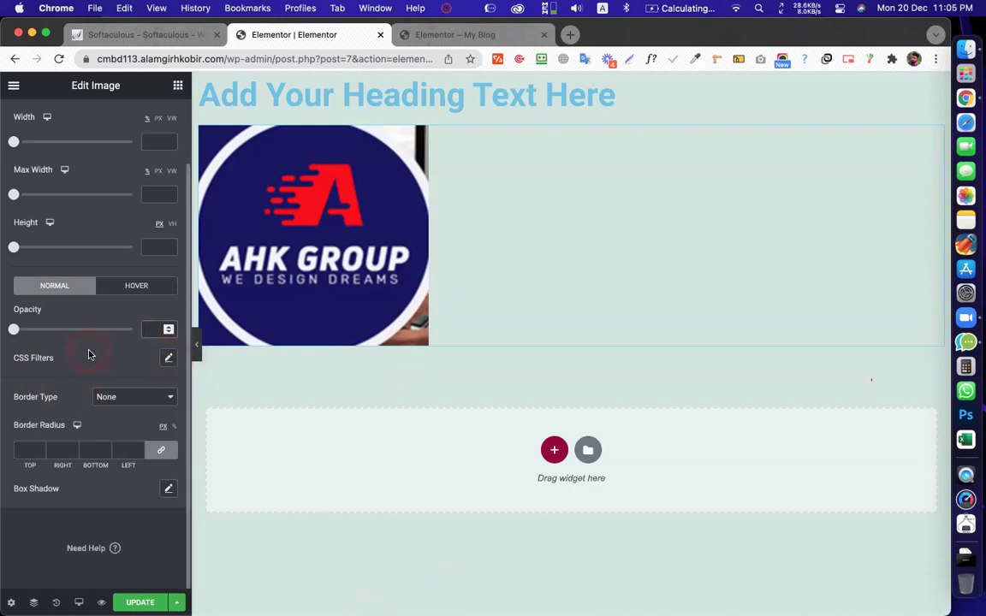
pyautogui.click(168, 359)
pyautogui.moveTo(73, 439)
pyautogui.mouseDown()
pyautogui.moveTo(64, 442)
pyautogui.moveTo(120, 442)
pyautogui.moveTo(10, 443)
pyautogui.moveTo(96, 440)
pyautogui.moveTo(65, 443)
pyautogui.mouseUp()
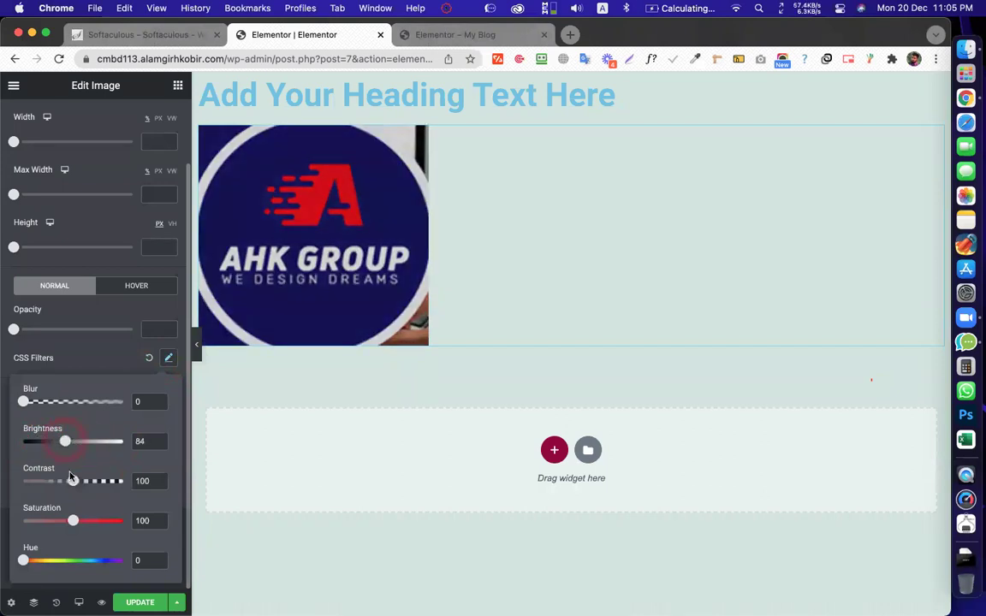
pyautogui.moveTo(115, 485); pyautogui.dragTo(114, 532)
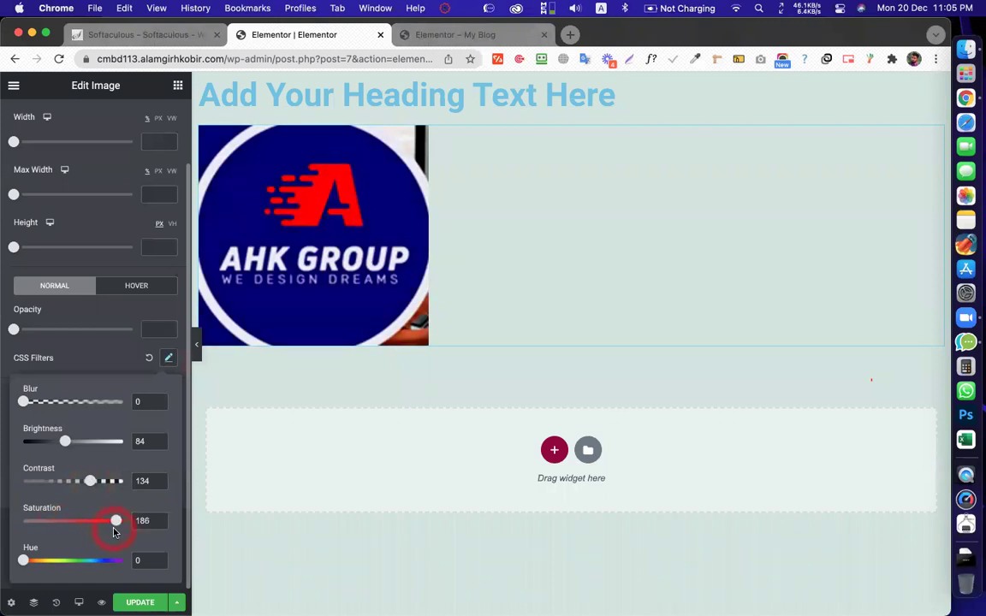
pyautogui.moveTo(51, 563)
pyautogui.mouseDown()
pyautogui.moveTo(123, 562)
pyautogui.moveTo(11, 558)
pyautogui.moveTo(109, 562)
pyautogui.moveTo(27, 560)
pyautogui.moveTo(36, 561)
pyautogui.mouseUp()
pyautogui.click(127, 381)
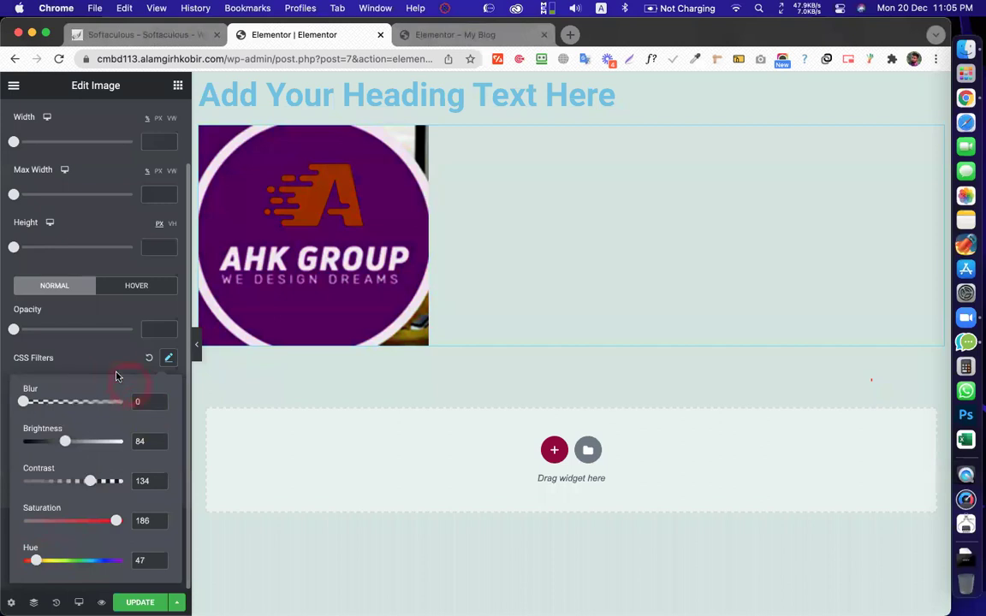
pyautogui.click(104, 363)
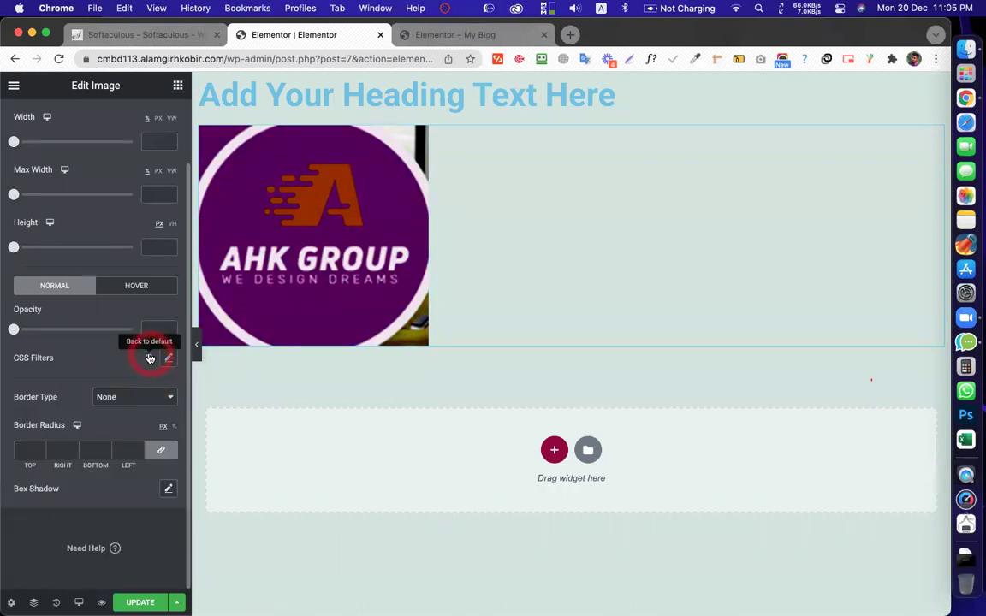
pyautogui.click(149, 360)
pyautogui.click(107, 354)
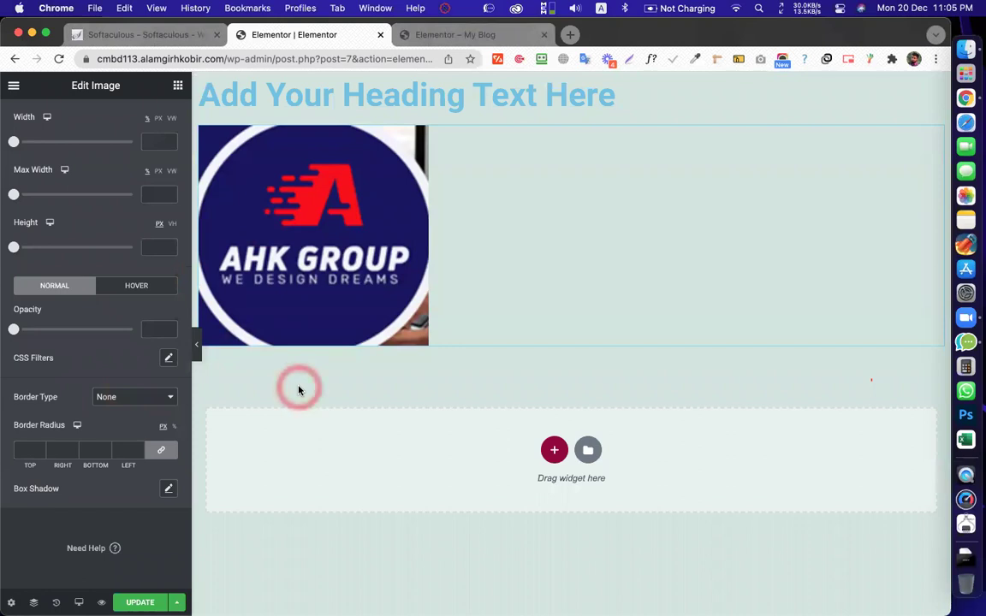
# Try Solid, Double, Dotted and Groove border types on the logo, settling on Solid
pyautogui.click(123, 398)
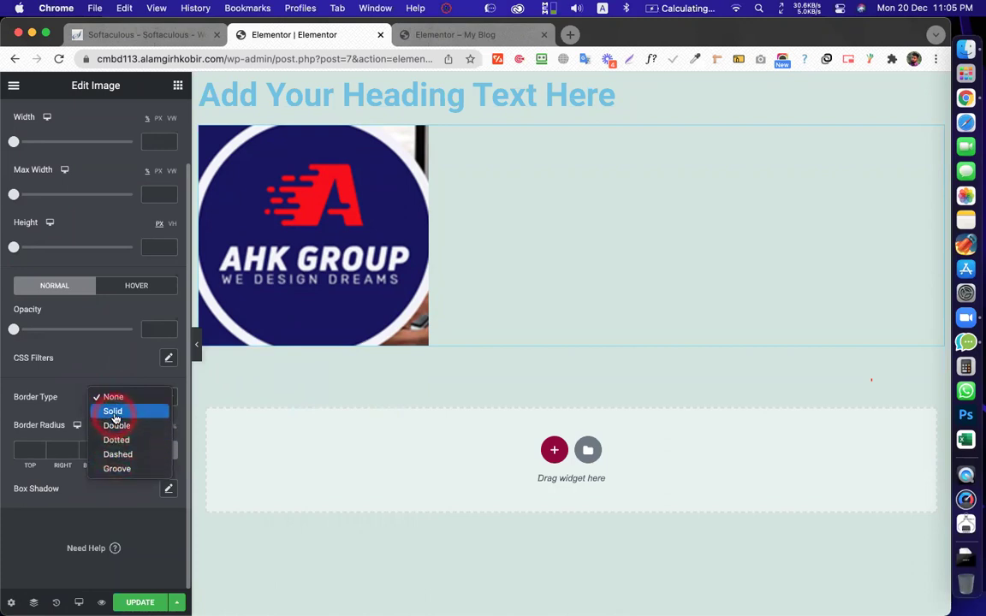
pyautogui.click(115, 413)
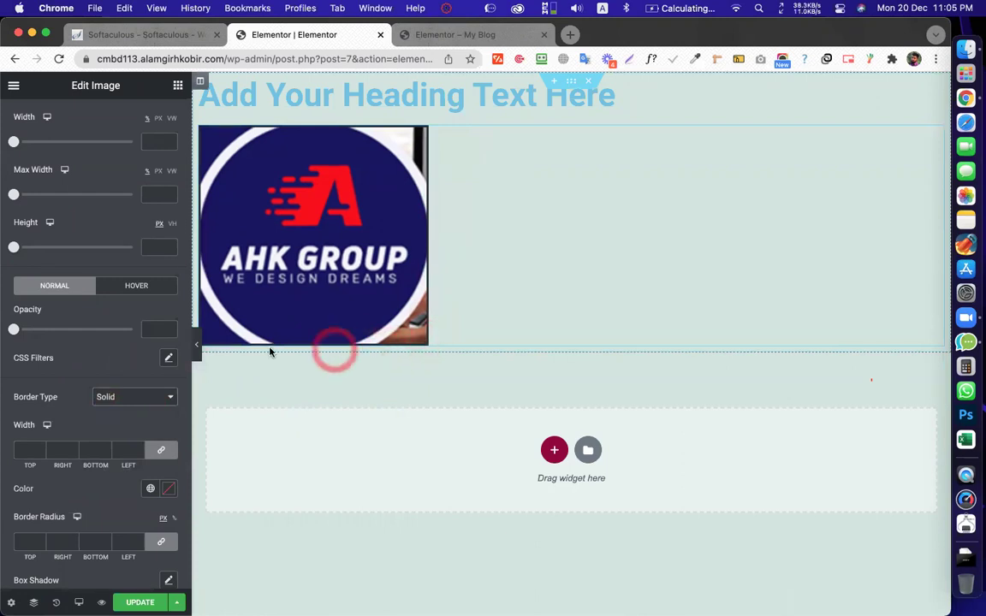
pyautogui.click(150, 402)
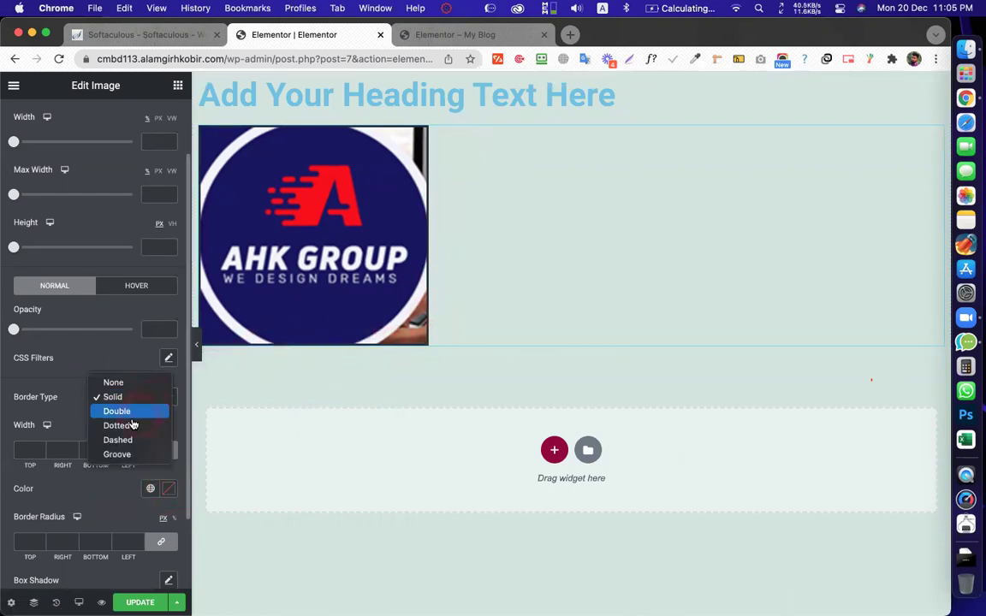
pyautogui.click(126, 415)
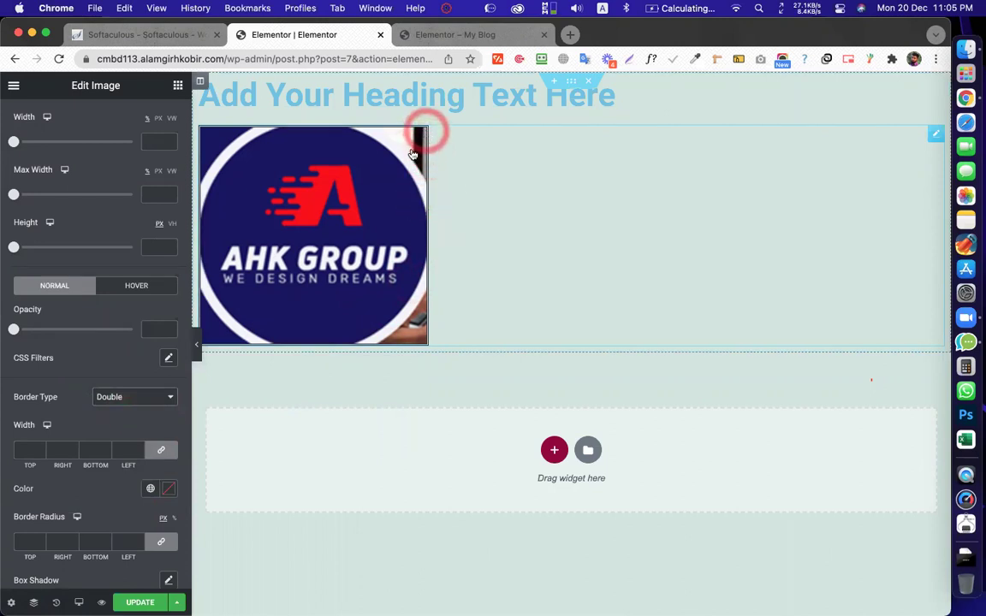
pyautogui.click(143, 405)
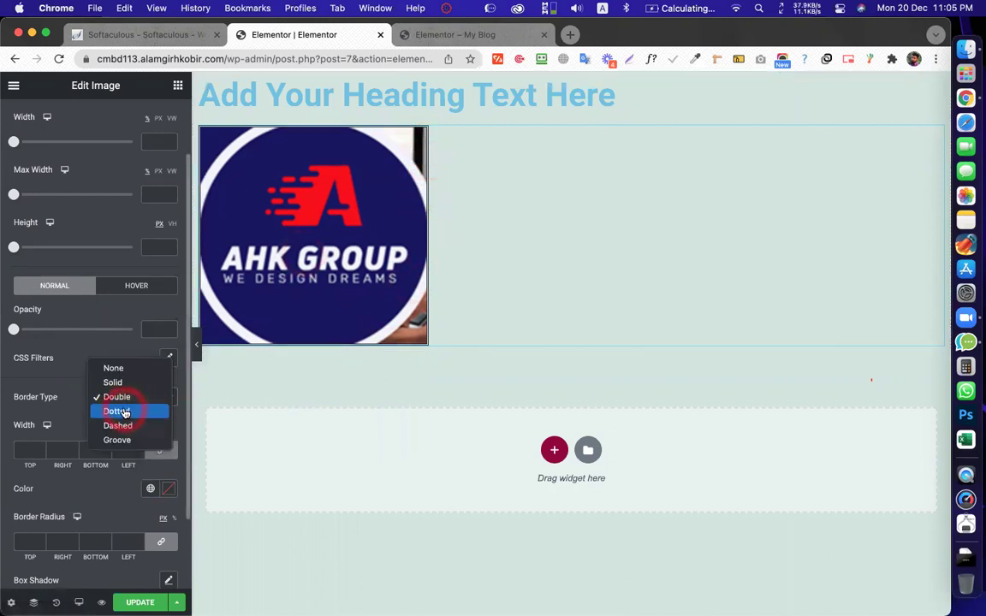
pyautogui.click(126, 411)
pyautogui.click(125, 411)
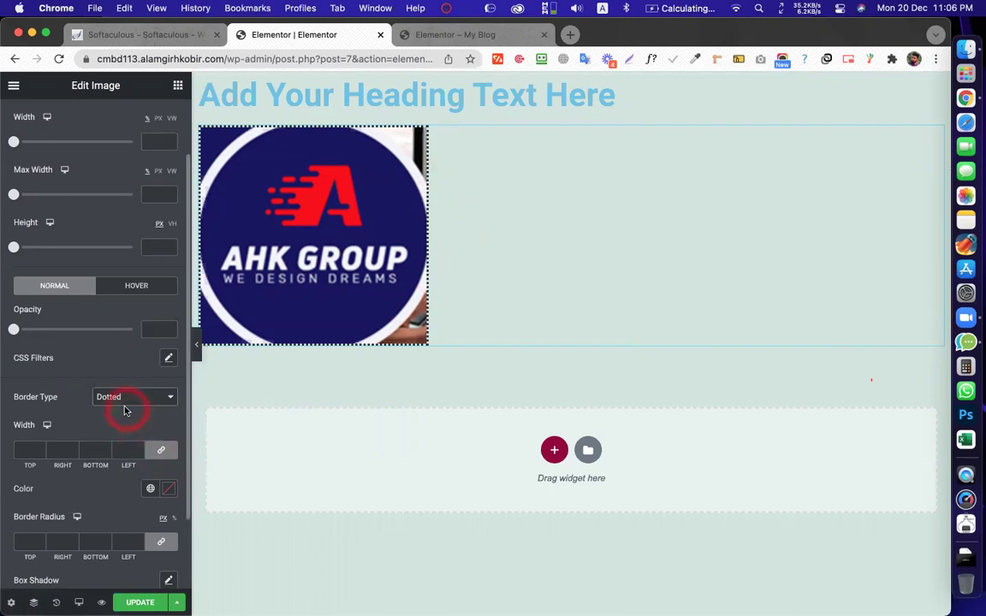
pyautogui.click(123, 399)
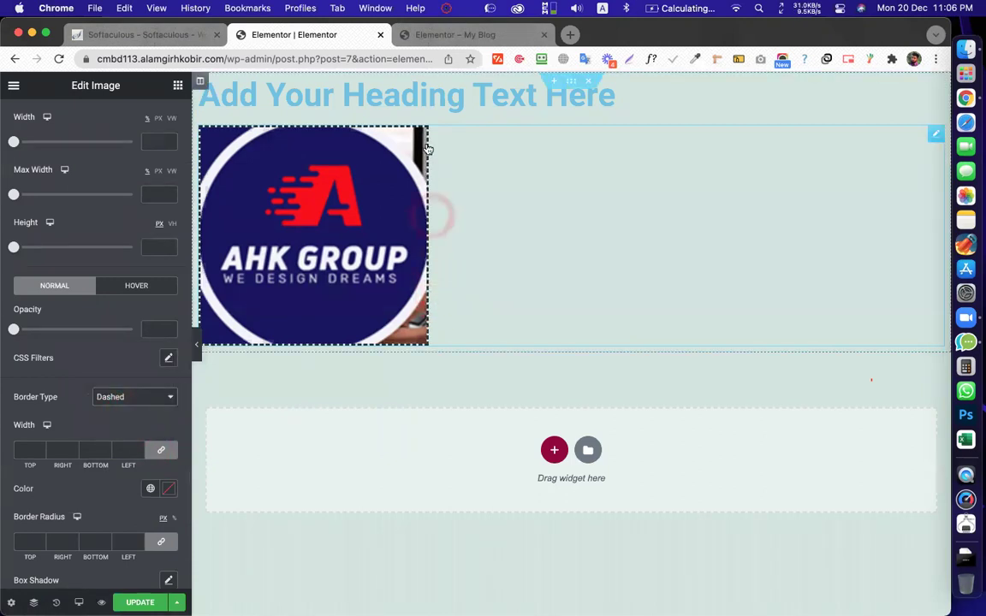
pyautogui.click(150, 399)
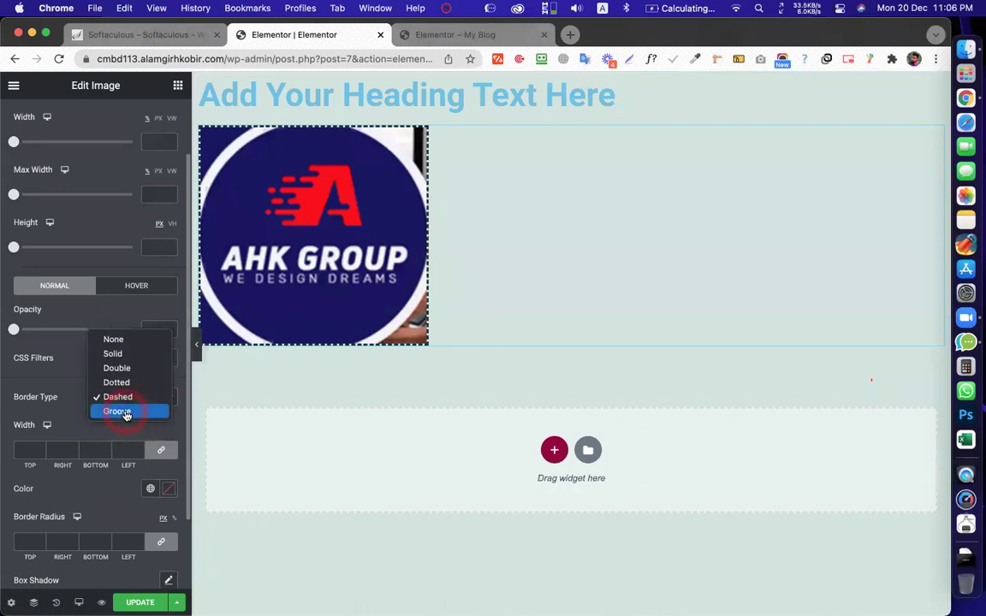
pyautogui.click(120, 412)
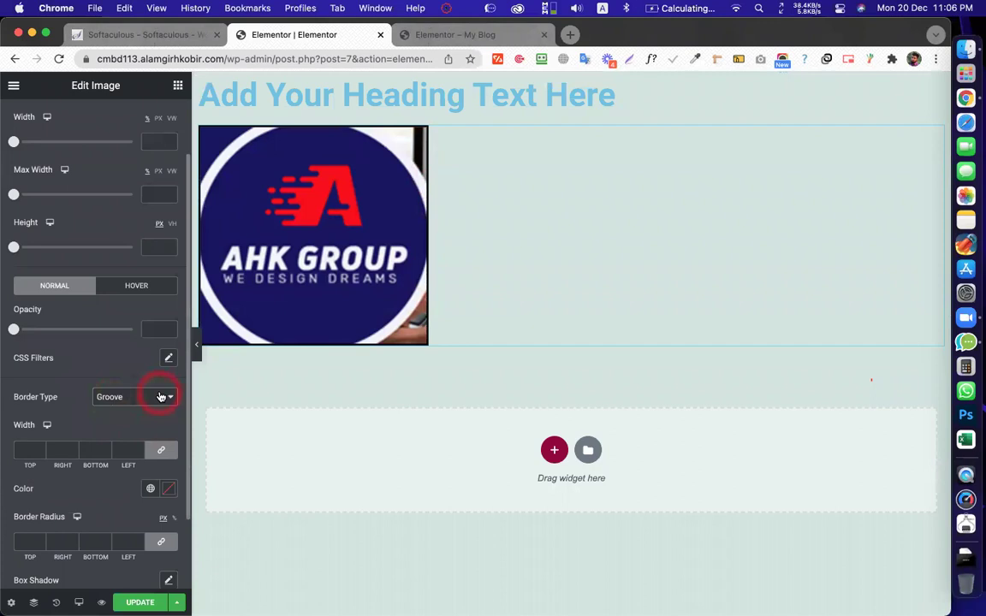
pyautogui.click(160, 398)
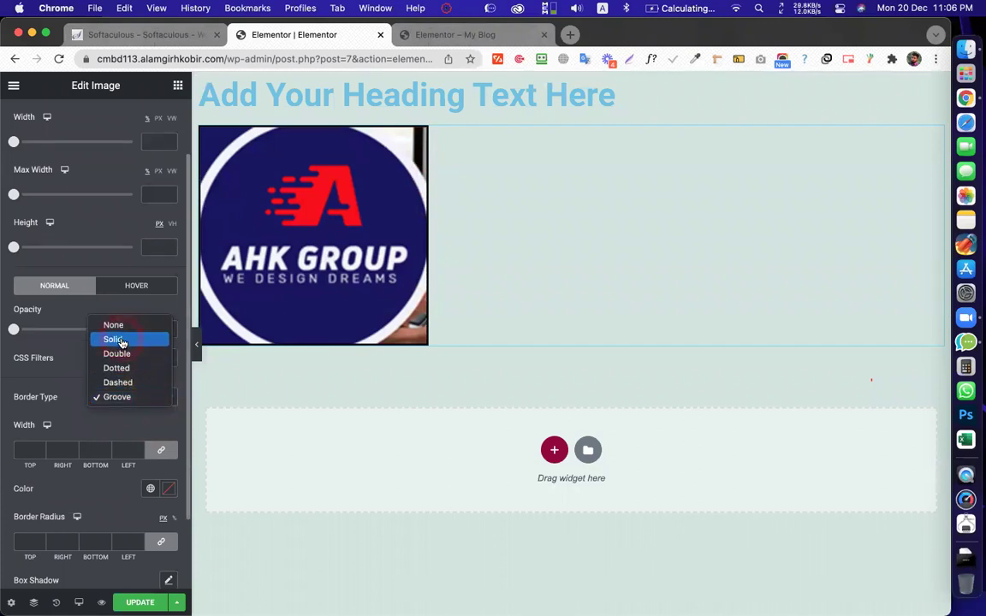
pyautogui.click(121, 342)
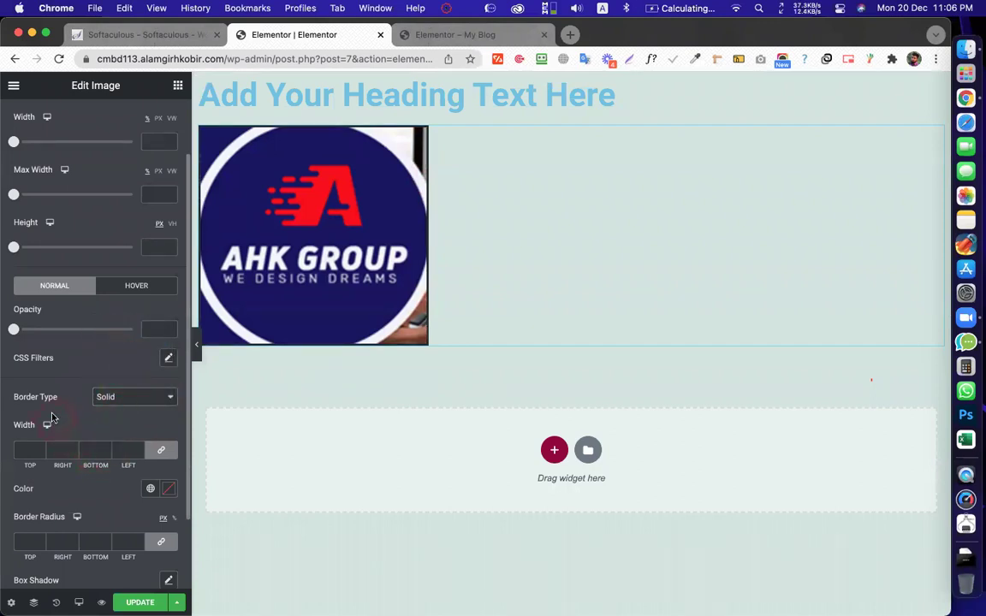
# Try border widths of 1, 6 and up to 10 on all sides, then clear the value
pyautogui.click(99, 423)
pyautogui.click(39, 452)
pyautogui.write('1')
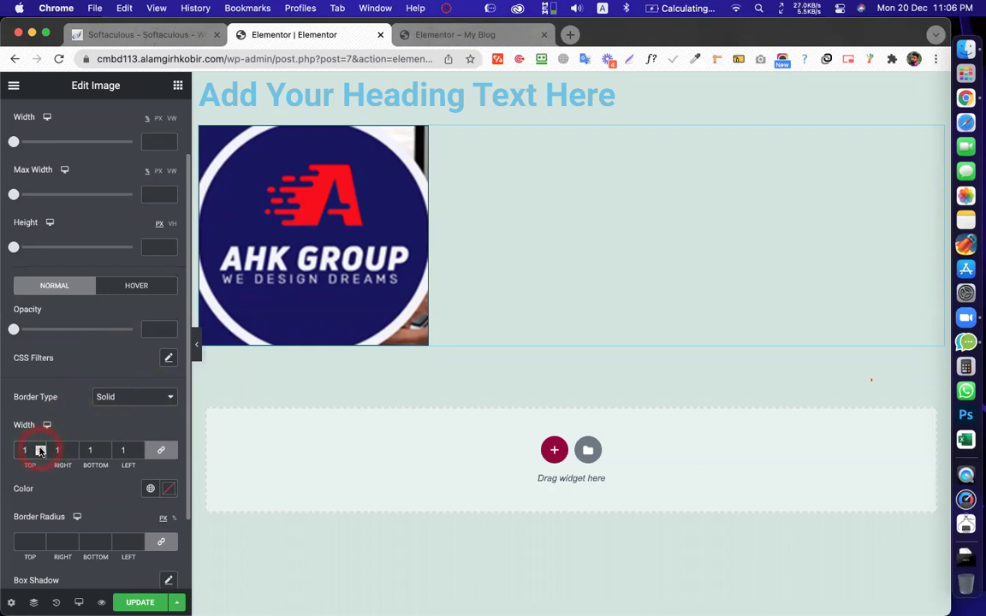
pyautogui.press('BackSpace')
pyautogui.write('6')
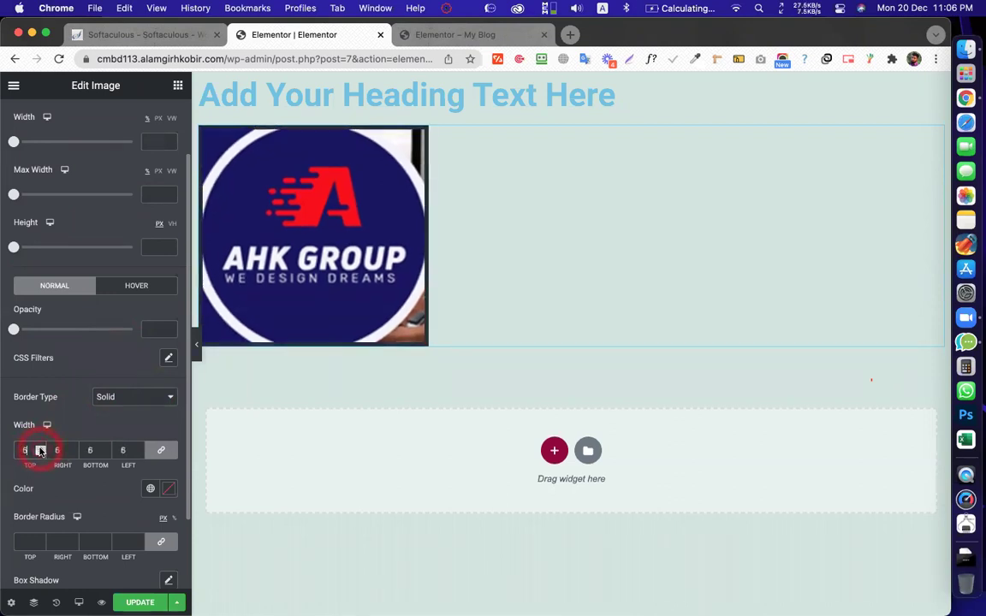
pyautogui.click(40, 447)
pyautogui.click(40, 447)
pyautogui.click(40, 448)
pyautogui.press('Up')
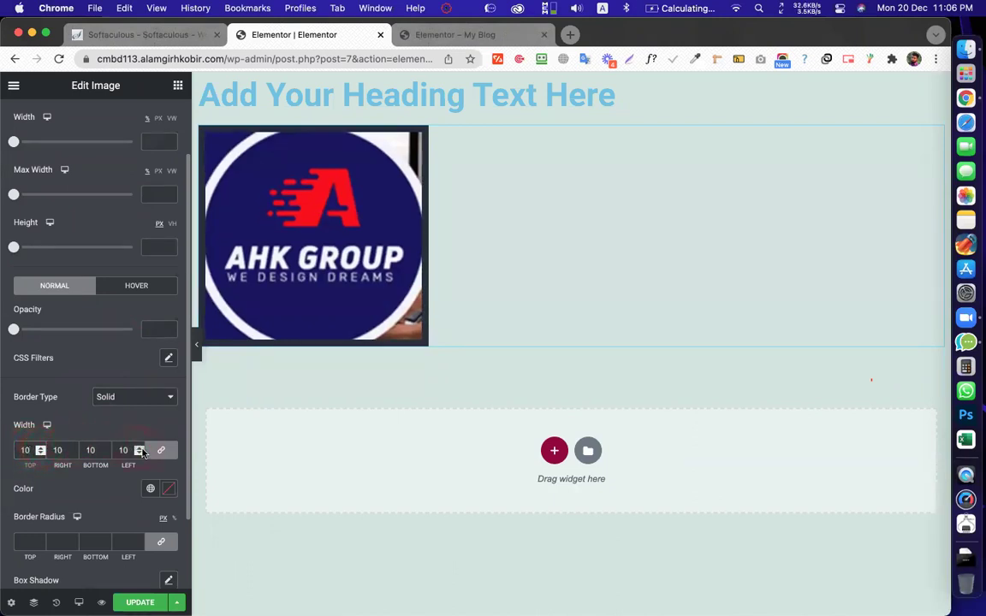
pyautogui.click(26, 449)
pyautogui.press('BackSpace')
pyautogui.press('BackSpace')
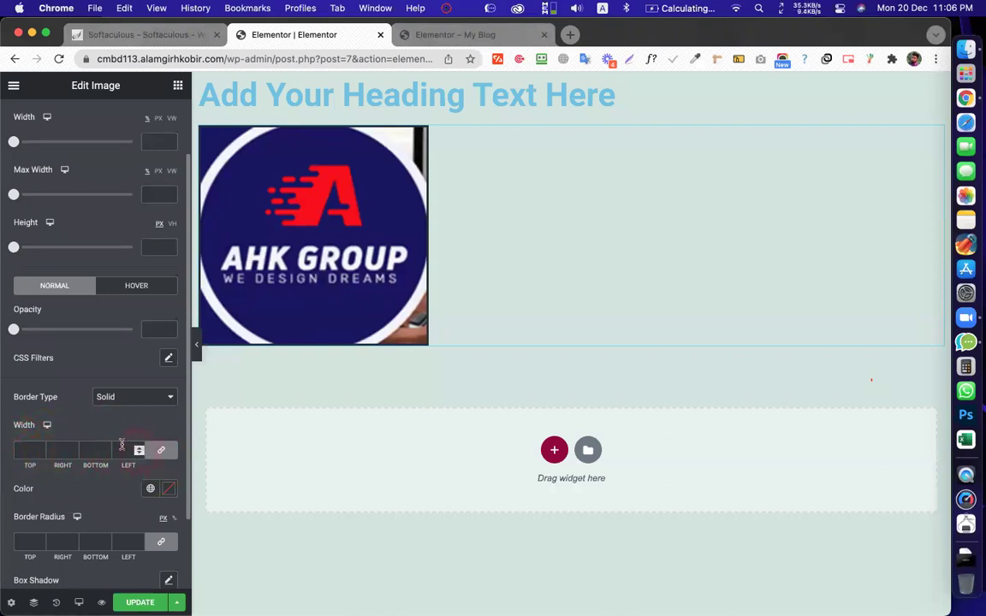
pyautogui.click(433, 583)
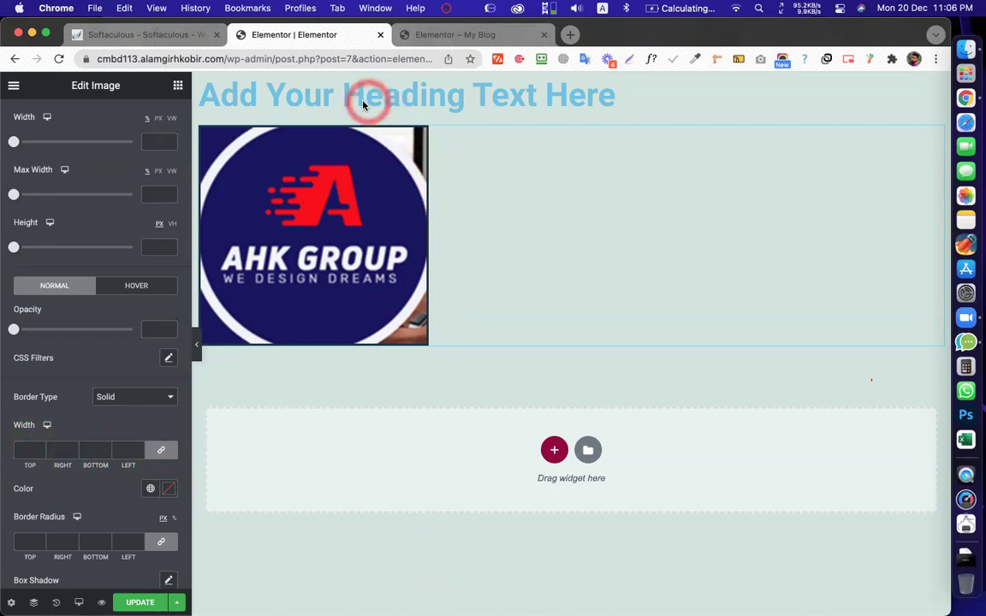
# Unlink the border widths and set top and bottom to 10, leaving left and right at 0
pyautogui.click(165, 452)
pyautogui.click(20, 450)
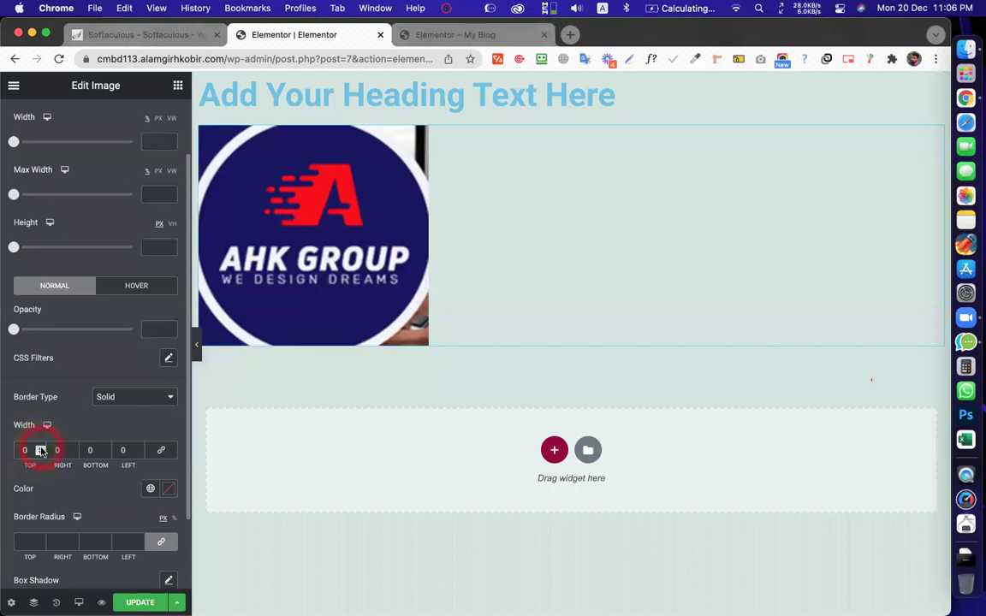
pyautogui.click(40, 447)
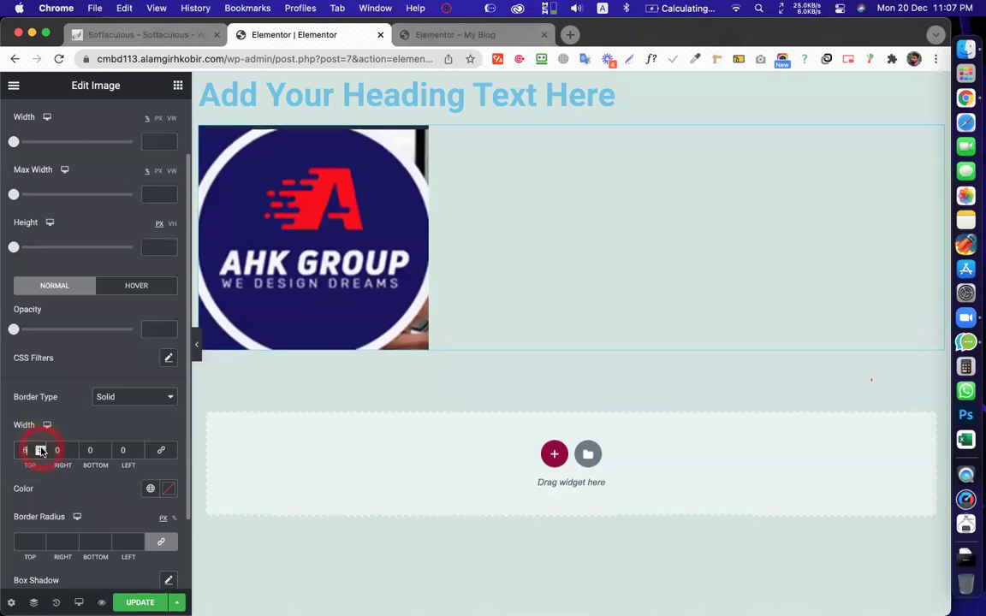
pyautogui.click(40, 448)
pyautogui.click(40, 448)
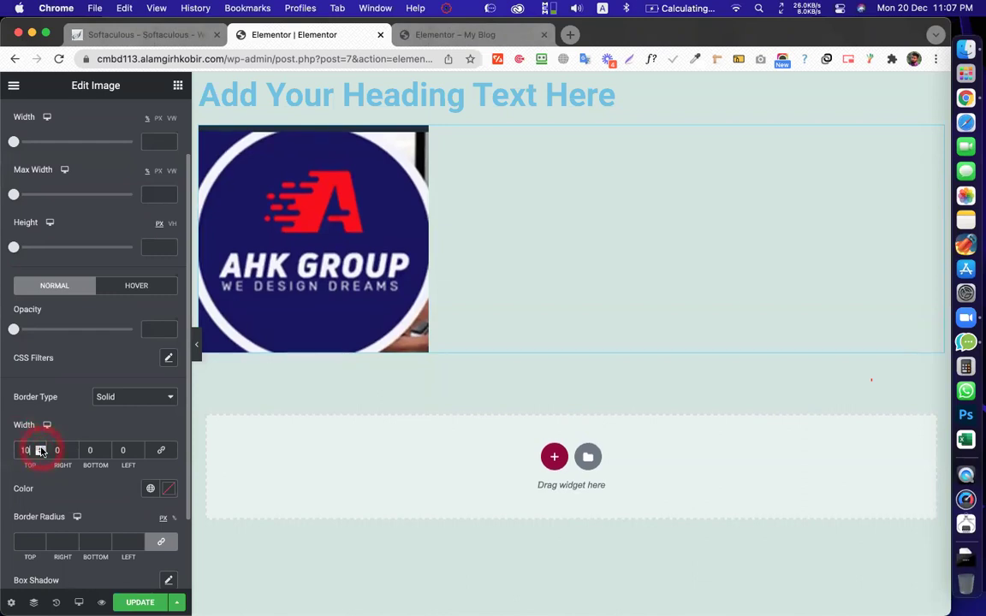
pyautogui.click(106, 452)
pyautogui.click(106, 447)
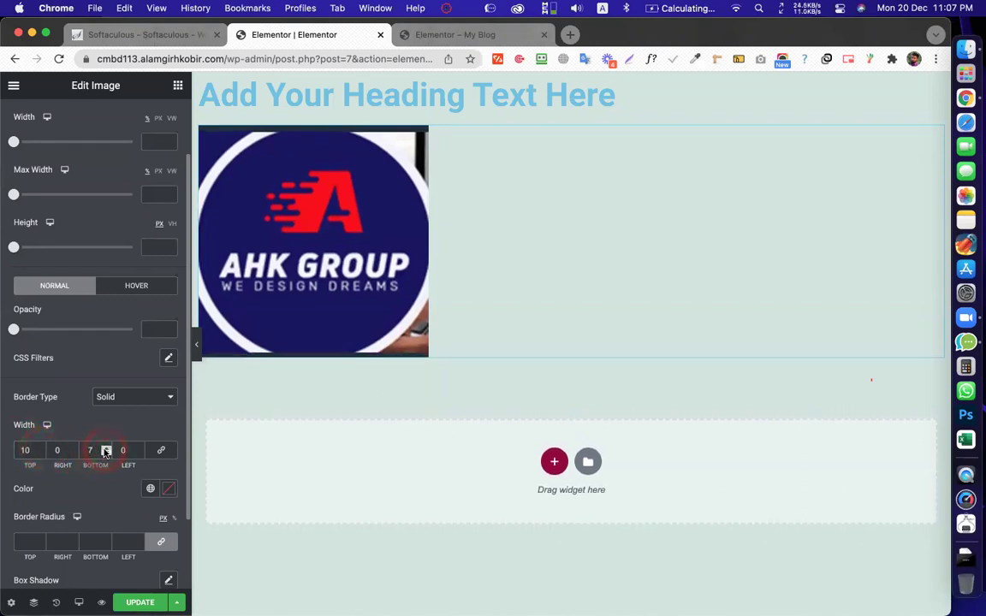
pyautogui.click(107, 448)
pyautogui.click(107, 448)
pyautogui.click(107, 448)
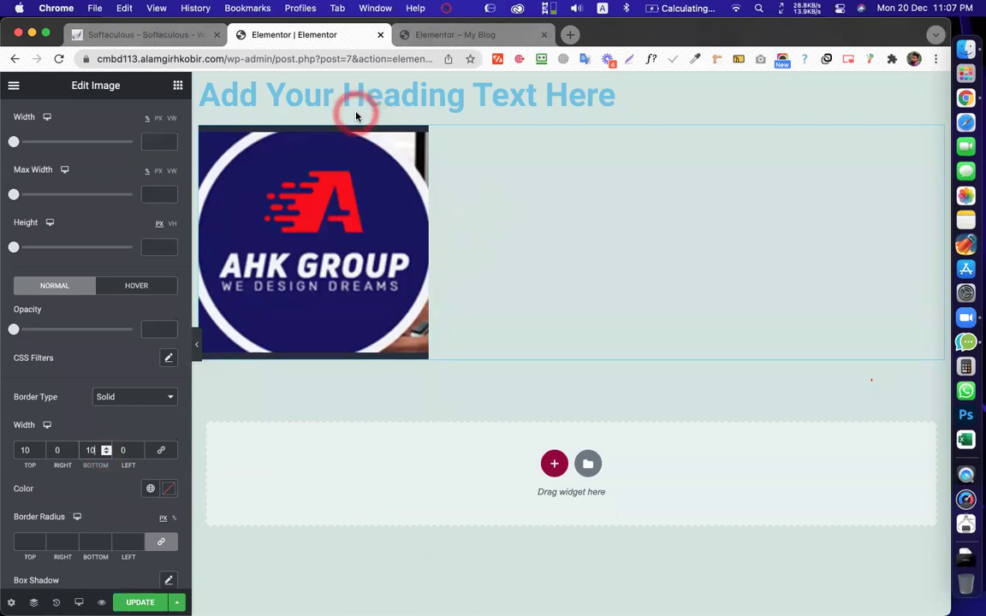
# Scroll the style panel down to the Border Color control
pyautogui.scroll(-1, 95, 421)
pyautogui.scroll(-2, 95, 420)
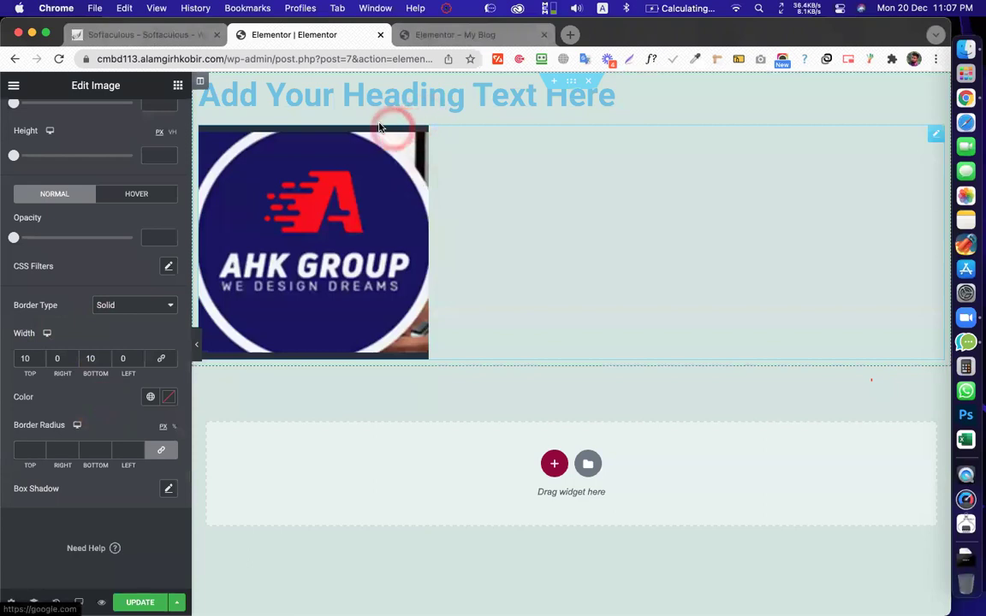
pyautogui.click(165, 319)
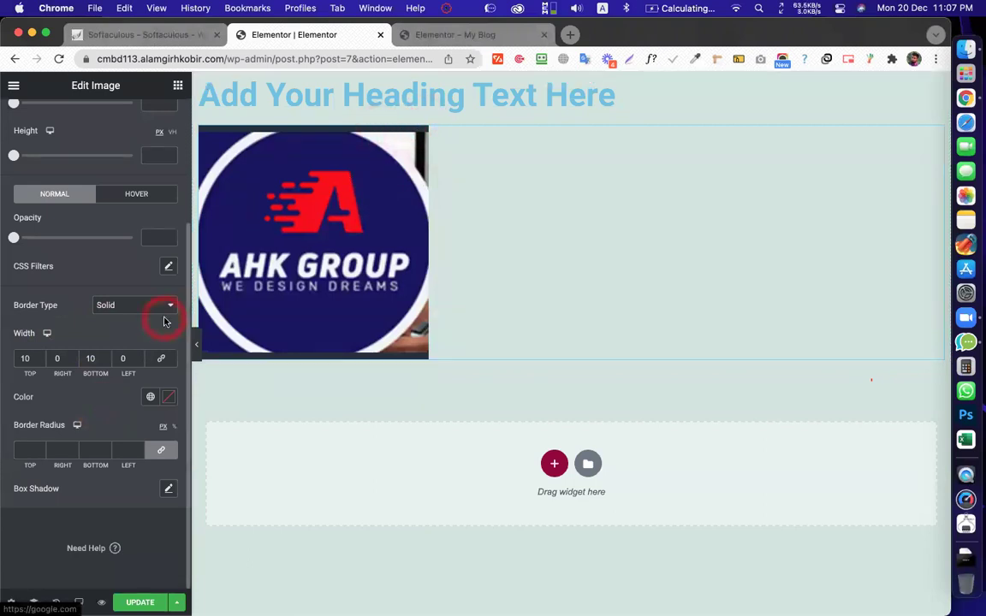
pyautogui.scroll(2, 167, 319)
pyautogui.scroll(-2, 94, 343)
pyautogui.click(21, 339)
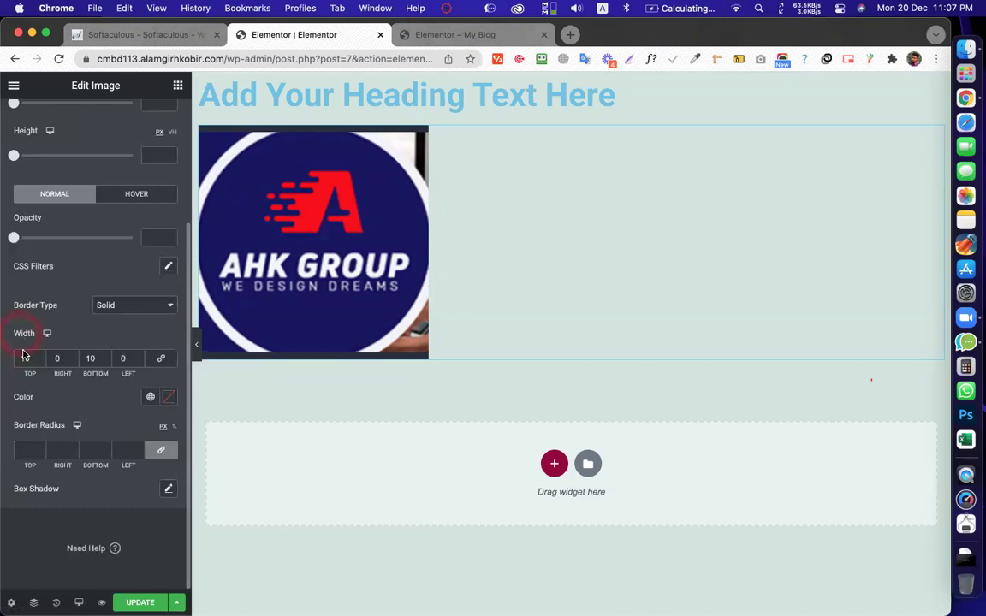
pyautogui.click(24, 398)
pyautogui.click(30, 398)
pyautogui.click(169, 399)
# Pick dark green #0C9E2E for the logo border after first trying a red
pyautogui.click(170, 400)
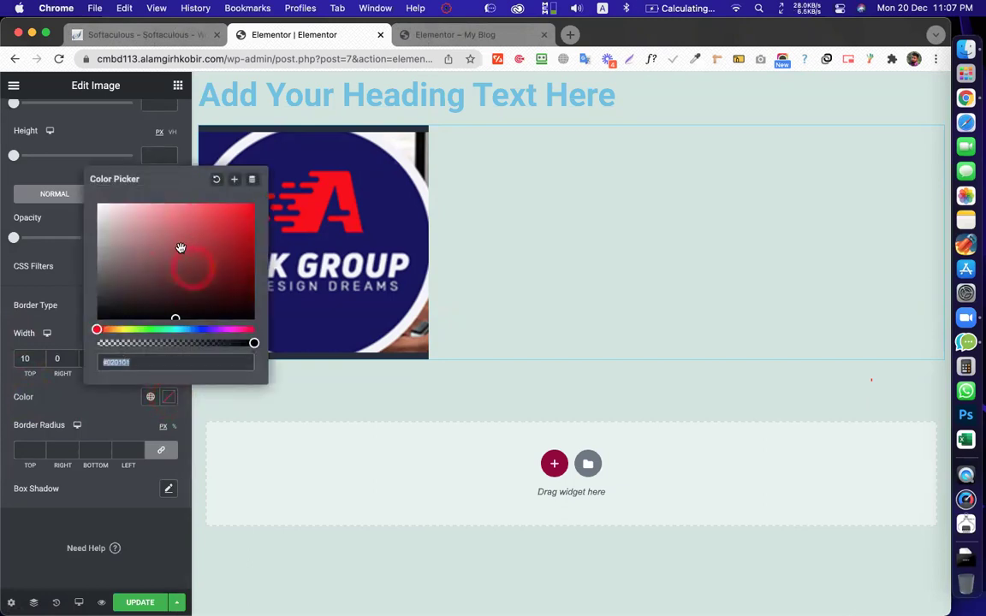
pyautogui.click(224, 222)
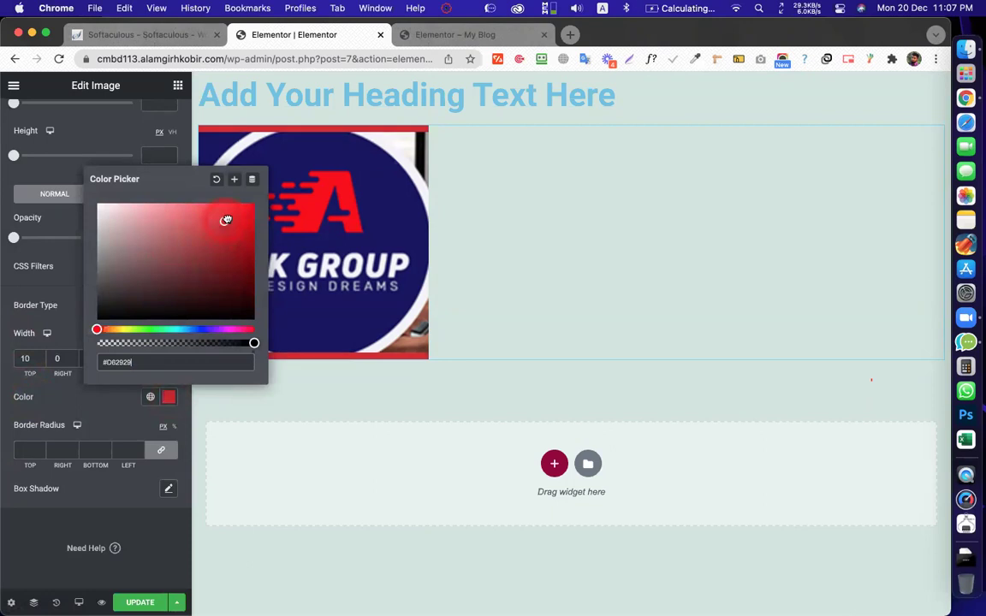
pyautogui.moveTo(228, 238); pyautogui.dragTo(224, 241)
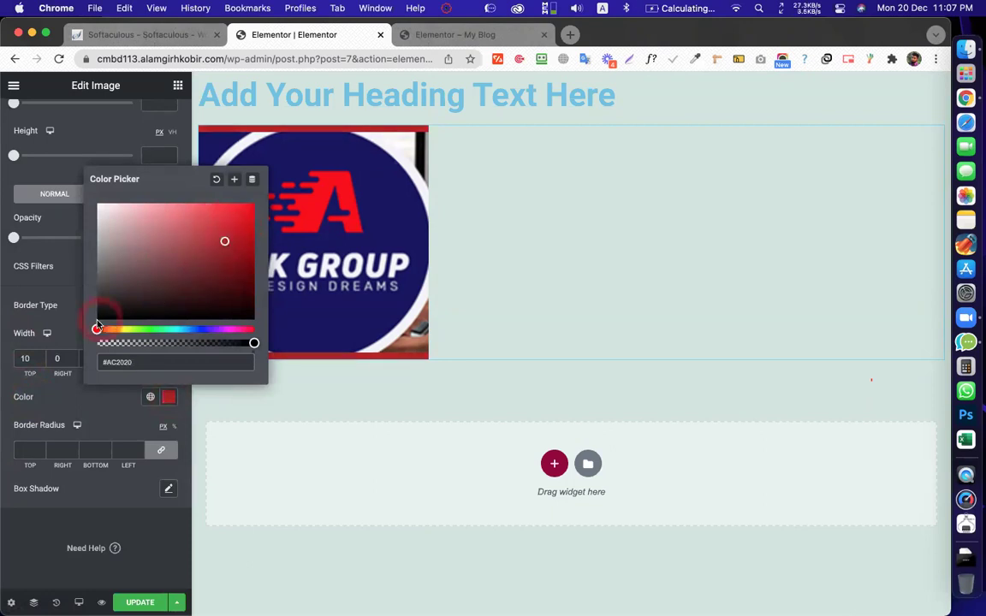
pyautogui.moveTo(96, 329); pyautogui.dragTo(154, 331)
pyautogui.moveTo(224, 240)
pyautogui.mouseDown()
pyautogui.moveTo(244, 210)
pyautogui.moveTo(242, 260)
pyautogui.moveTo(242, 247)
pyautogui.mouseUp()
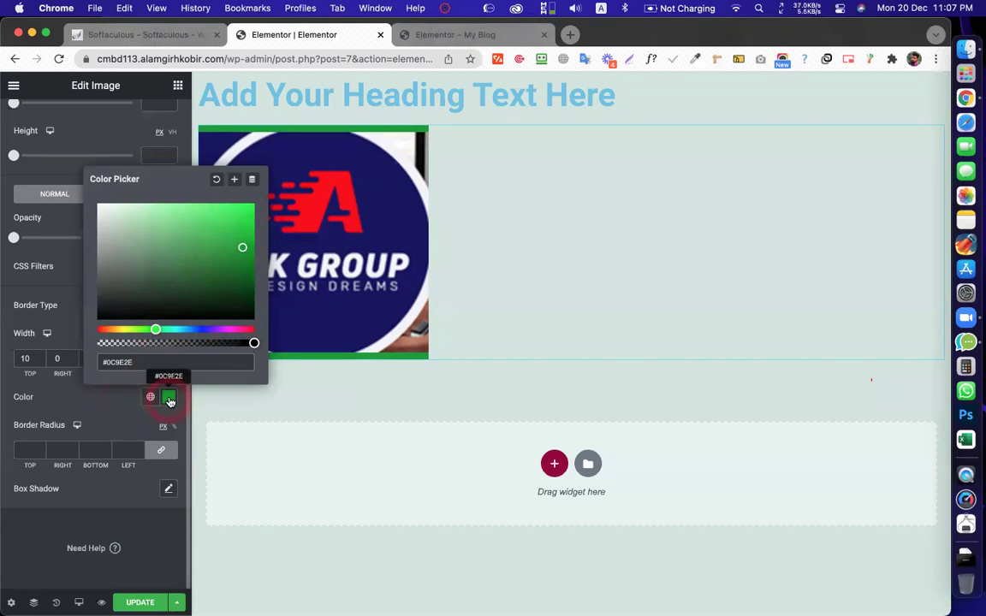
pyautogui.click(170, 400)
pyautogui.click(428, 220)
pyautogui.click(176, 553)
pyautogui.click(158, 552)
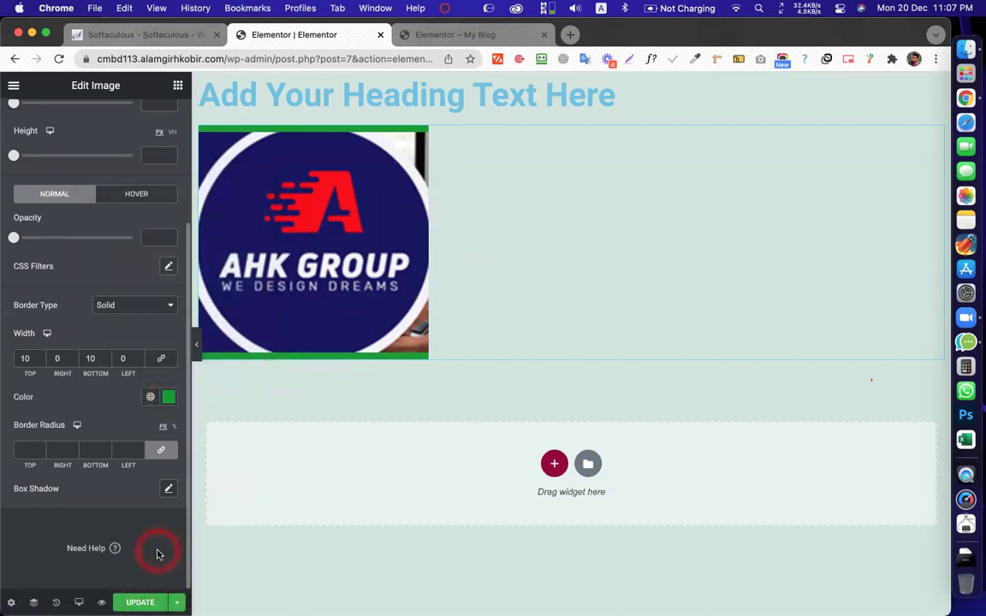
pyautogui.click(140, 603)
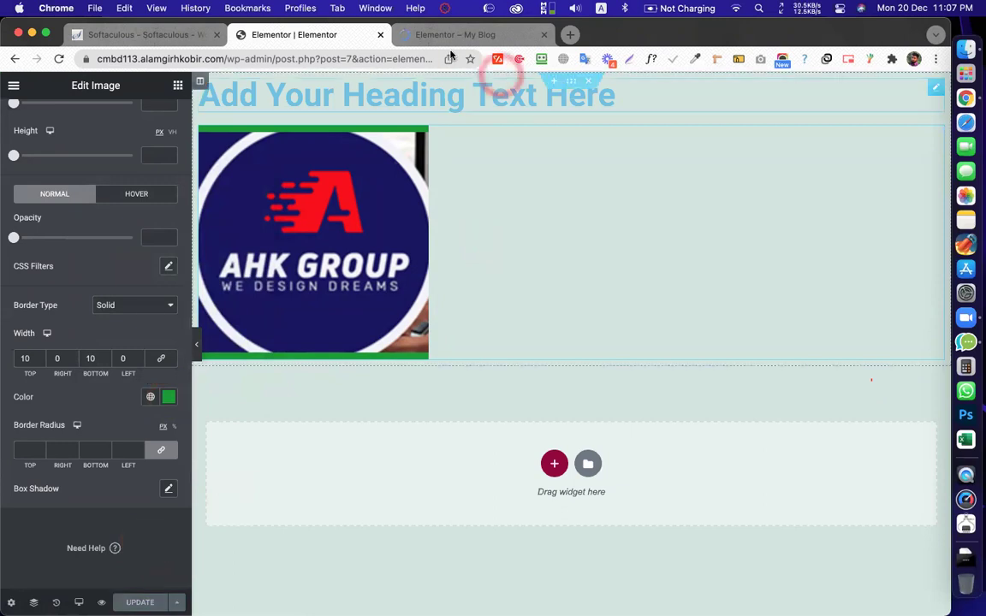
pyautogui.click(423, 34)
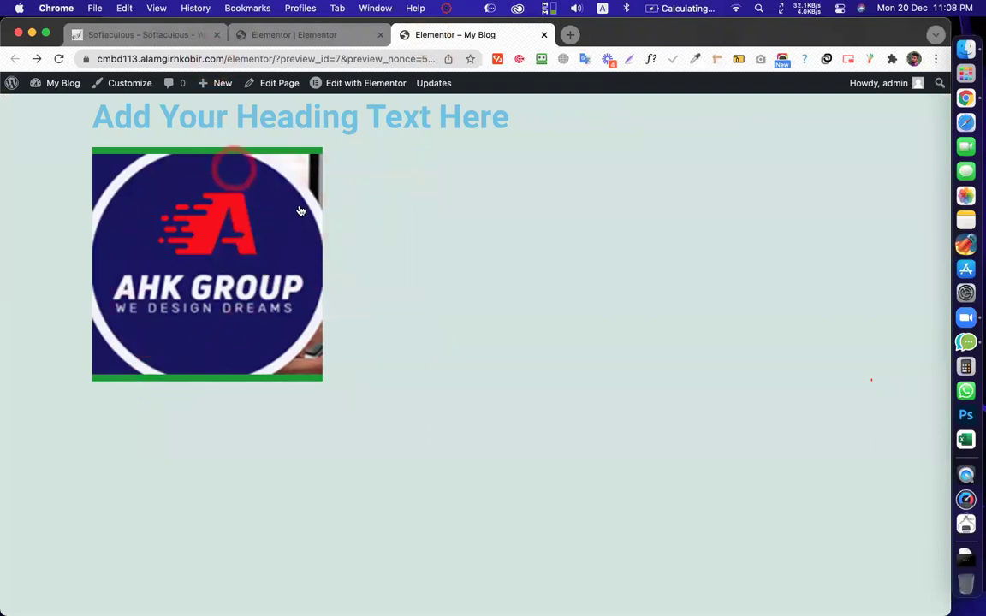
pyautogui.click(334, 36)
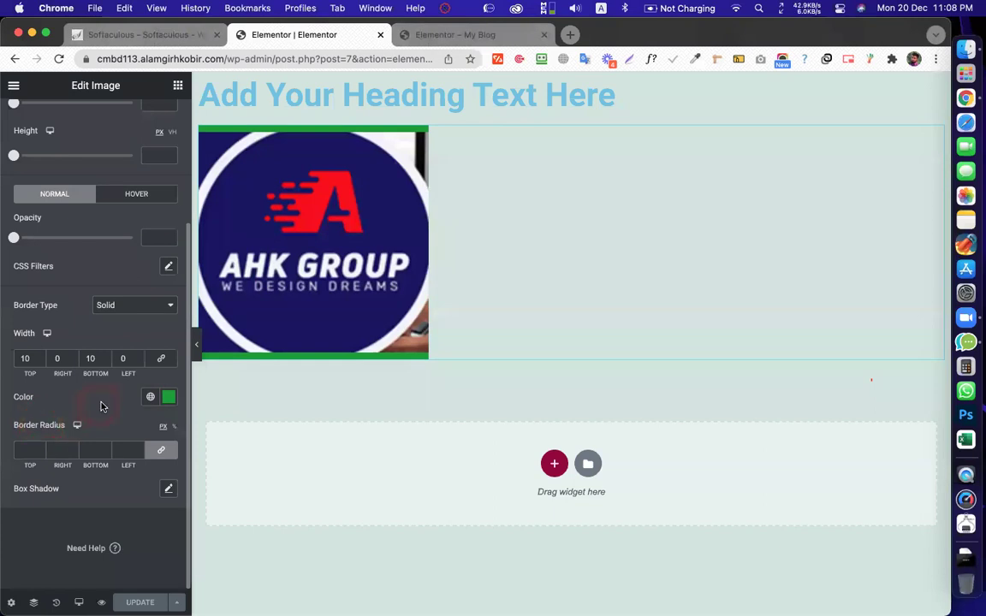
pyautogui.click(436, 45)
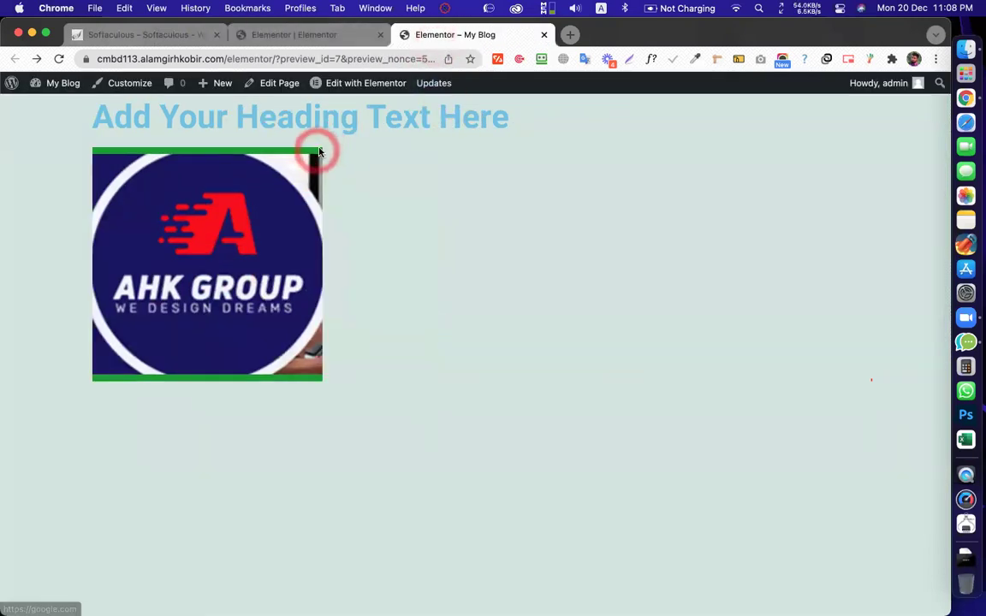
pyautogui.click(349, 38)
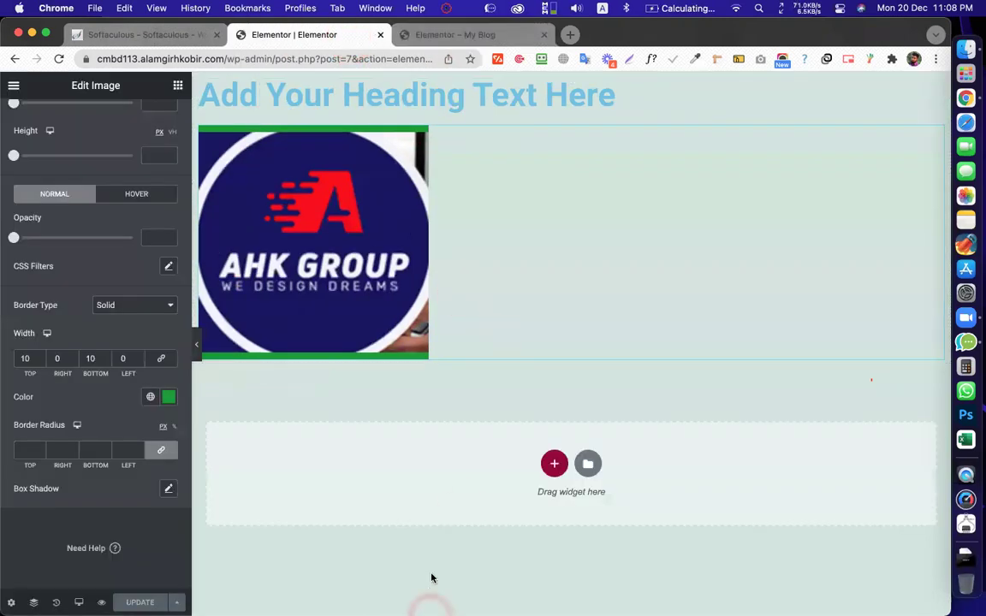
pyautogui.click(434, 297)
pyautogui.click(440, 298)
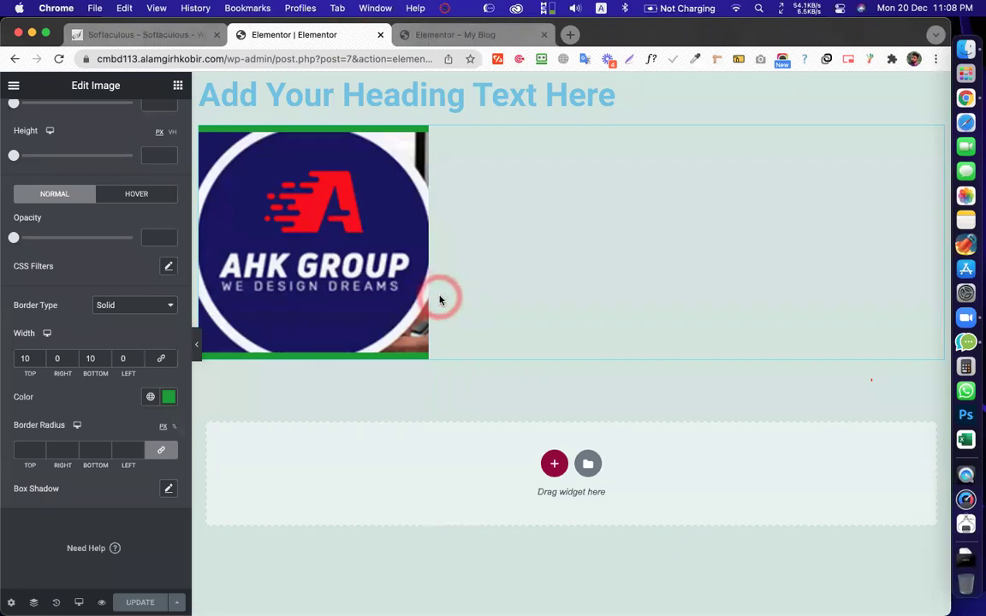
pyautogui.click(438, 300)
pyautogui.click(517, 302)
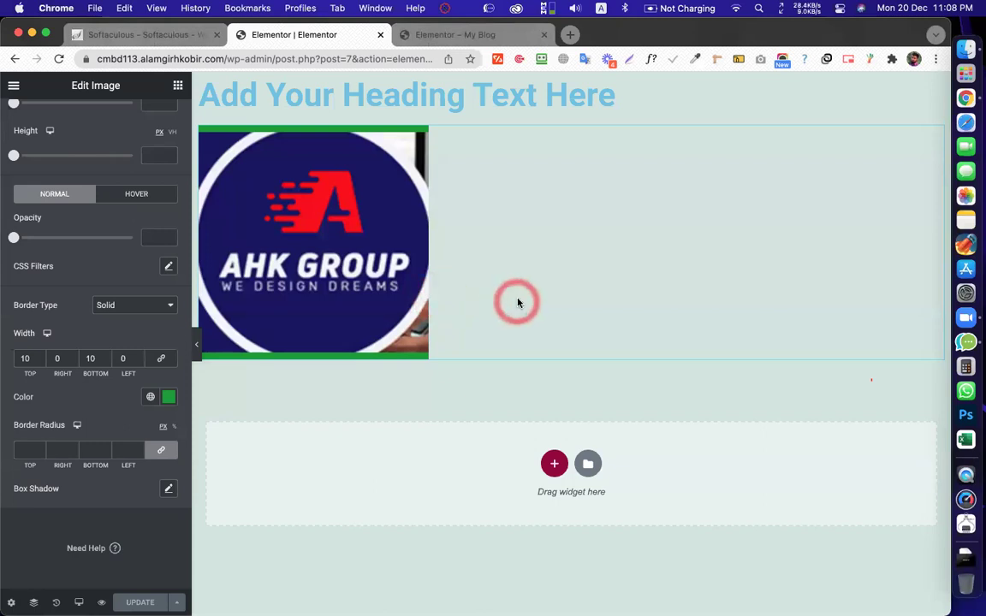
pyautogui.click(517, 302)
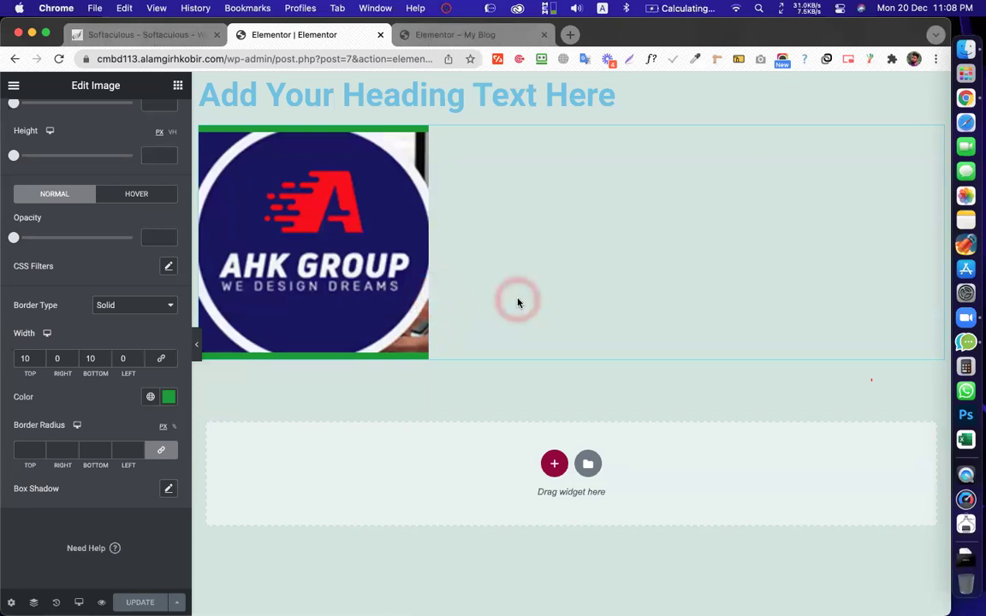
pyautogui.click(434, 293)
pyautogui.click(434, 226)
pyautogui.click(366, 116)
pyautogui.click(105, 399)
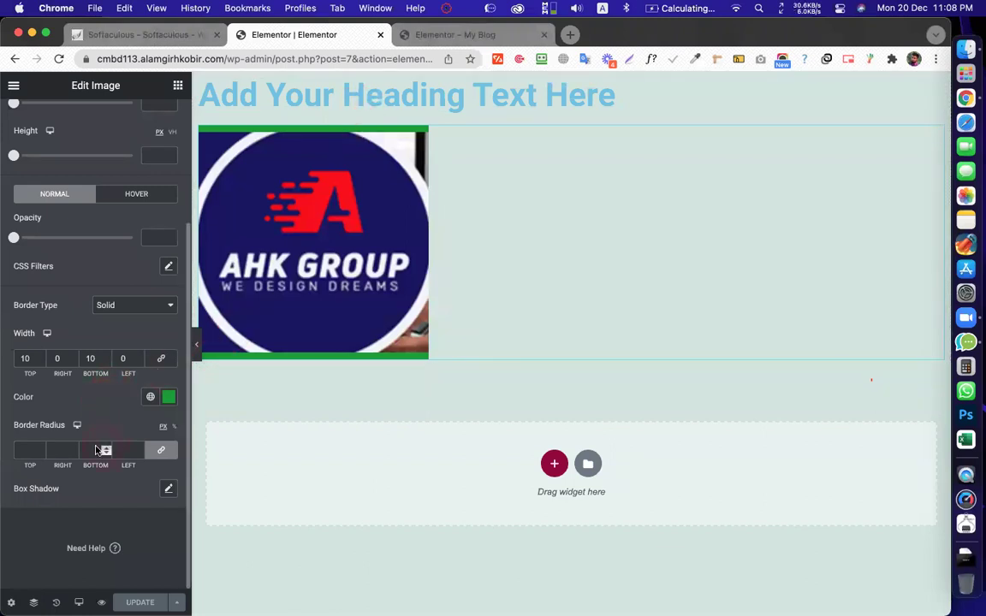
# Set the logo's border radius to 50, after first trying 10
pyautogui.click(34, 449)
pyautogui.click(24, 450)
pyautogui.write('10')
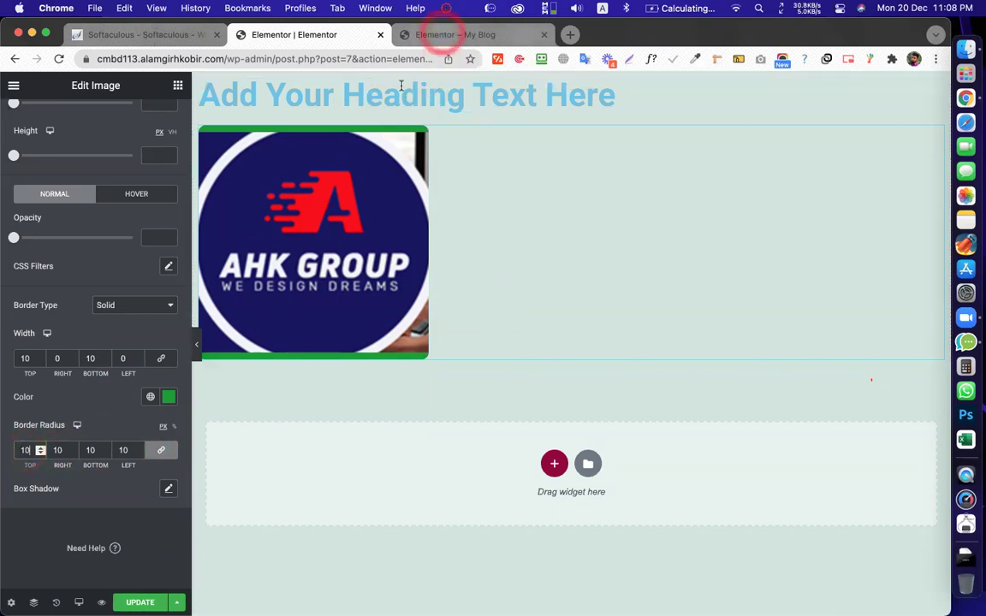
pyautogui.click(424, 133)
pyautogui.click(425, 365)
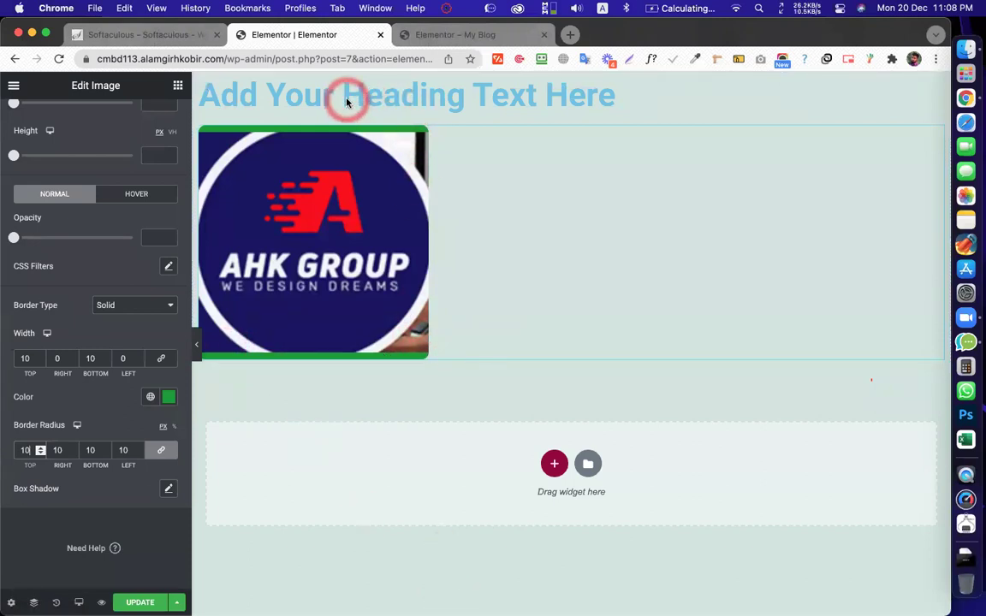
pyautogui.click(426, 137)
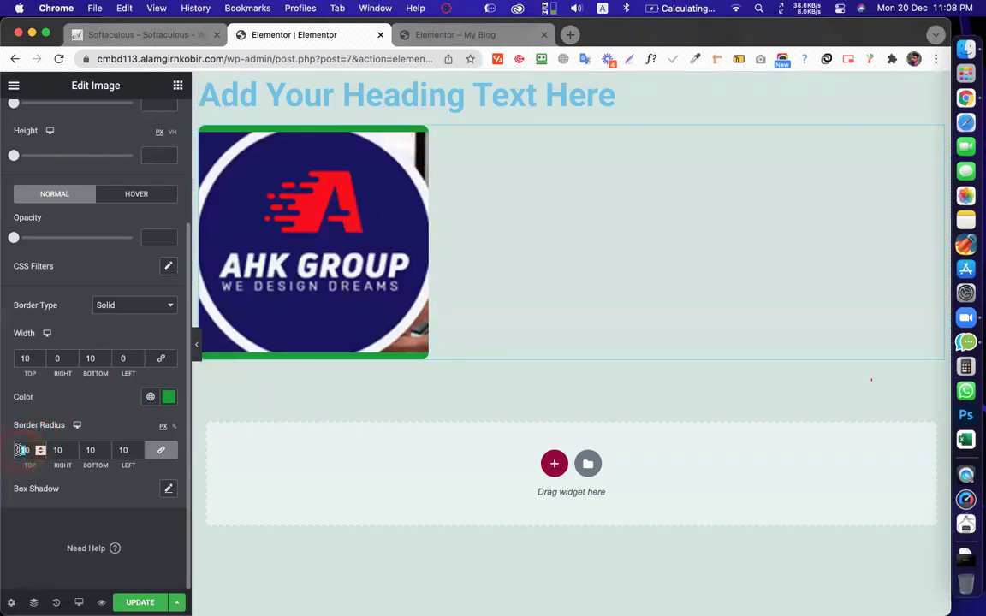
pyautogui.write('50')
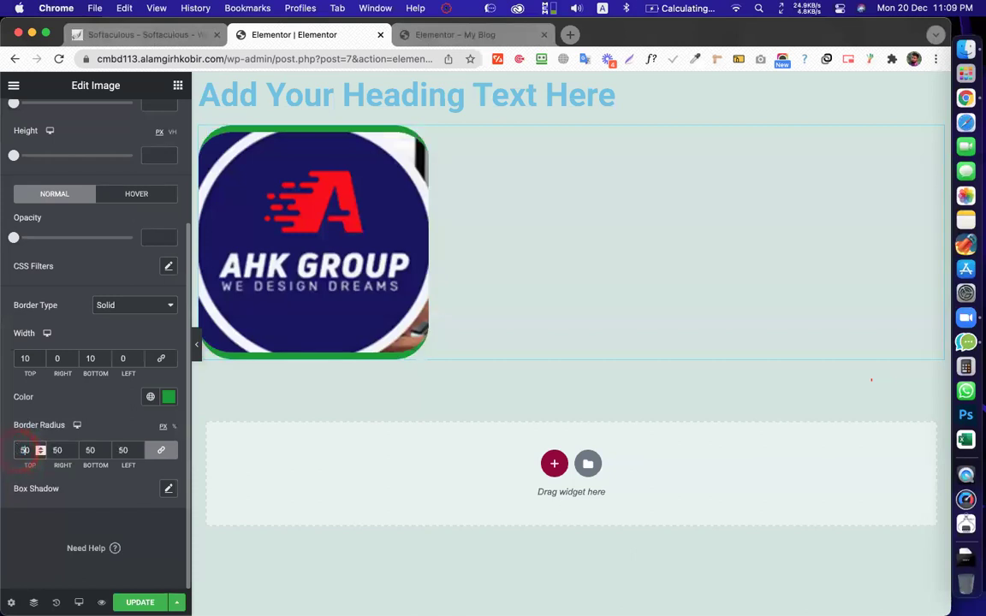
pyautogui.click(412, 132)
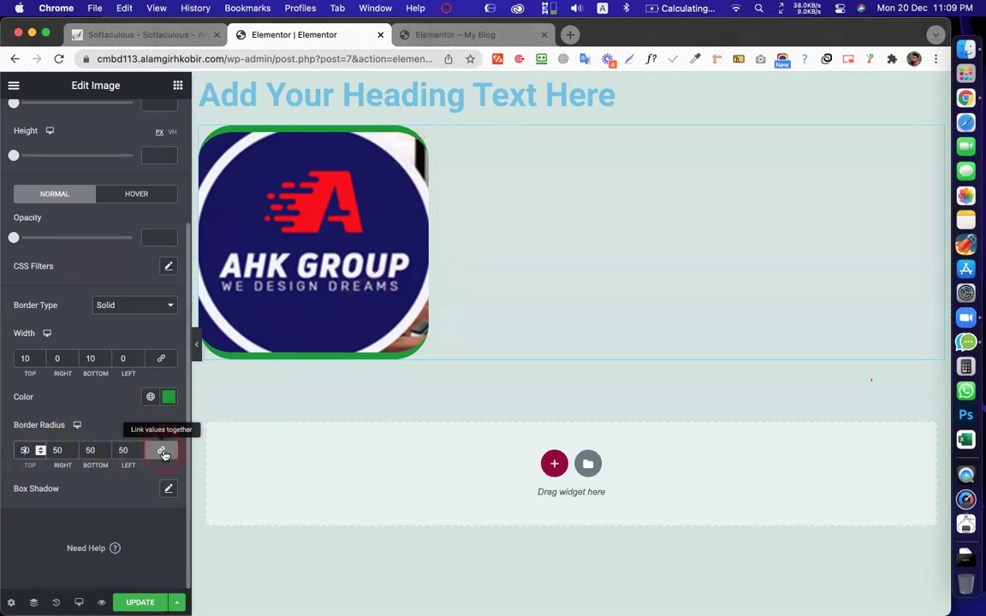
# Unlink the corner radius values and set top and bottom to 0
pyautogui.click(163, 453)
pyautogui.click(90, 450)
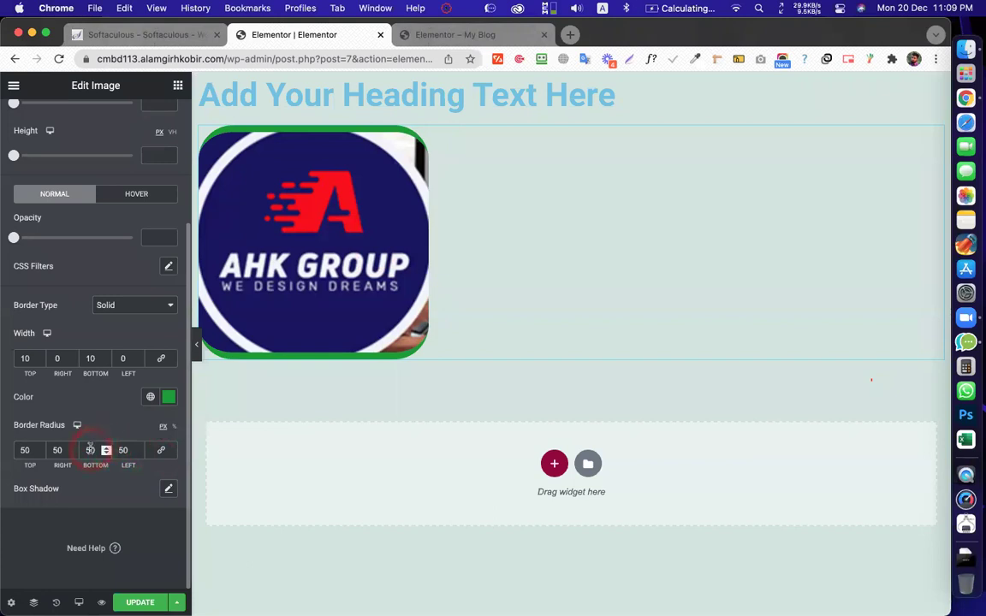
pyautogui.write('0')
pyautogui.click(25, 450)
pyautogui.doubleClick(25, 450)
pyautogui.write('0')
pyautogui.click(273, 345)
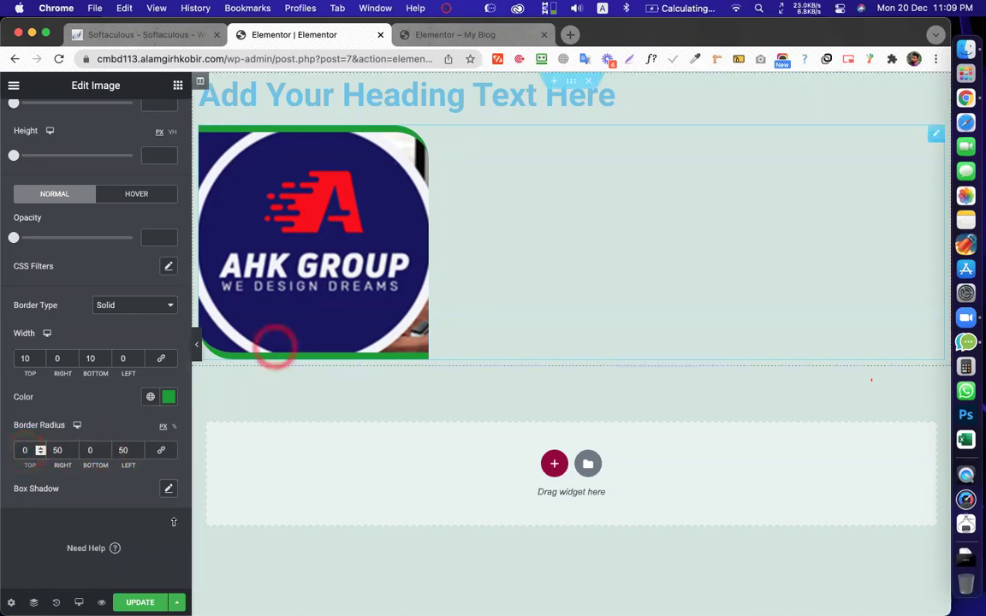
# Save the page with Update and view the rounded logo on the live preview
pyautogui.click(139, 602)
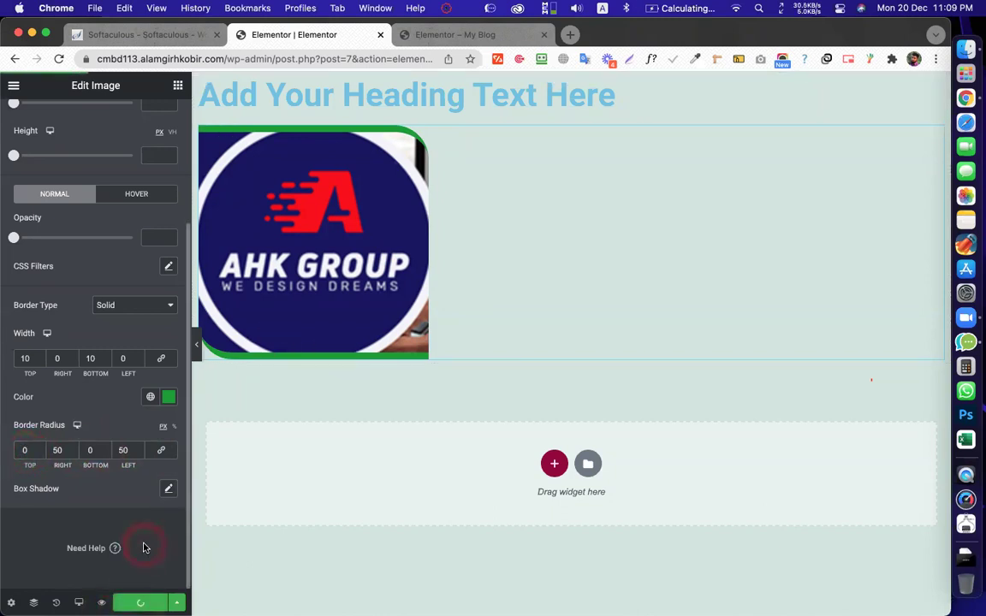
pyautogui.click(459, 35)
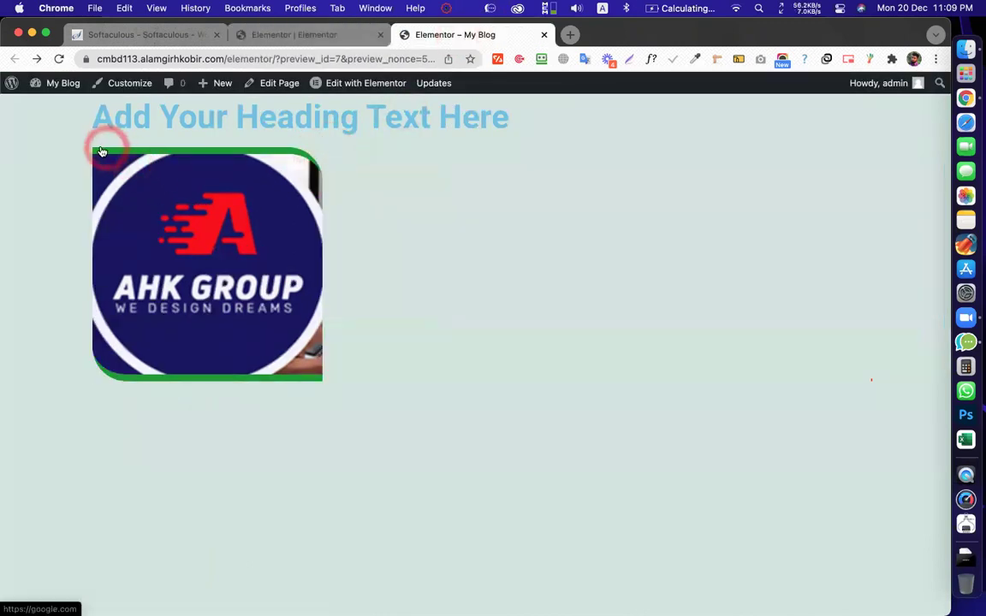
pyautogui.click(365, 396)
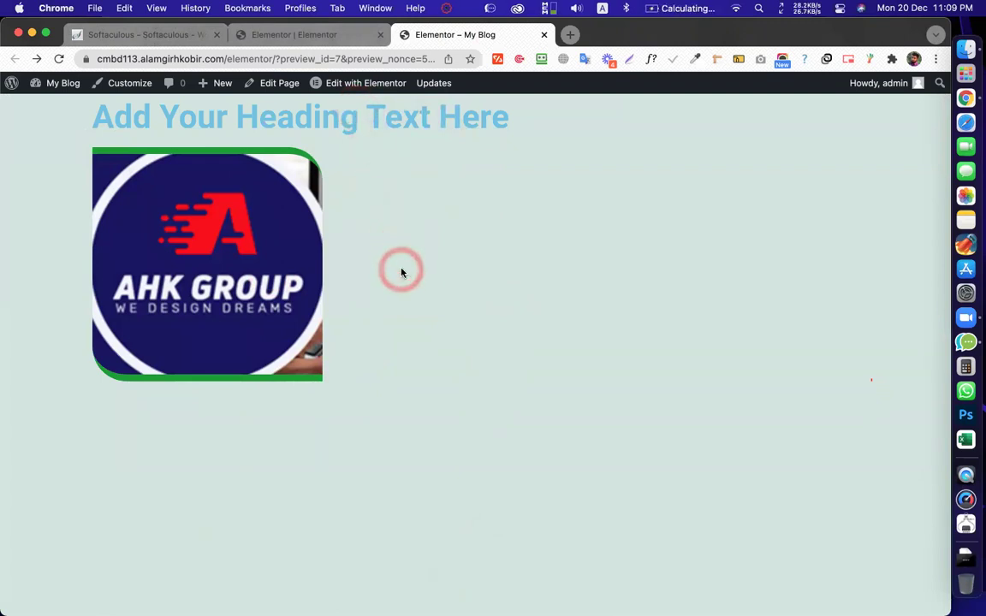
# Relink the corner radius values, try a 2–3 px radius, update and check the live preview
pyautogui.click(325, 35)
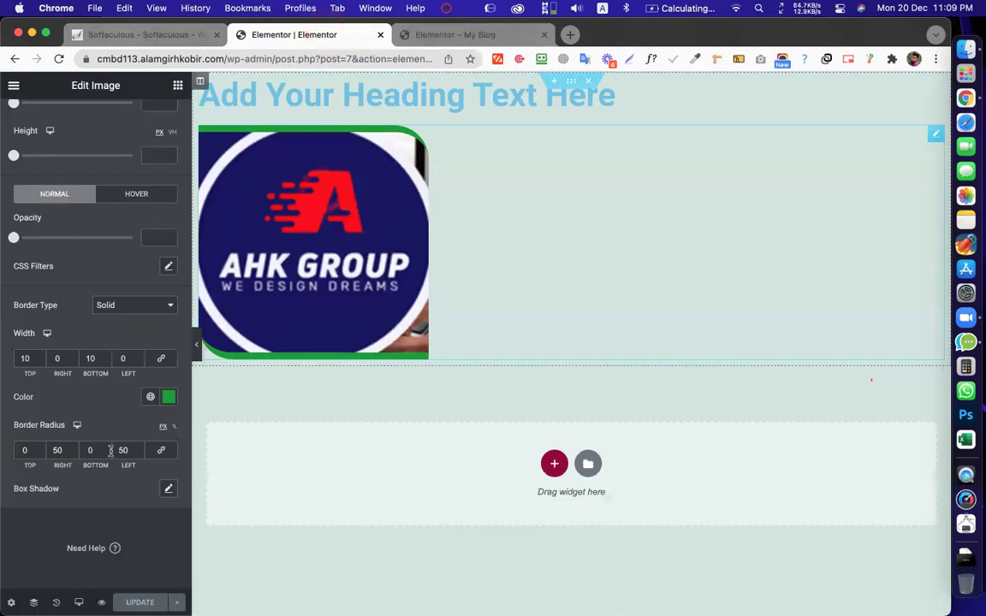
pyautogui.click(161, 452)
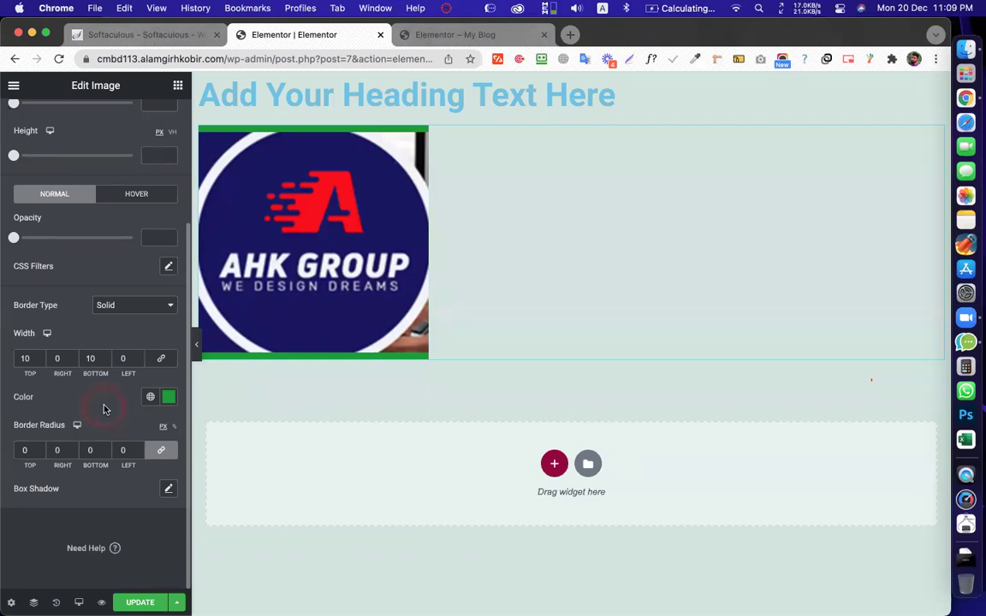
pyautogui.click(38, 451)
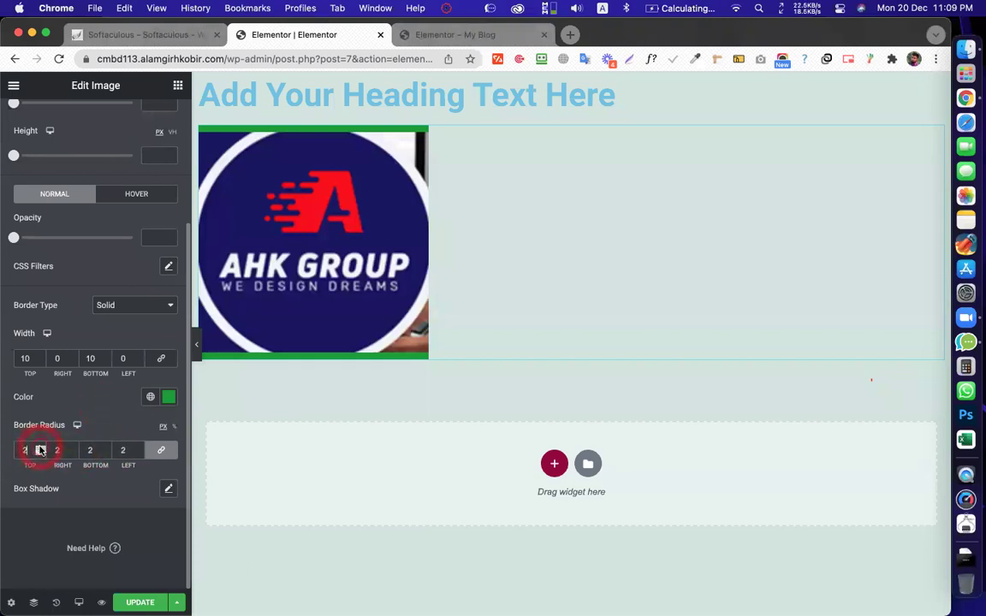
pyautogui.click(140, 602)
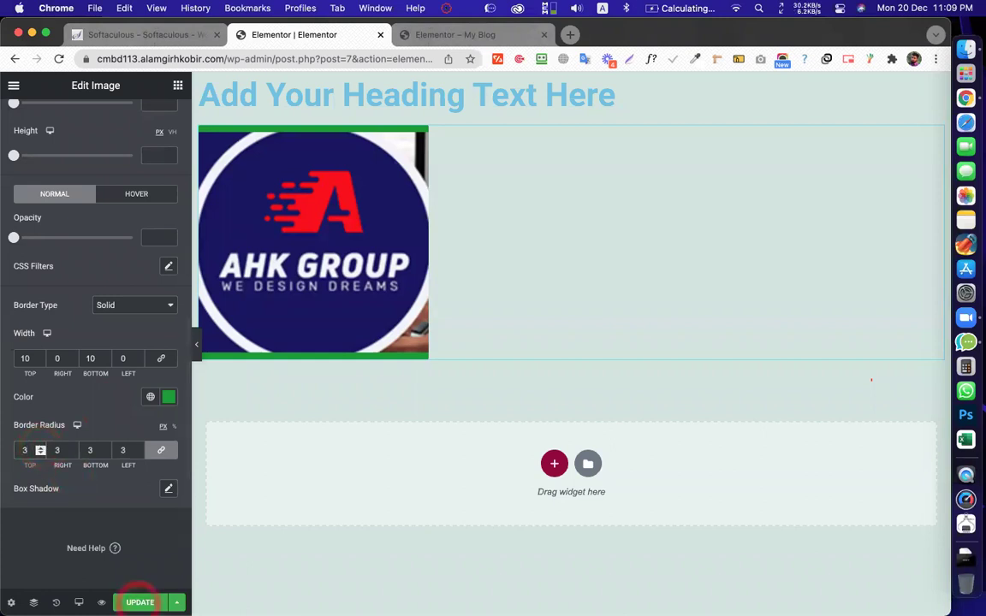
pyautogui.click(447, 31)
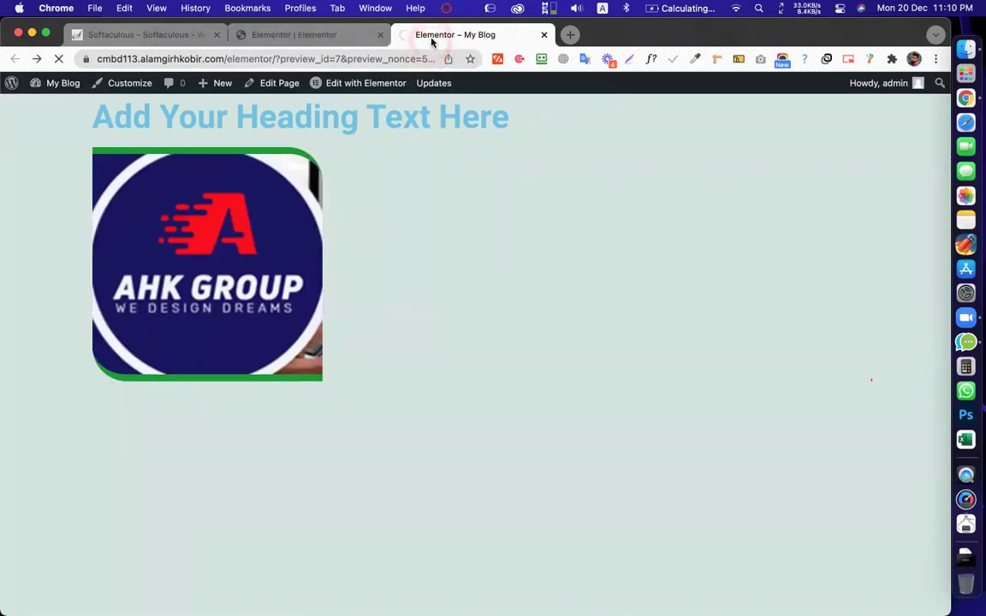
pyautogui.click(410, 34)
pyautogui.click(322, 155)
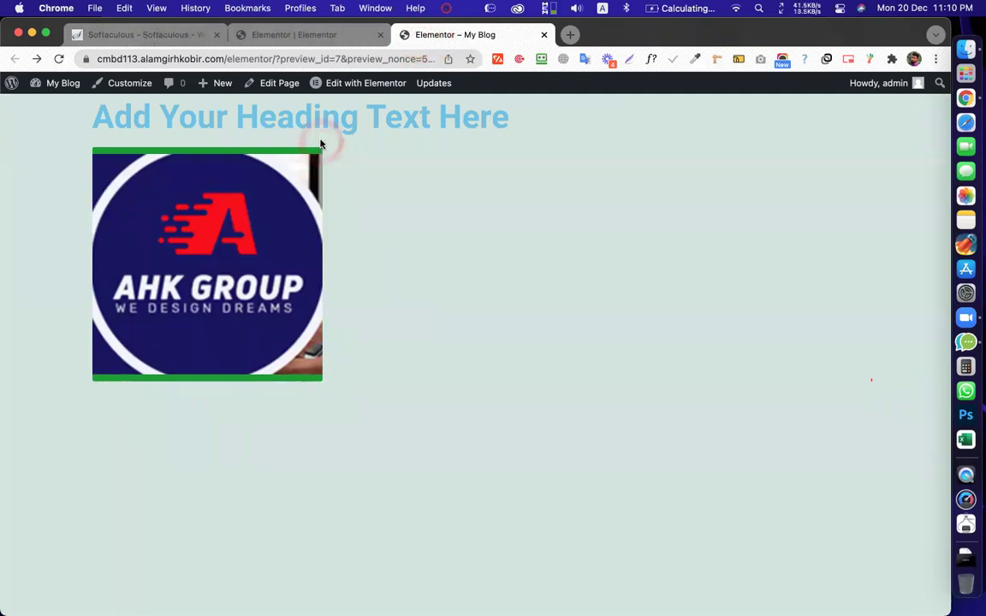
pyautogui.click(284, 133)
pyautogui.click(89, 150)
pyautogui.click(403, 255)
pyautogui.click(356, 57)
# Reset all four corner radius values to 0 and confirm the square corners on the live preview
pyautogui.click(329, 38)
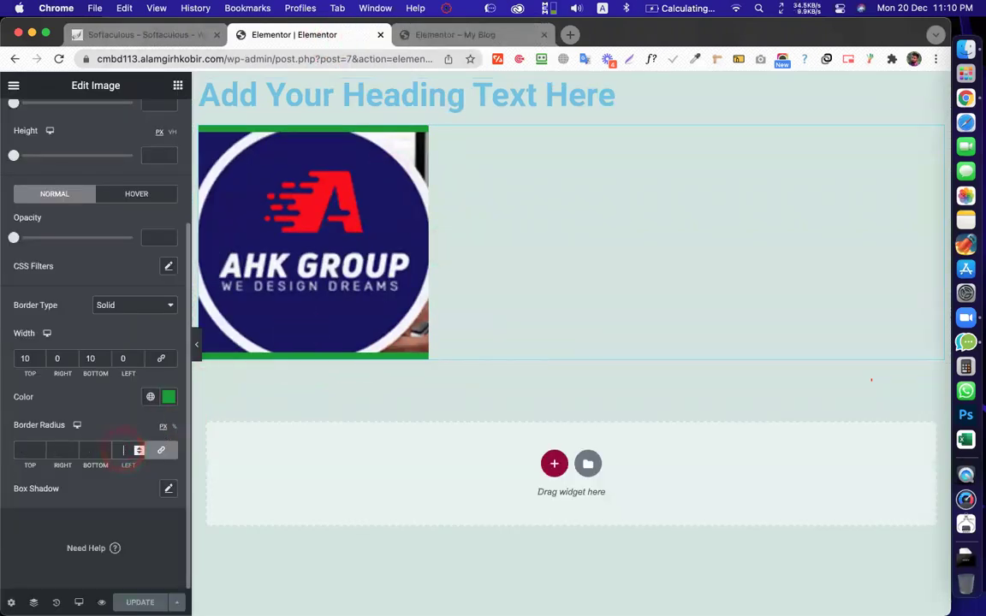
pyautogui.press('BackSpace')
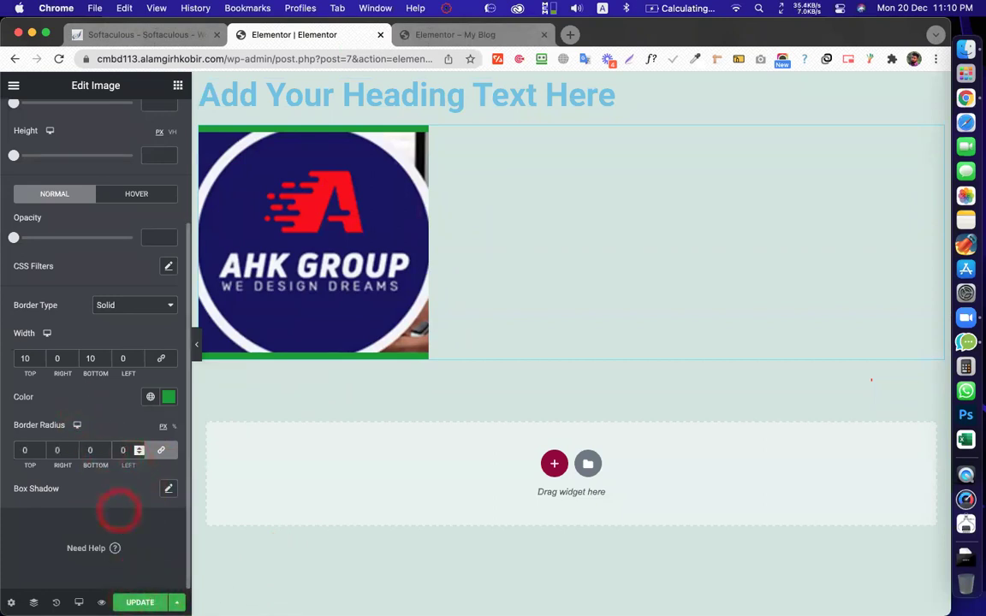
pyautogui.click(451, 35)
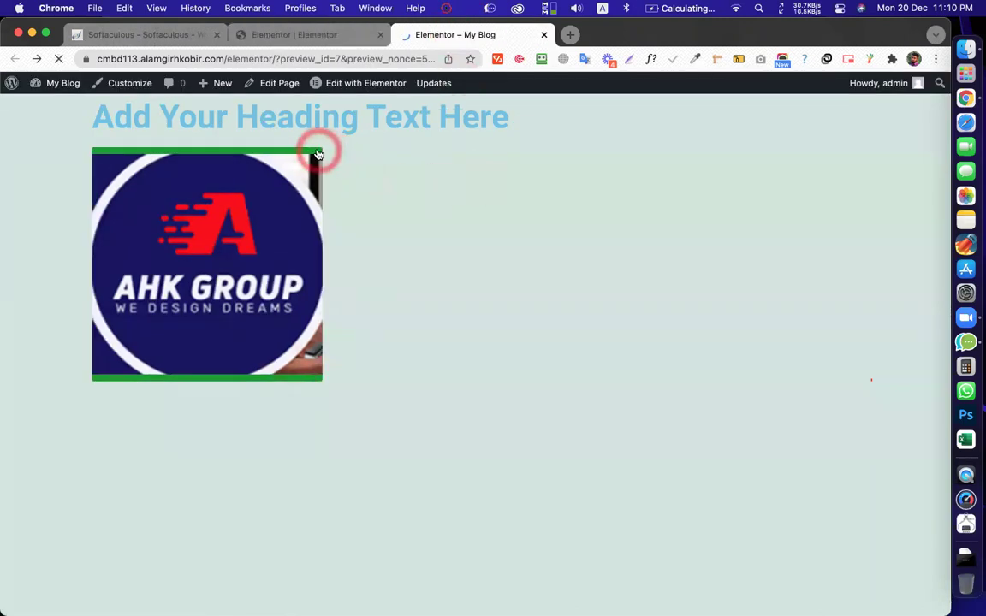
pyautogui.scroll(5, 315, 156)
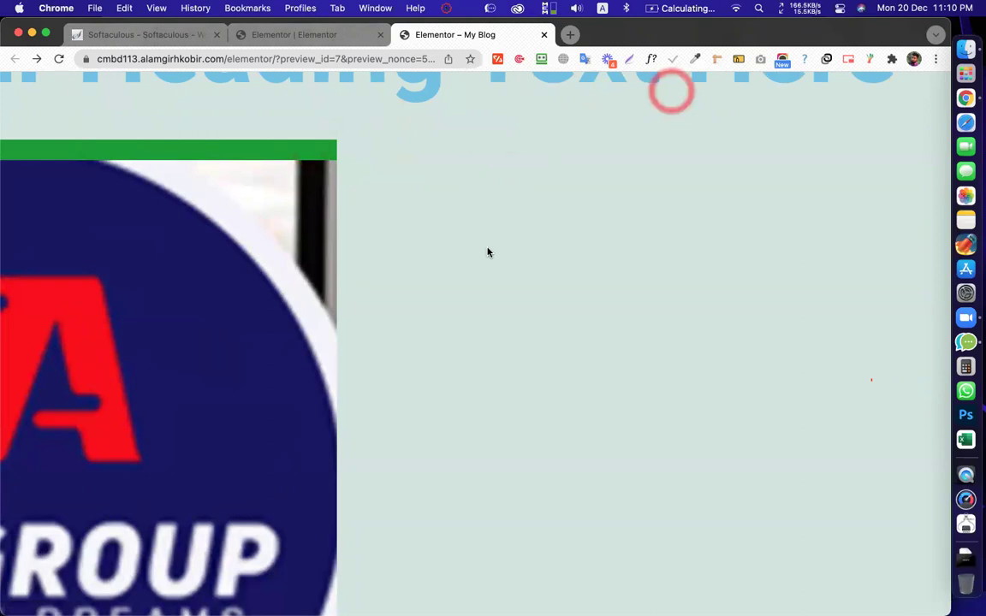
pyautogui.scroll(-5, 488, 251)
pyautogui.scroll(-3, 488, 252)
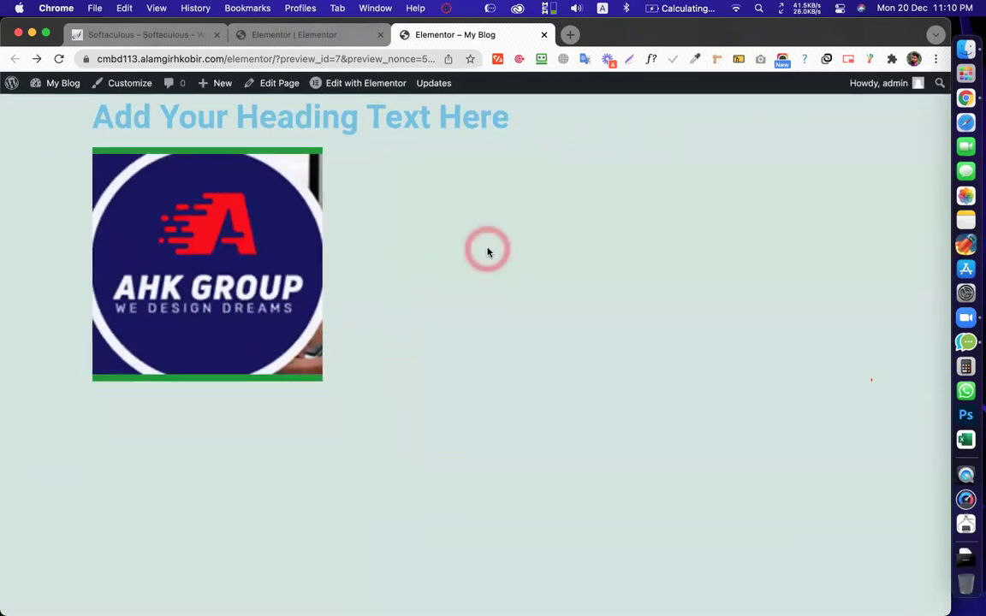
pyautogui.click(294, 35)
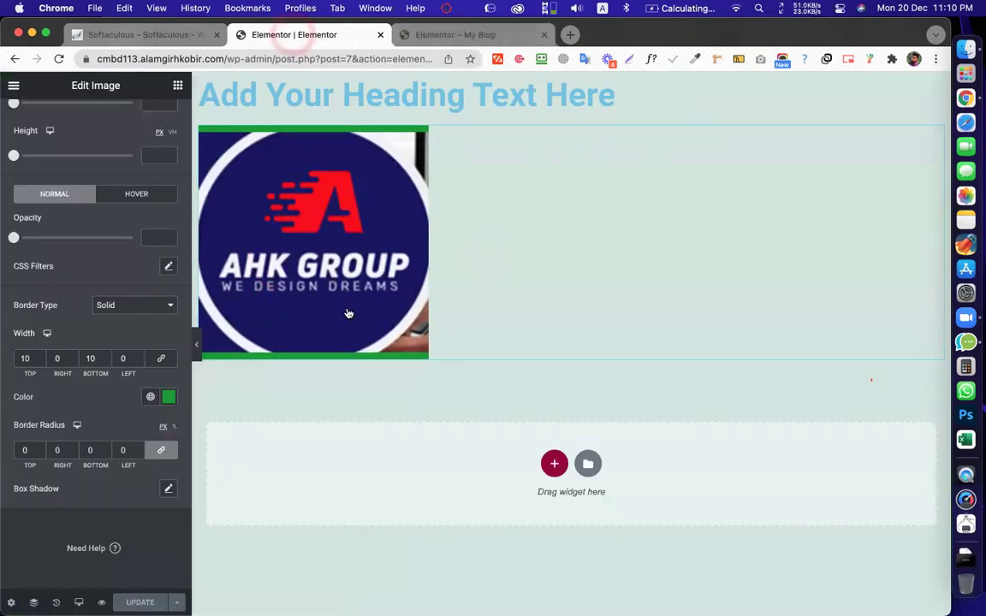
pyautogui.click(162, 452)
pyautogui.click(29, 451)
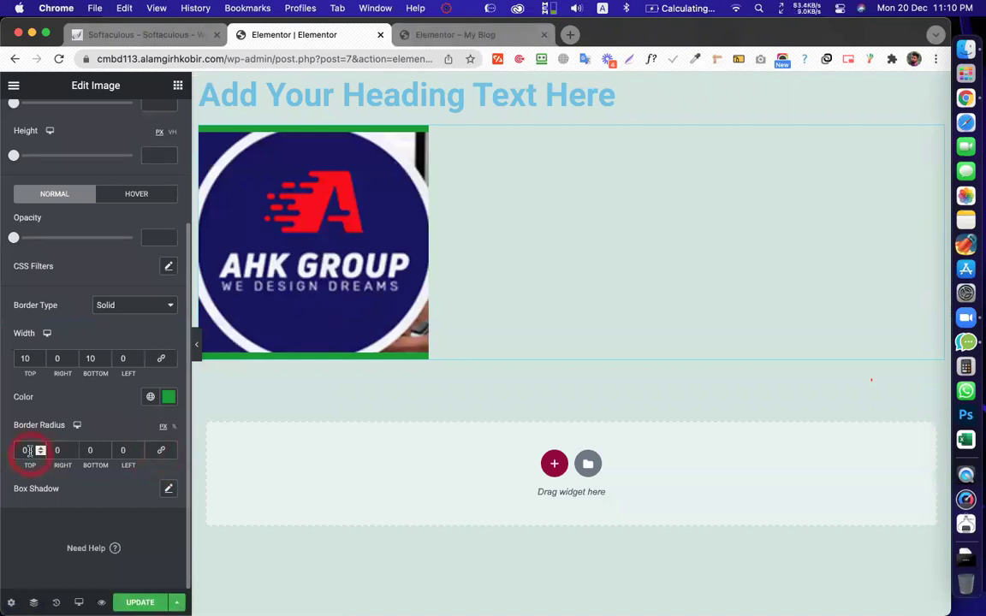